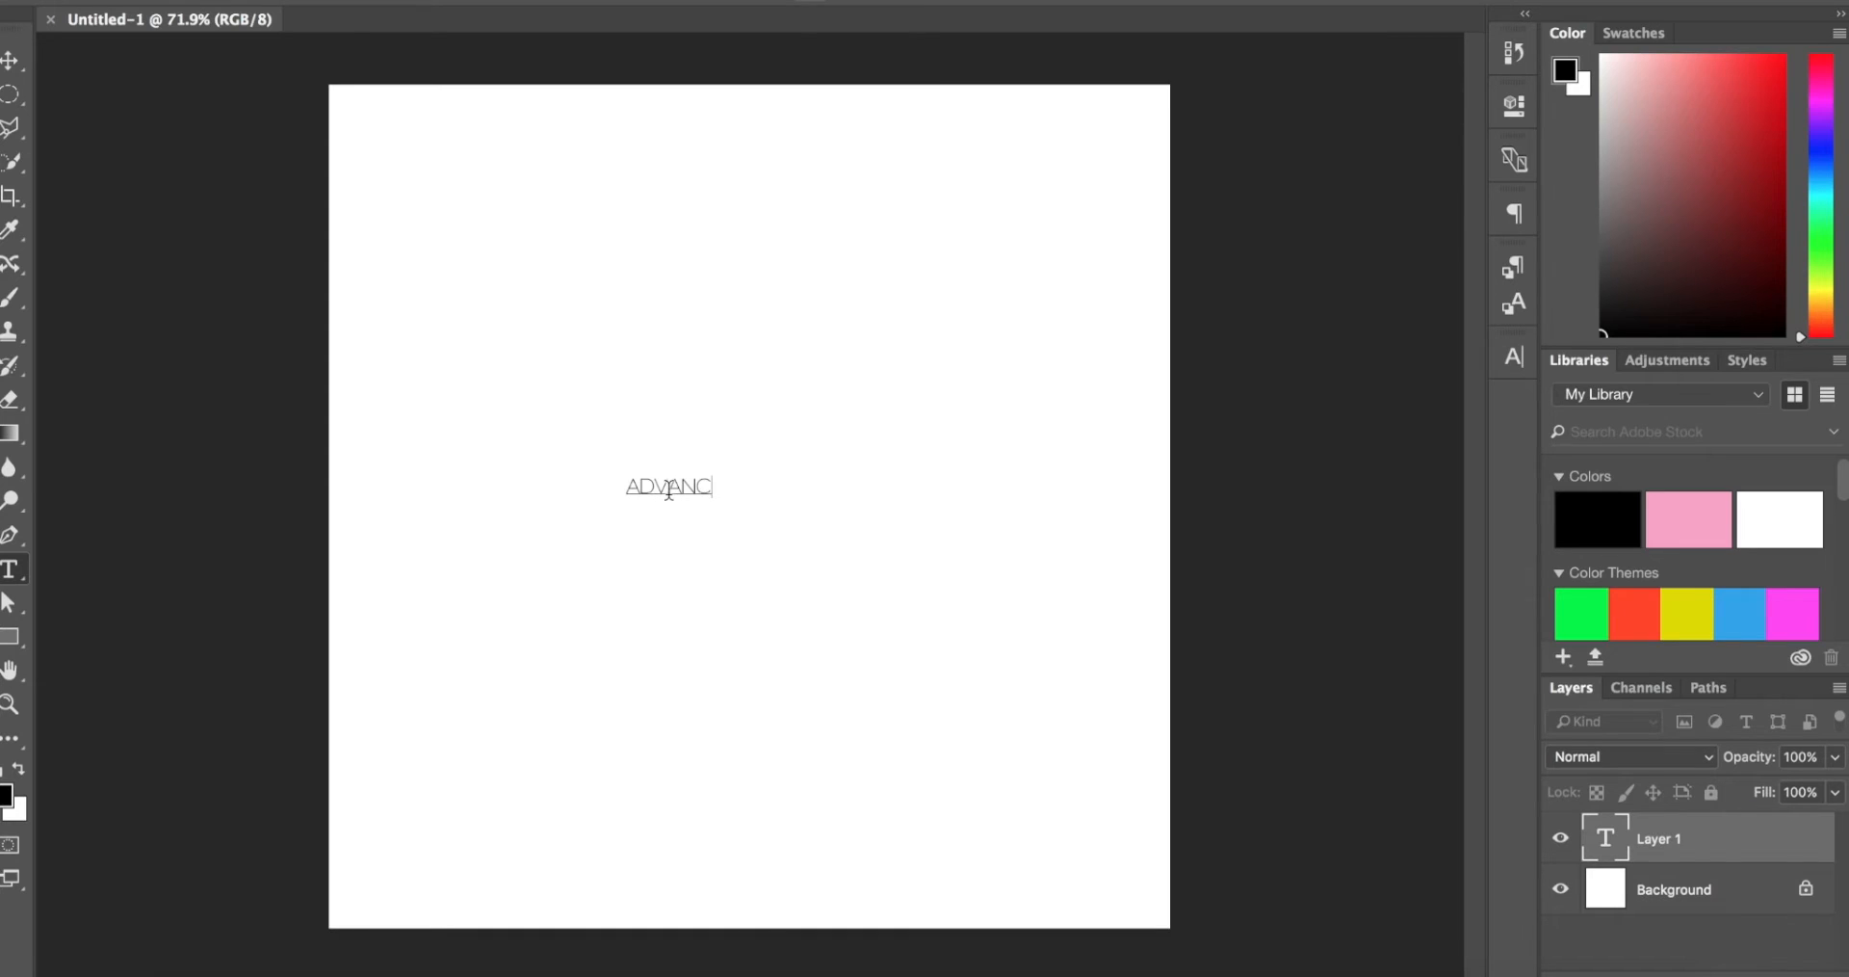
Step: Enlarge the ADVANCE text to about 63 pt and centre it on the canvas
key("ctrl+a")
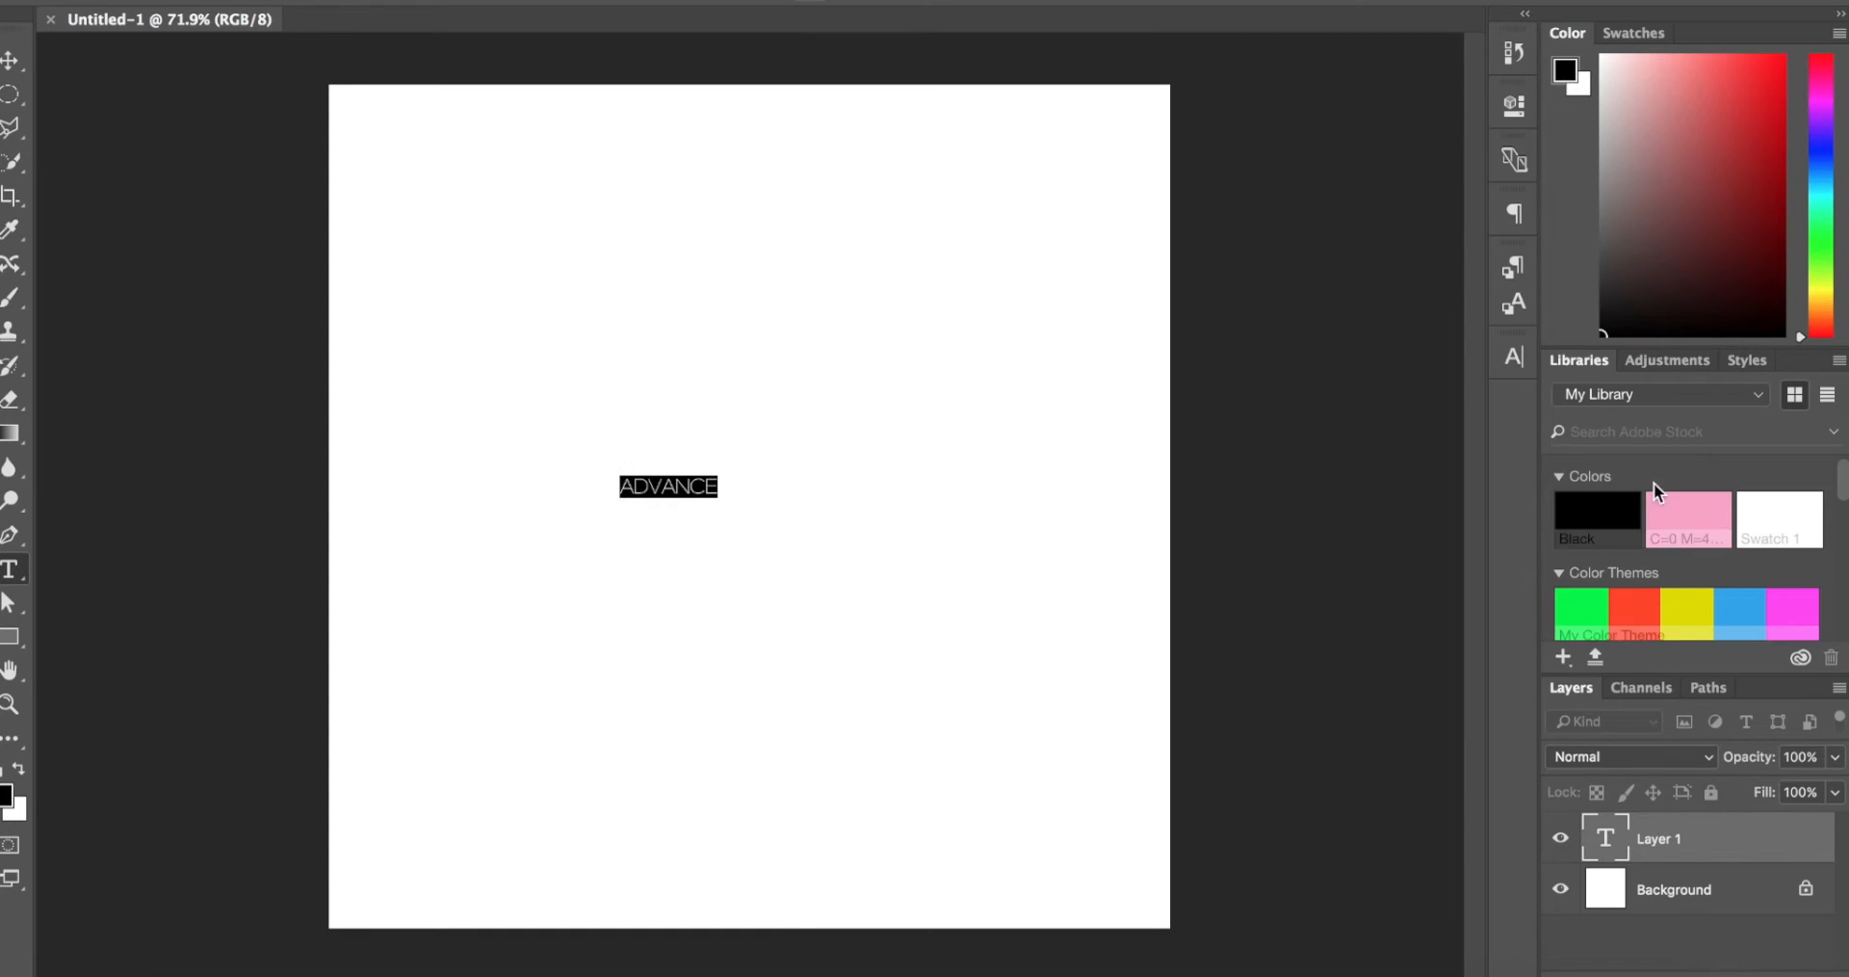
left_click(1515, 358)
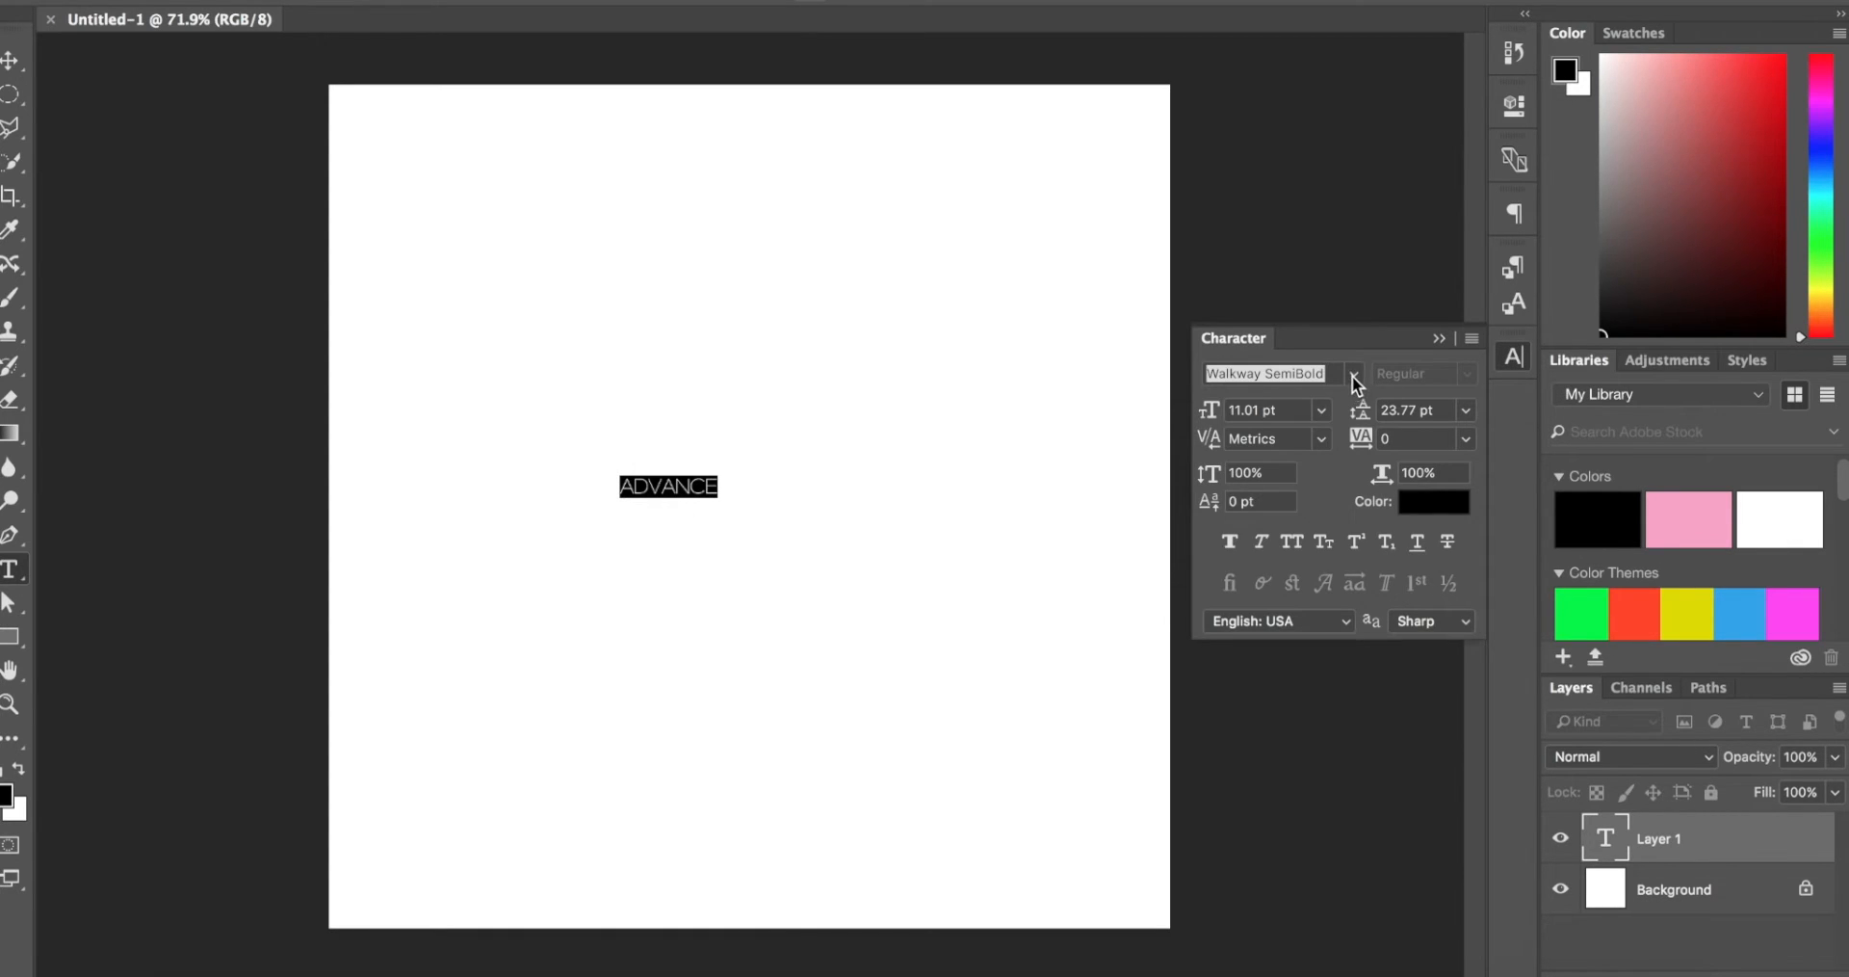
left_click_drag(1212, 409, 1280, 410)
left_click(11, 61)
left_click_drag(853, 432, 939, 504)
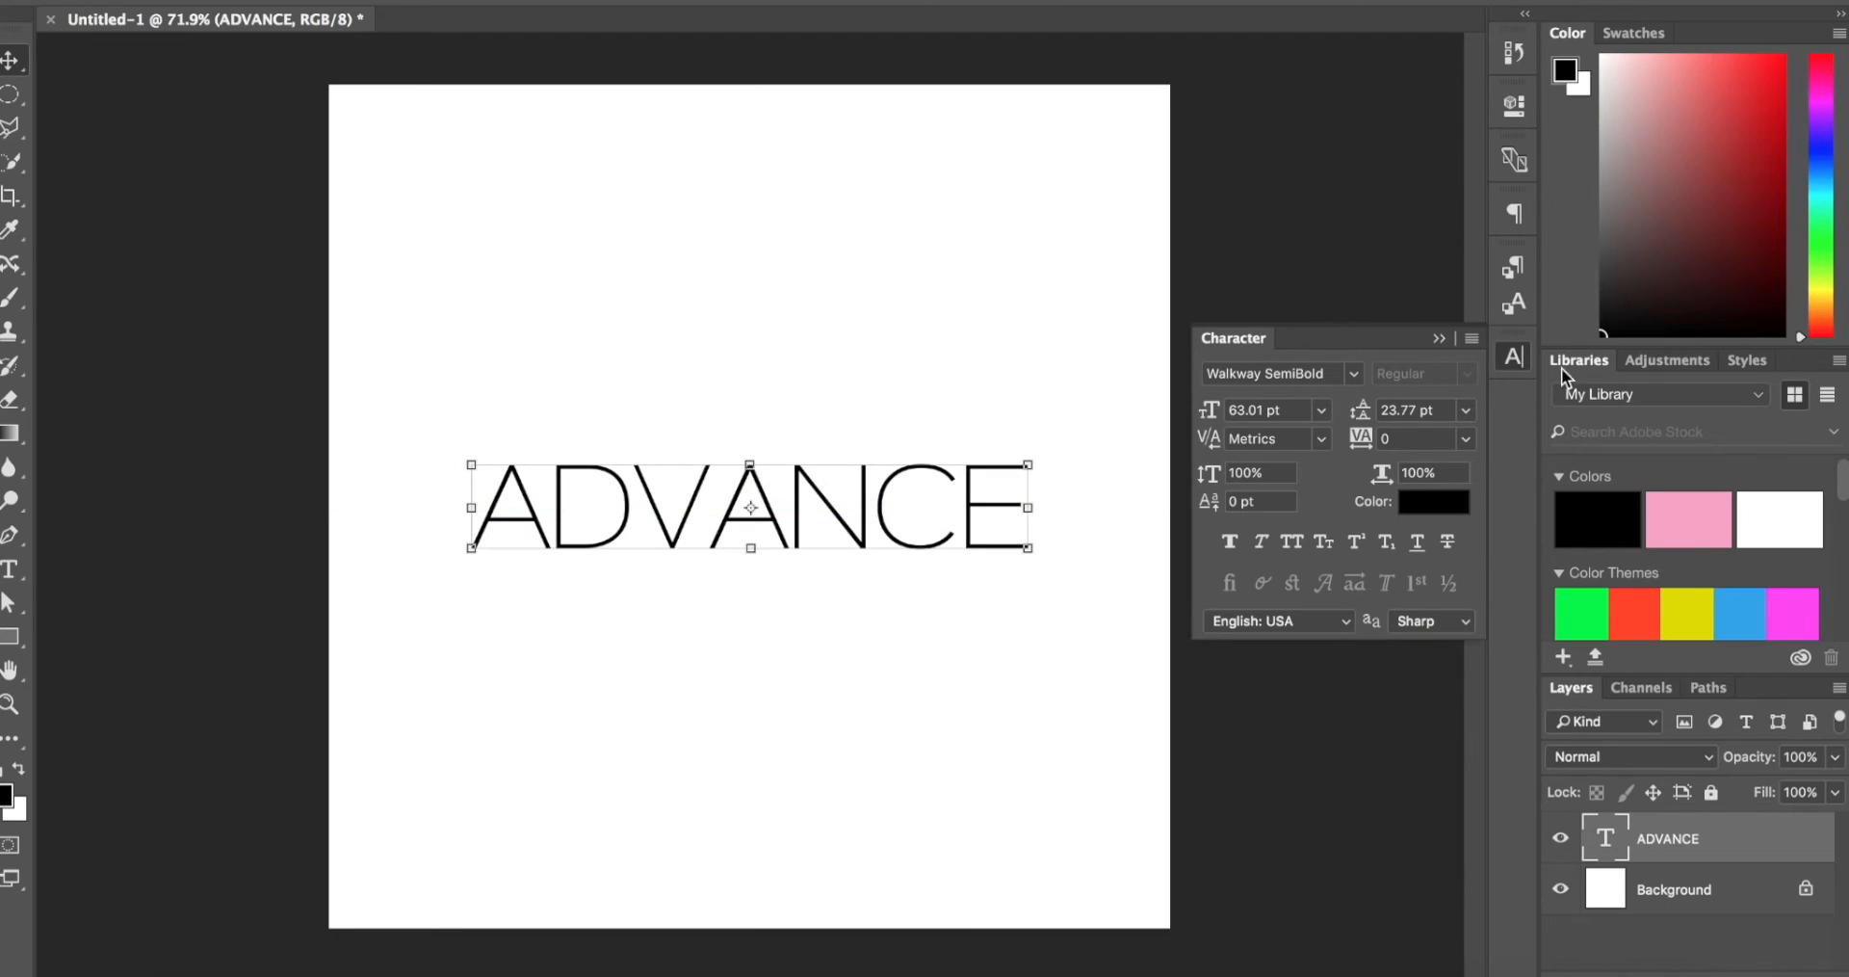
Step: Set the ADVANCE text in the Acier BAT font with the Text Noir style
left_click(1354, 372)
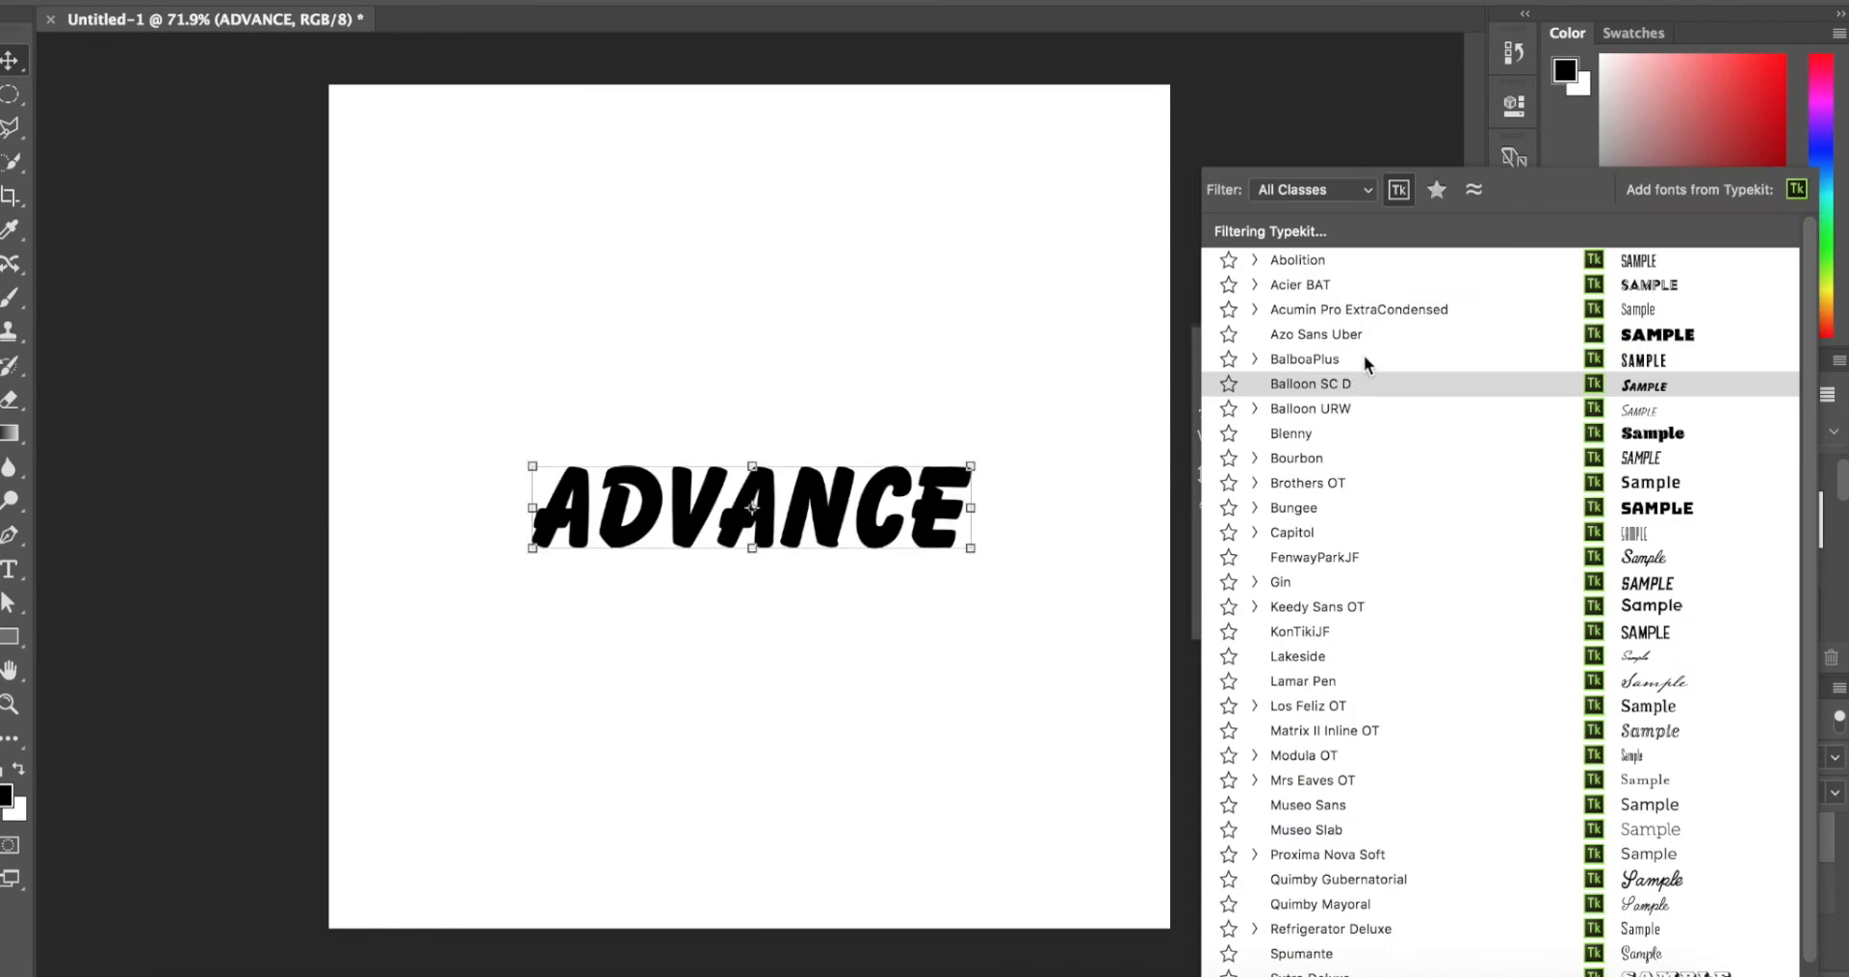
left_click(1396, 284)
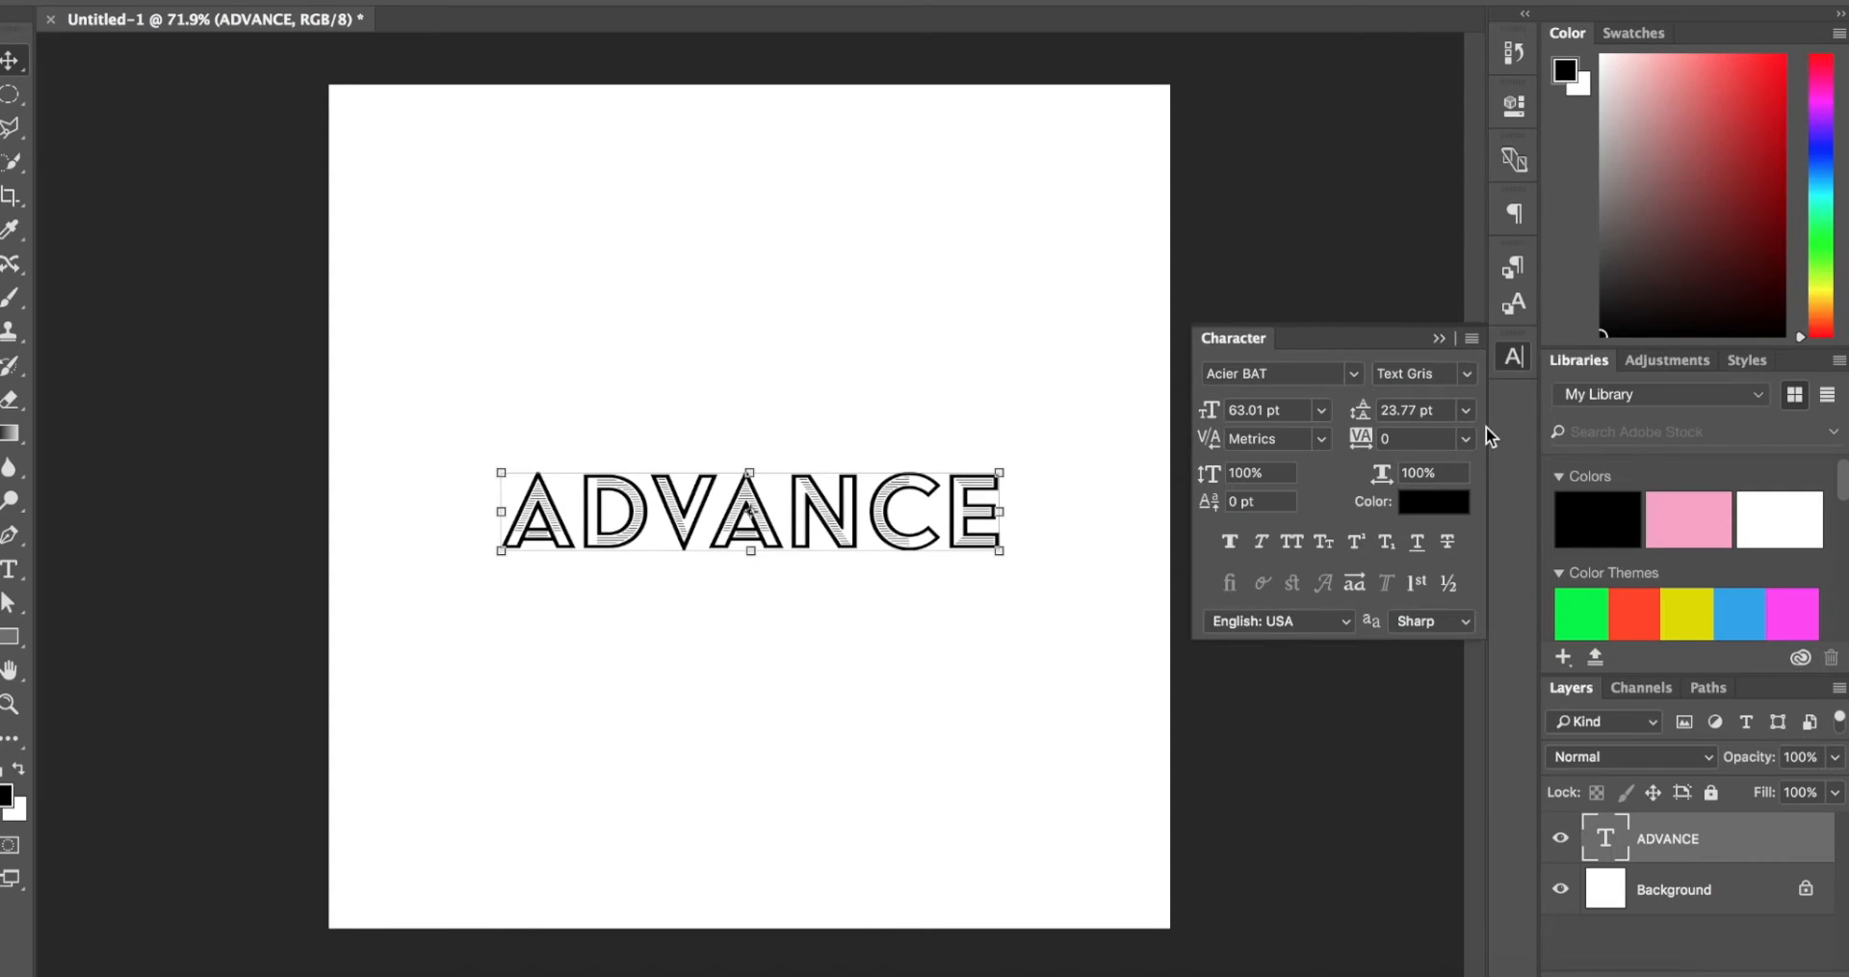
left_click(1465, 376)
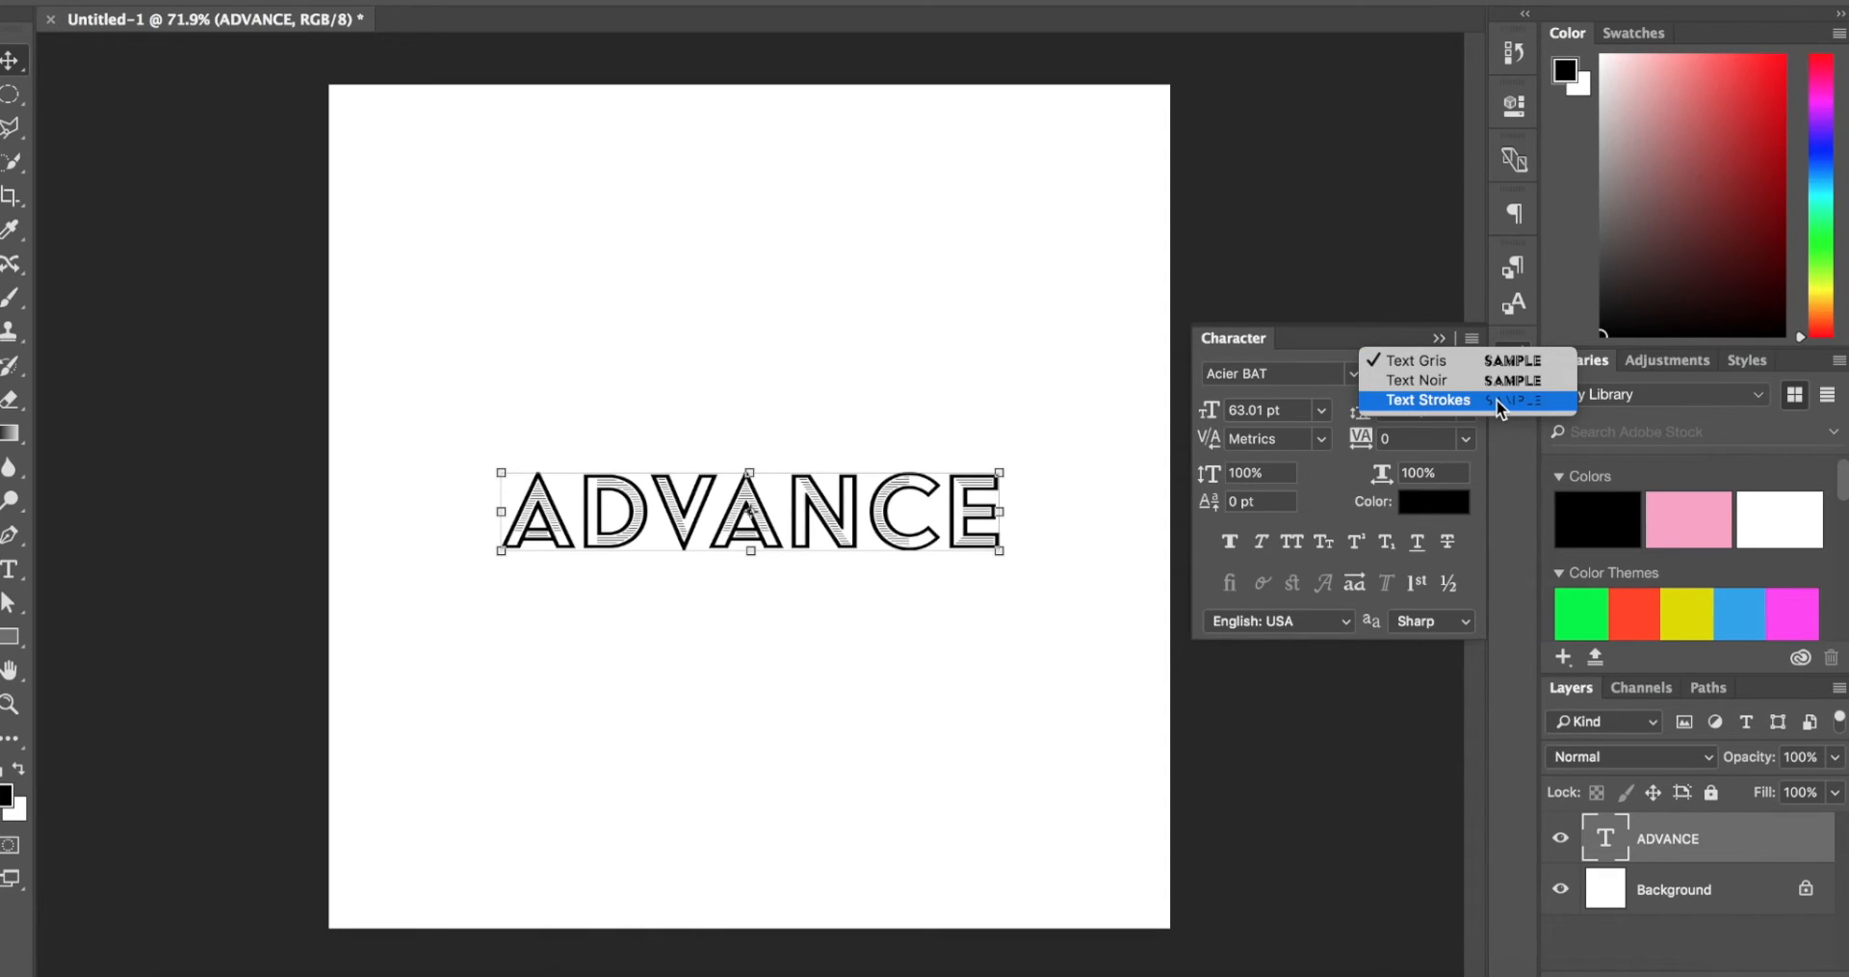
left_click(1456, 379)
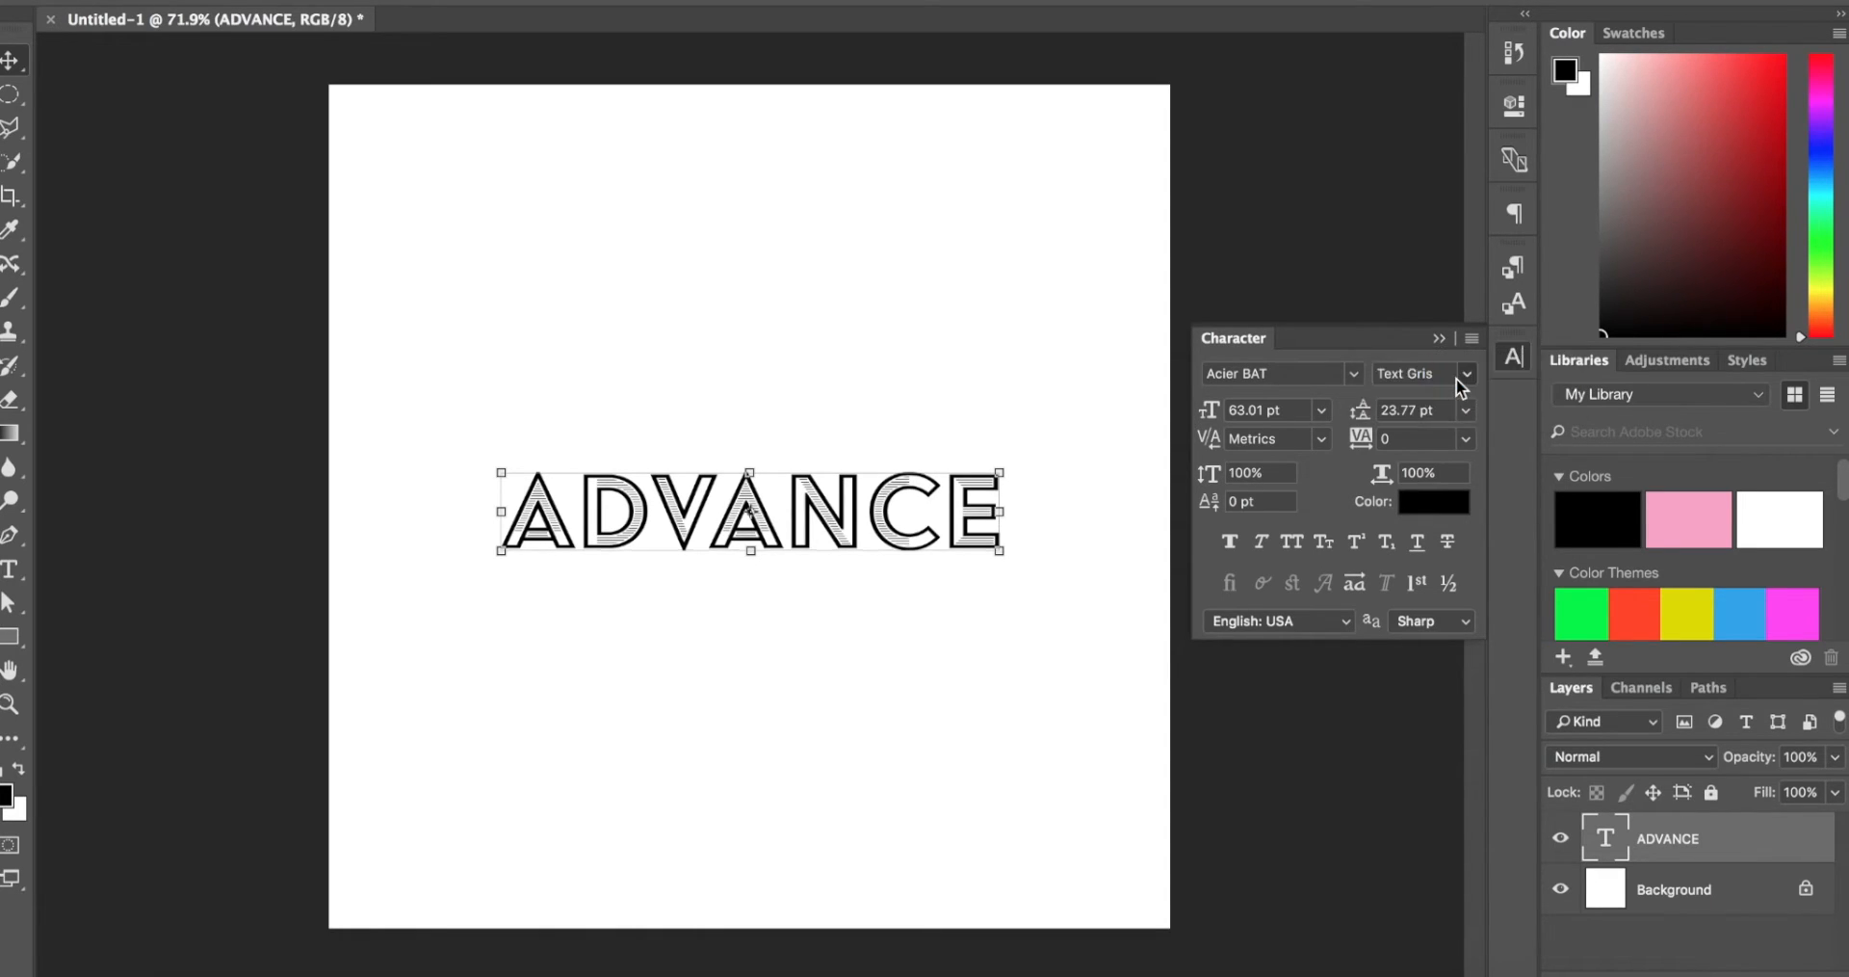
Step: Scale the ADVANCE text up to about three quarters of the canvas width and keep it centred
left_click_drag(994, 435, 1138, 383)
key("Return")
key("v")
left_click_drag(1093, 469, 1047, 478)
left_click(1433, 339)
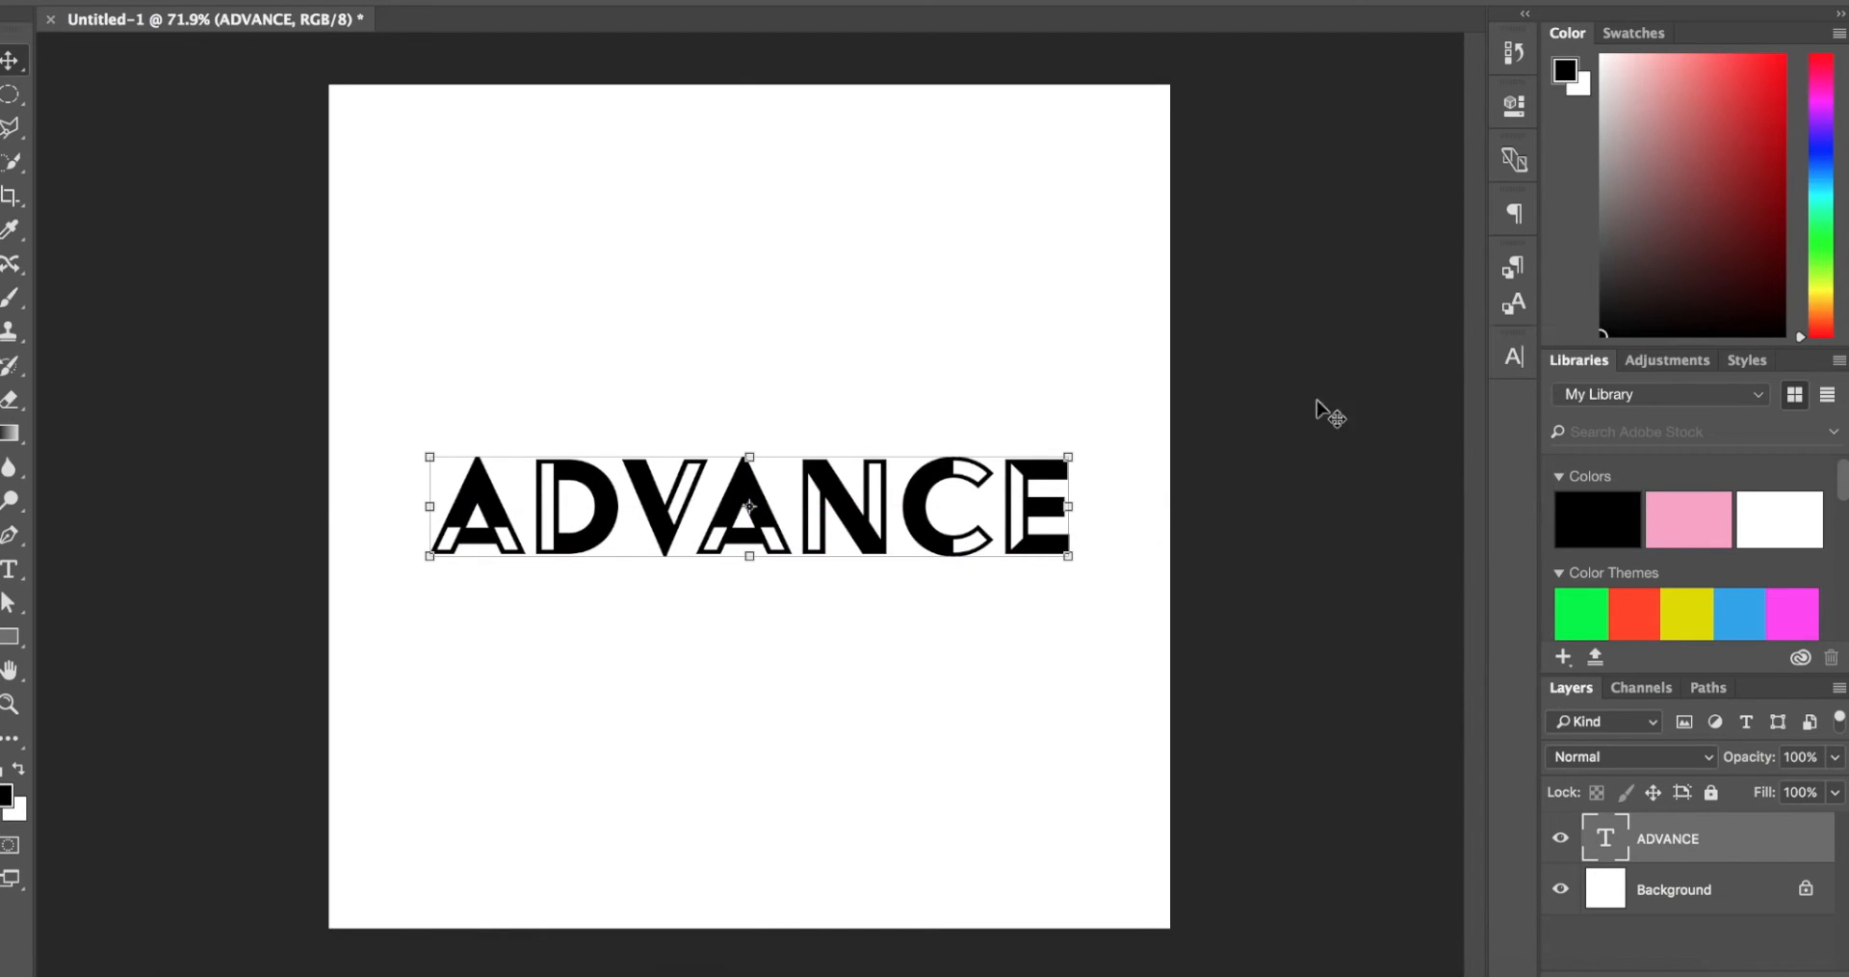
Step: Preview the desktop reference image 4.jpg and compare its modified V, A and N letterforms with the ADVANCE text in Photoshop
key("z")
left_click_drag(702, 614, 701, 615)
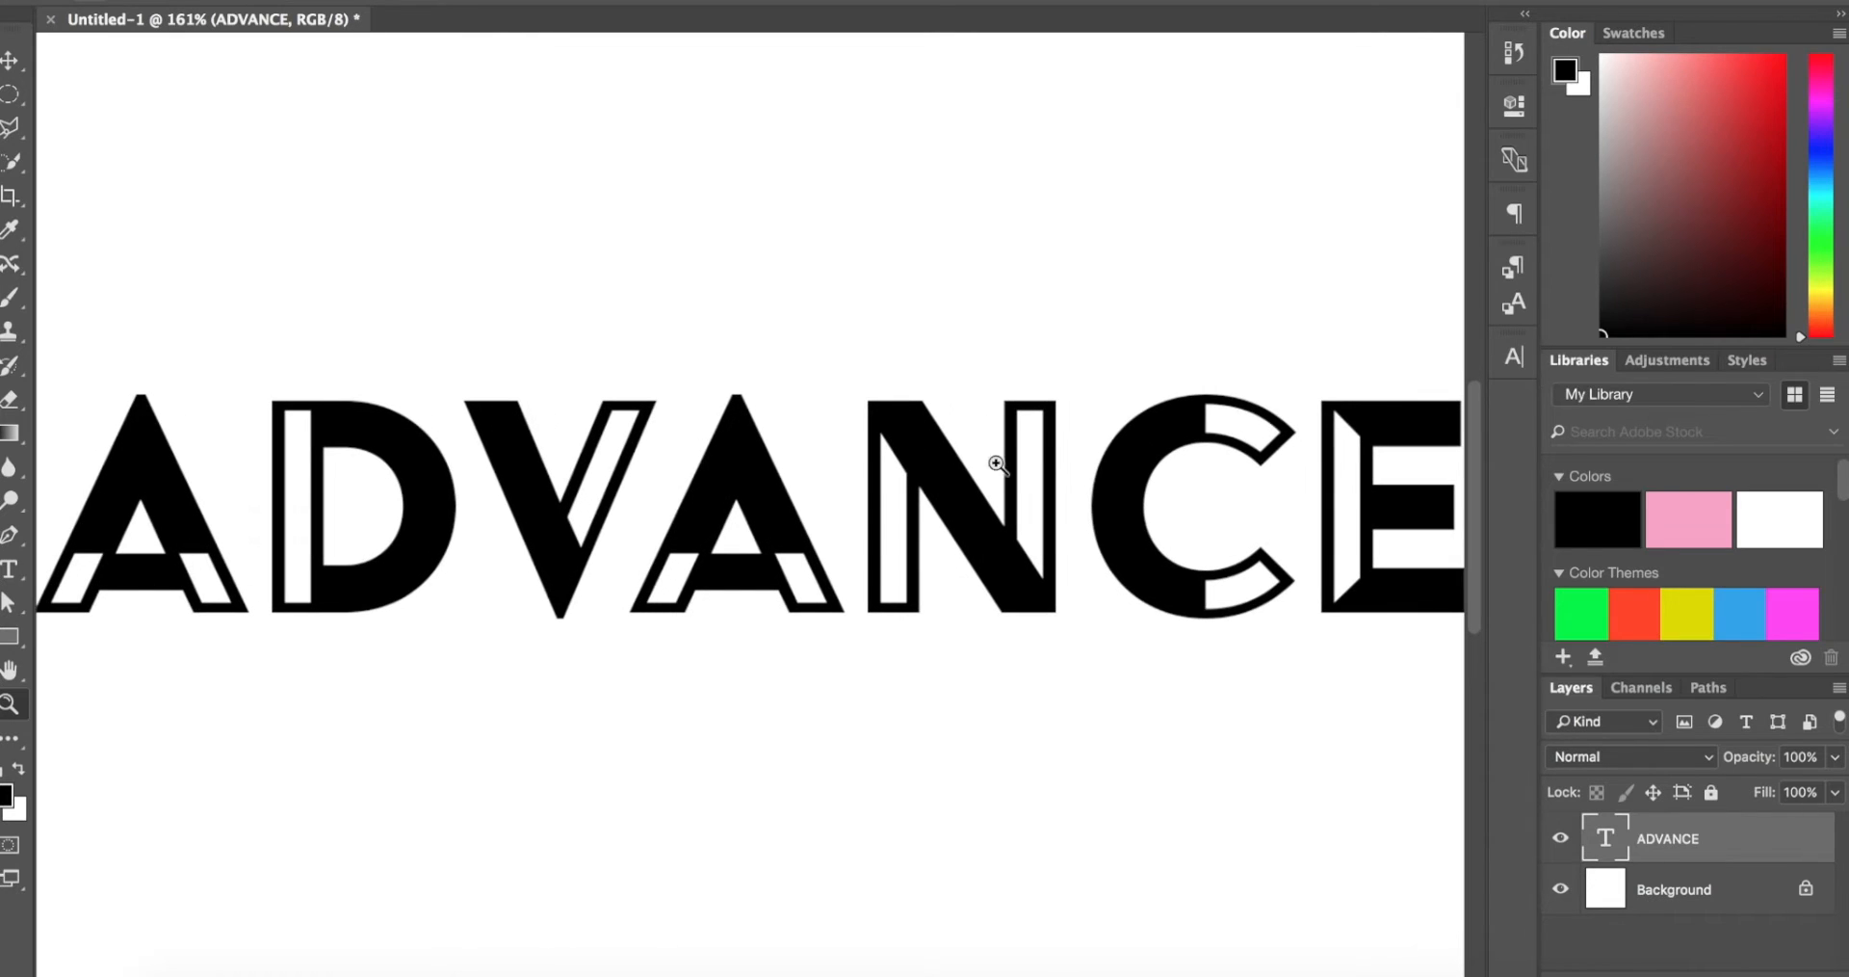
left_click(519, 461, "alt")
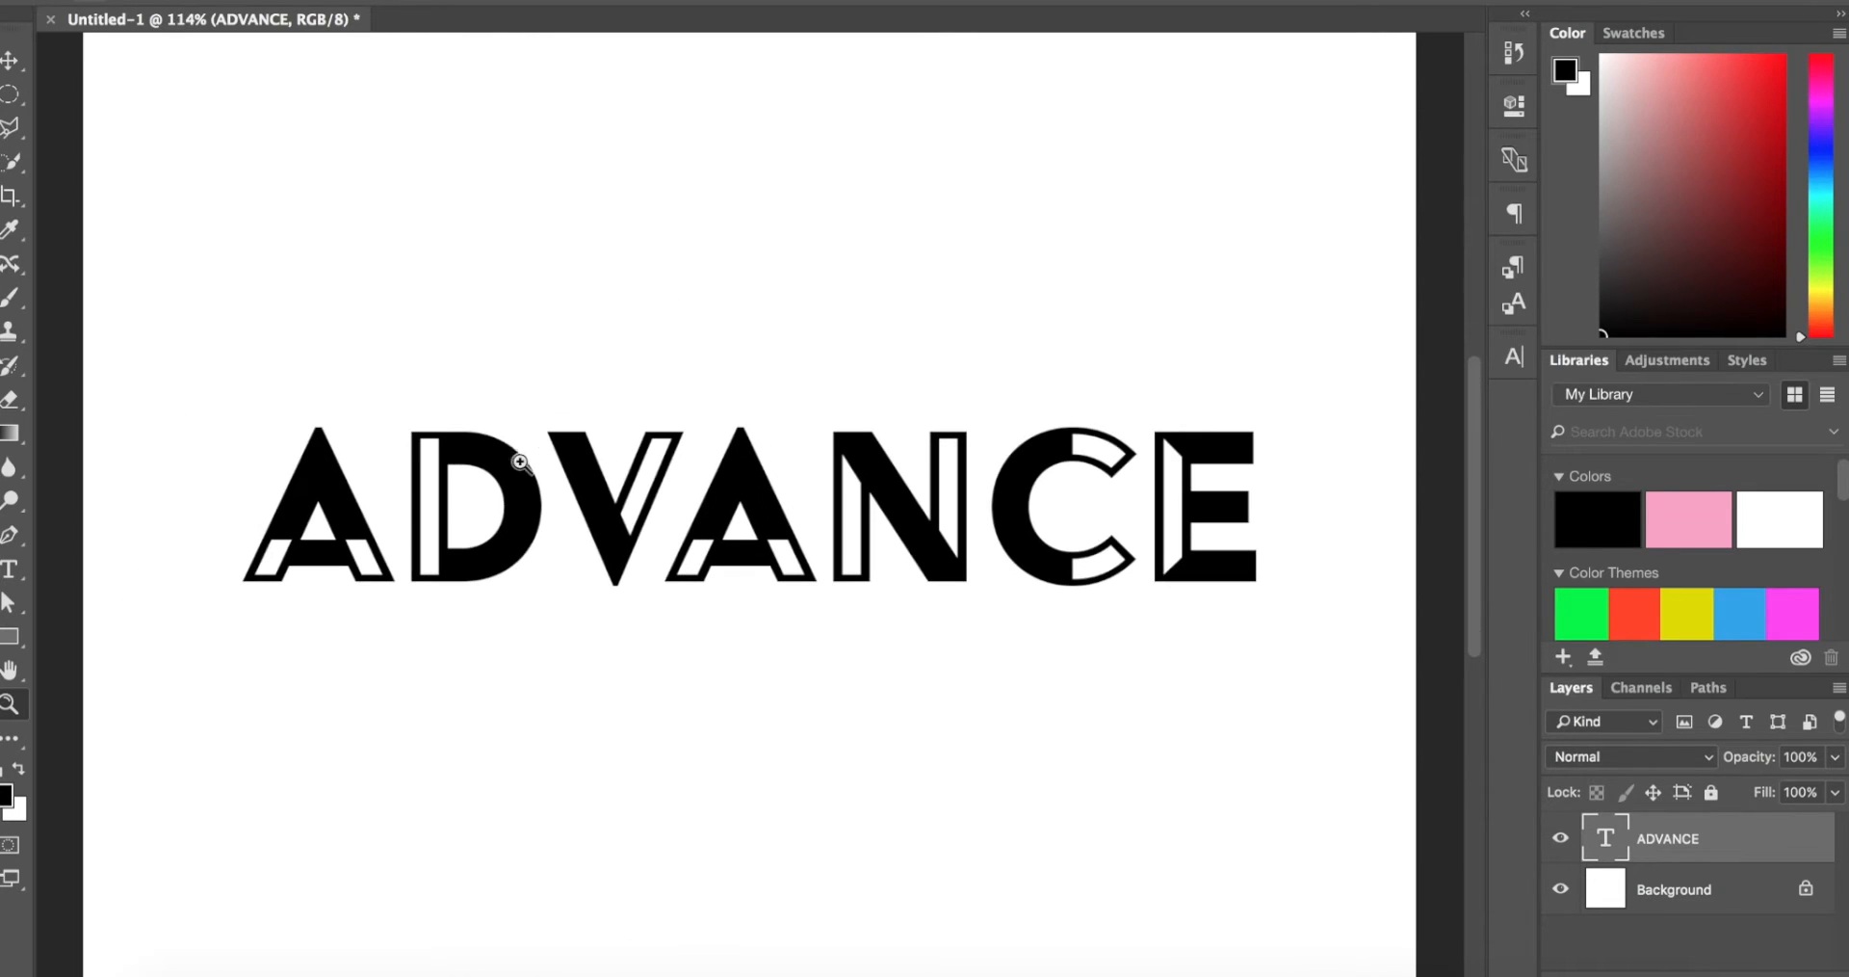
key("F11")
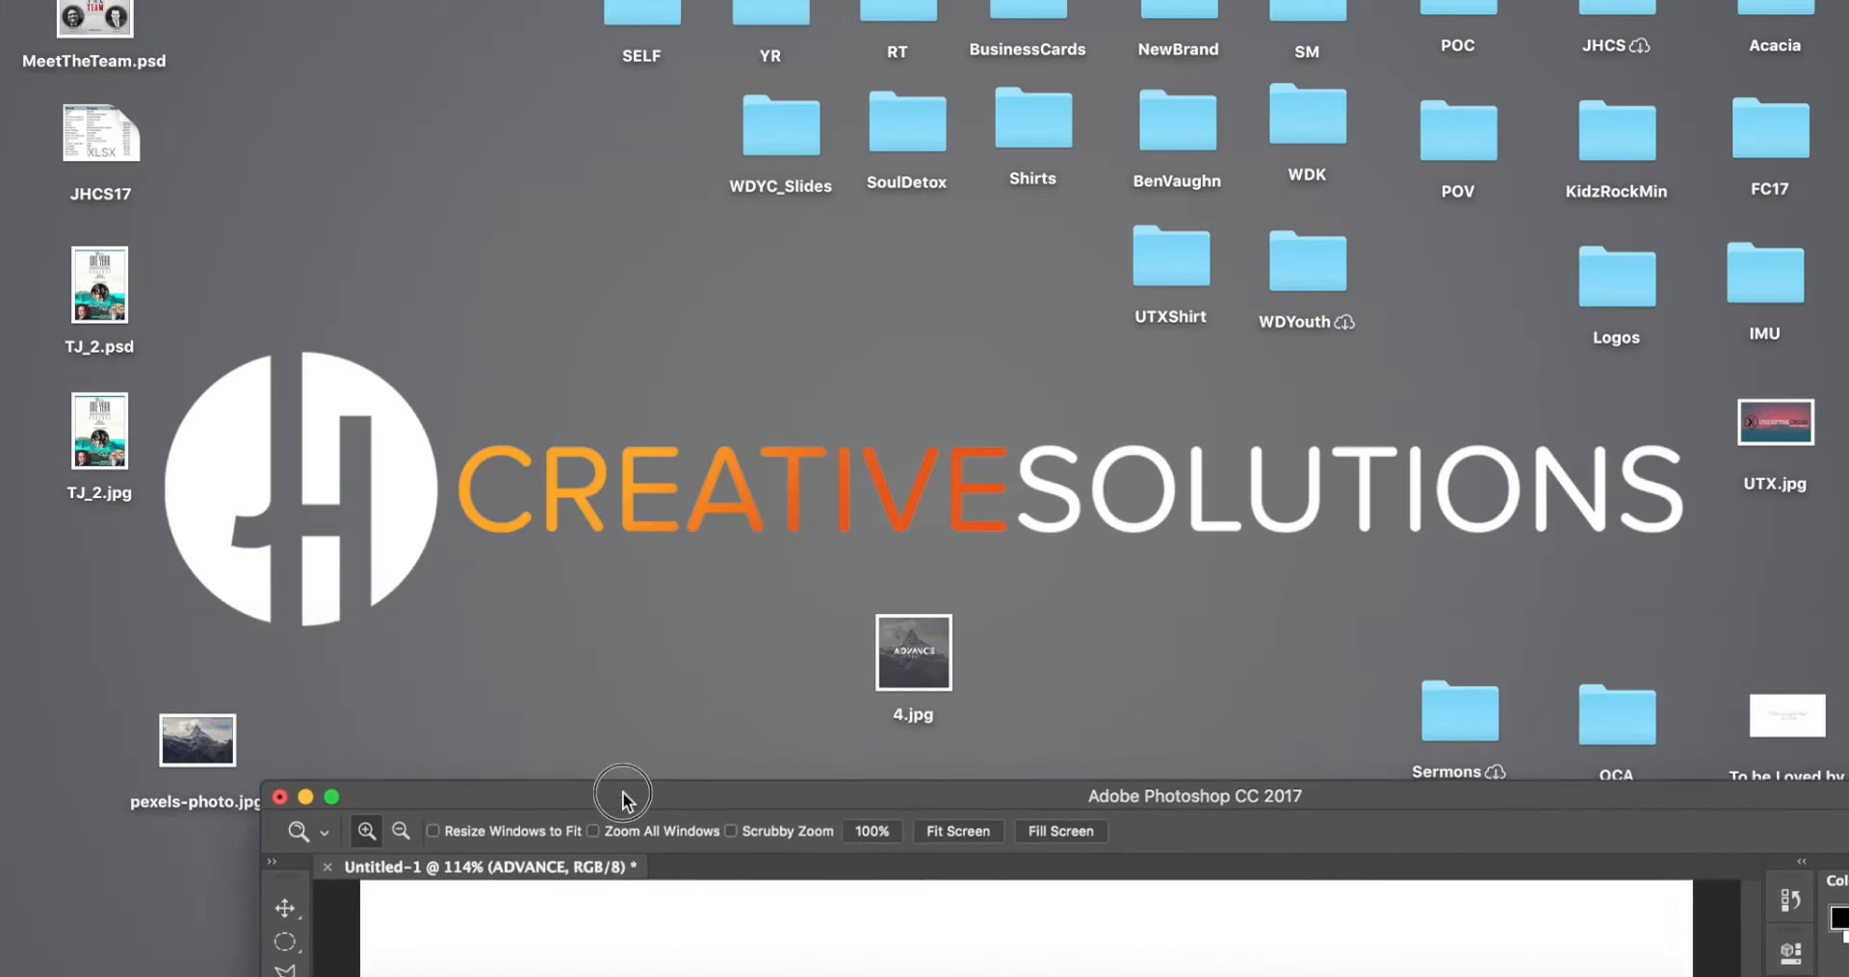
left_click(893, 637)
key("space")
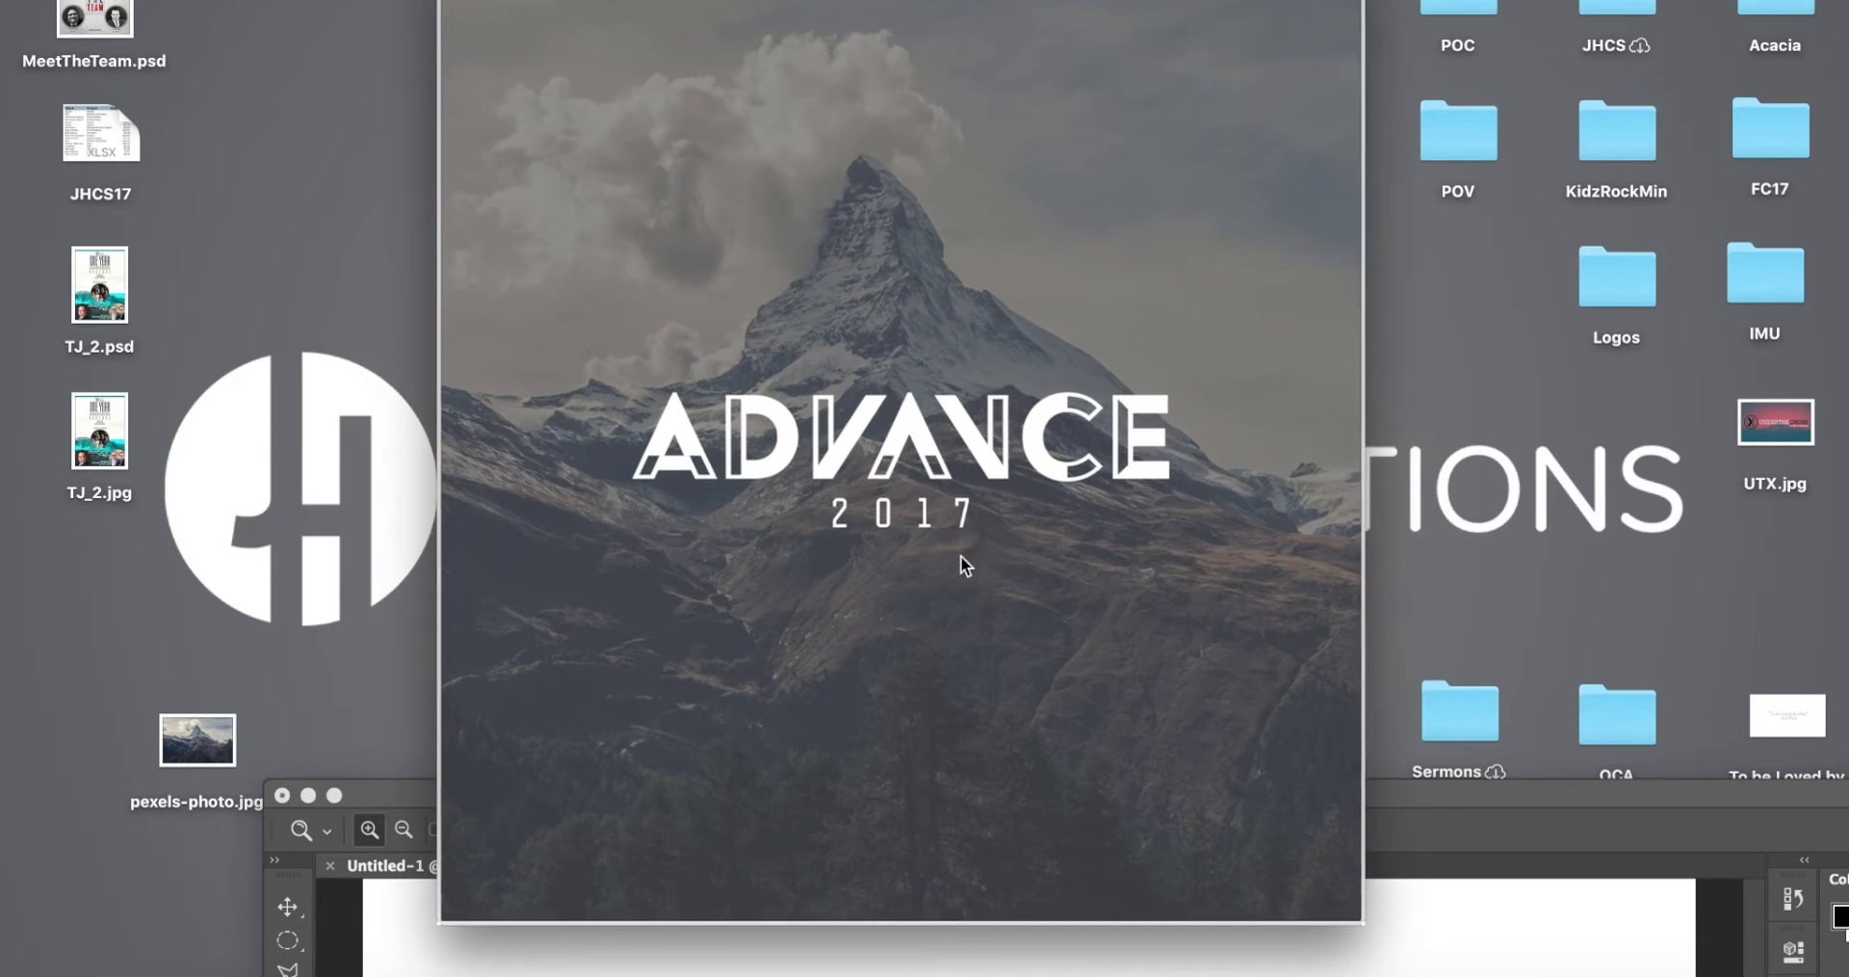
left_click_drag(1106, 798, 1663, 1)
left_click_drag(675, 534, 380, 525)
scroll(1522, 502, "right", 5)
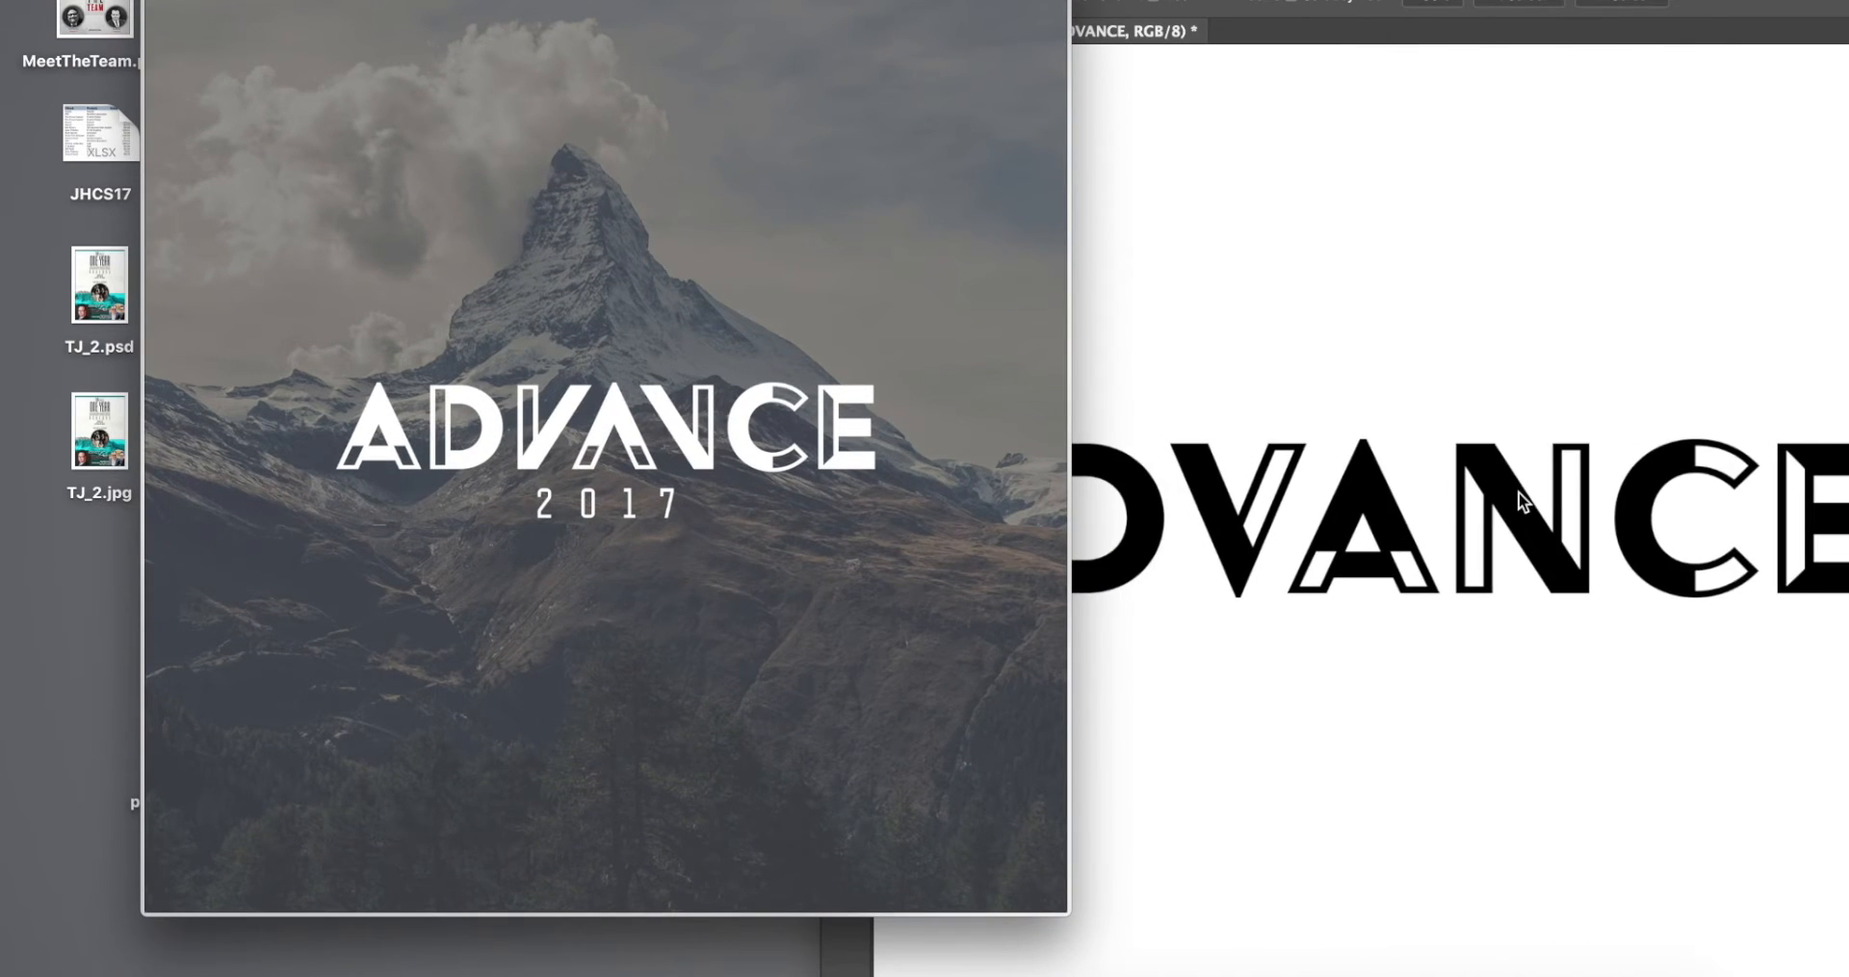
scroll(656, 414, "up", 3)
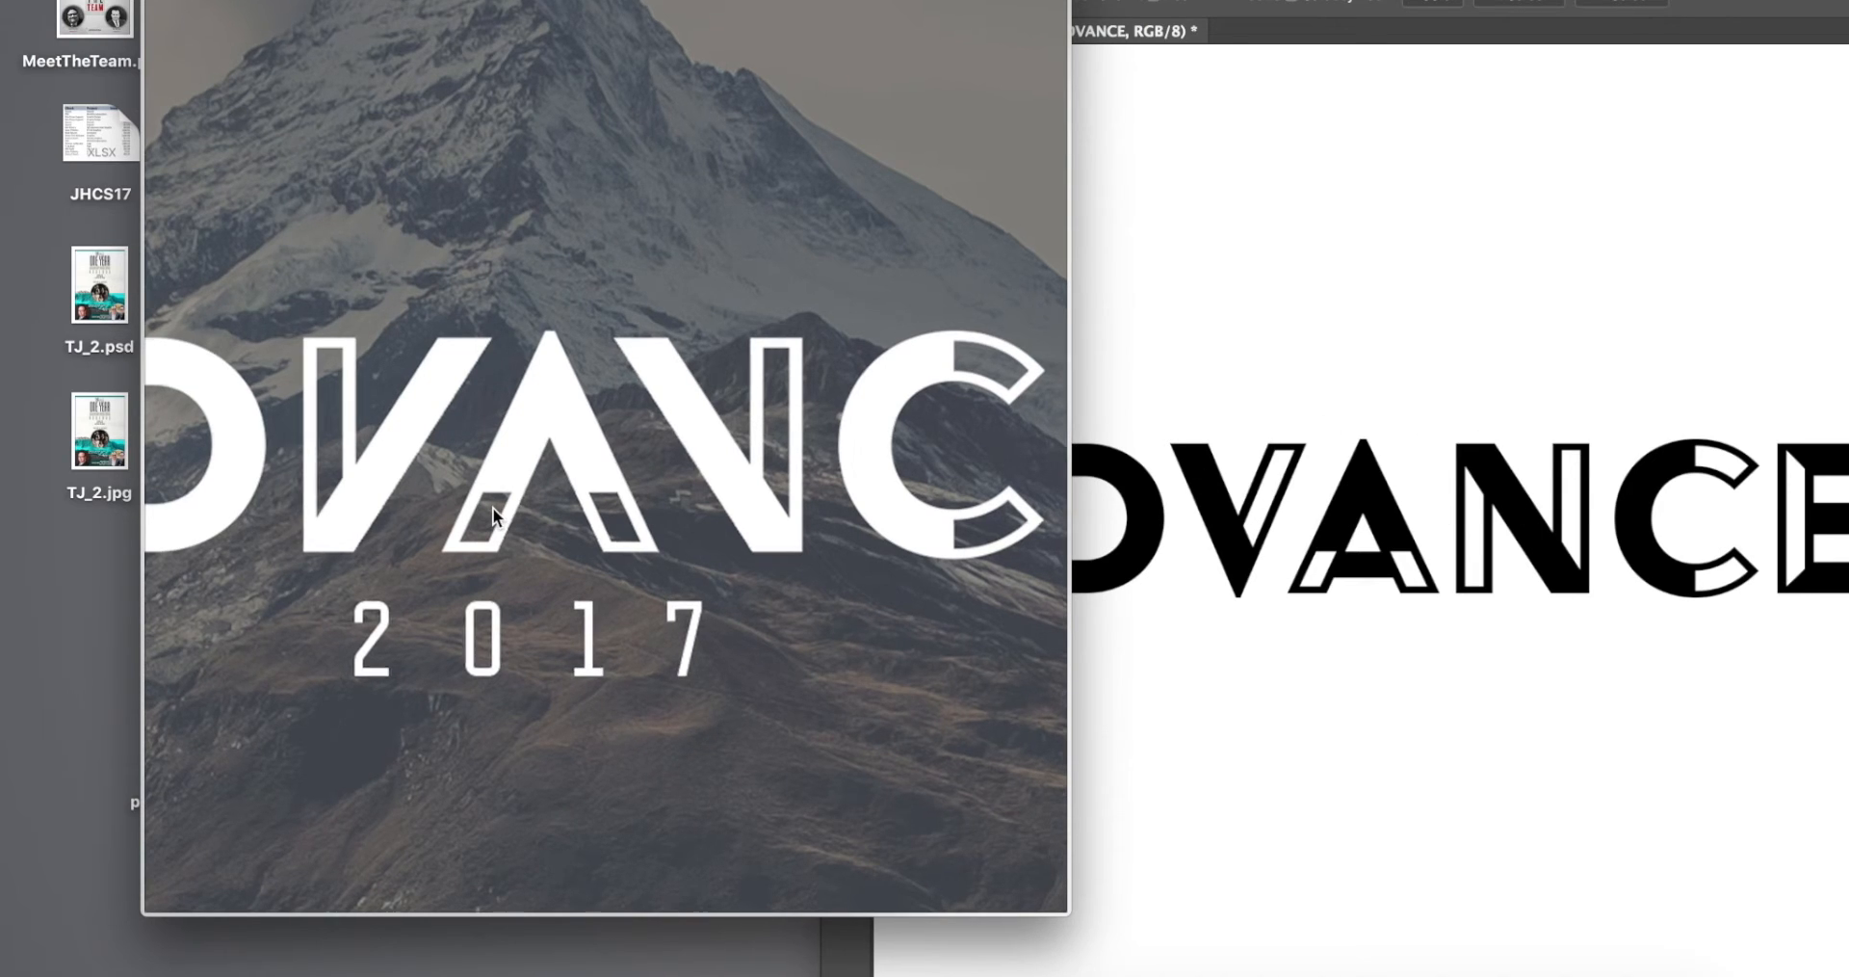
scroll(493, 506, "up", 3)
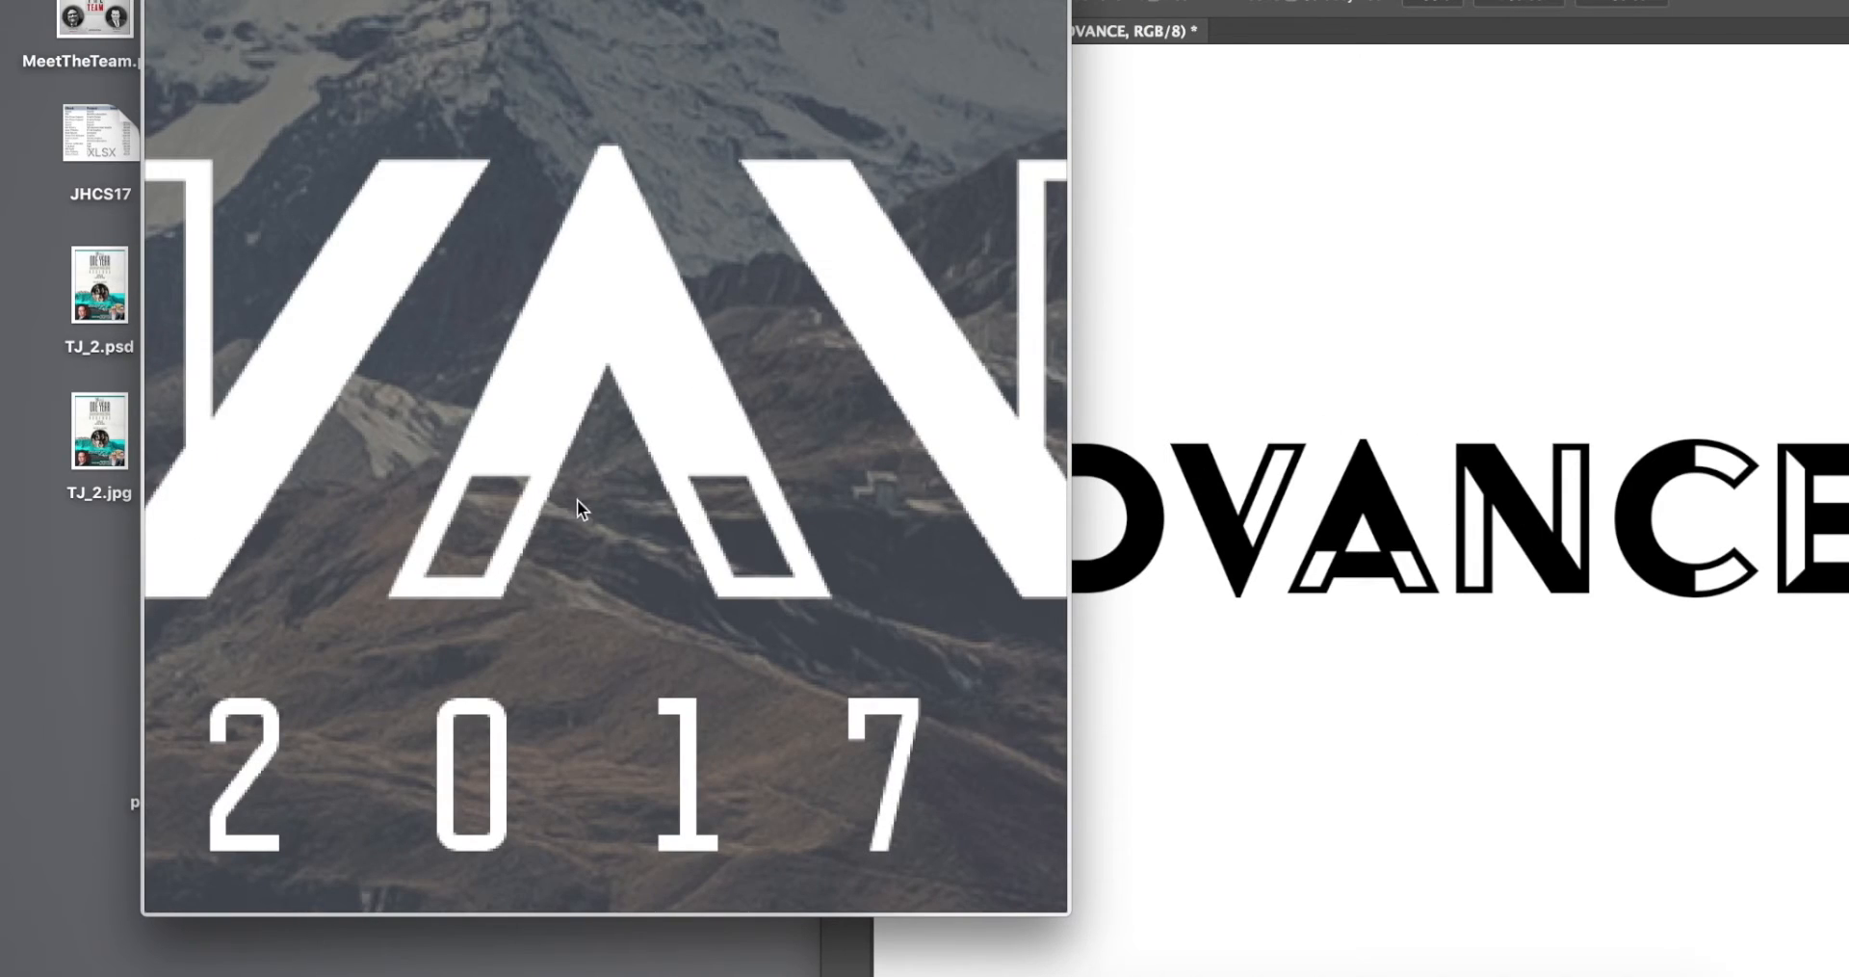
scroll(803, 557, "down", 5)
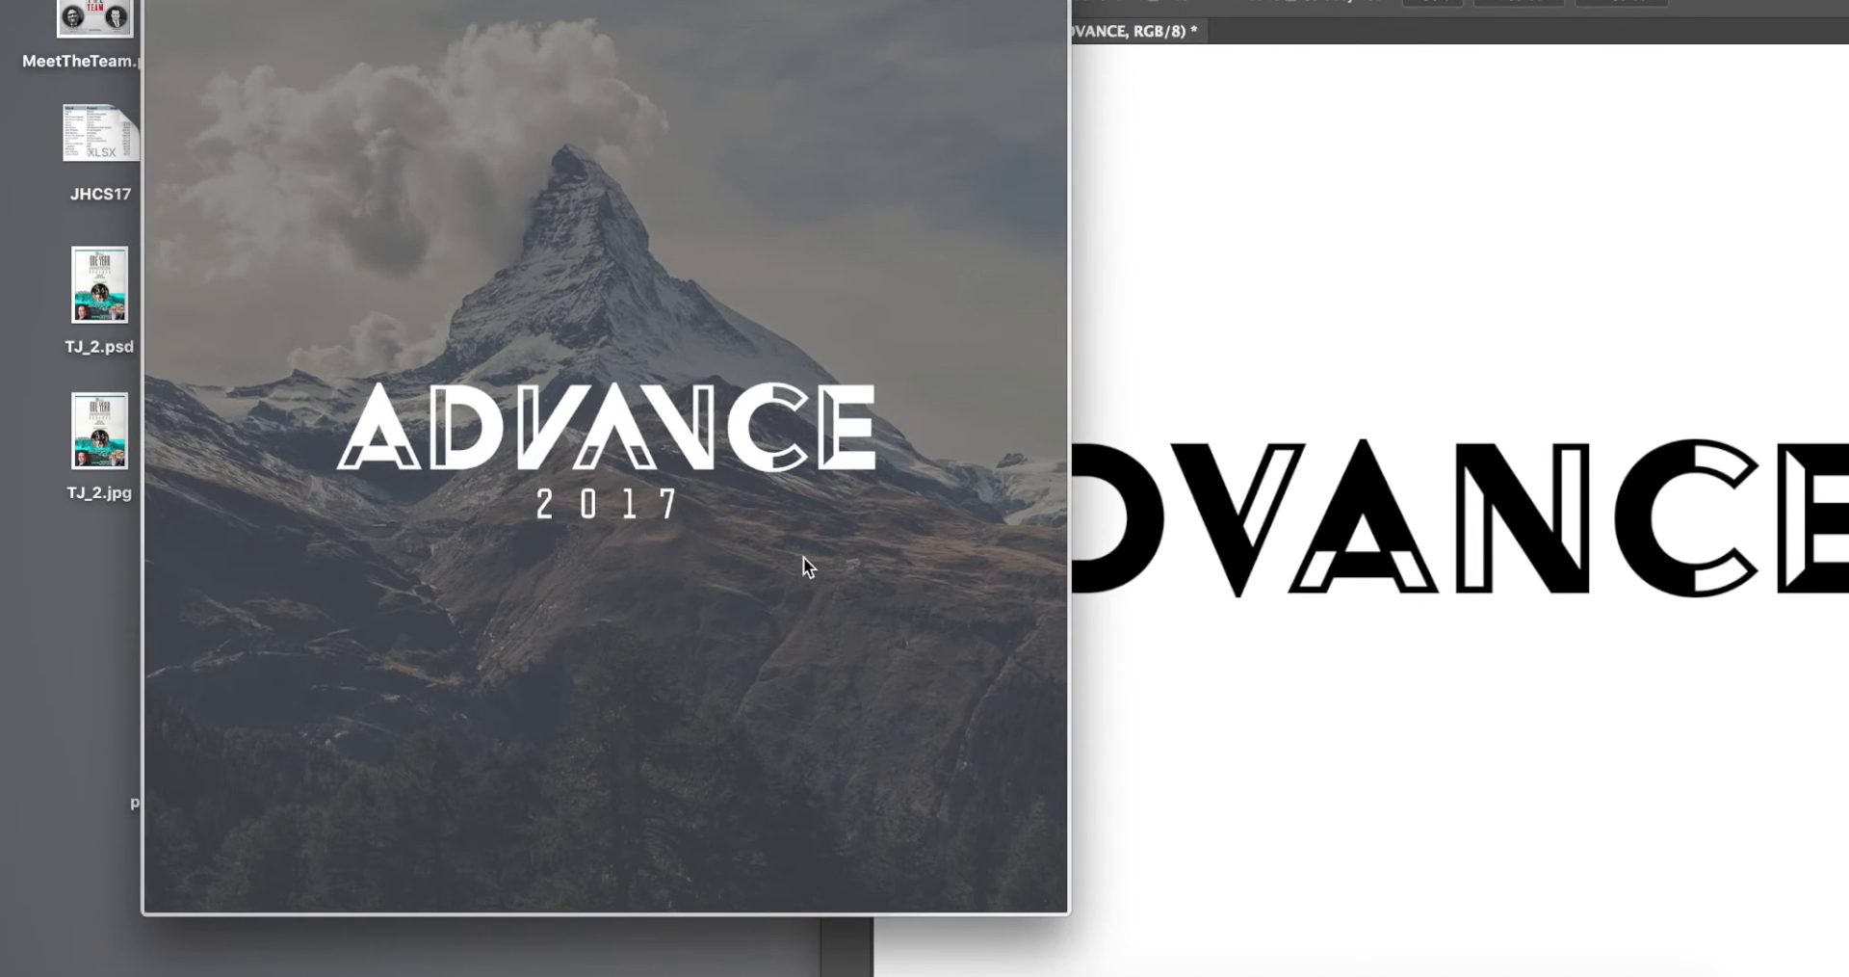
key("space")
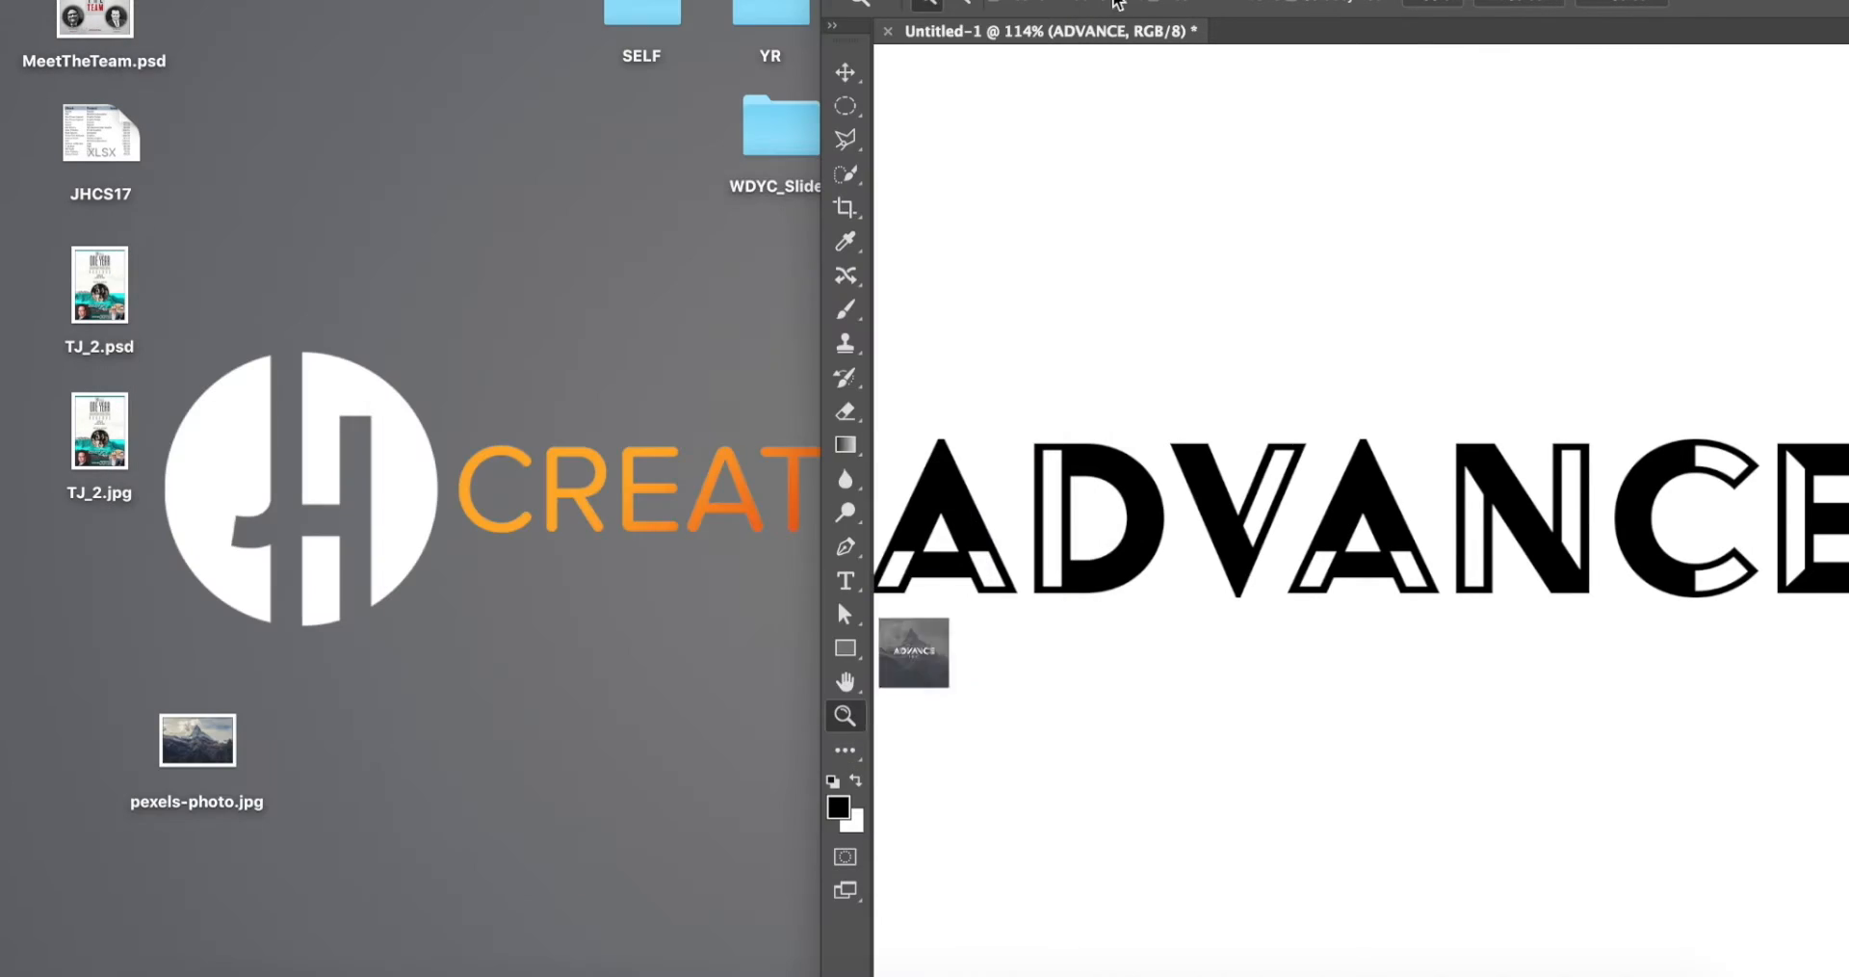
left_click_drag(1304, 2, 468, 2)
key("super+minus")
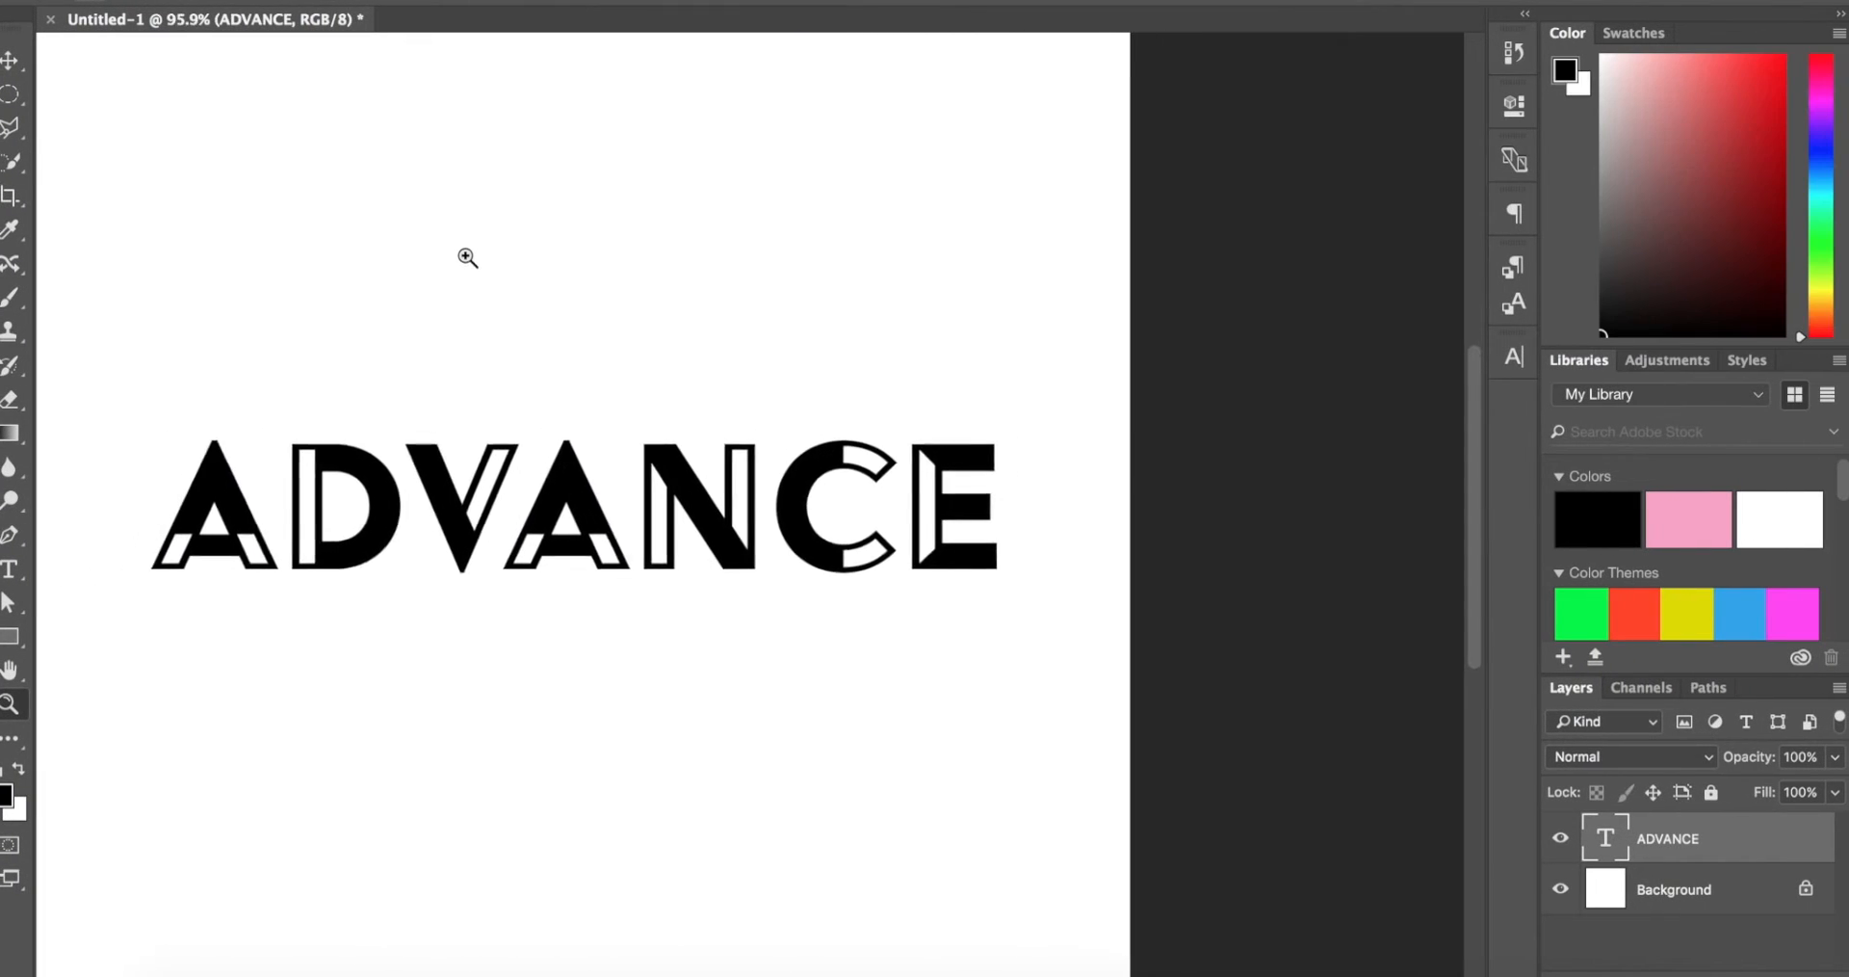
key("super+plus")
key("super+plus")
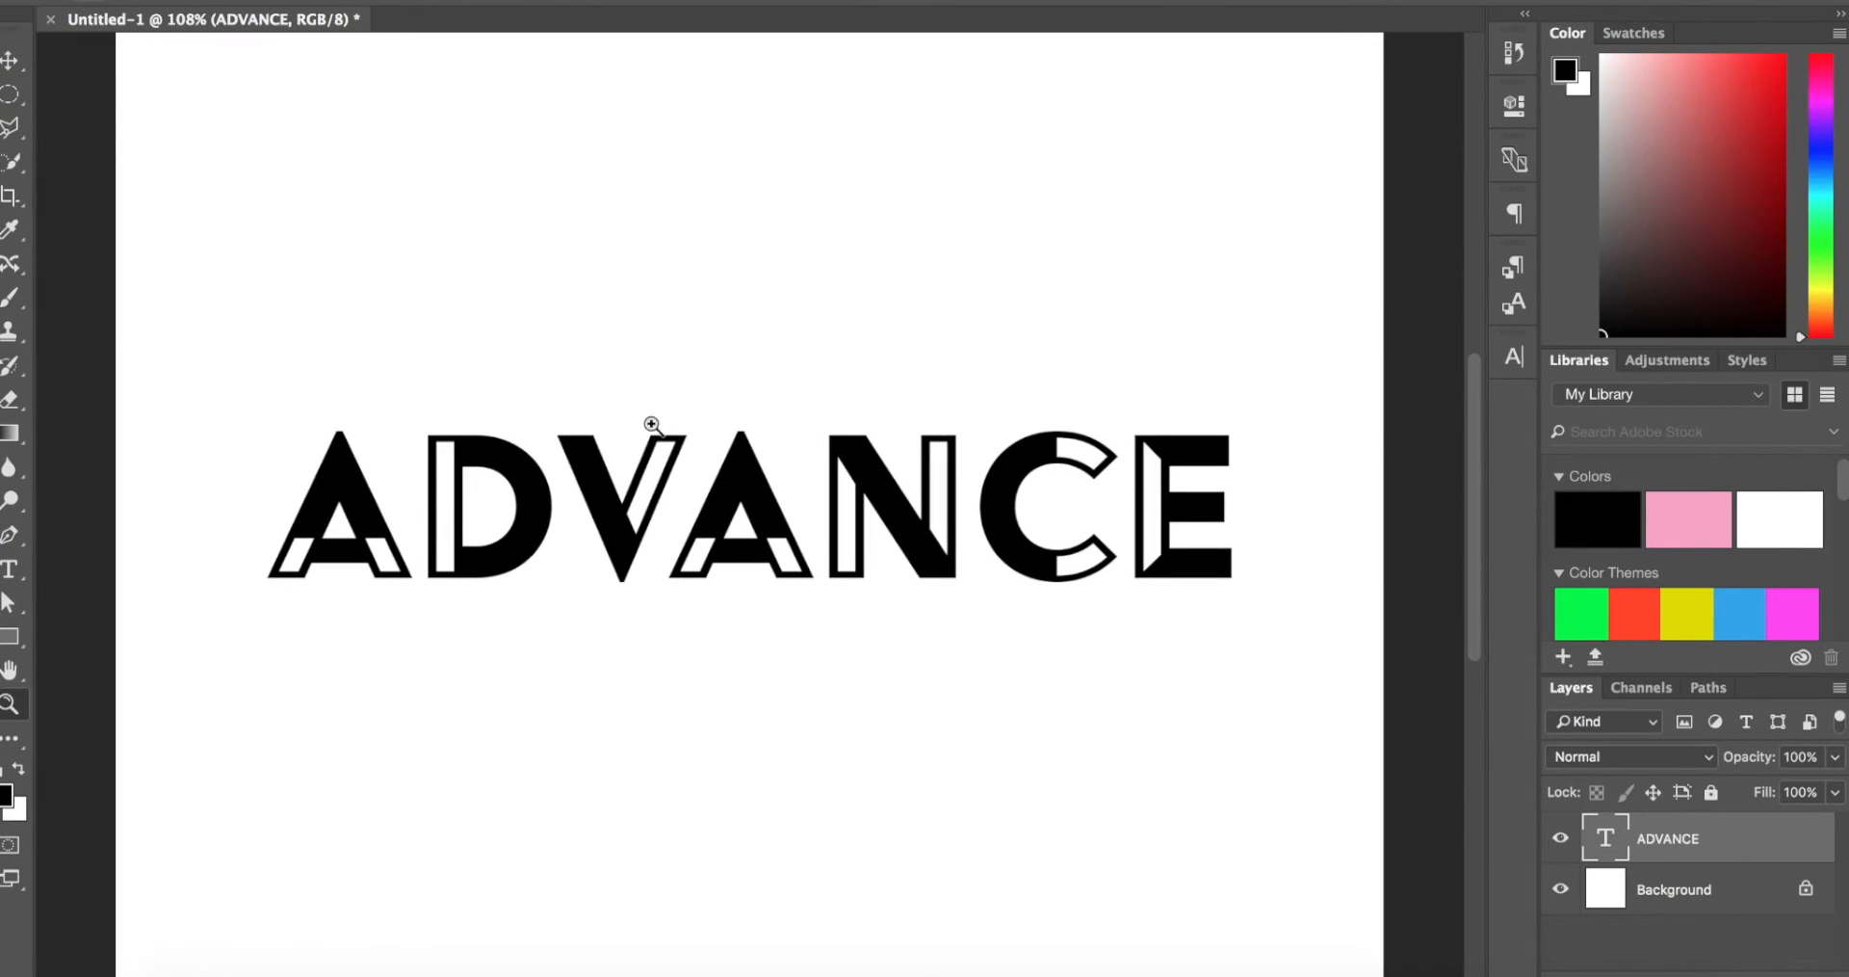
left_click_drag(580, 525, 621, 523)
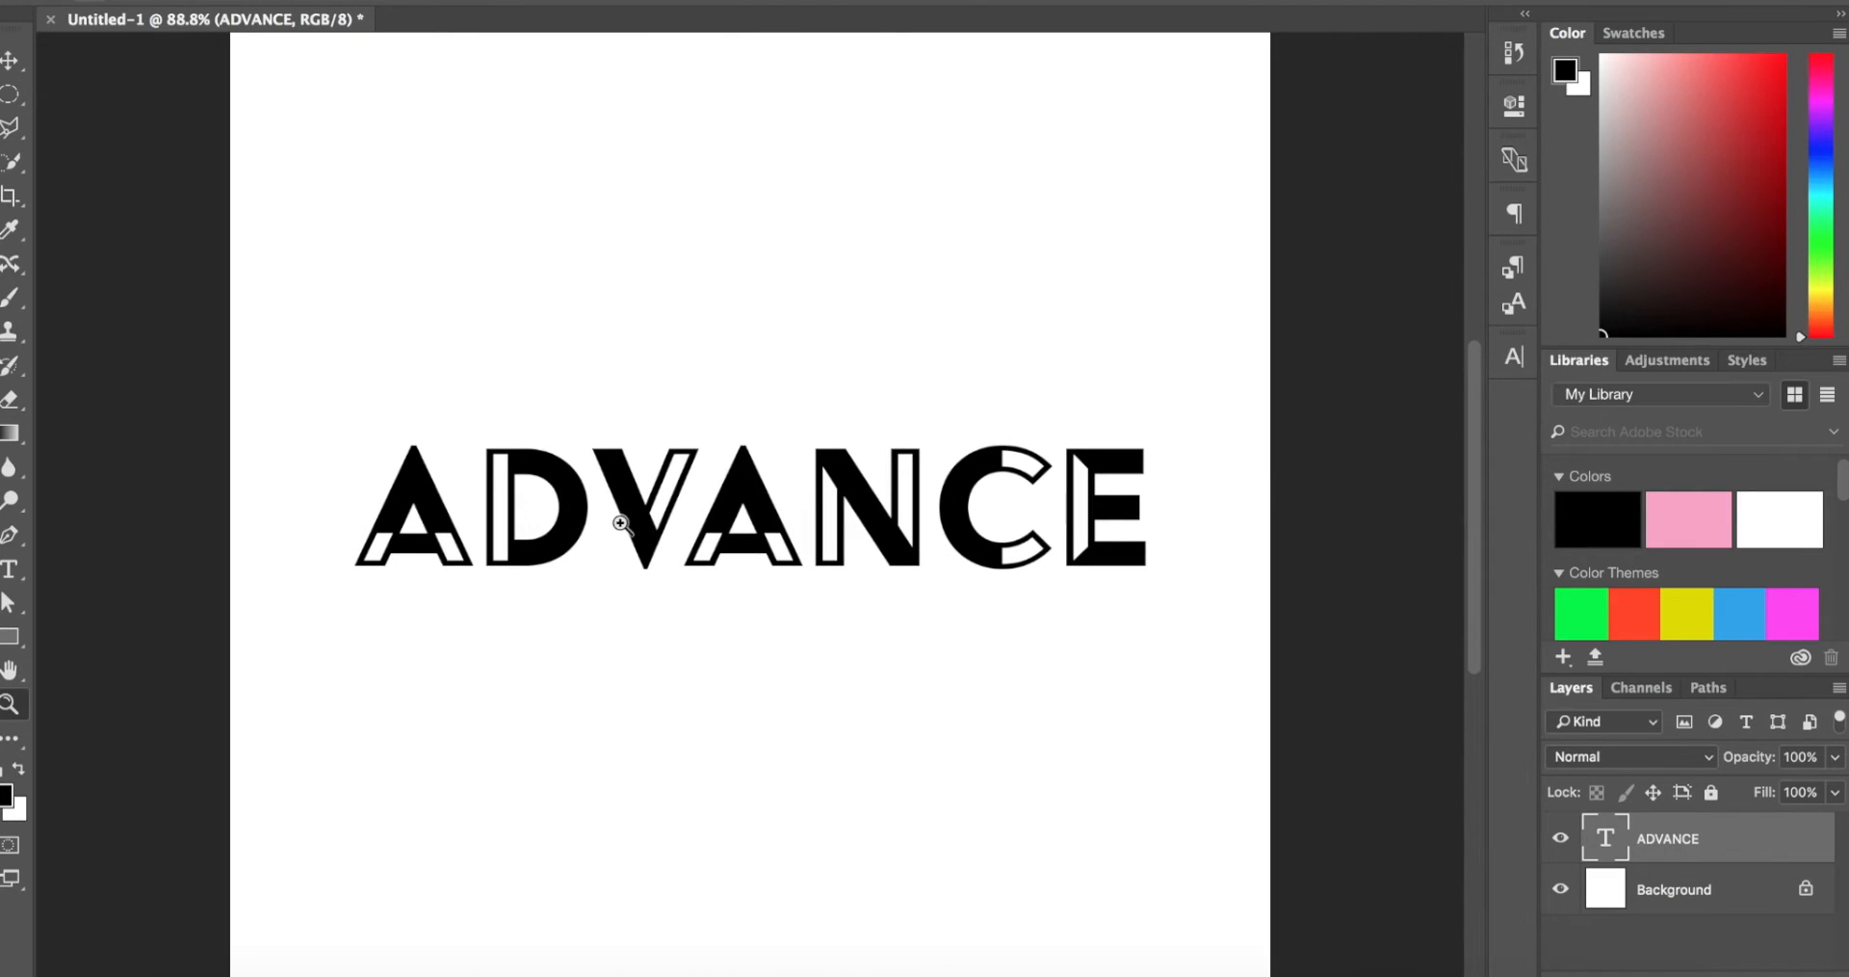
right_click(1757, 832)
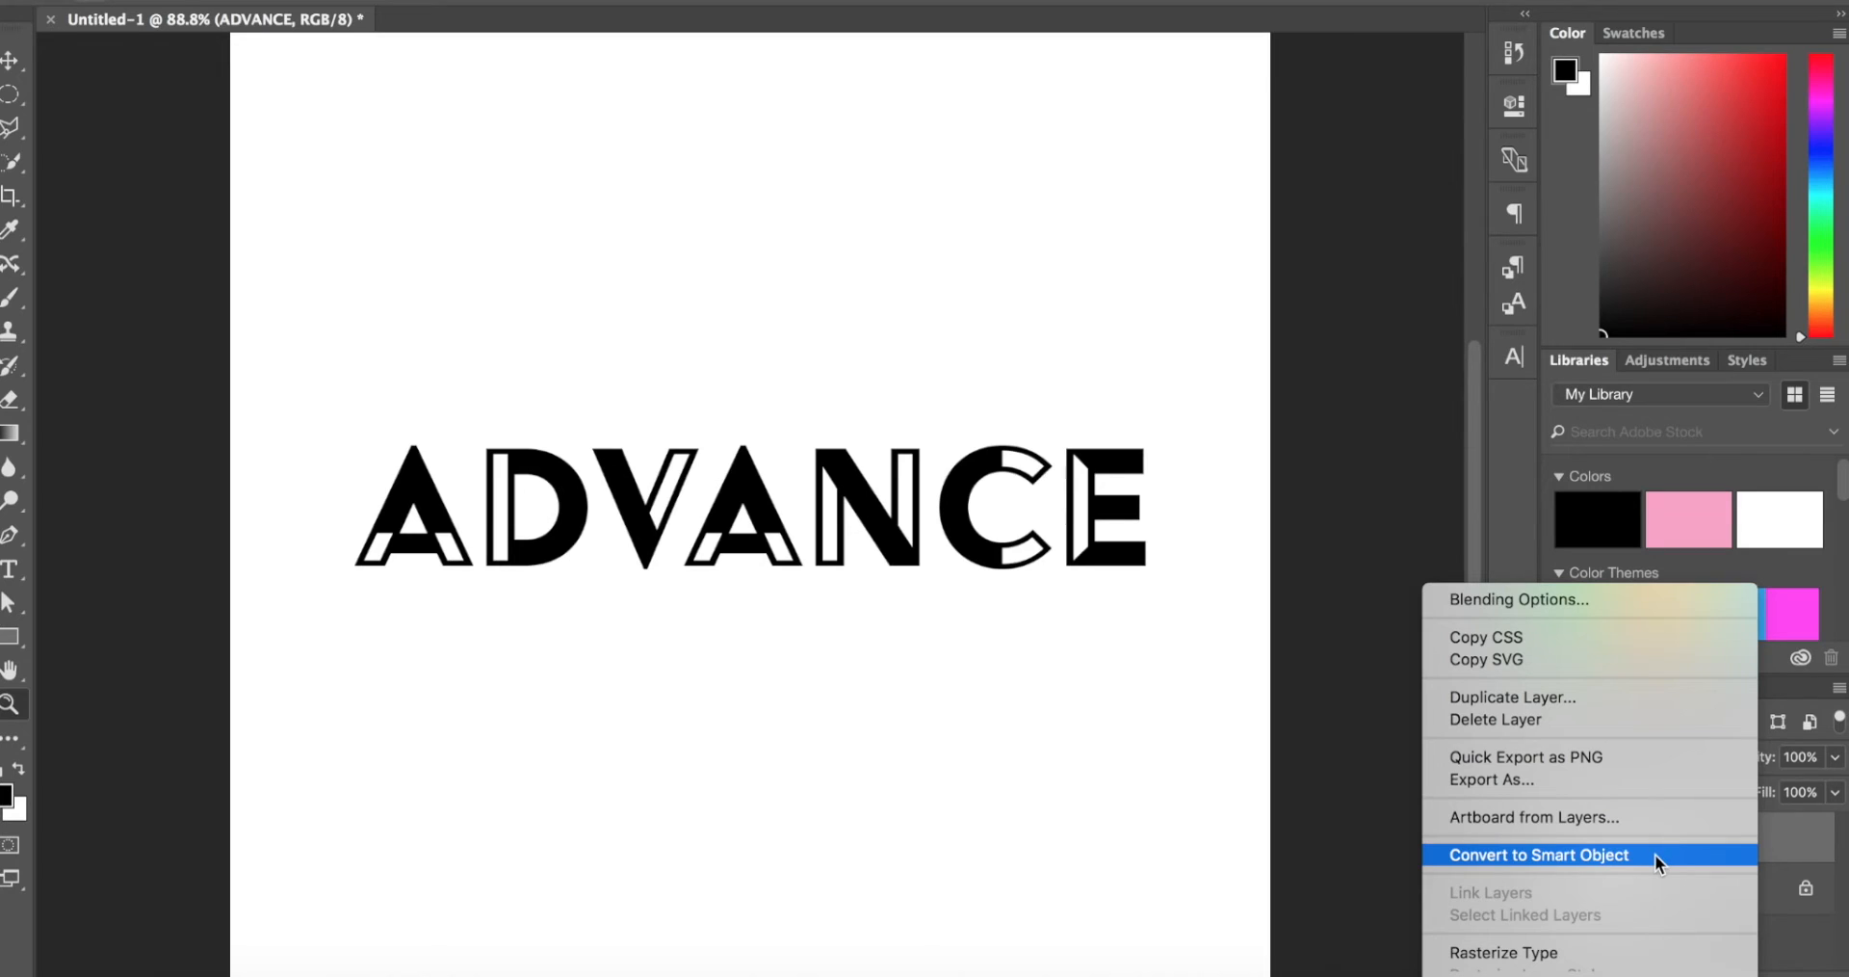
left_click(1655, 854)
left_click(9, 61)
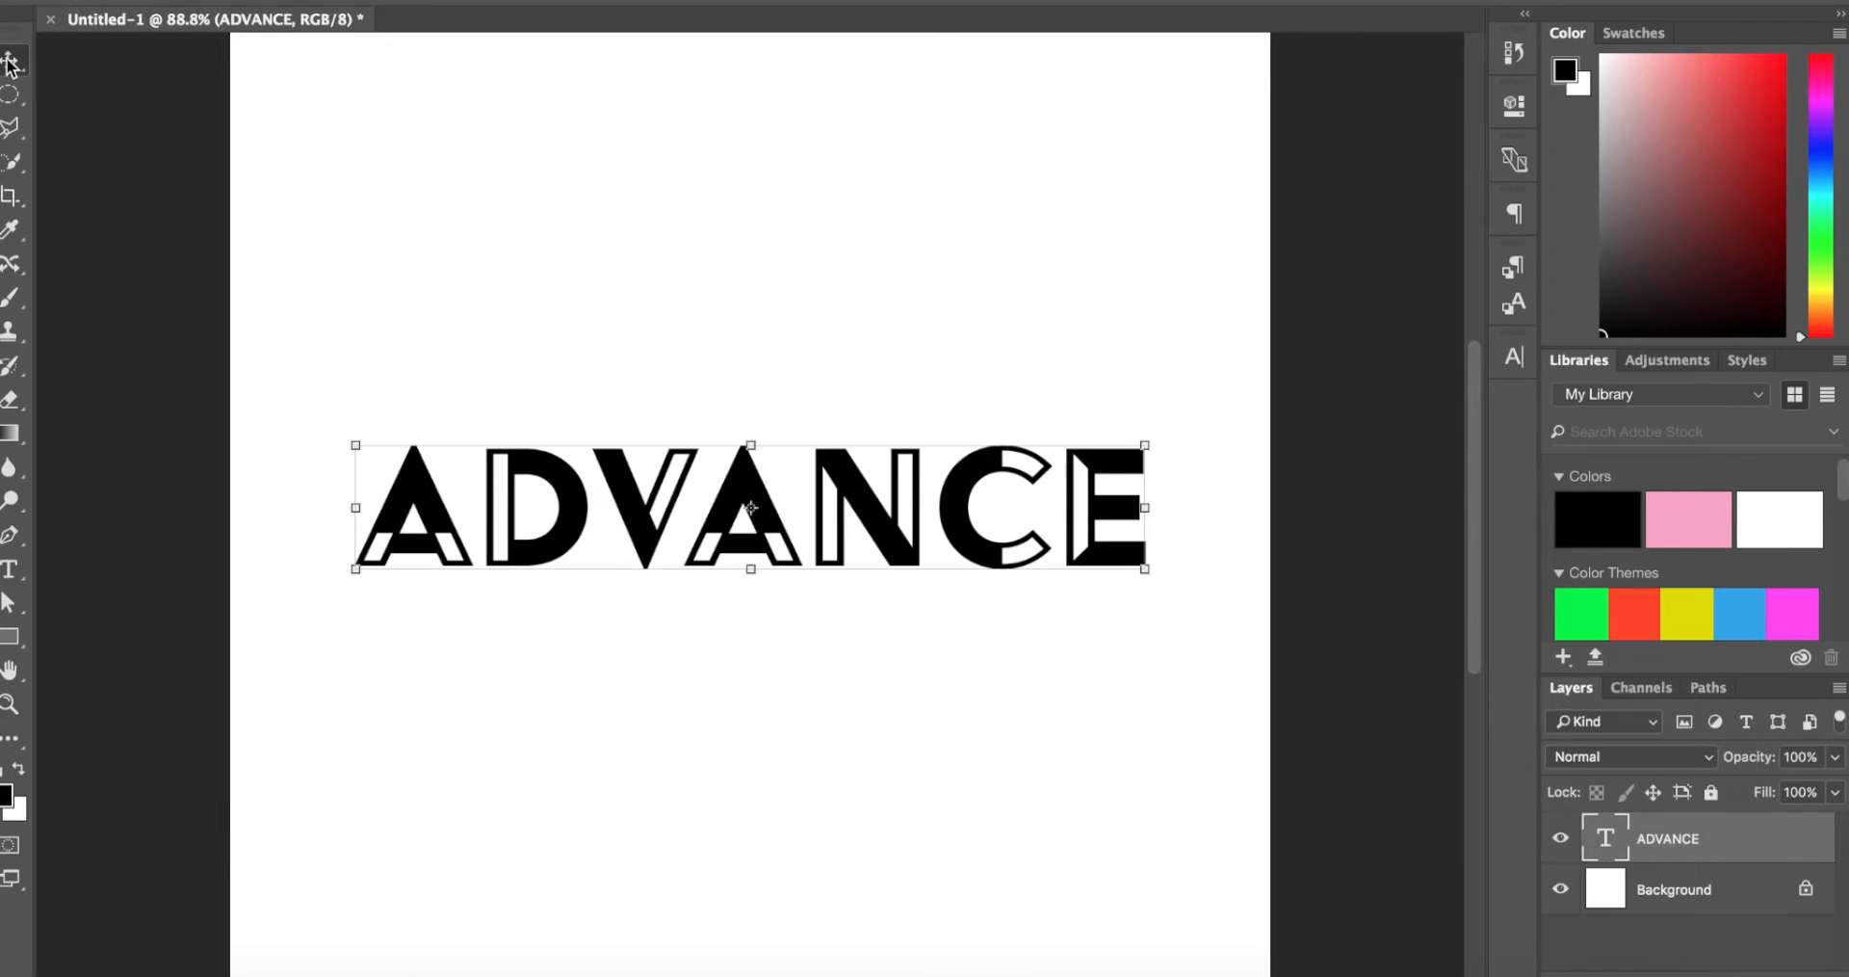
Step: Try to erase part of the first A while ADVANCE is still a live type layer
left_click(9, 398)
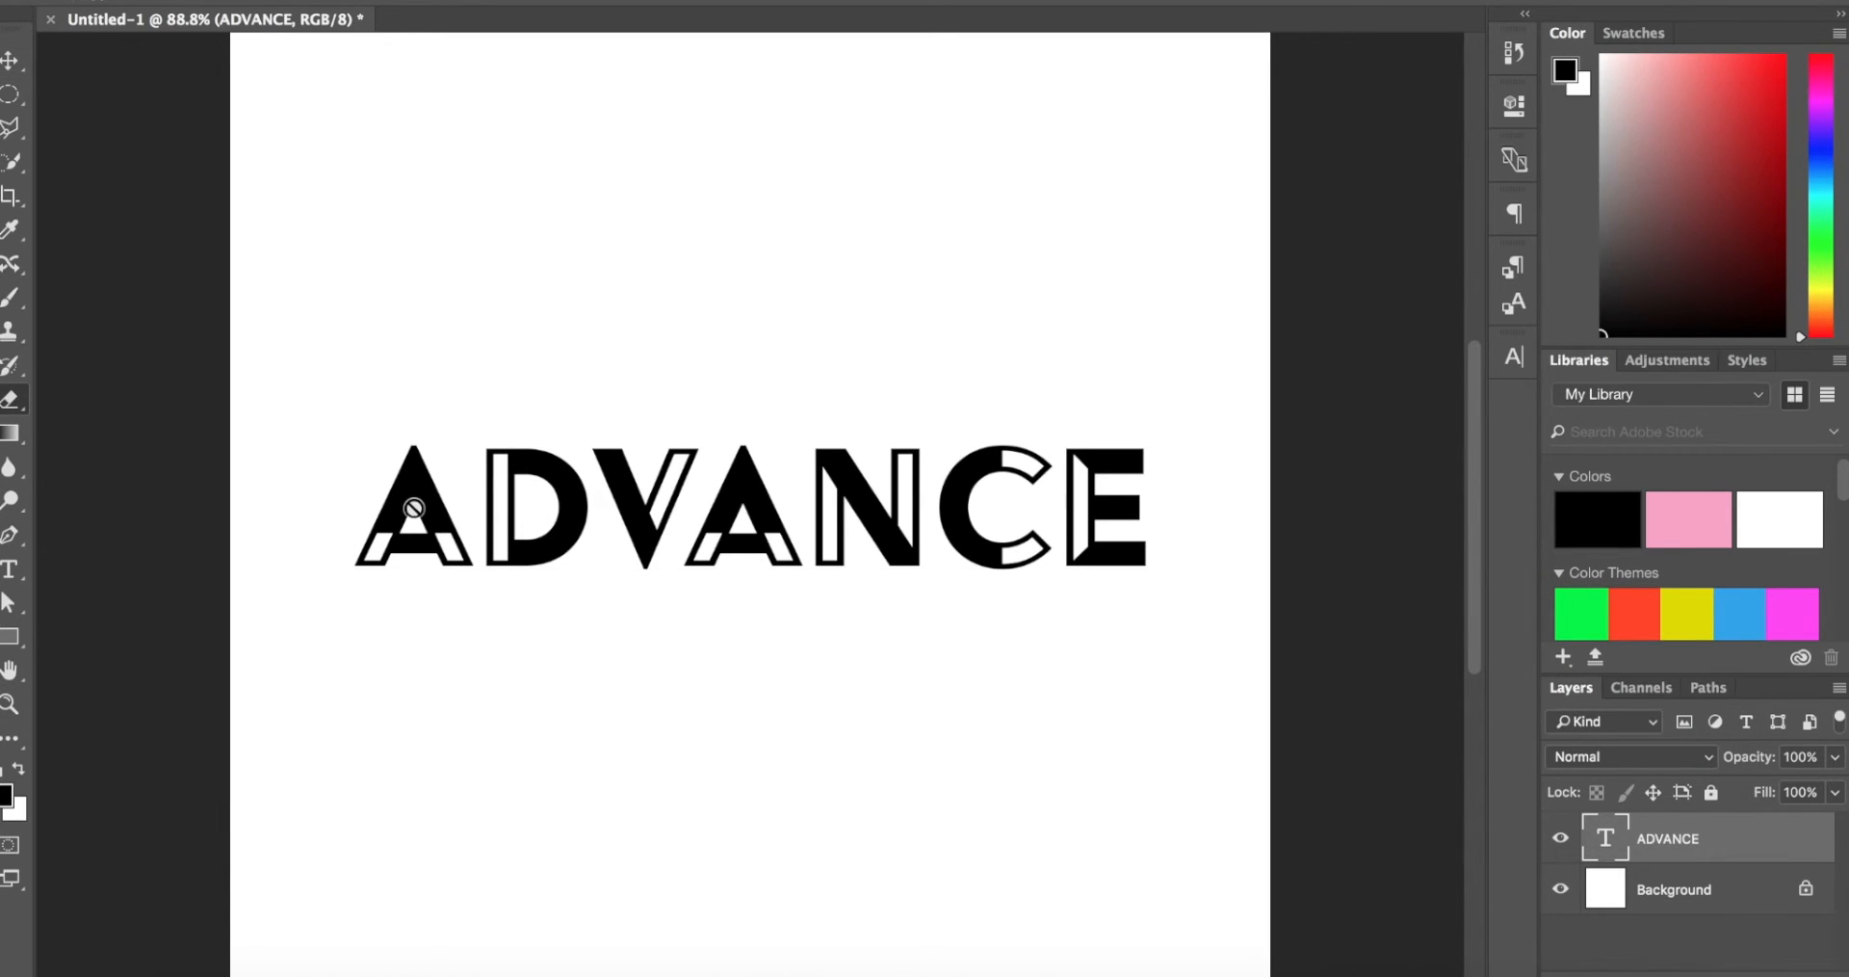
left_click(412, 485)
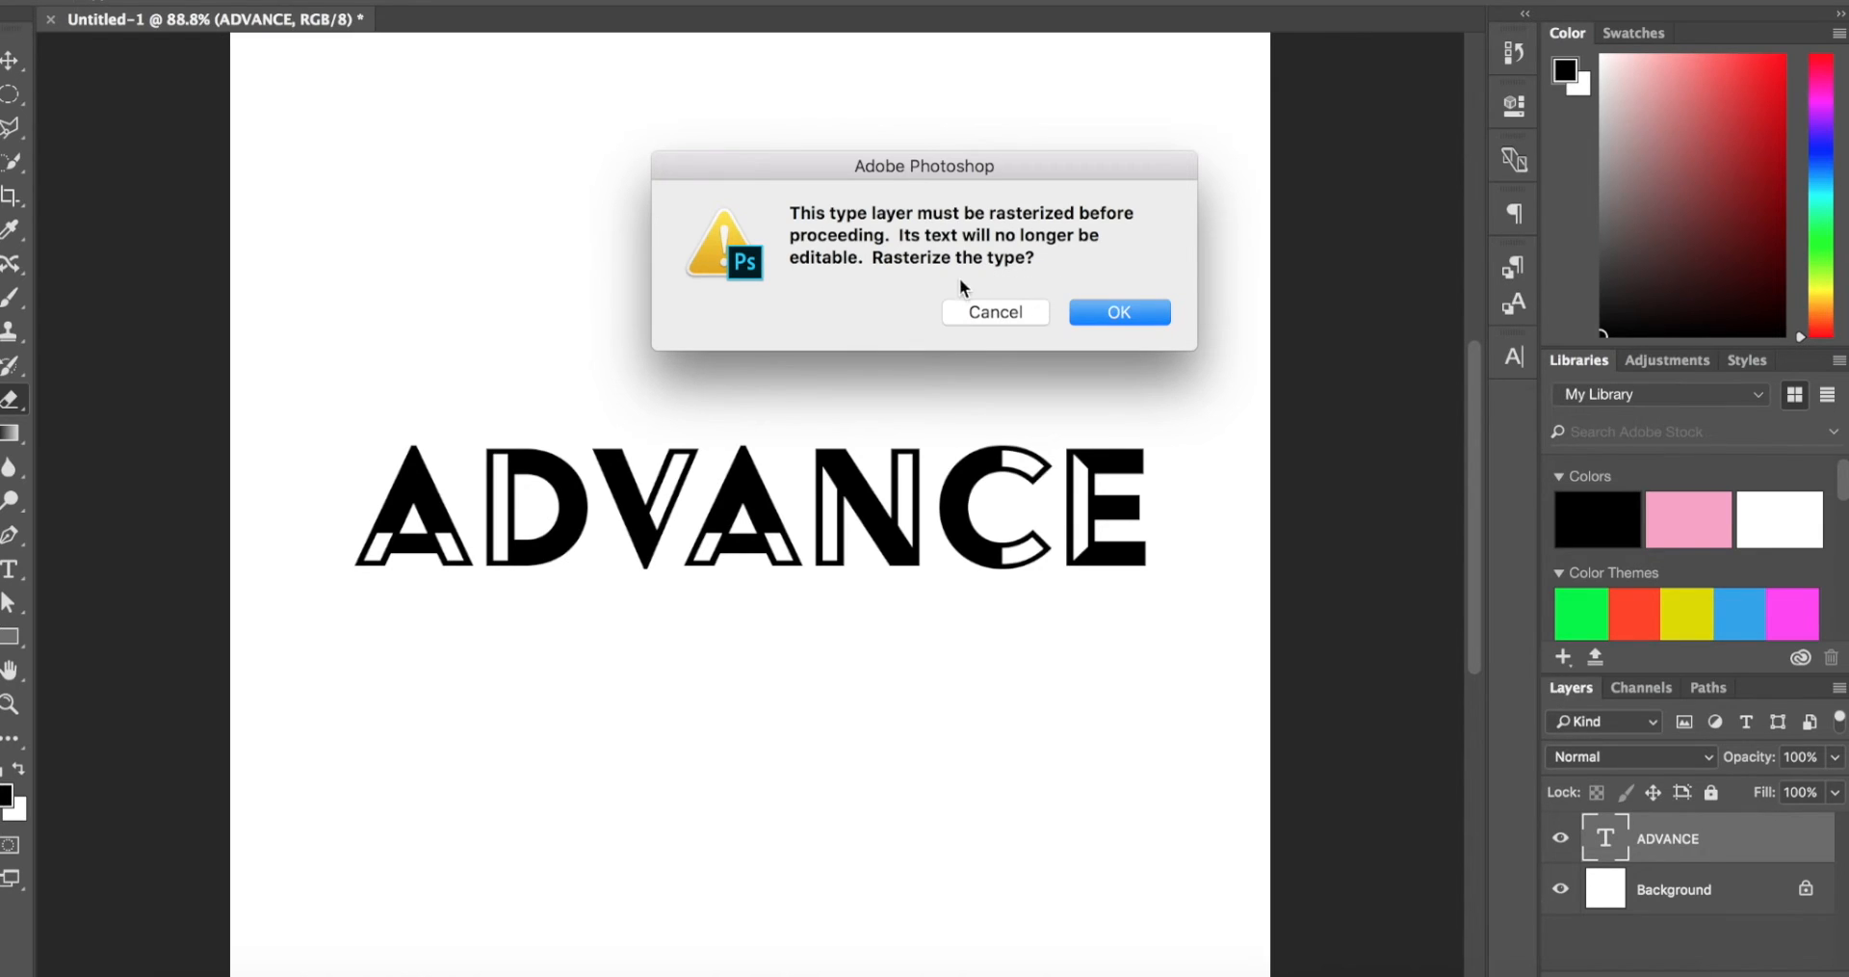
left_click(985, 312)
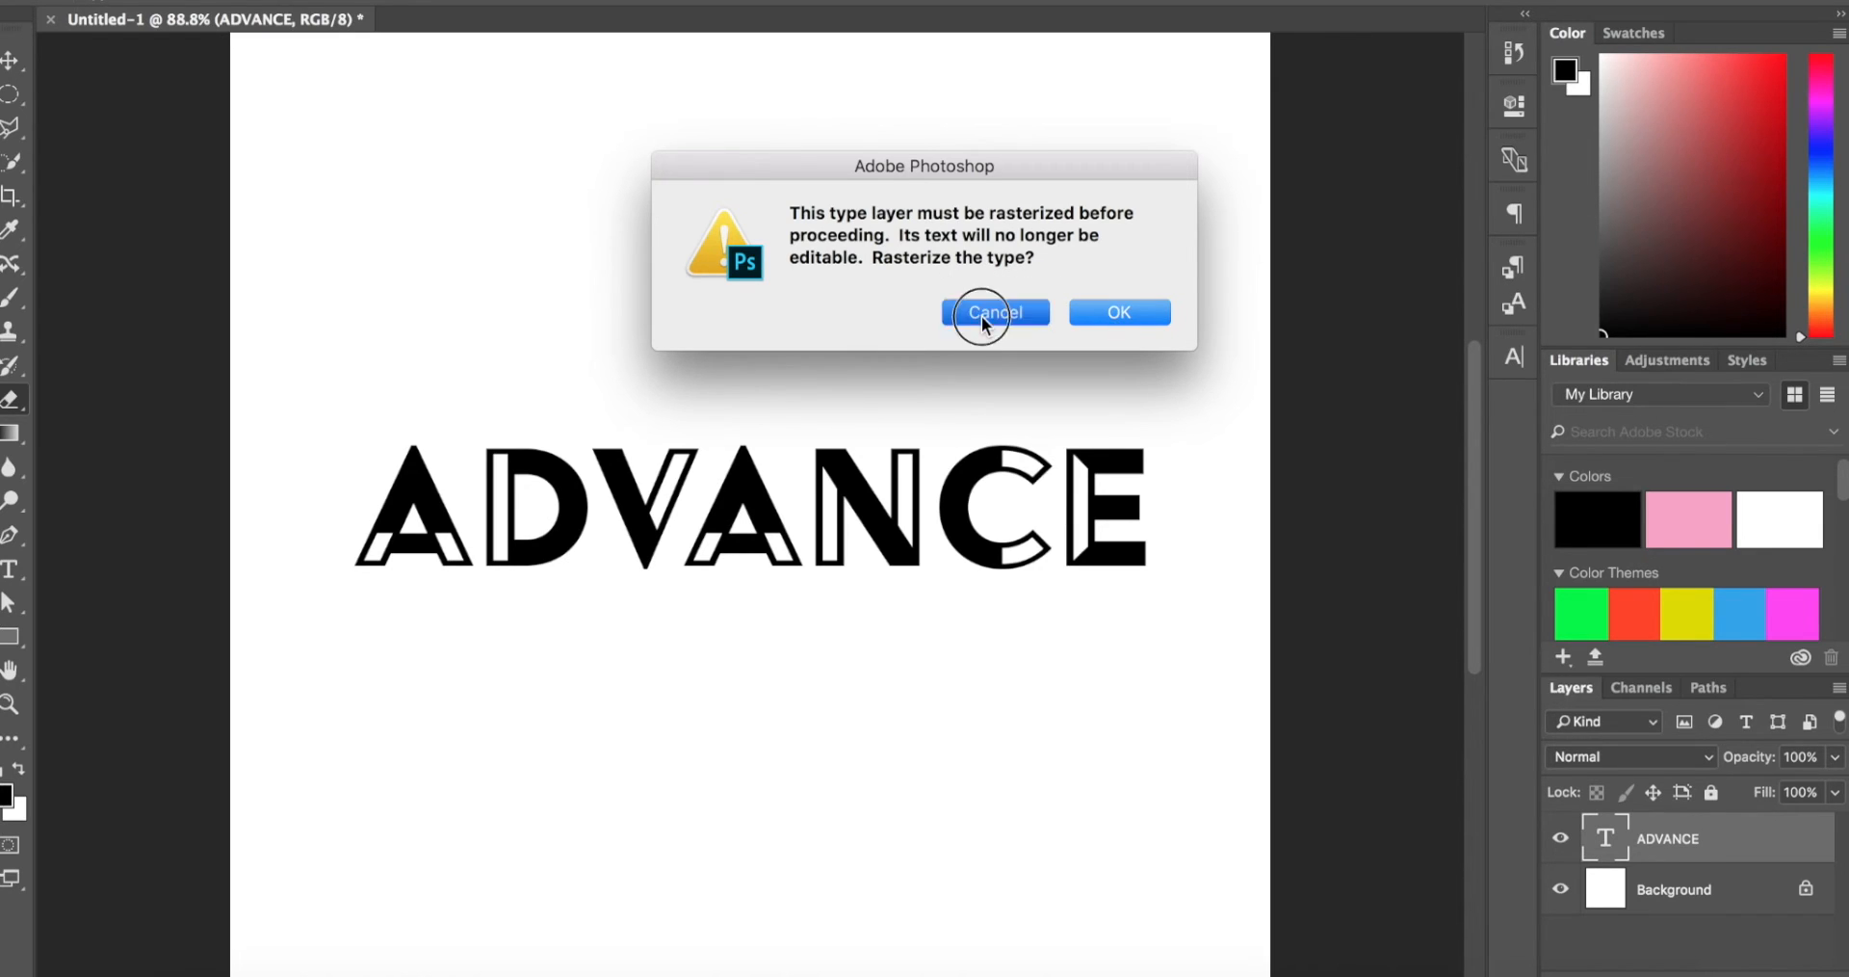
scroll(395, 503, "up", 3)
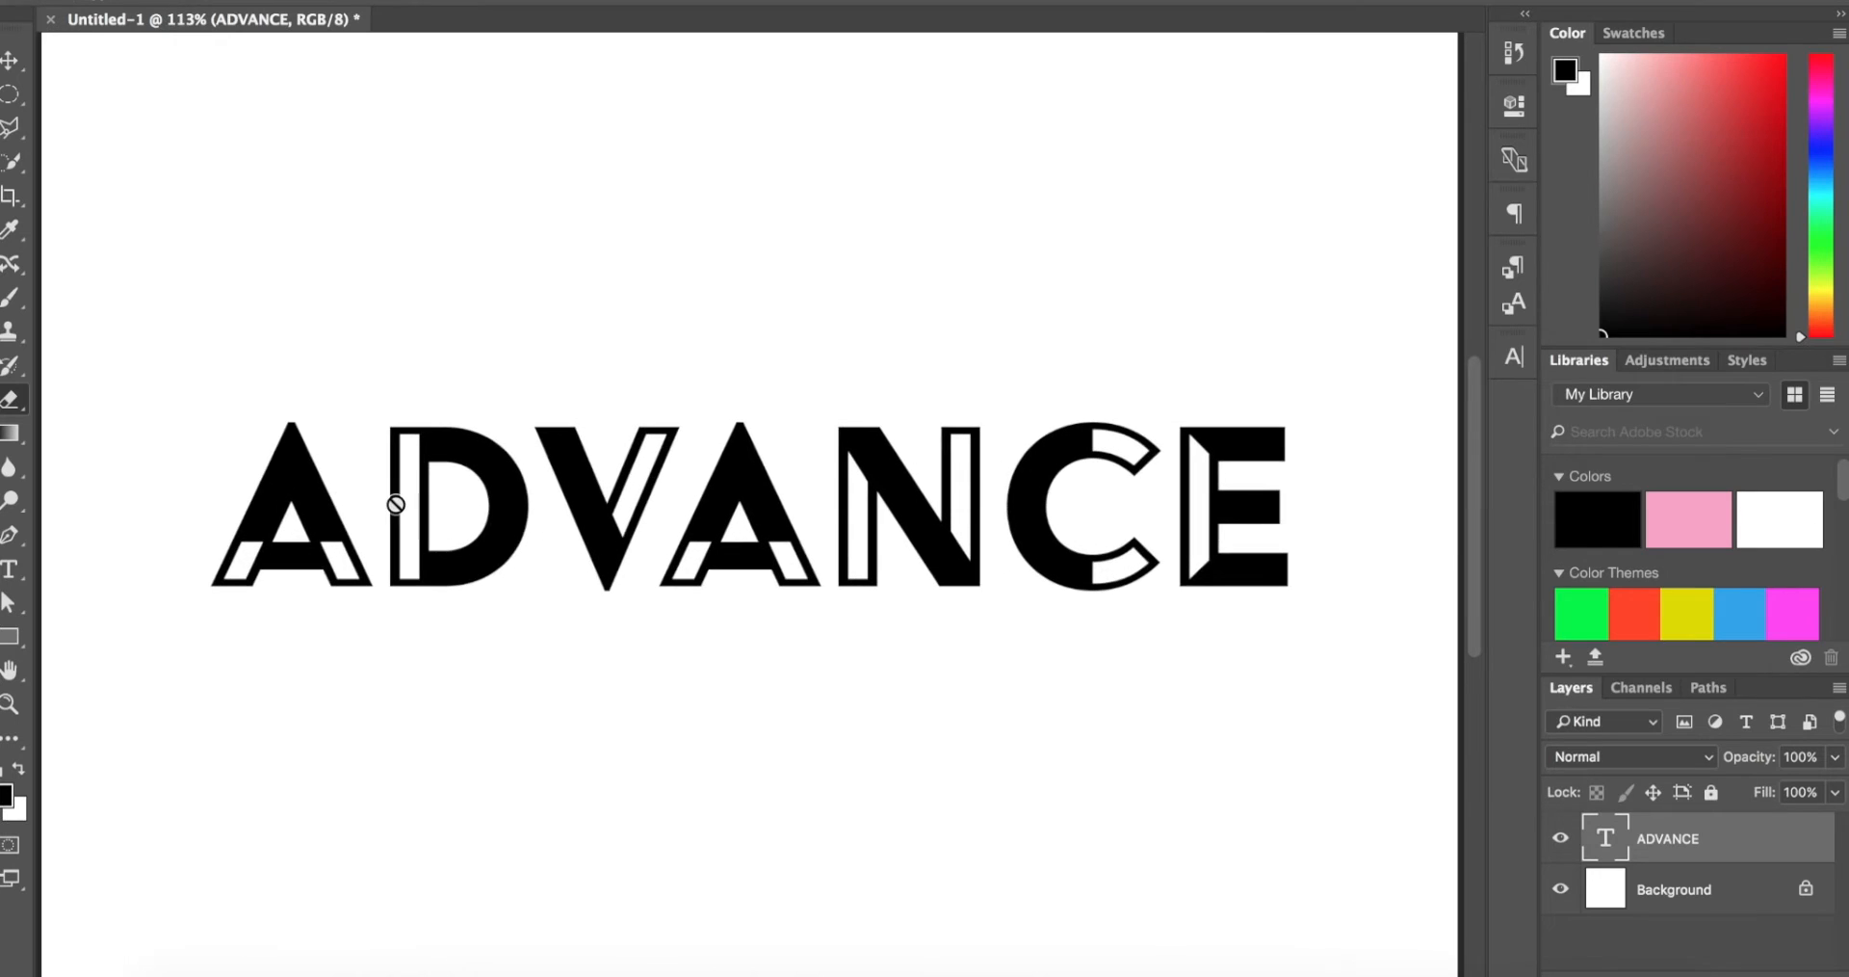
key("t")
scroll(846, 482, "down", 1)
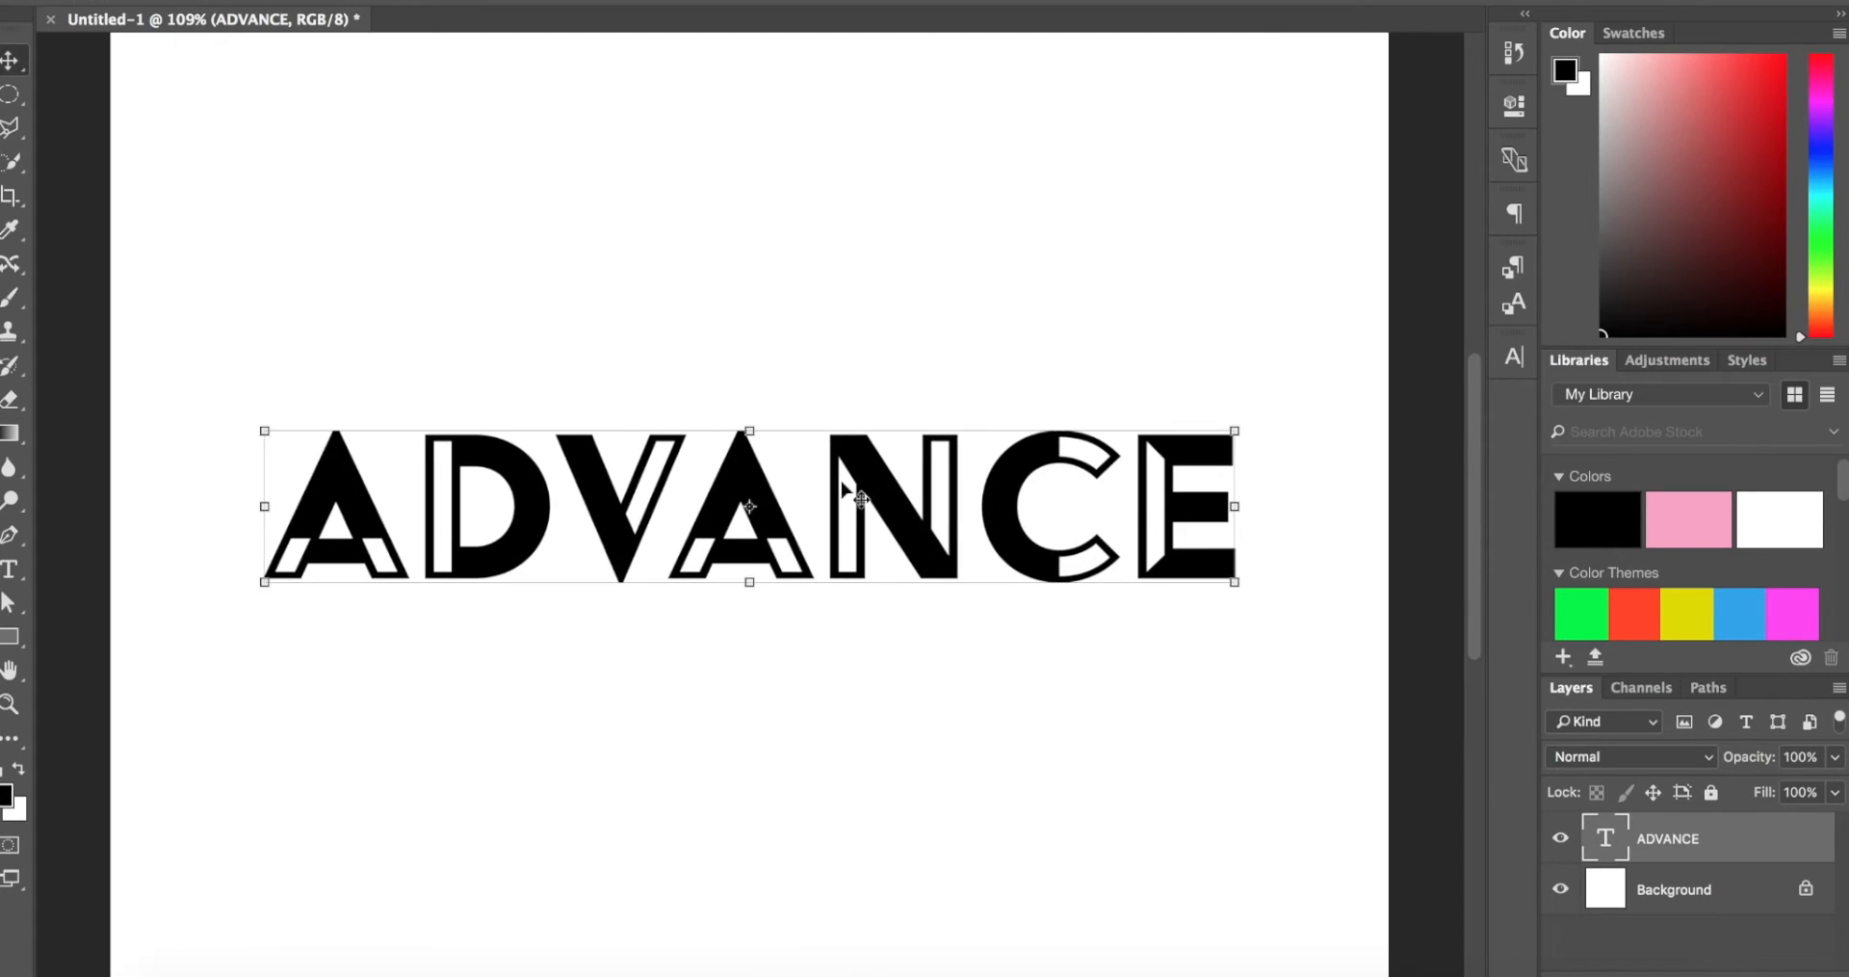
scroll(1003, 528, "down", 2)
left_click(956, 491)
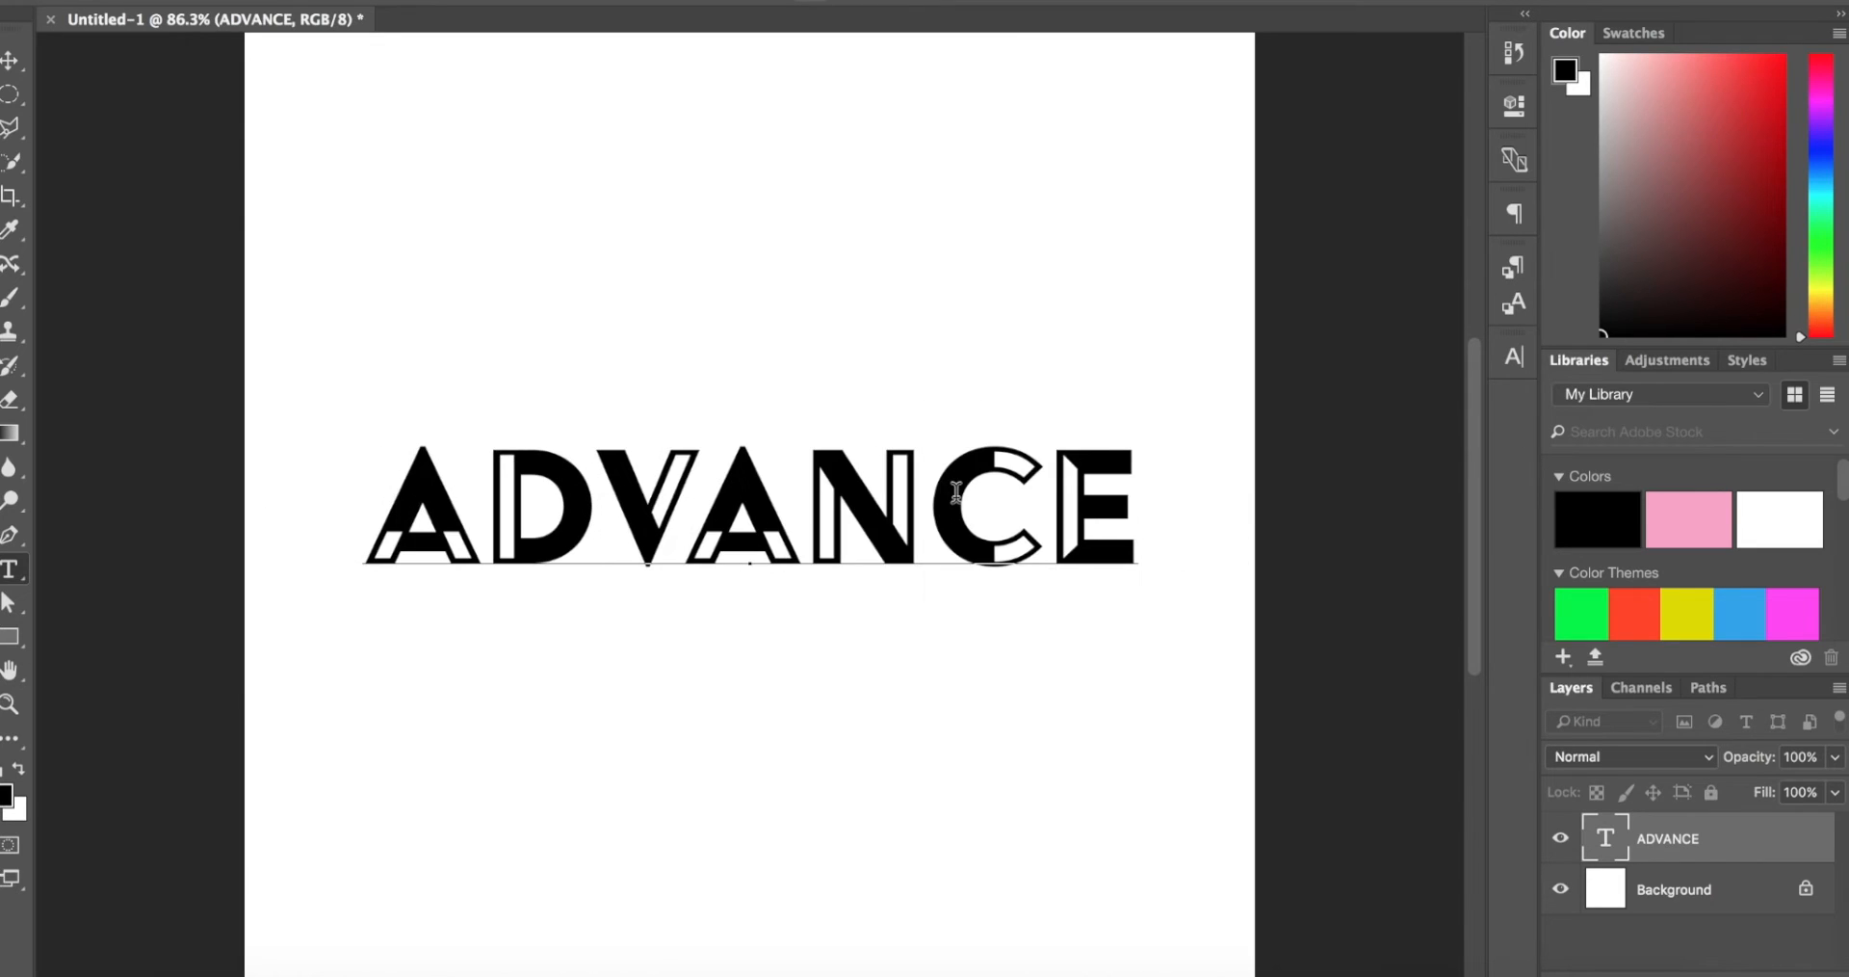
key("ctrl+a")
left_click(12, 59)
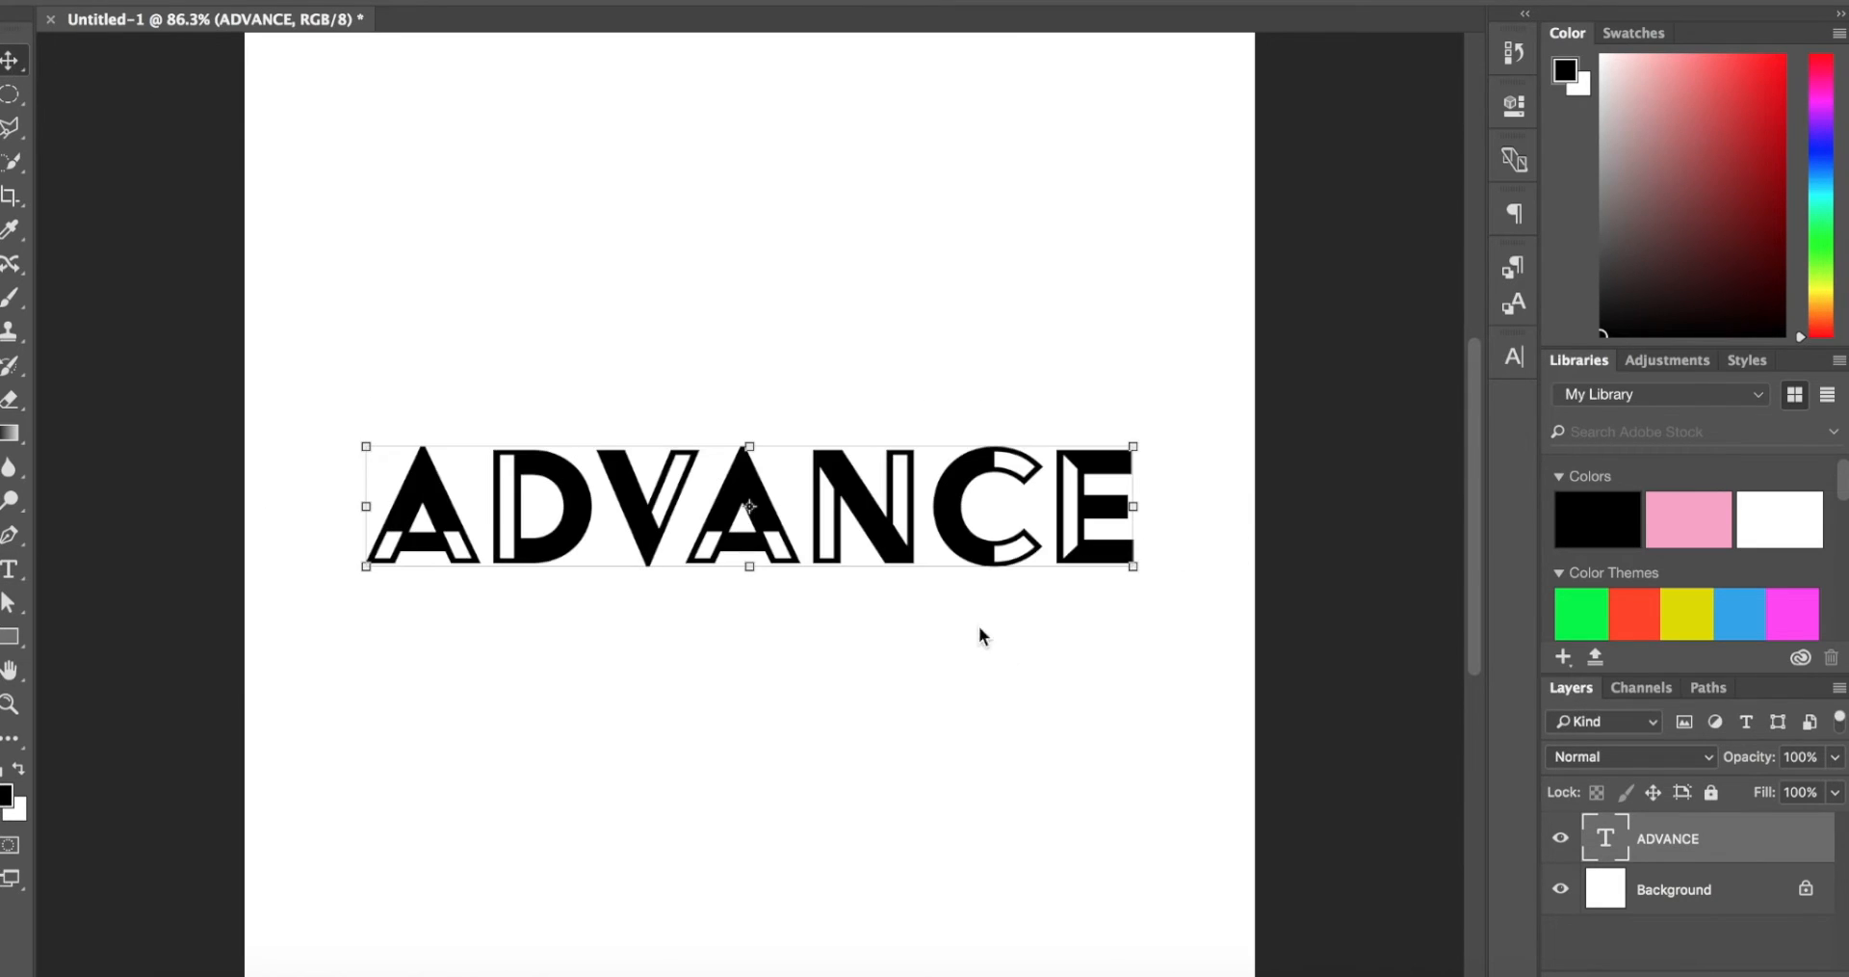
scroll(1002, 651, "down", 2)
scroll(1002, 651, "up", 3)
scroll(954, 477, "up", 1)
scroll(968, 467, "down", 2)
mouse_move(1032, 489)
left_mouse_down()
mouse_move(1079, 501)
mouse_move(1047, 503)
left_mouse_up()
scroll(1050, 493, "up", 3)
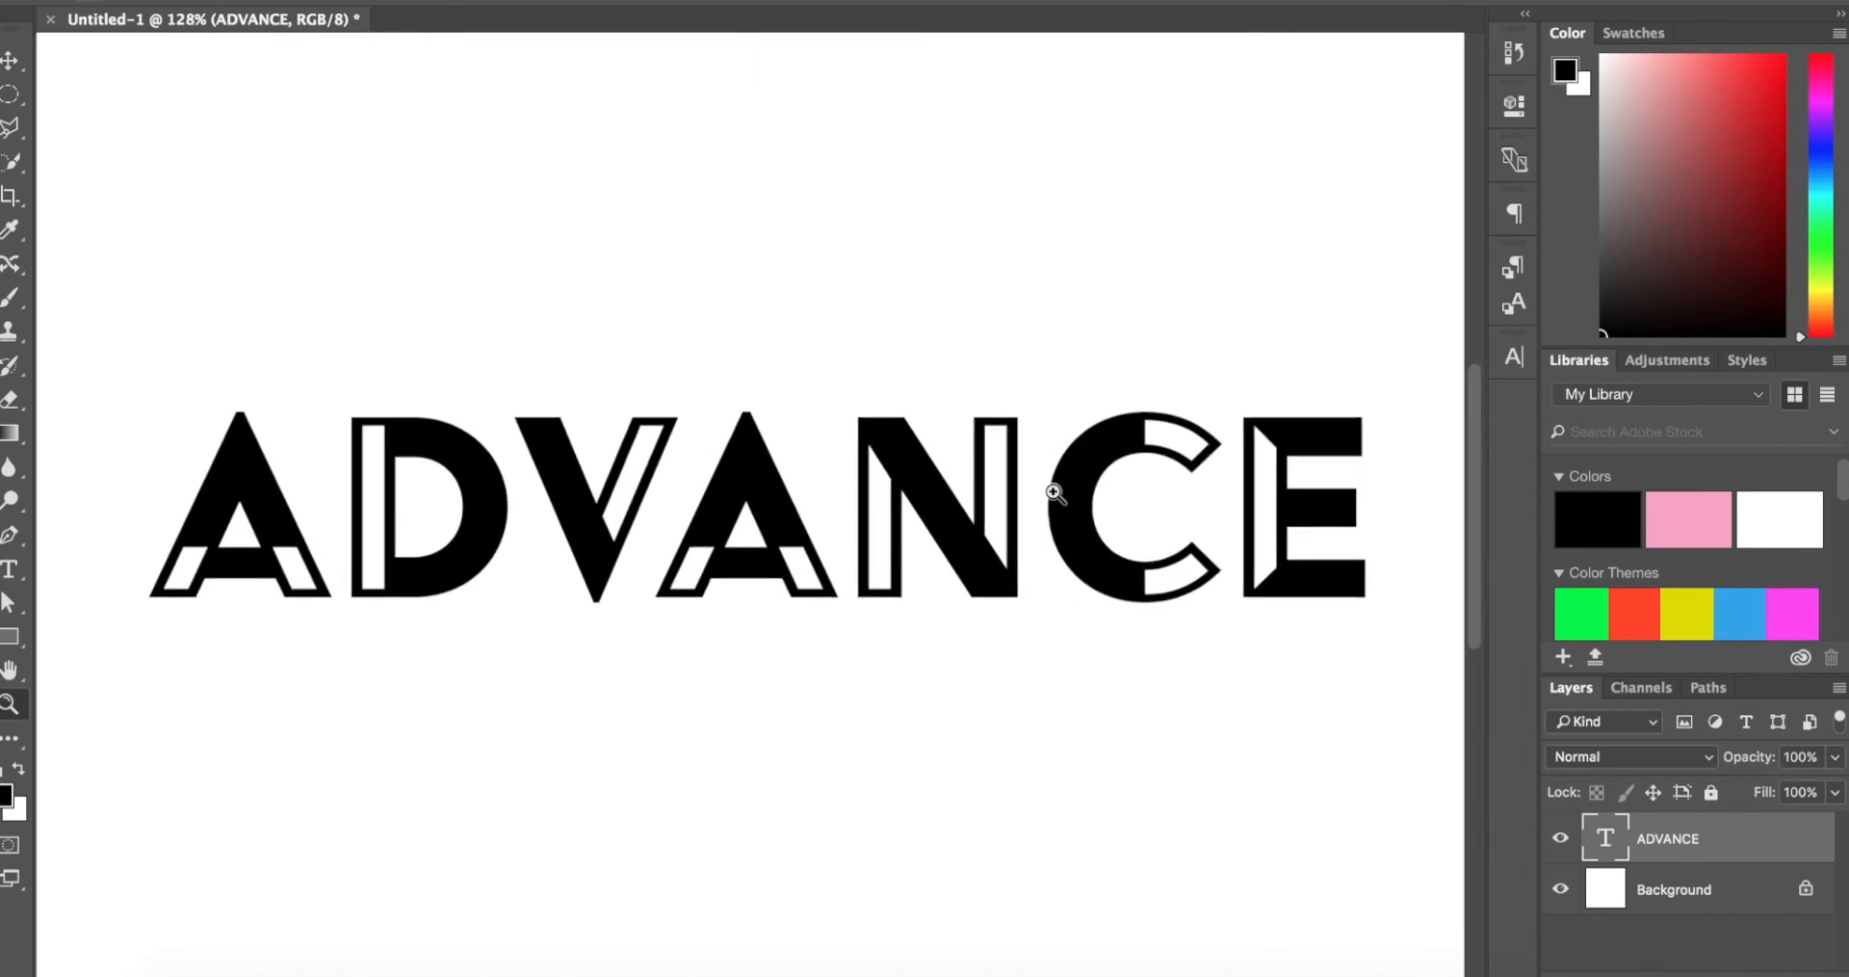
Step: Convert the ADVANCE type layer to a smart object
right_click(1791, 852)
scroll(1639, 872, "down", 4)
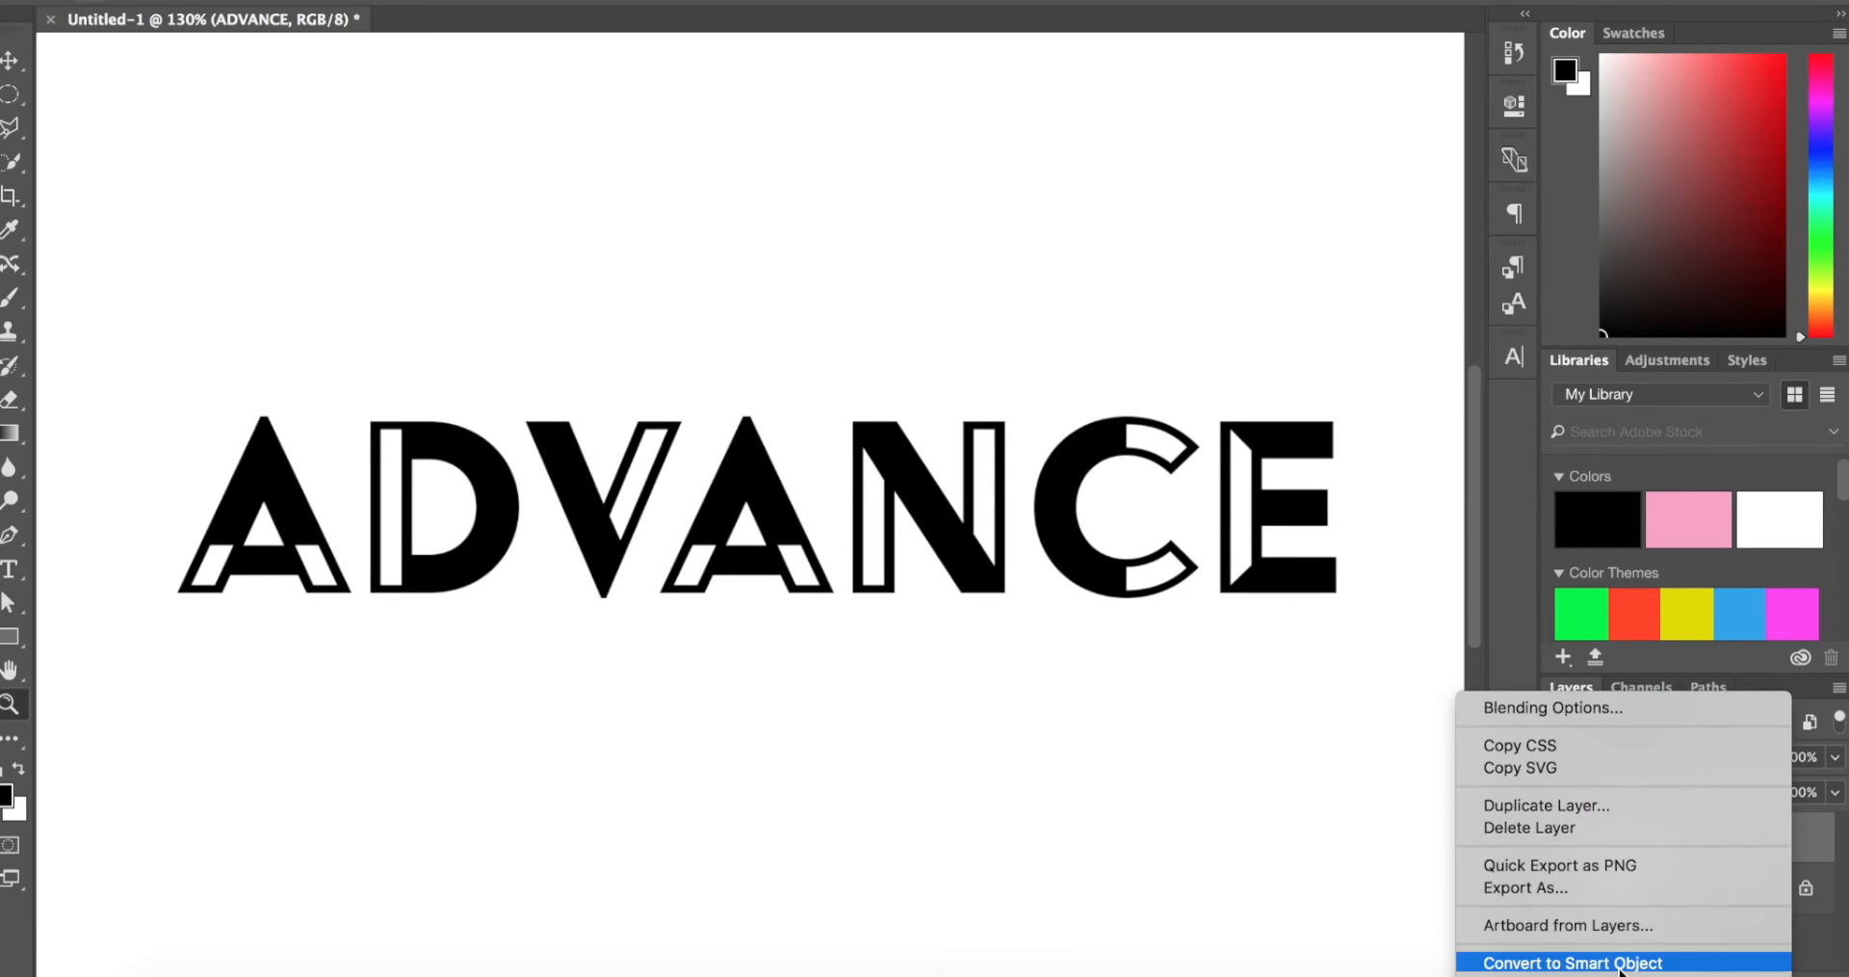
scroll(1666, 841, "down", 2)
left_click(1666, 829)
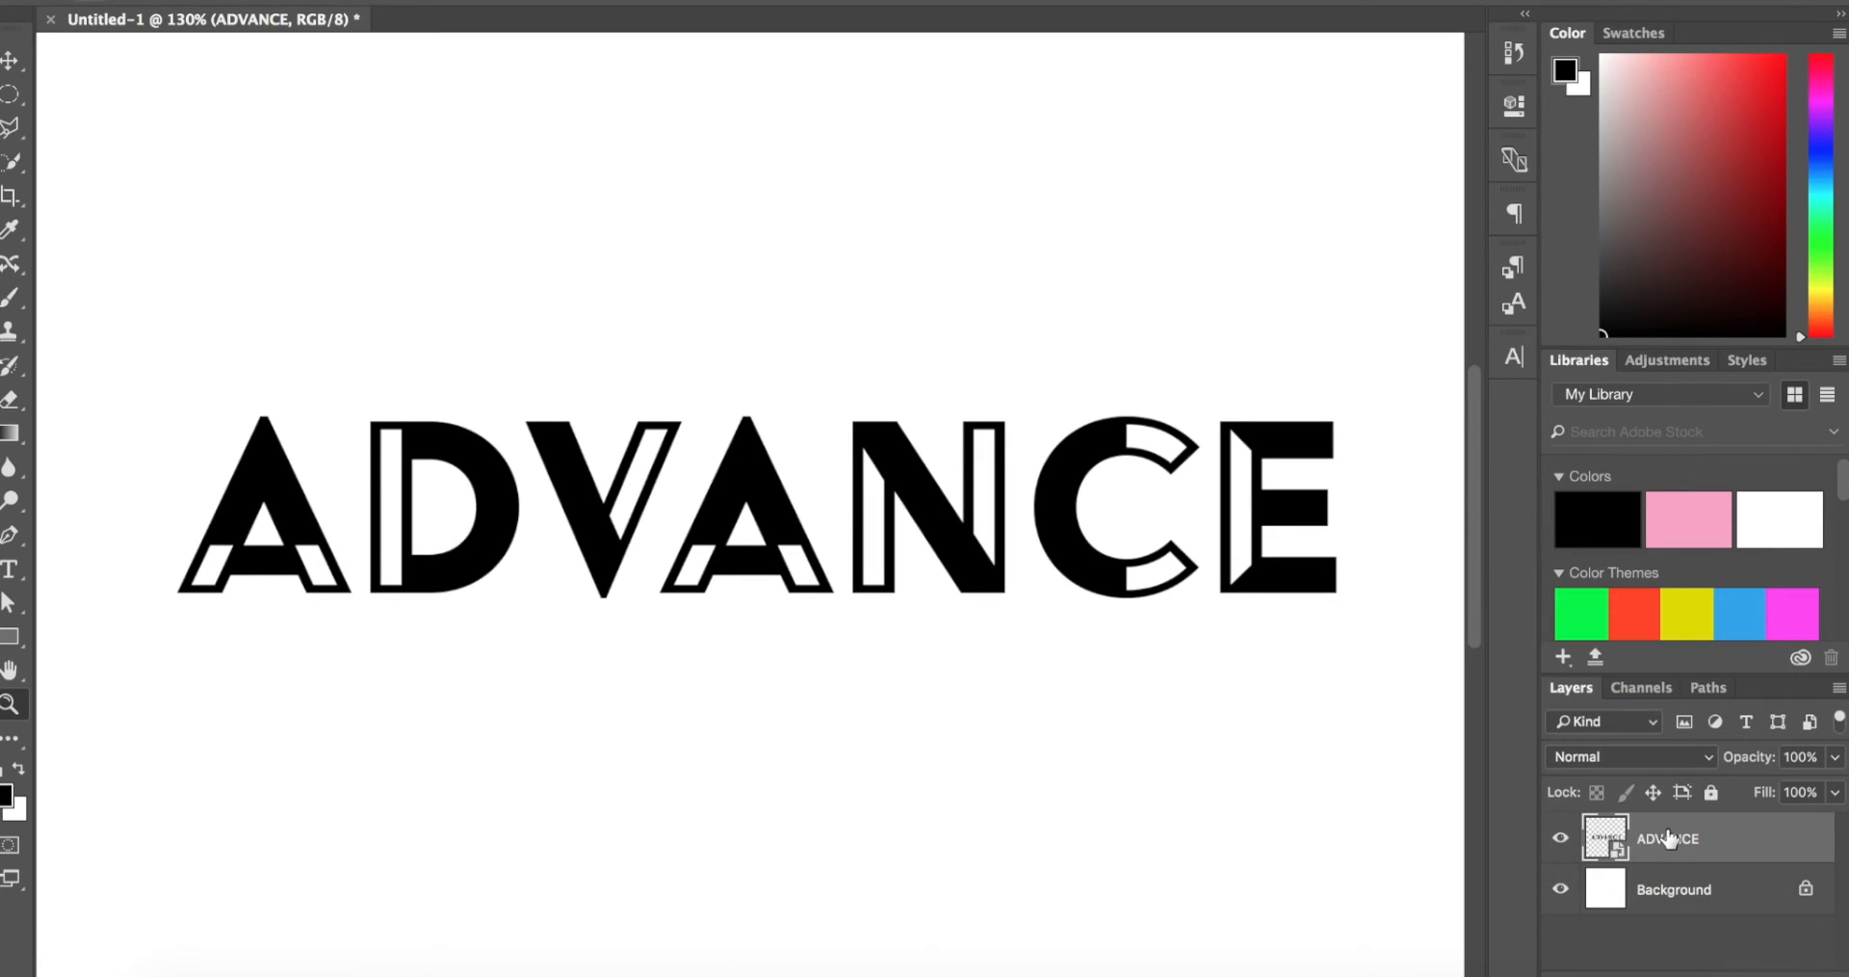
Step: Rasterize the ADVANCE smart object layer and switch to the Eraser tool
right_click(1747, 835)
scroll(1628, 896, "down", 5)
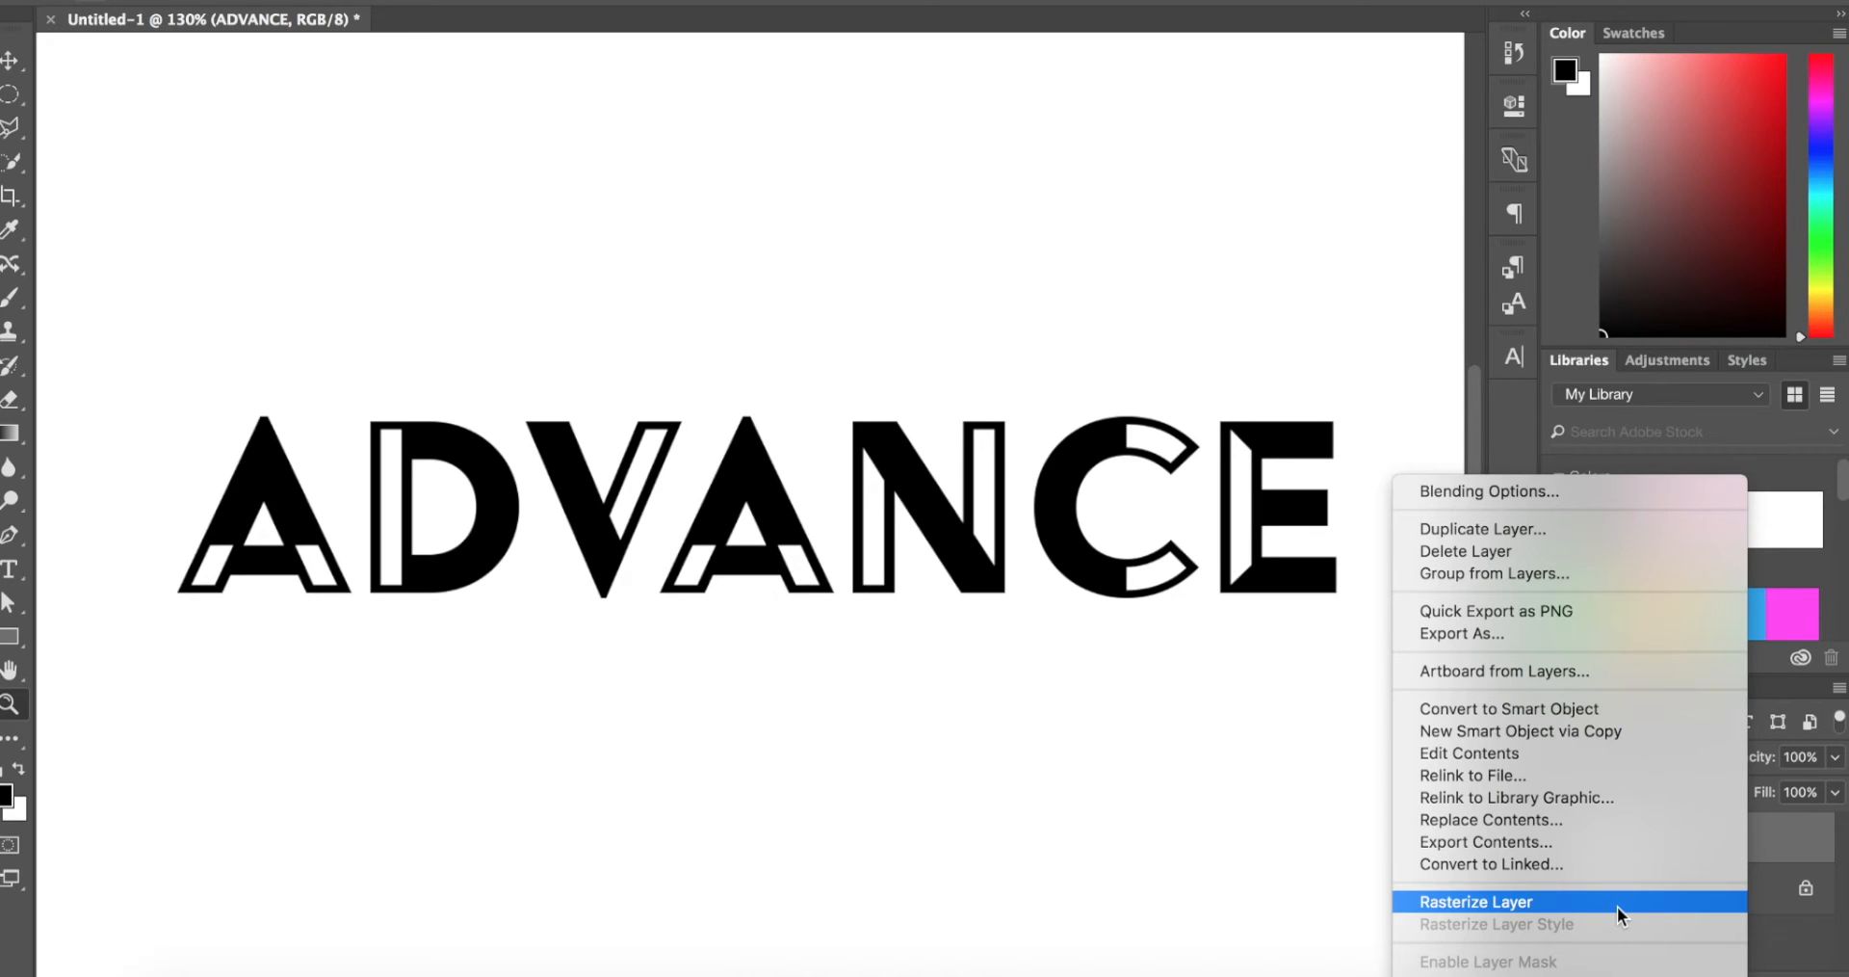
left_click(1617, 905)
key("ctrl+0")
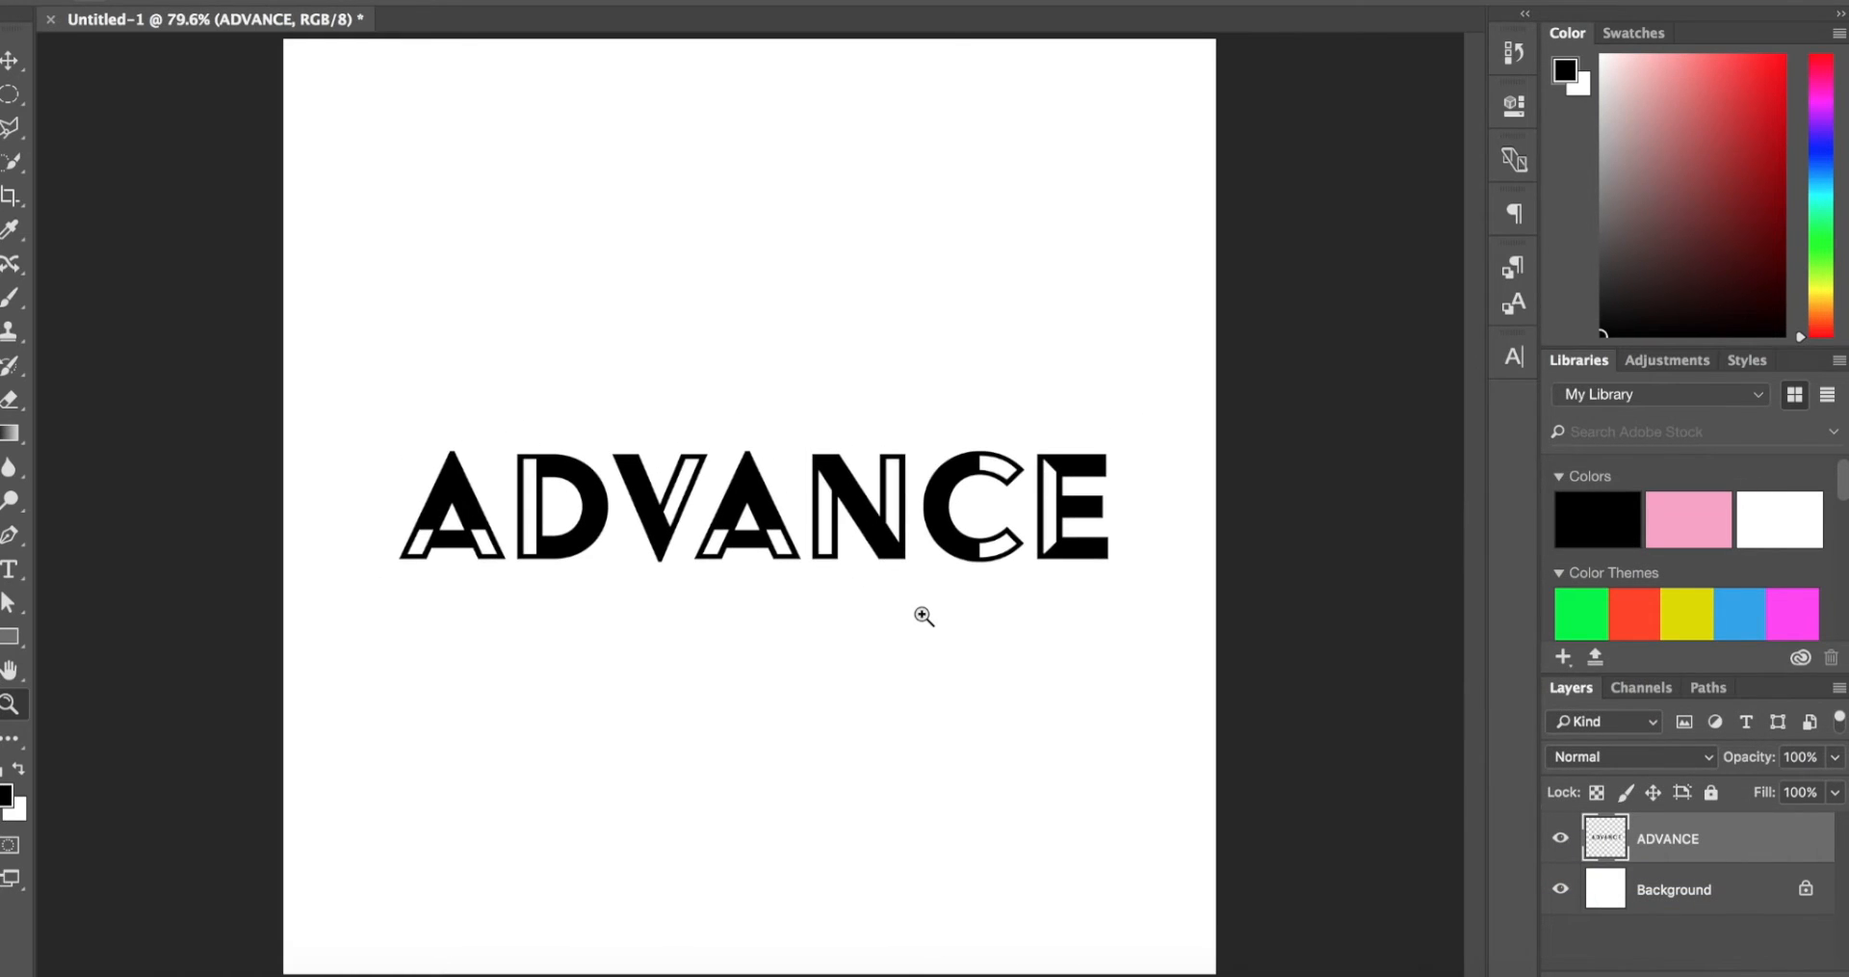
left_click(10, 402)
scroll(672, 604, "up", 2)
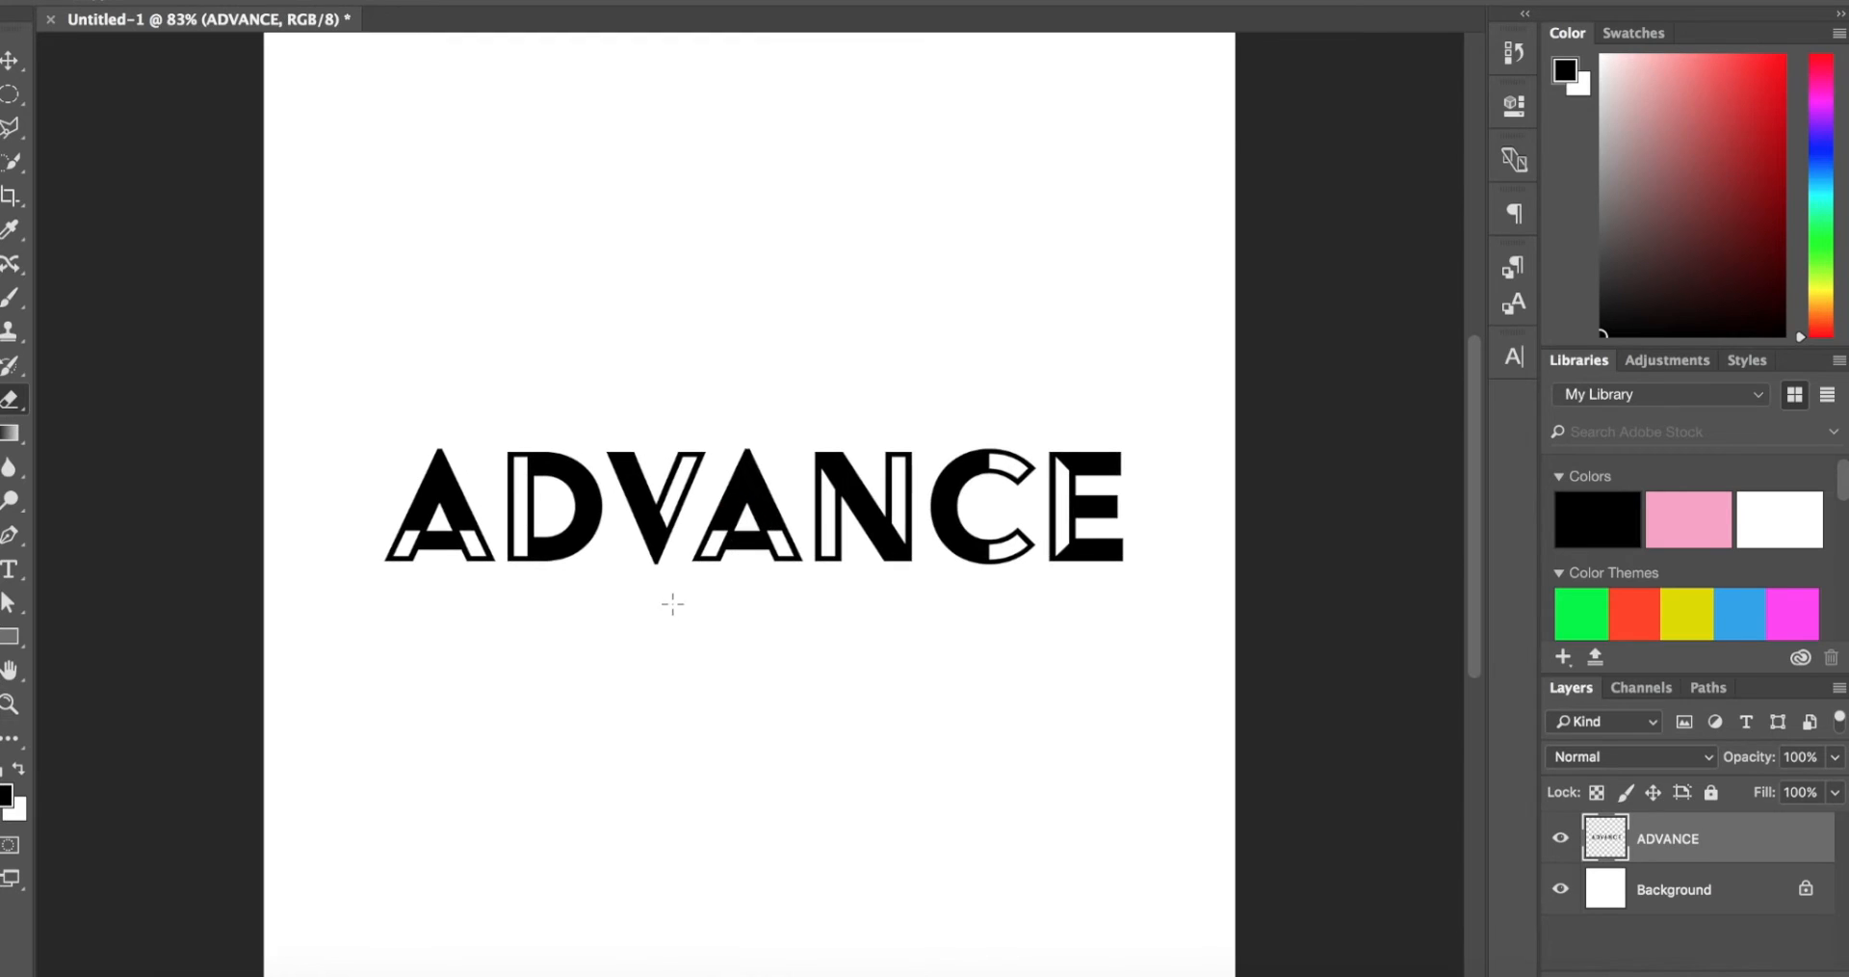
Step: Try erasing across the second A and the N on the rasterized ADVANCE layer, and undo the erasure
left_click_drag(888, 463, 887, 396)
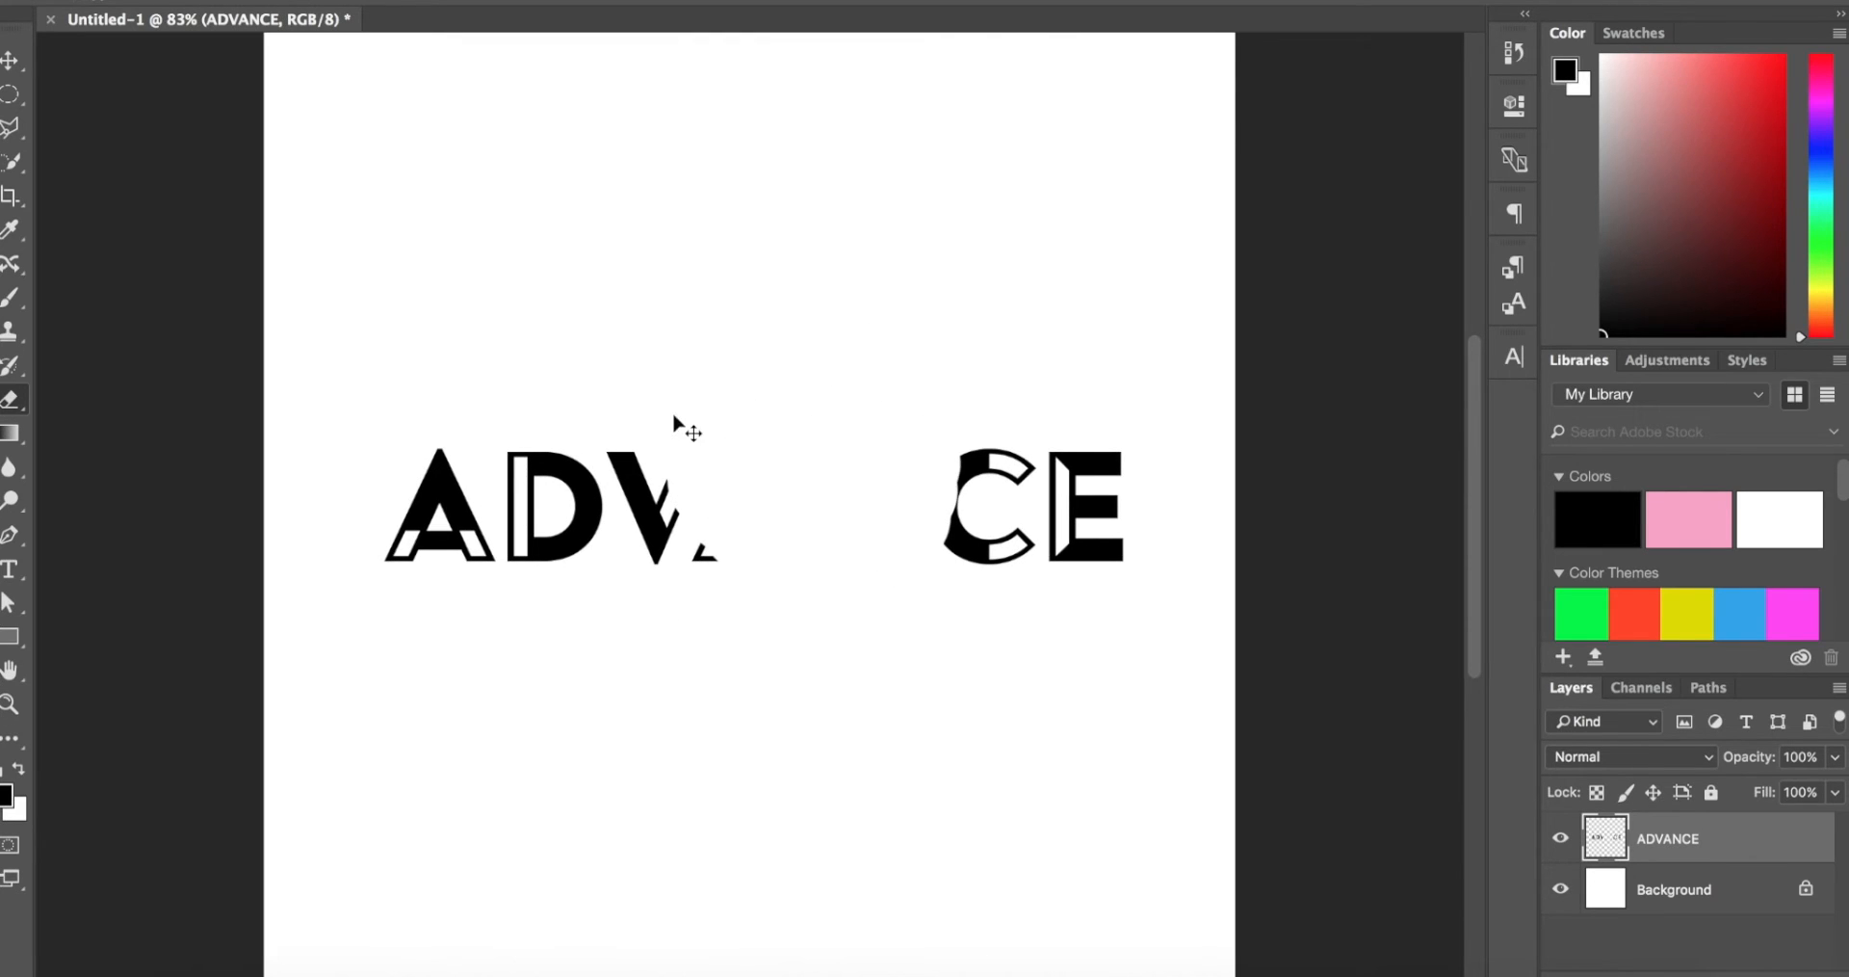
key("ctrl+z")
left_click(11, 60)
left_click_drag(851, 509, 658, 513)
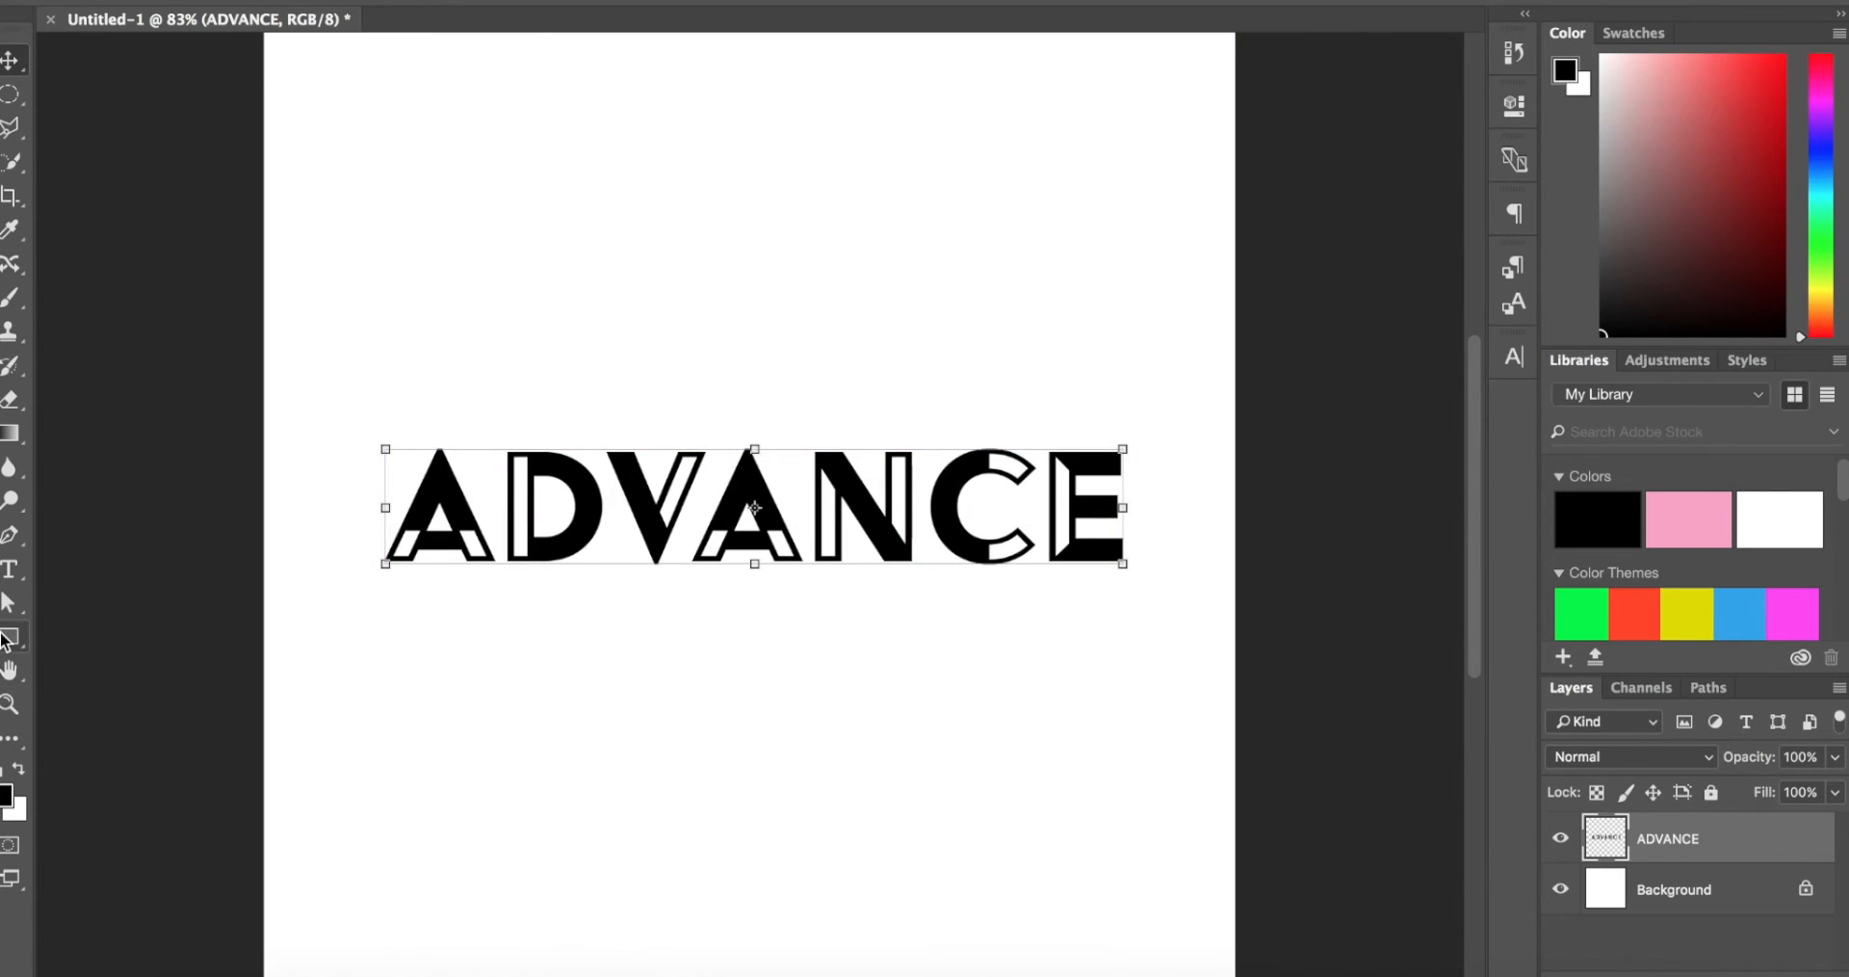
Step: Examine the ADVANCE letterforms up close, comparing the filled and outlined parts of each letter
key("ctrl+plus")
key("ctrl+plus")
scroll(637, 446, "down", 3)
scroll(637, 446, "up", 4)
scroll(637, 446, "down", 2)
scroll(637, 446, "up", 3)
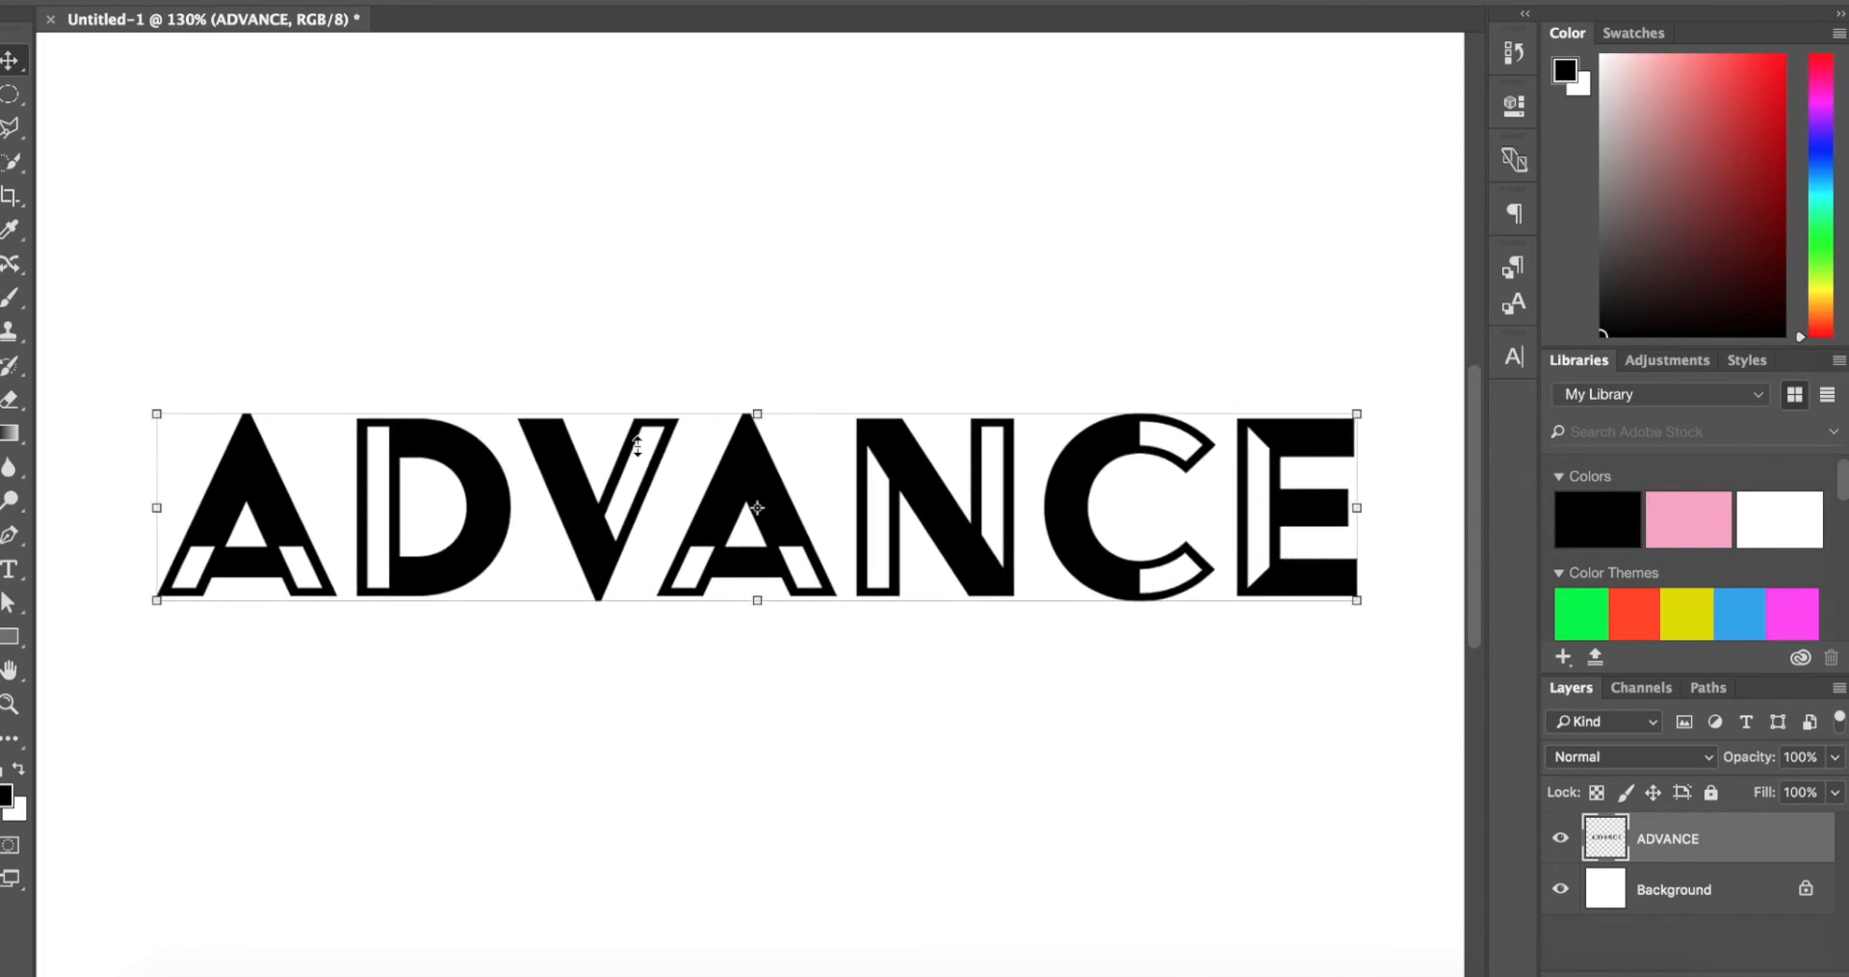
scroll(637, 445, "down", 4)
scroll(637, 446, "down", 1)
scroll(637, 445, "down", 1)
scroll(637, 446, "up", 3)
scroll(637, 446, "down", 1)
scroll(636, 446, "up", 2)
scroll(636, 446, "down", 2)
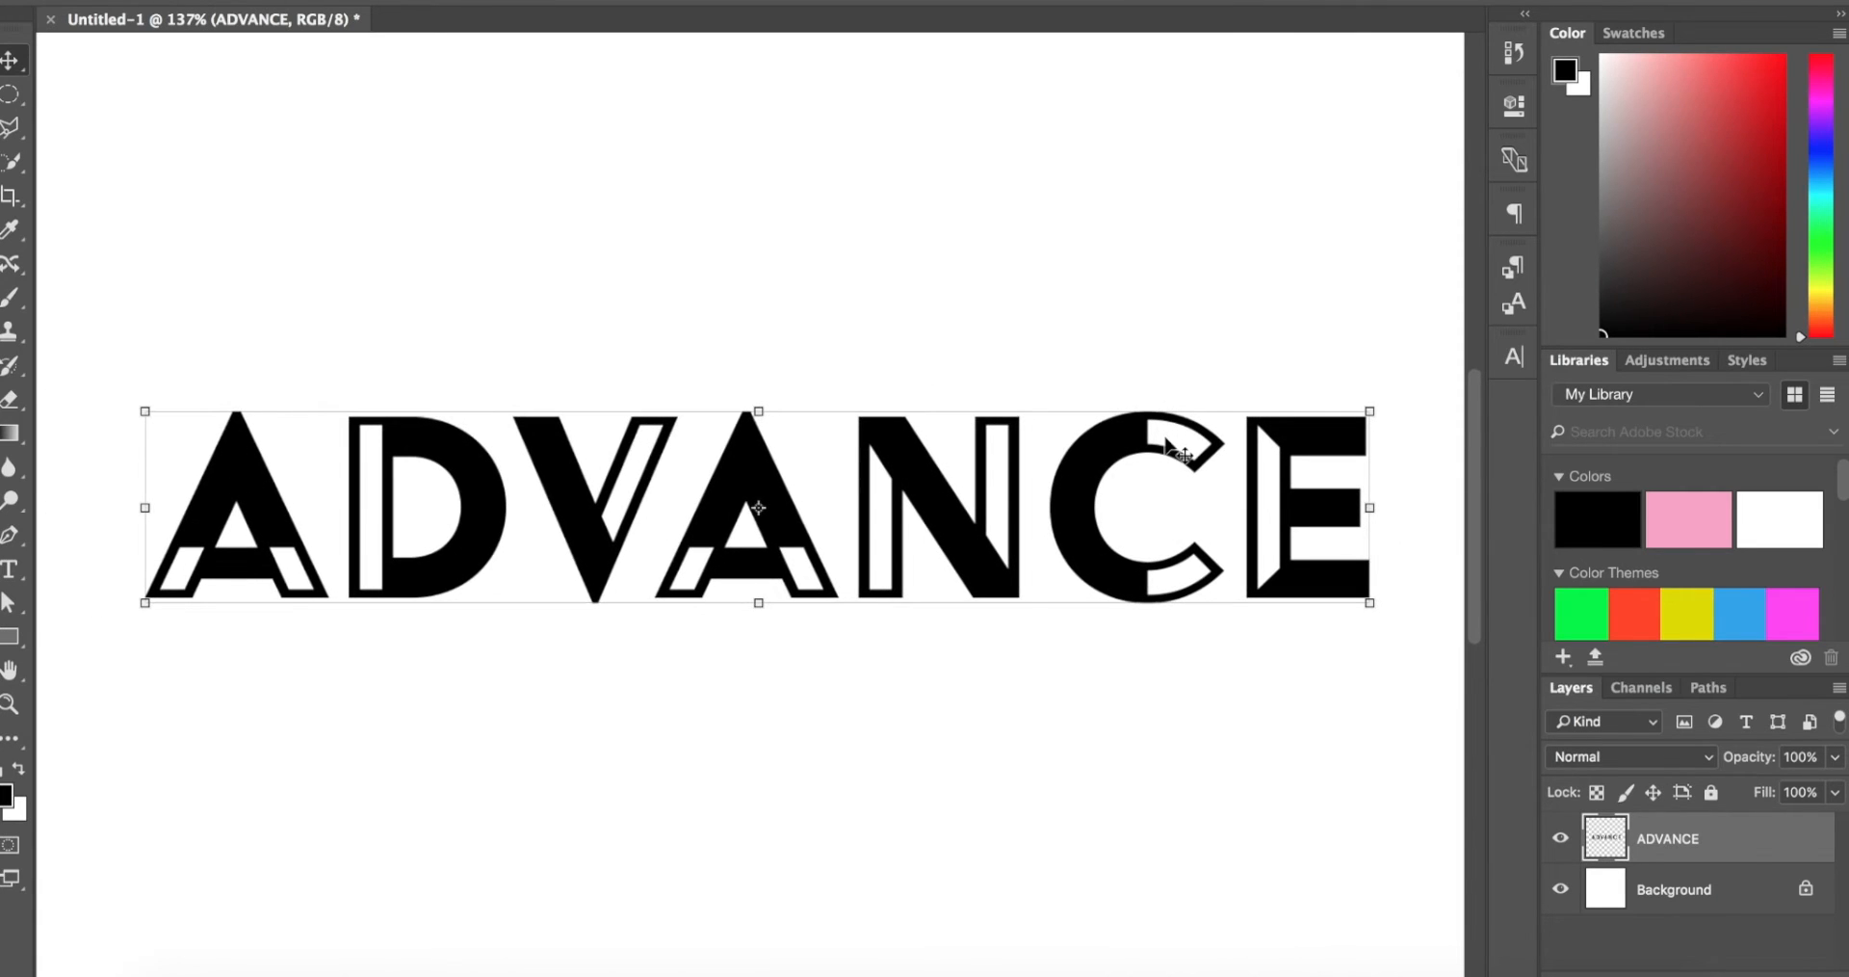
key("t")
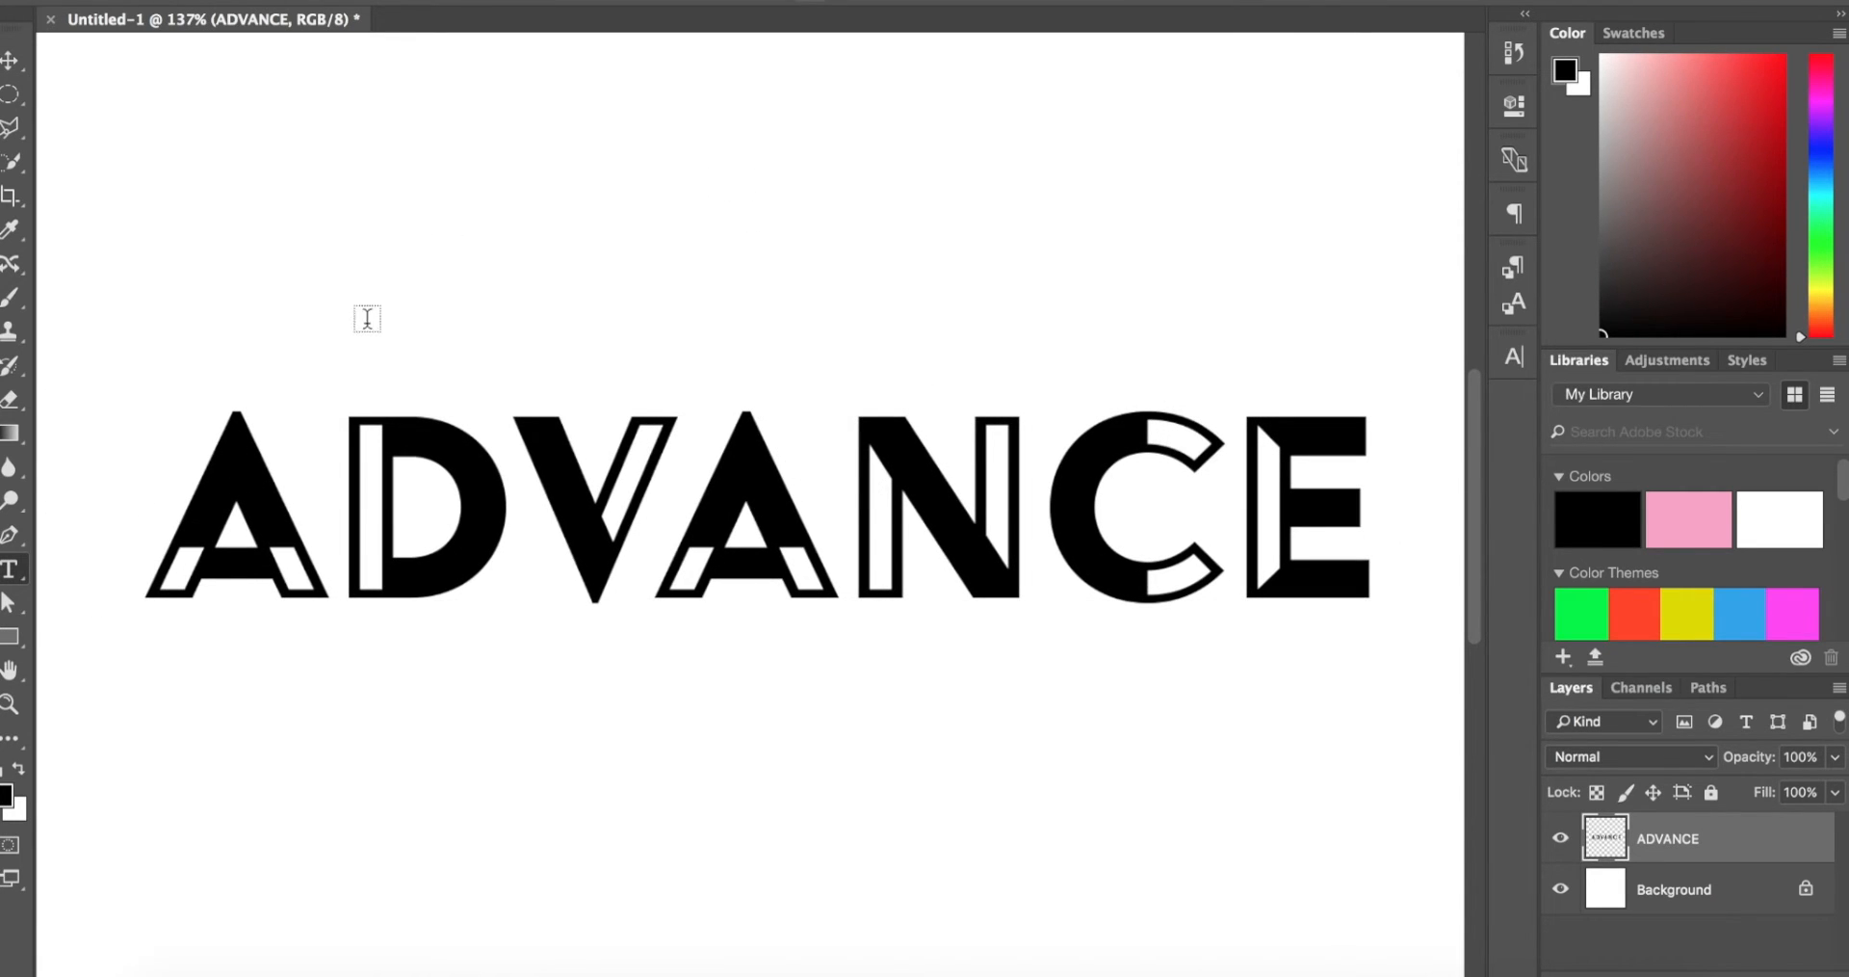
left_click(956, 517)
type("AHAH")
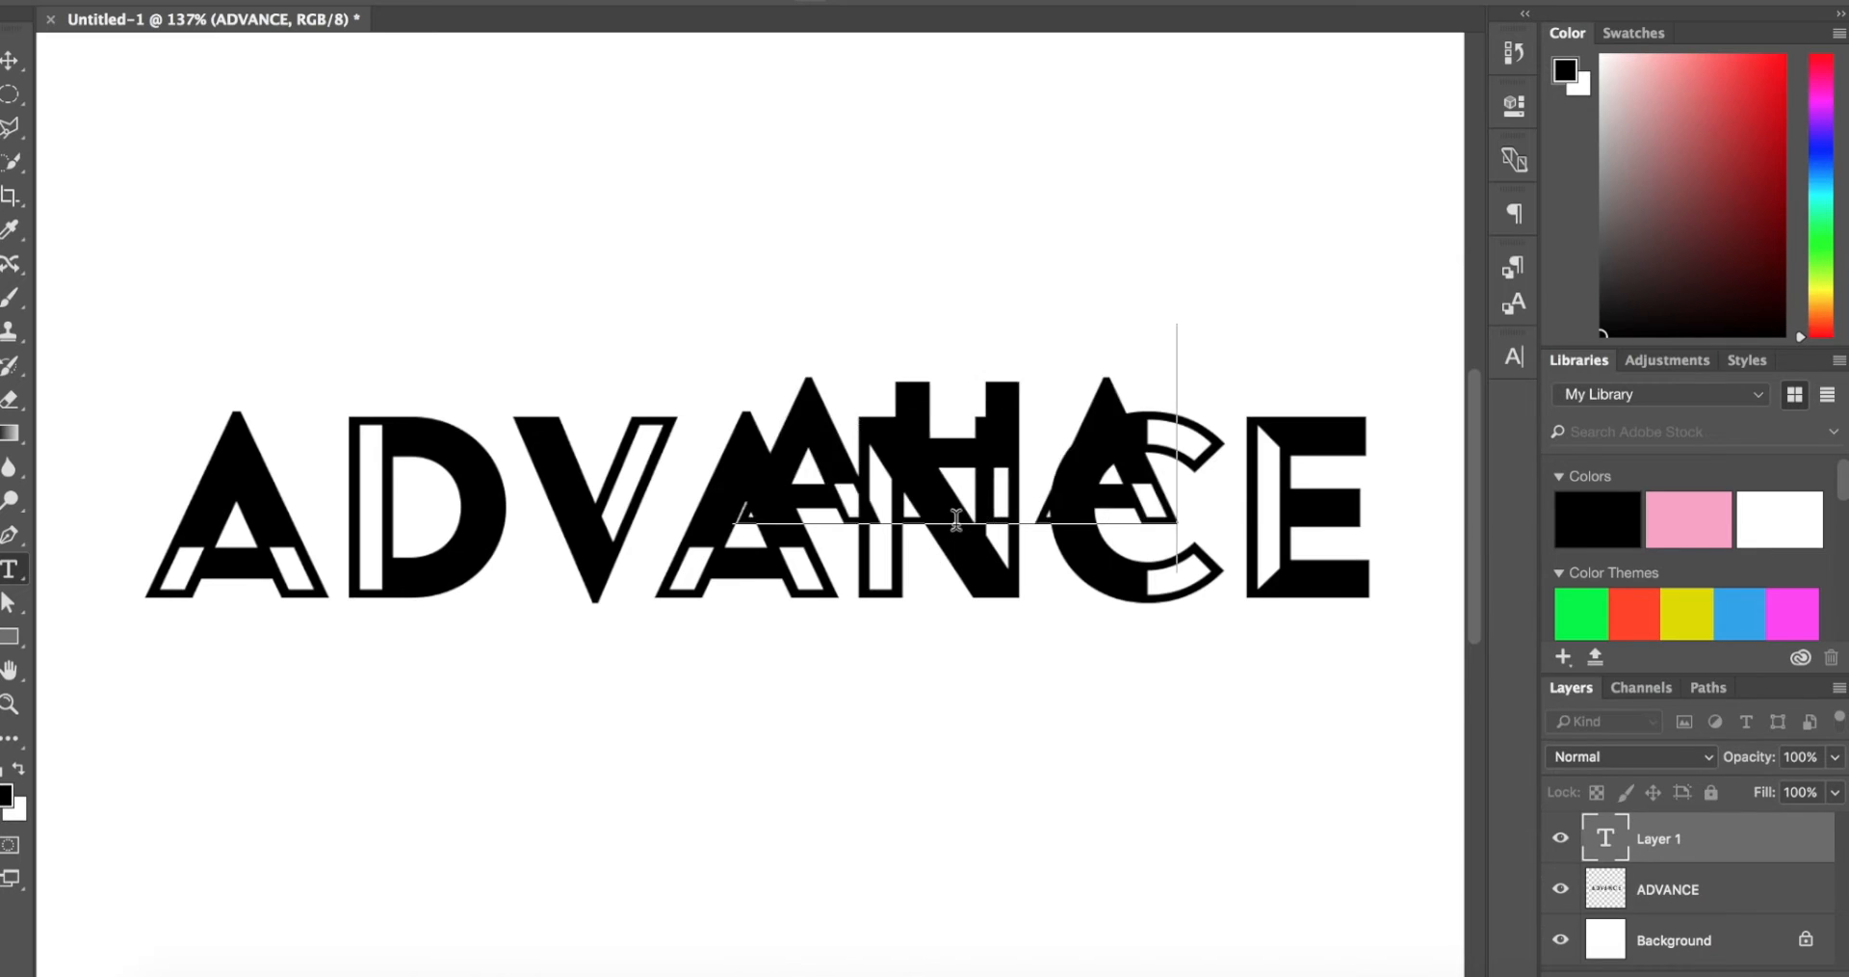
key("Escape")
left_click(15, 57)
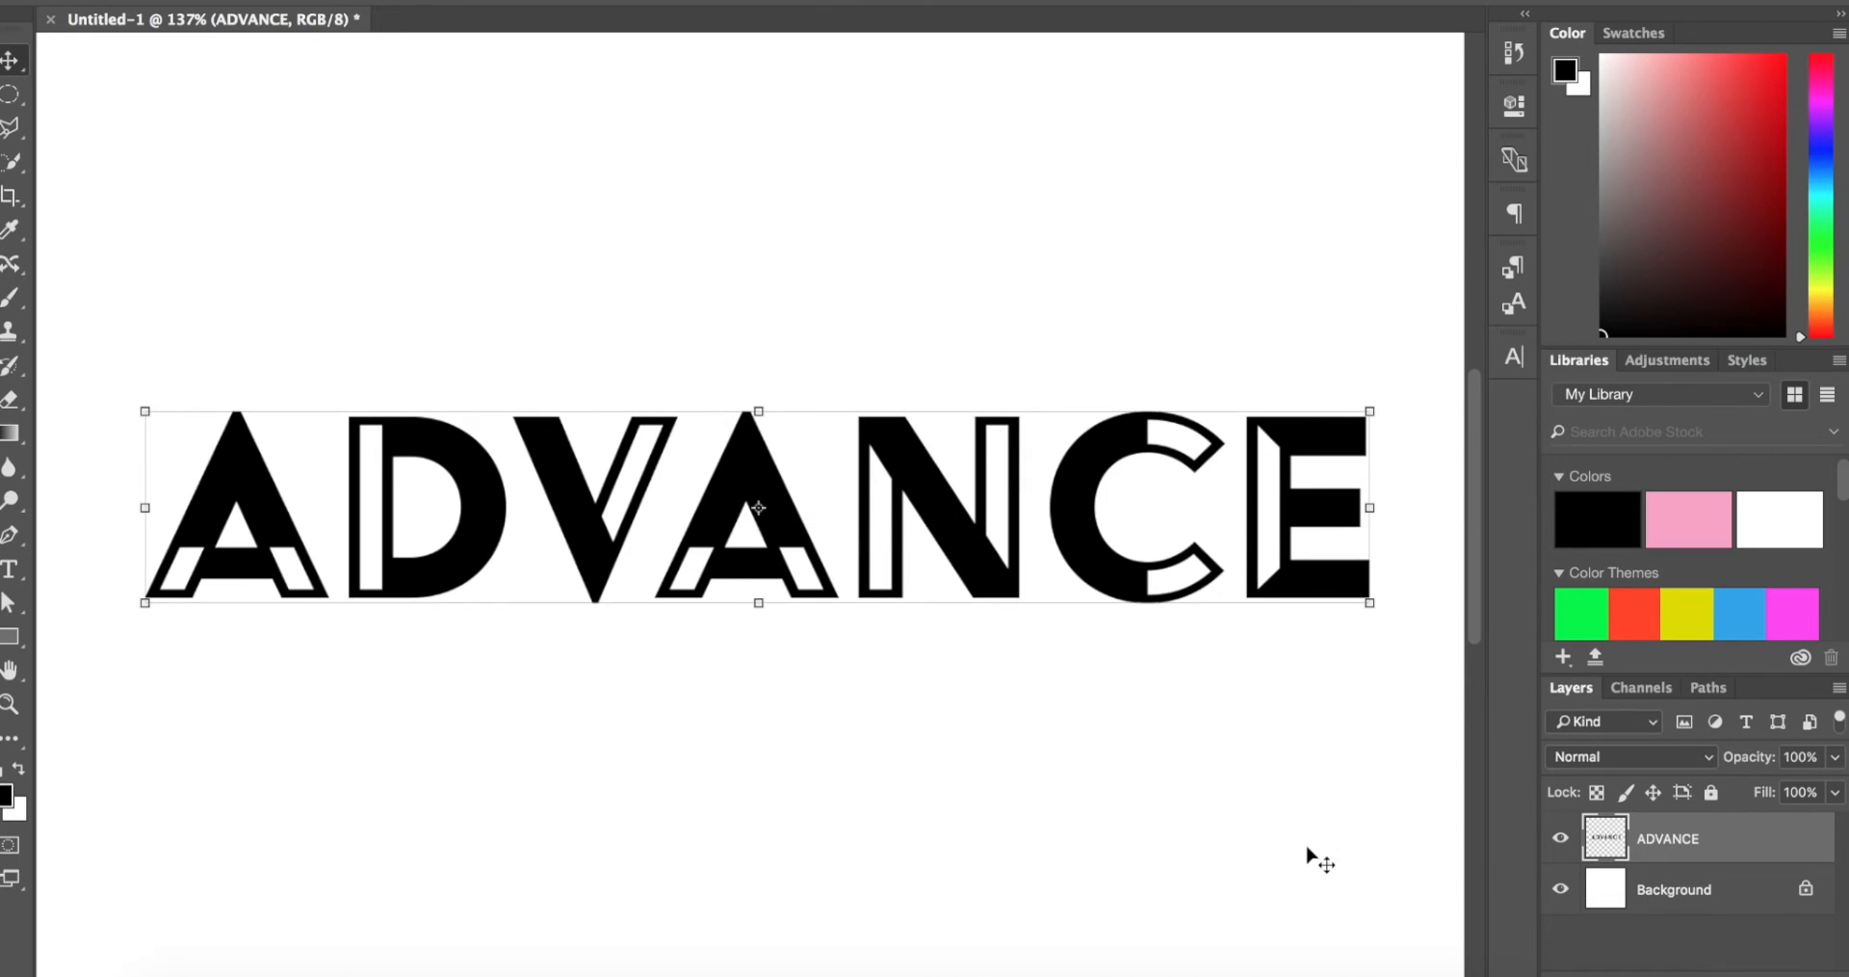
mouse_move(1237, 466)
left_mouse_down()
mouse_move(1193, 501)
mouse_move(1235, 466)
left_mouse_up()
scroll(1235, 470, "down", 6)
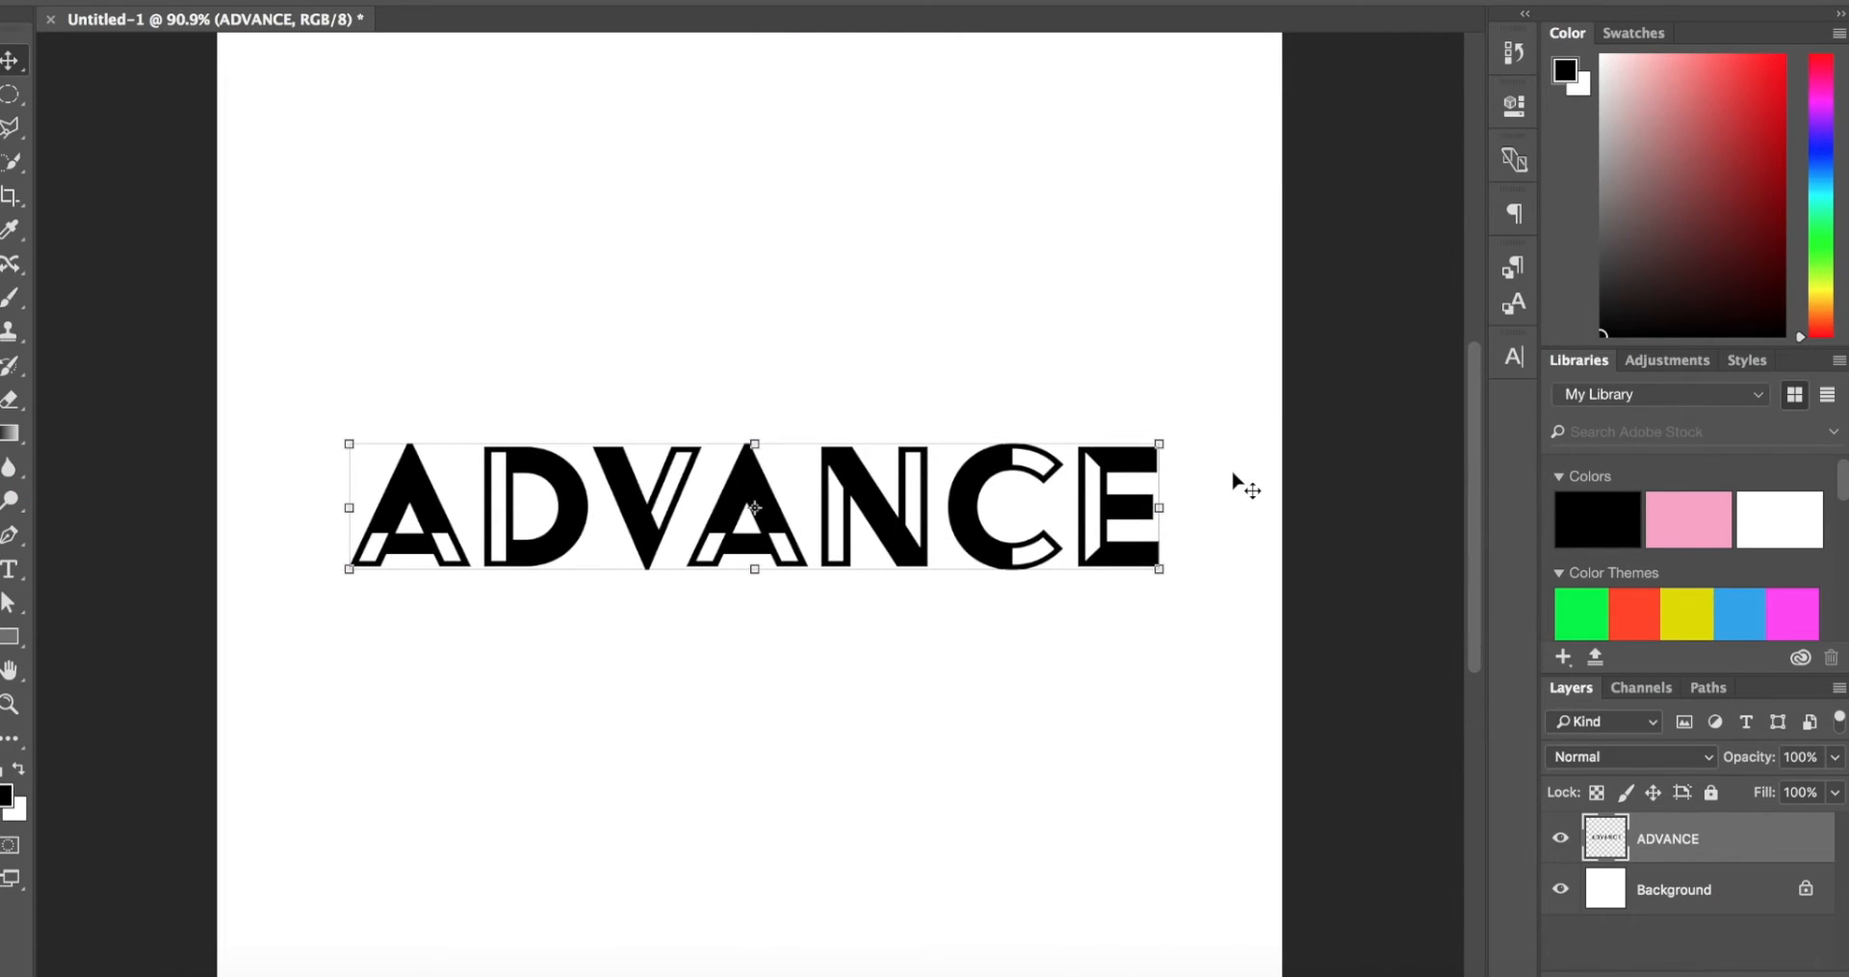
key("t")
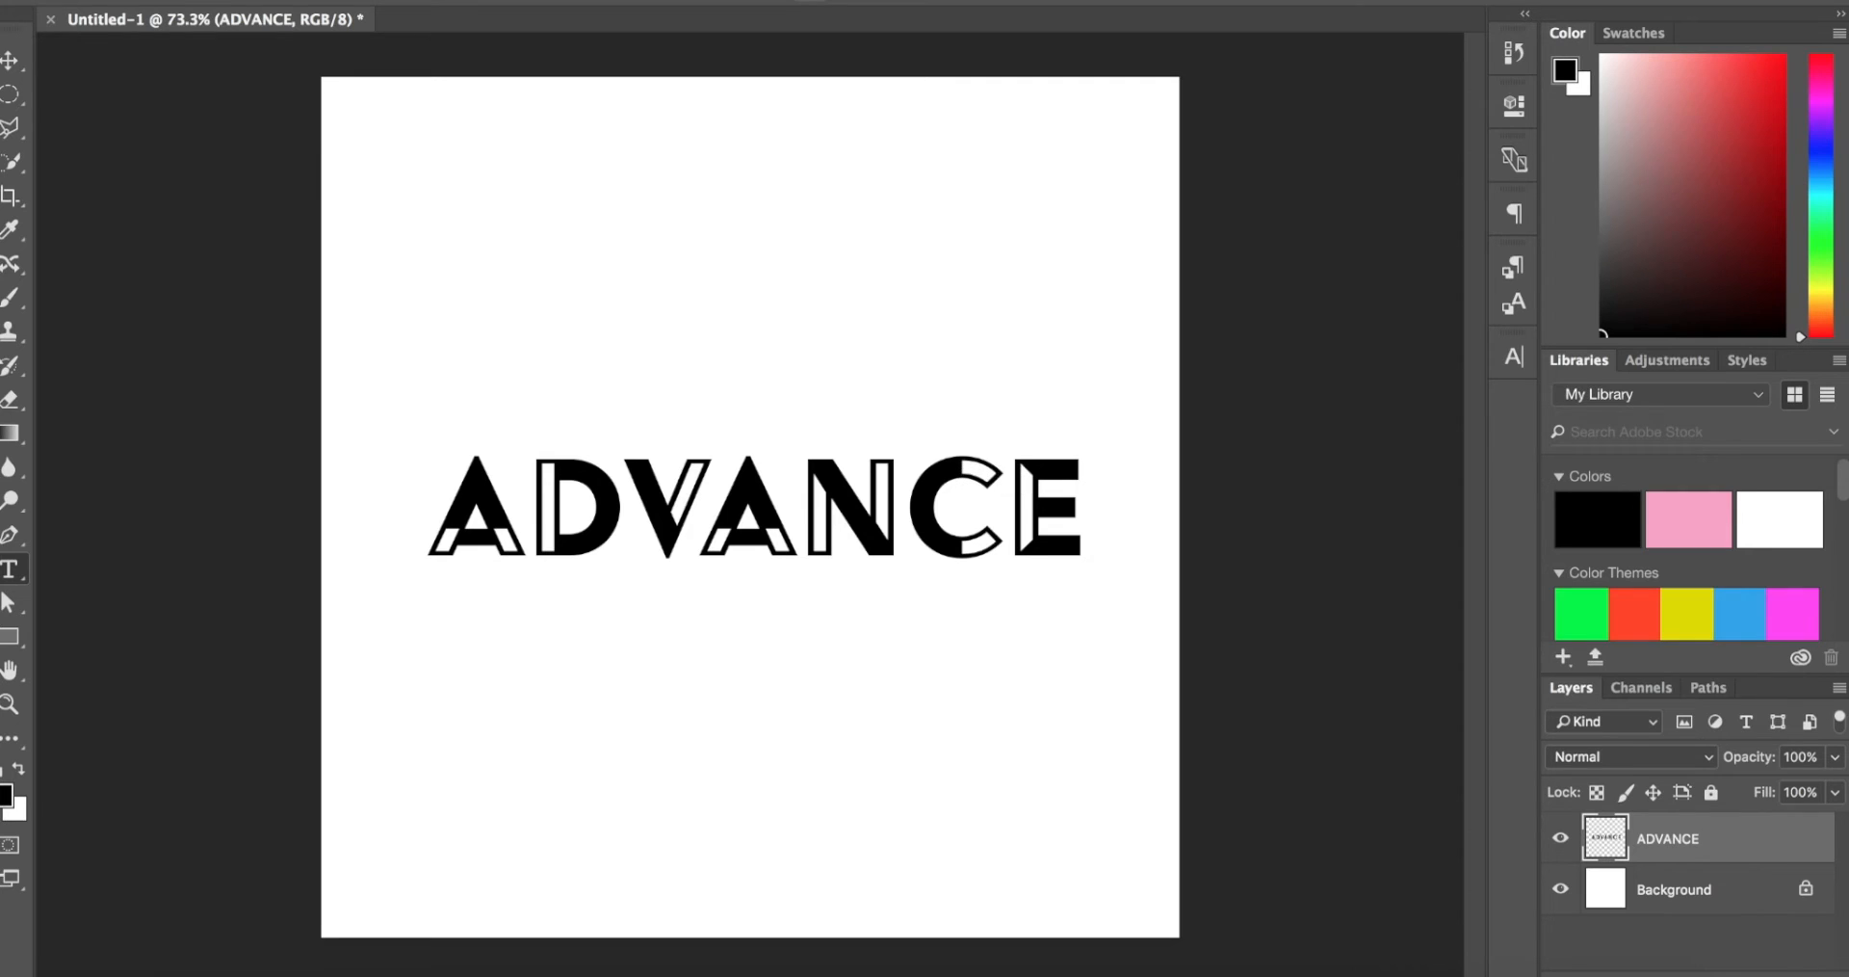
left_click(7, 66)
key("z")
left_click(613, 343)
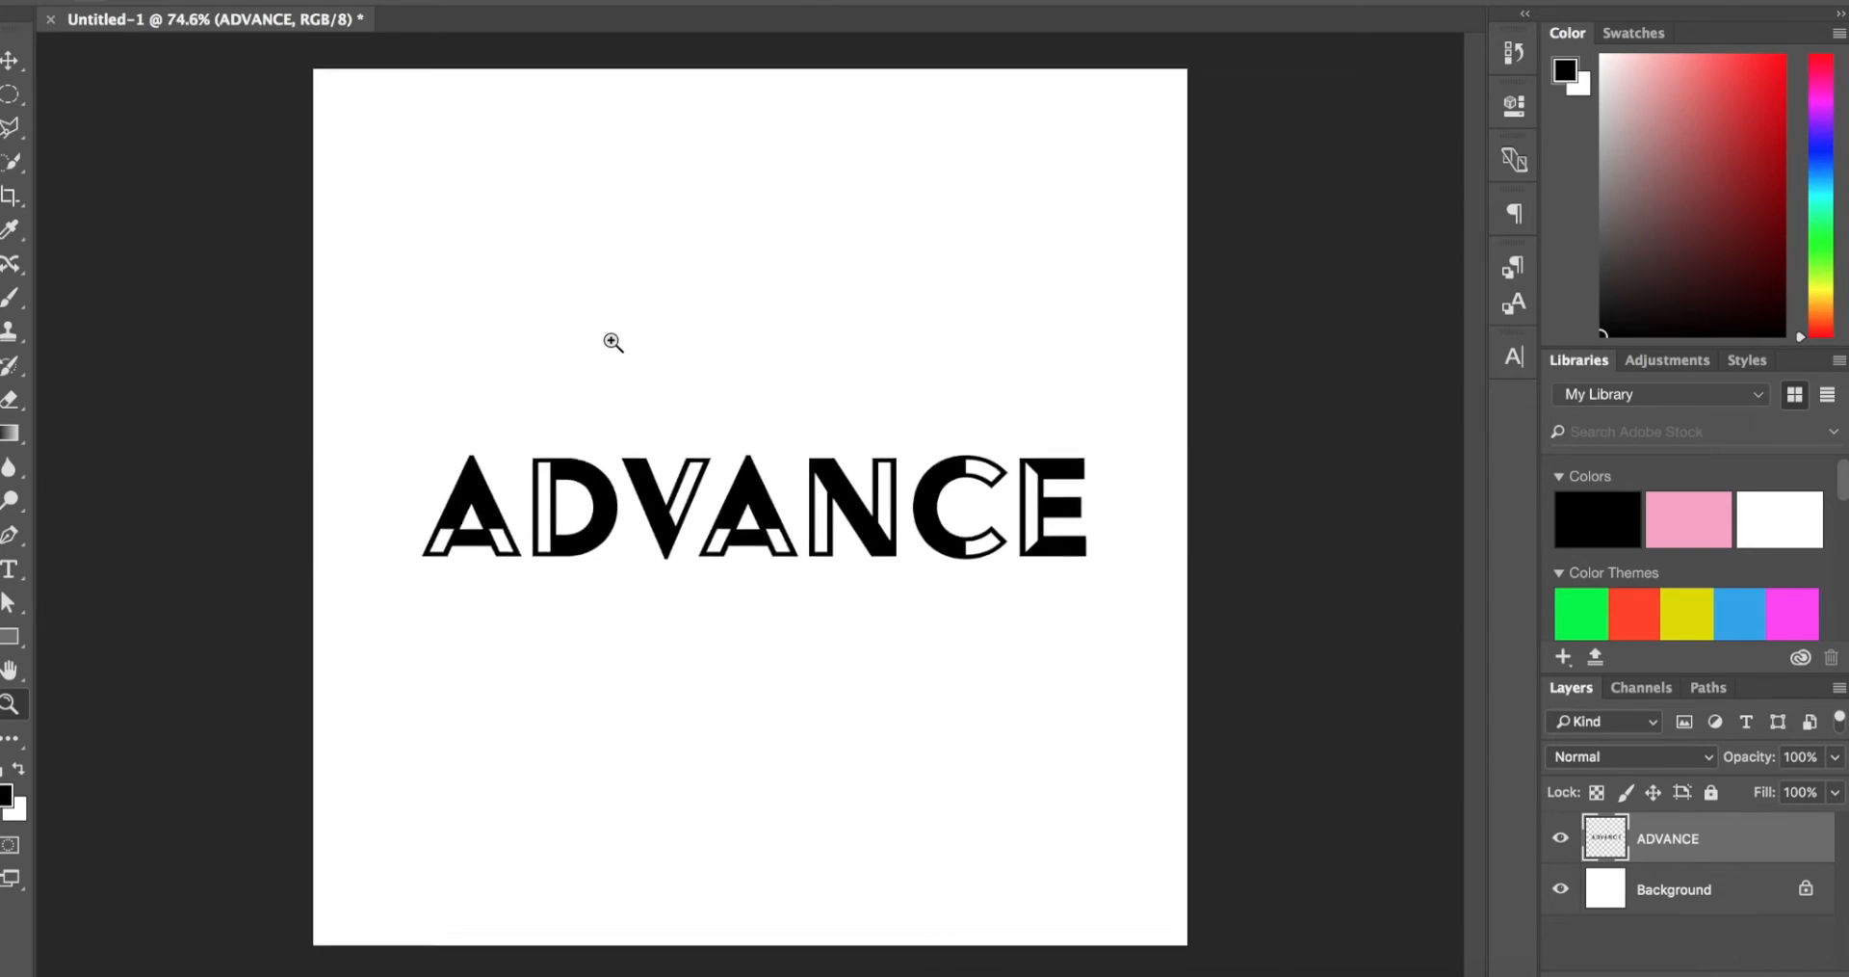
Step: Select the N's left vertical stem along the diagonal stroke with the Polygonal Lasso, delete it and clear the selection
scroll(614, 342, "down", 3)
scroll(614, 343, "up", 5)
scroll(613, 342, "up", 4)
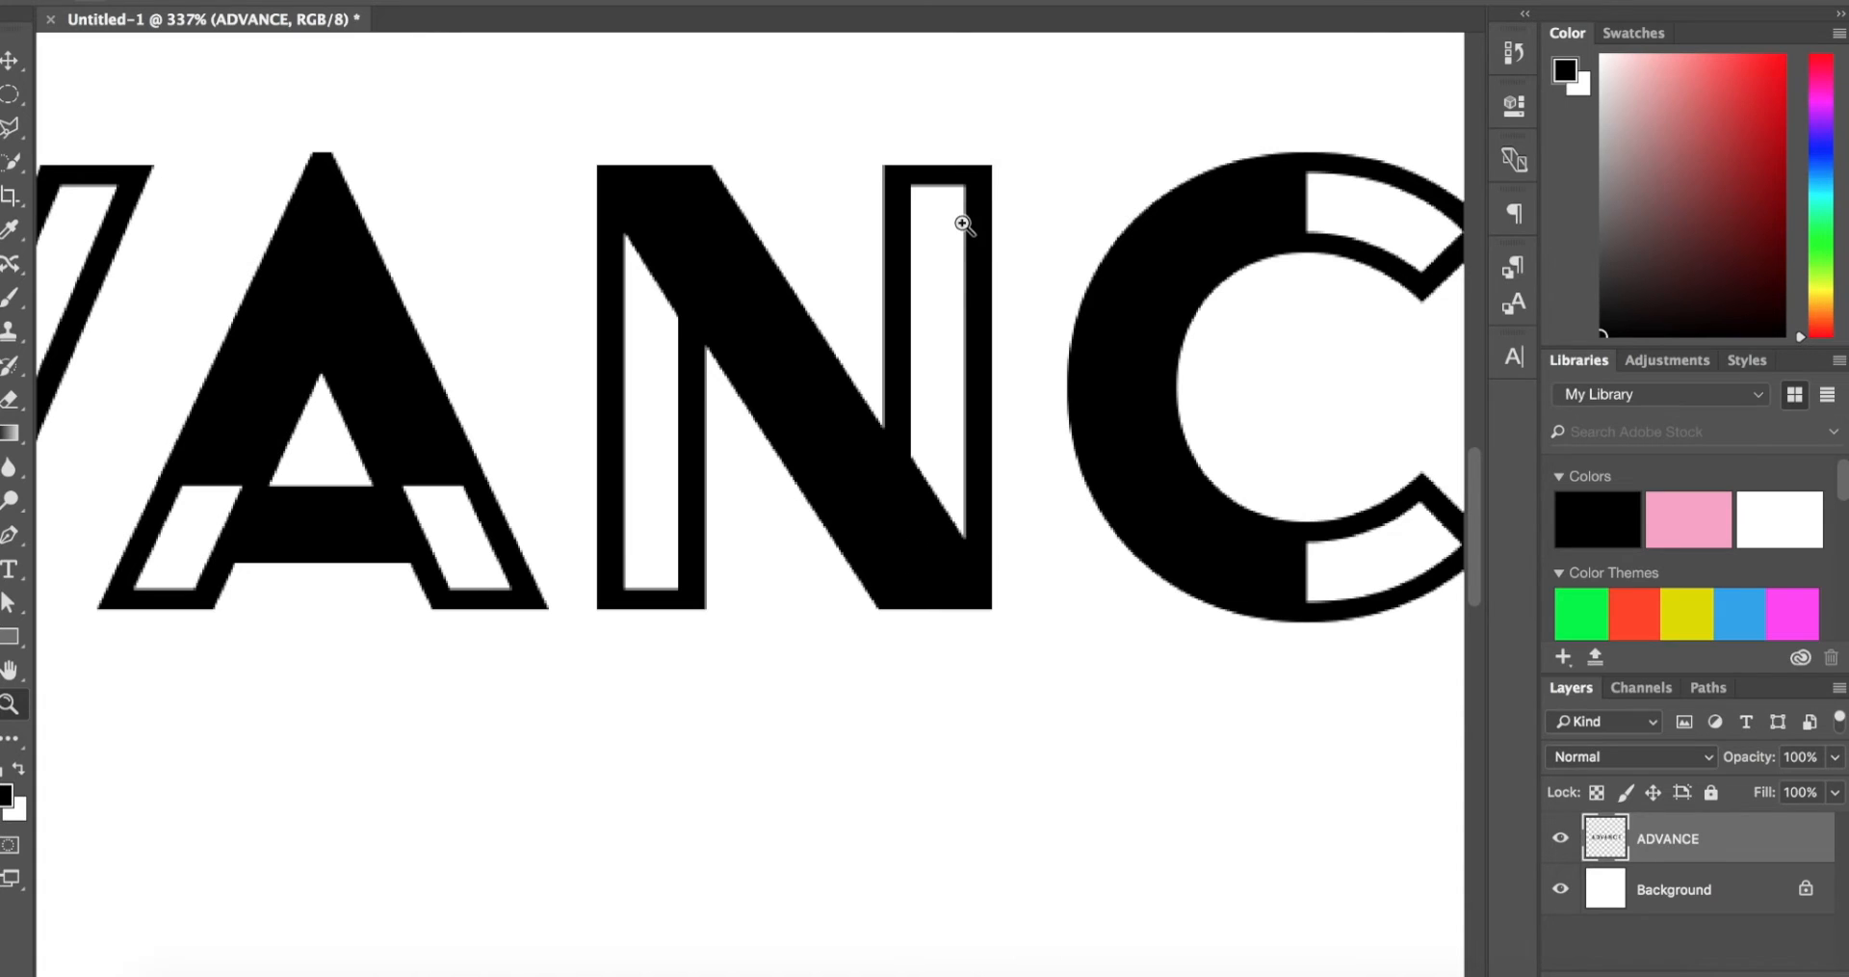
left_click(601, 370)
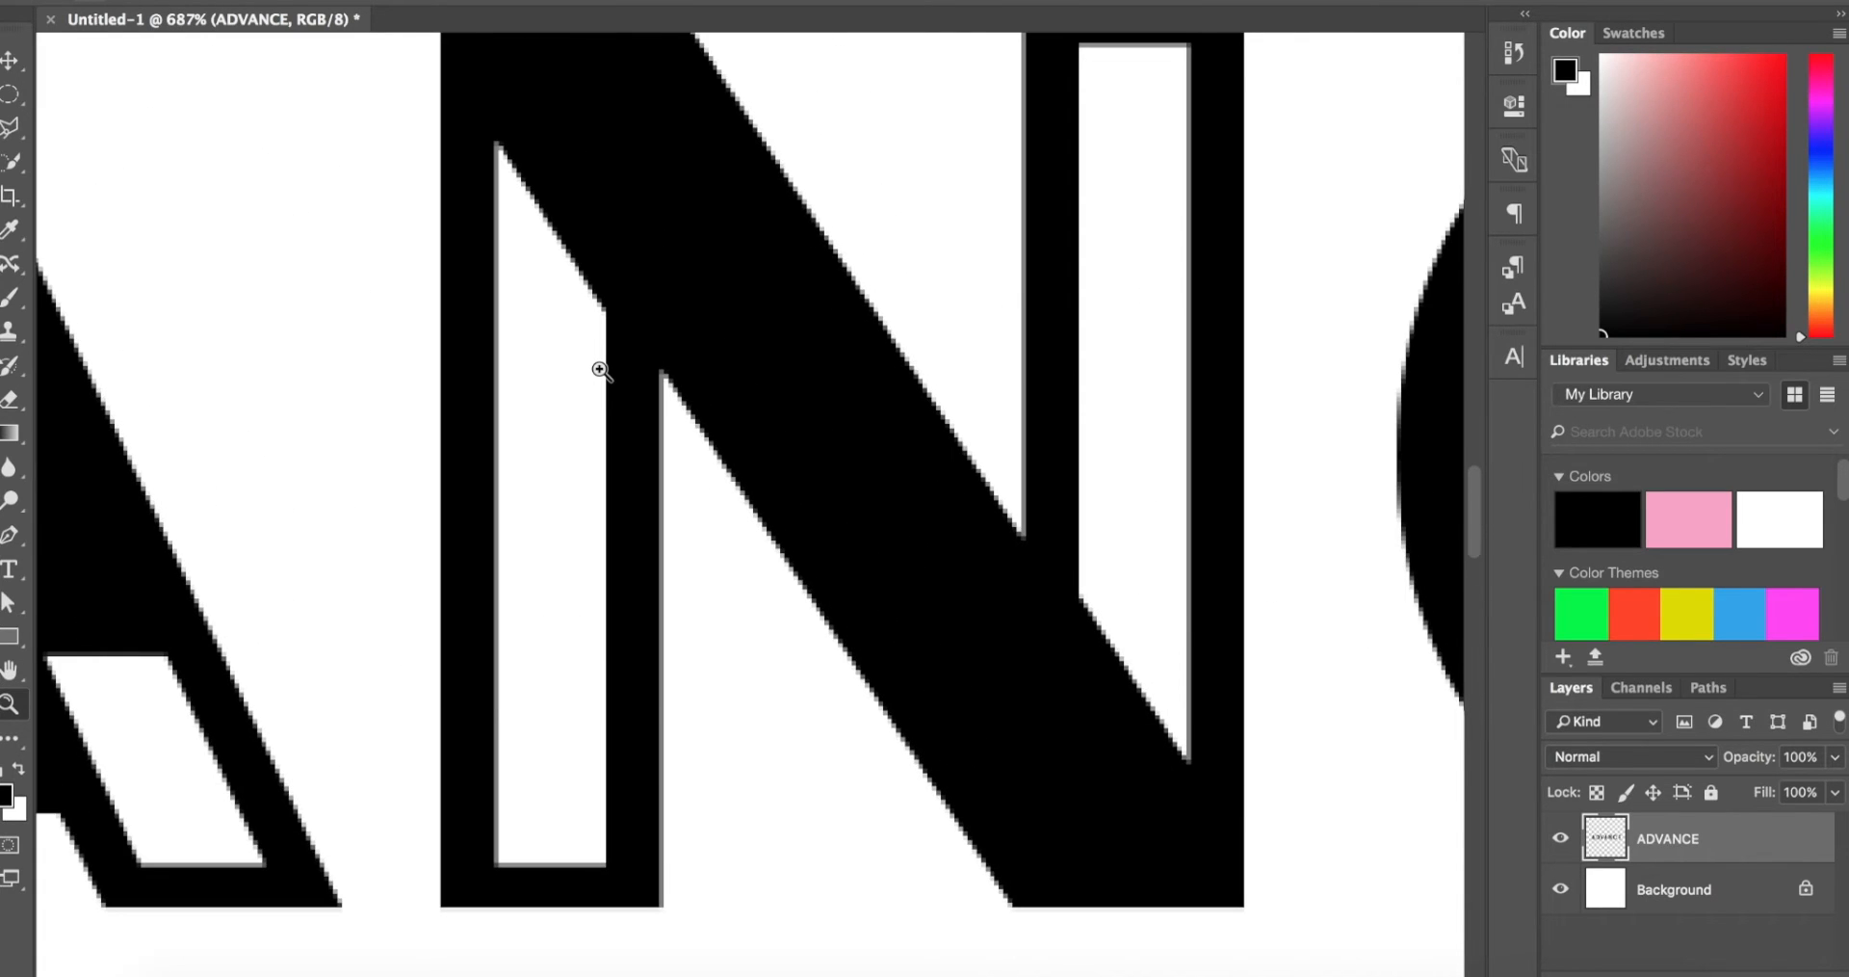
key("l")
scroll(599, 370, "up", 3)
scroll(599, 370, "left", 2)
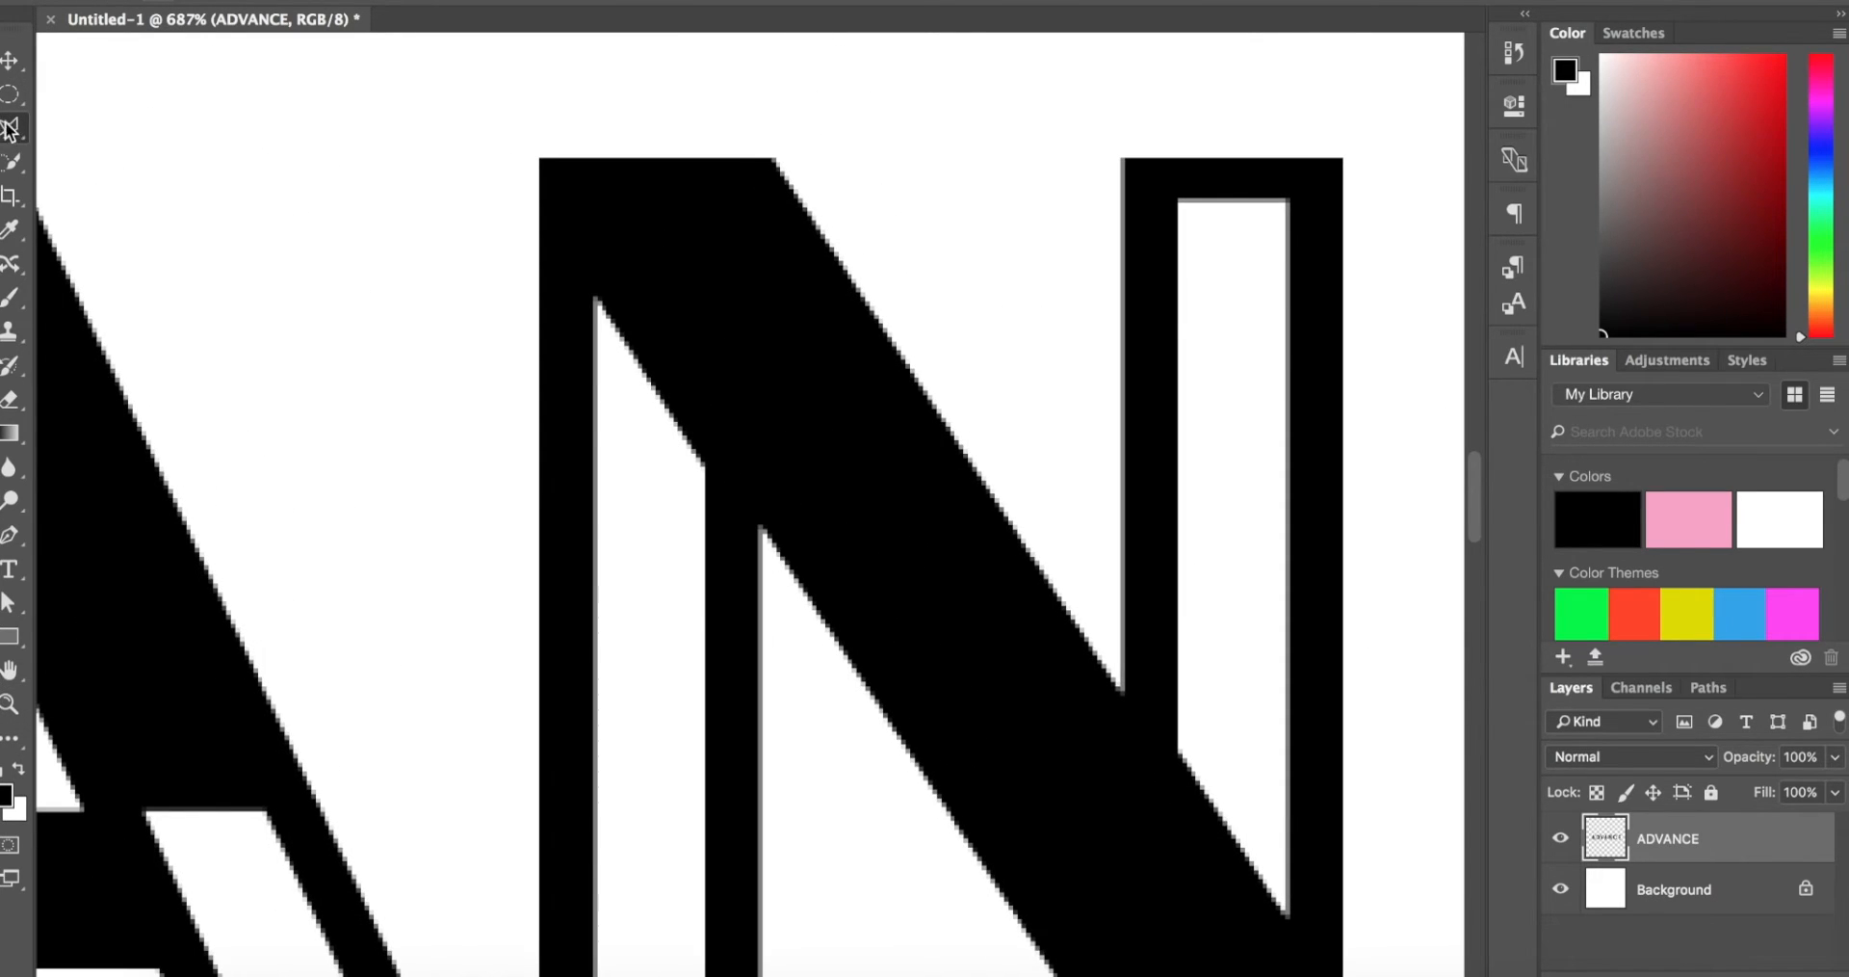
scroll(541, 157, "up", 4)
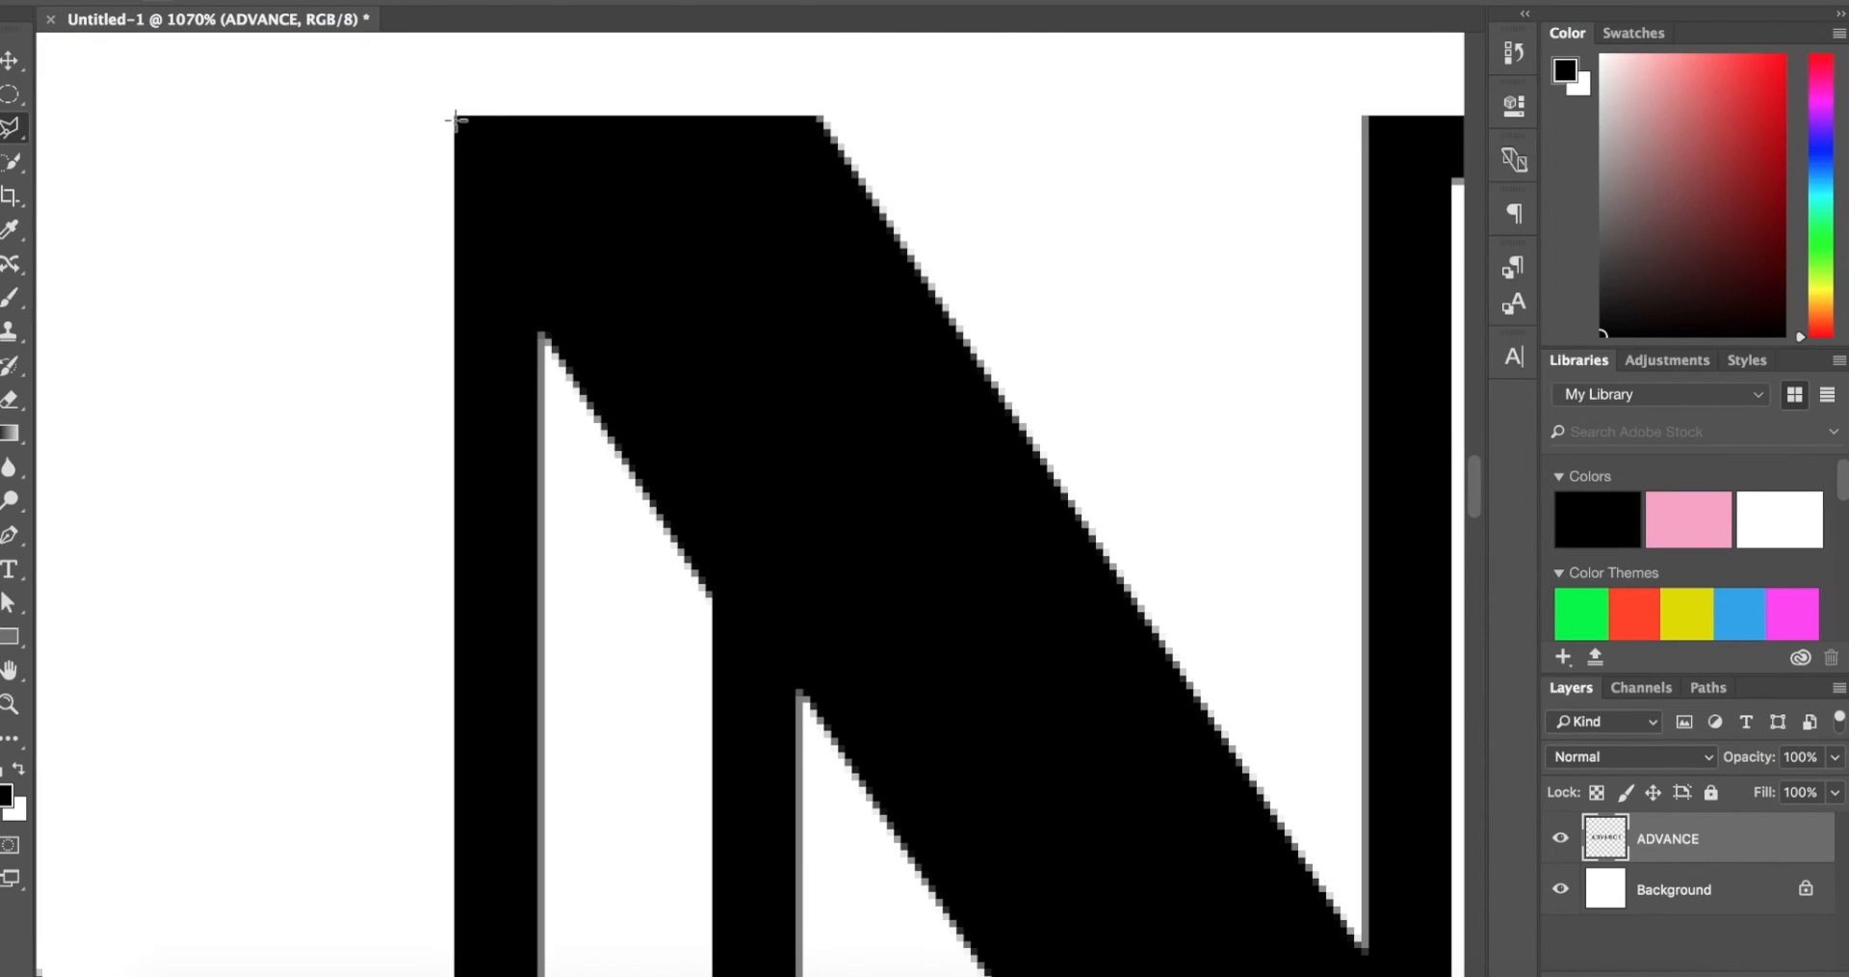
left_click(456, 117)
scroll(661, 537, "down", 5)
scroll(661, 536, "right", 2)
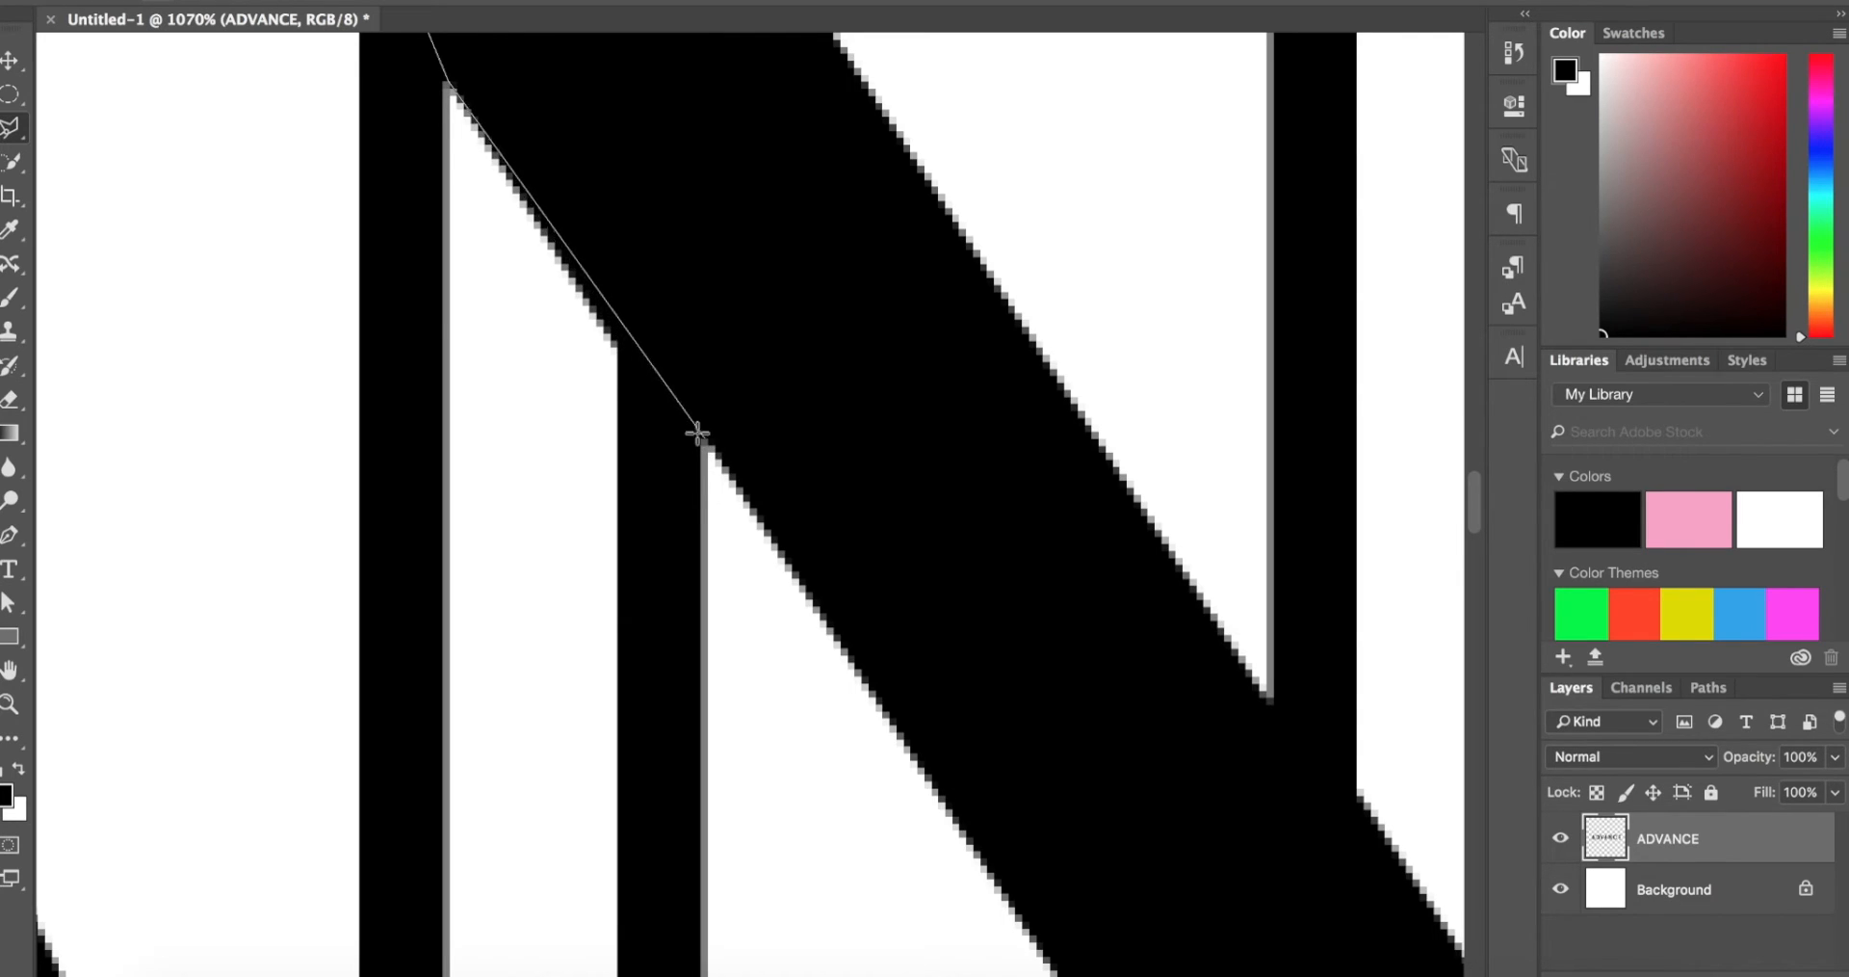
left_click(619, 350)
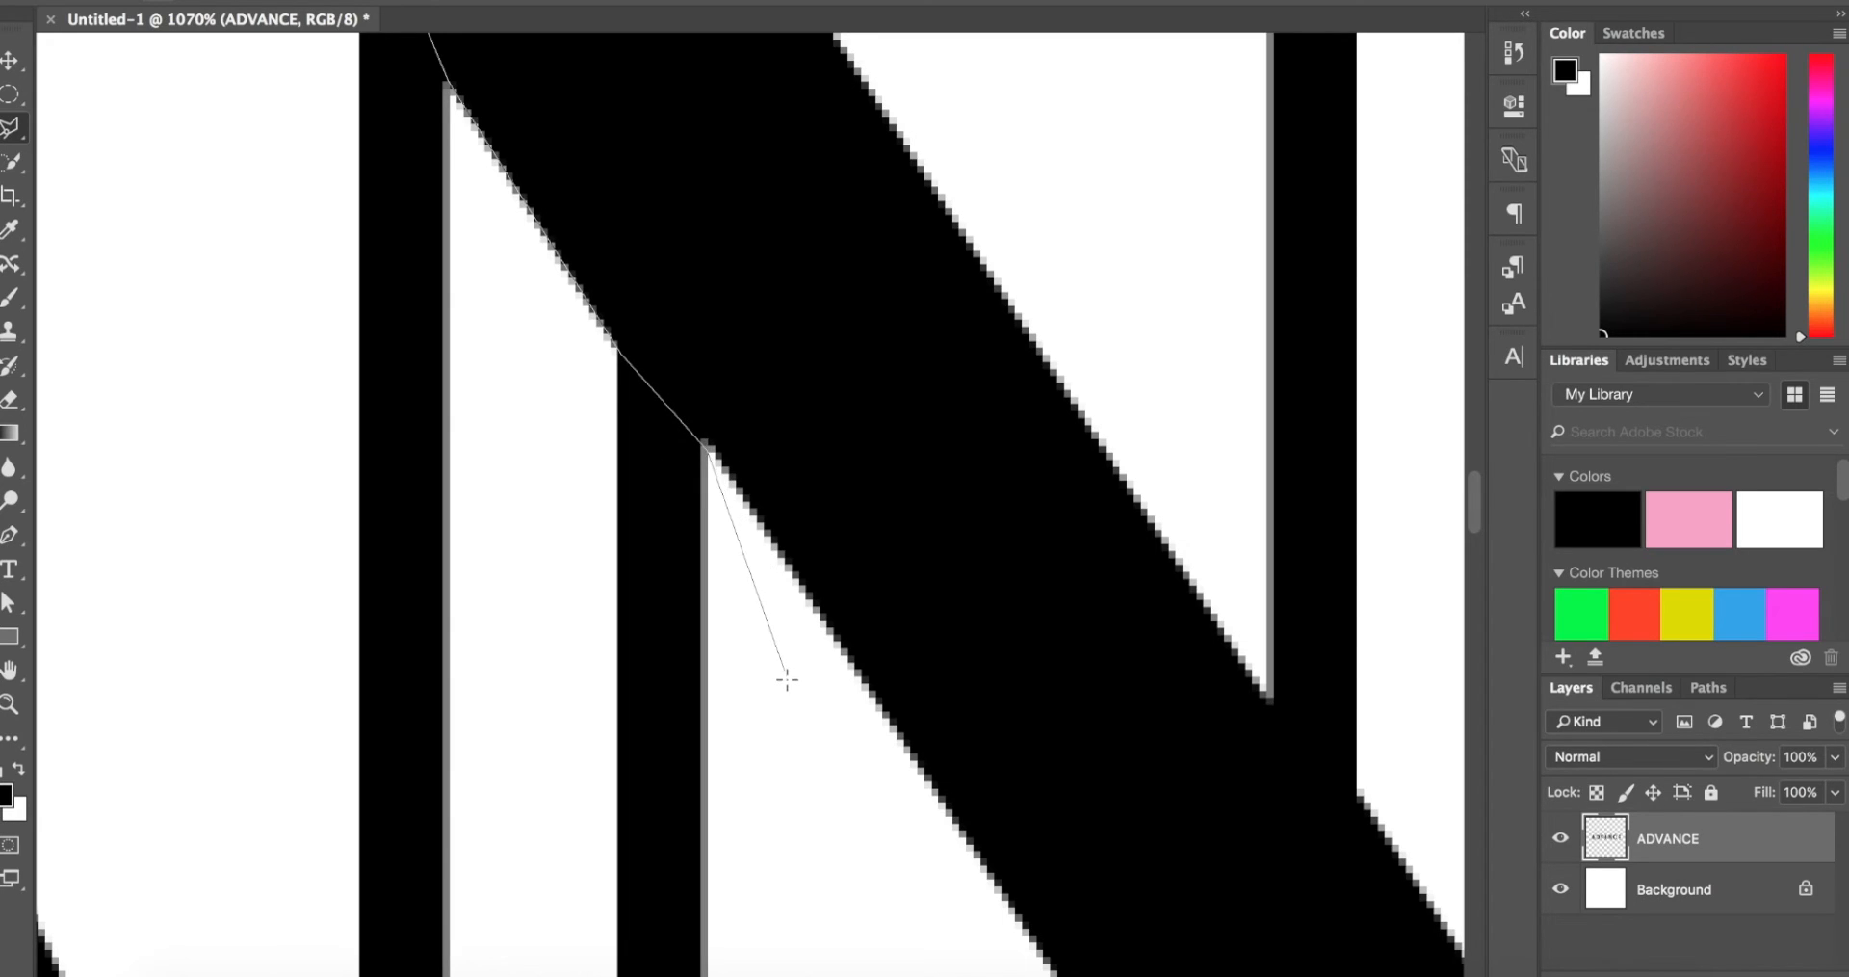
scroll(785, 681, "down", 2)
scroll(787, 683, "down", 3)
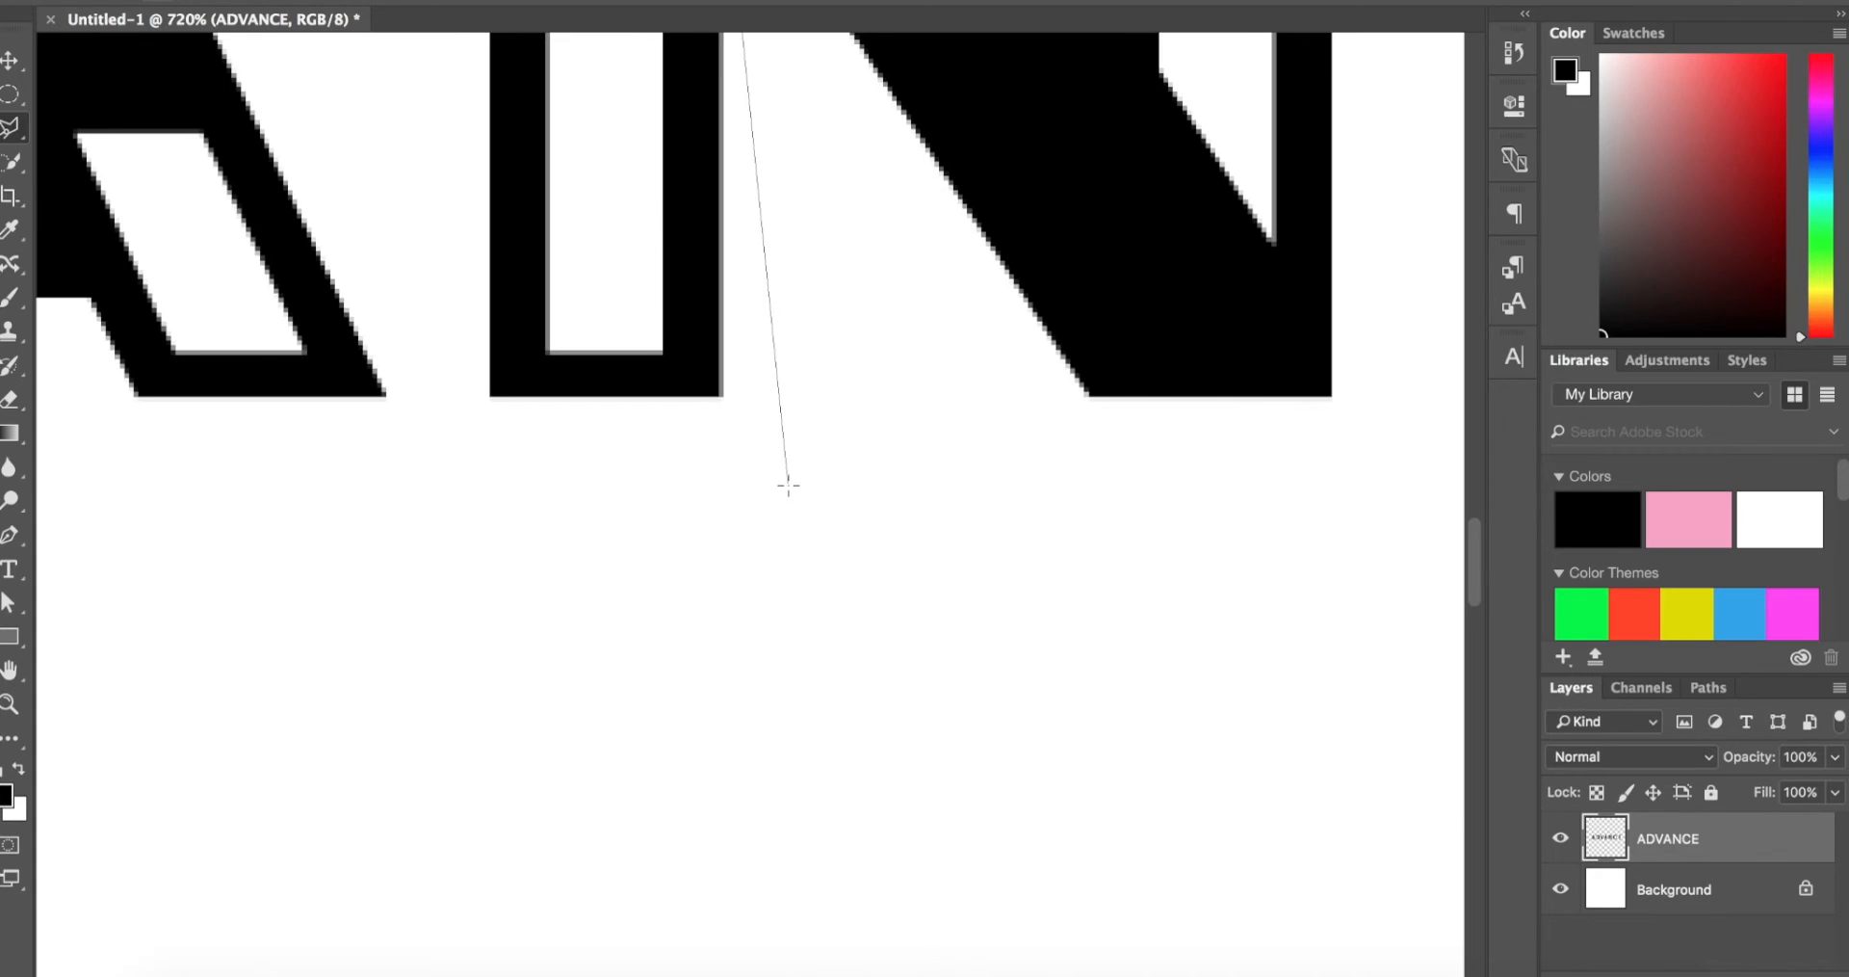
left_click(788, 482)
scroll(780, 520, "up", 3)
left_click(480, 575)
scroll(486, 278, "up", 5)
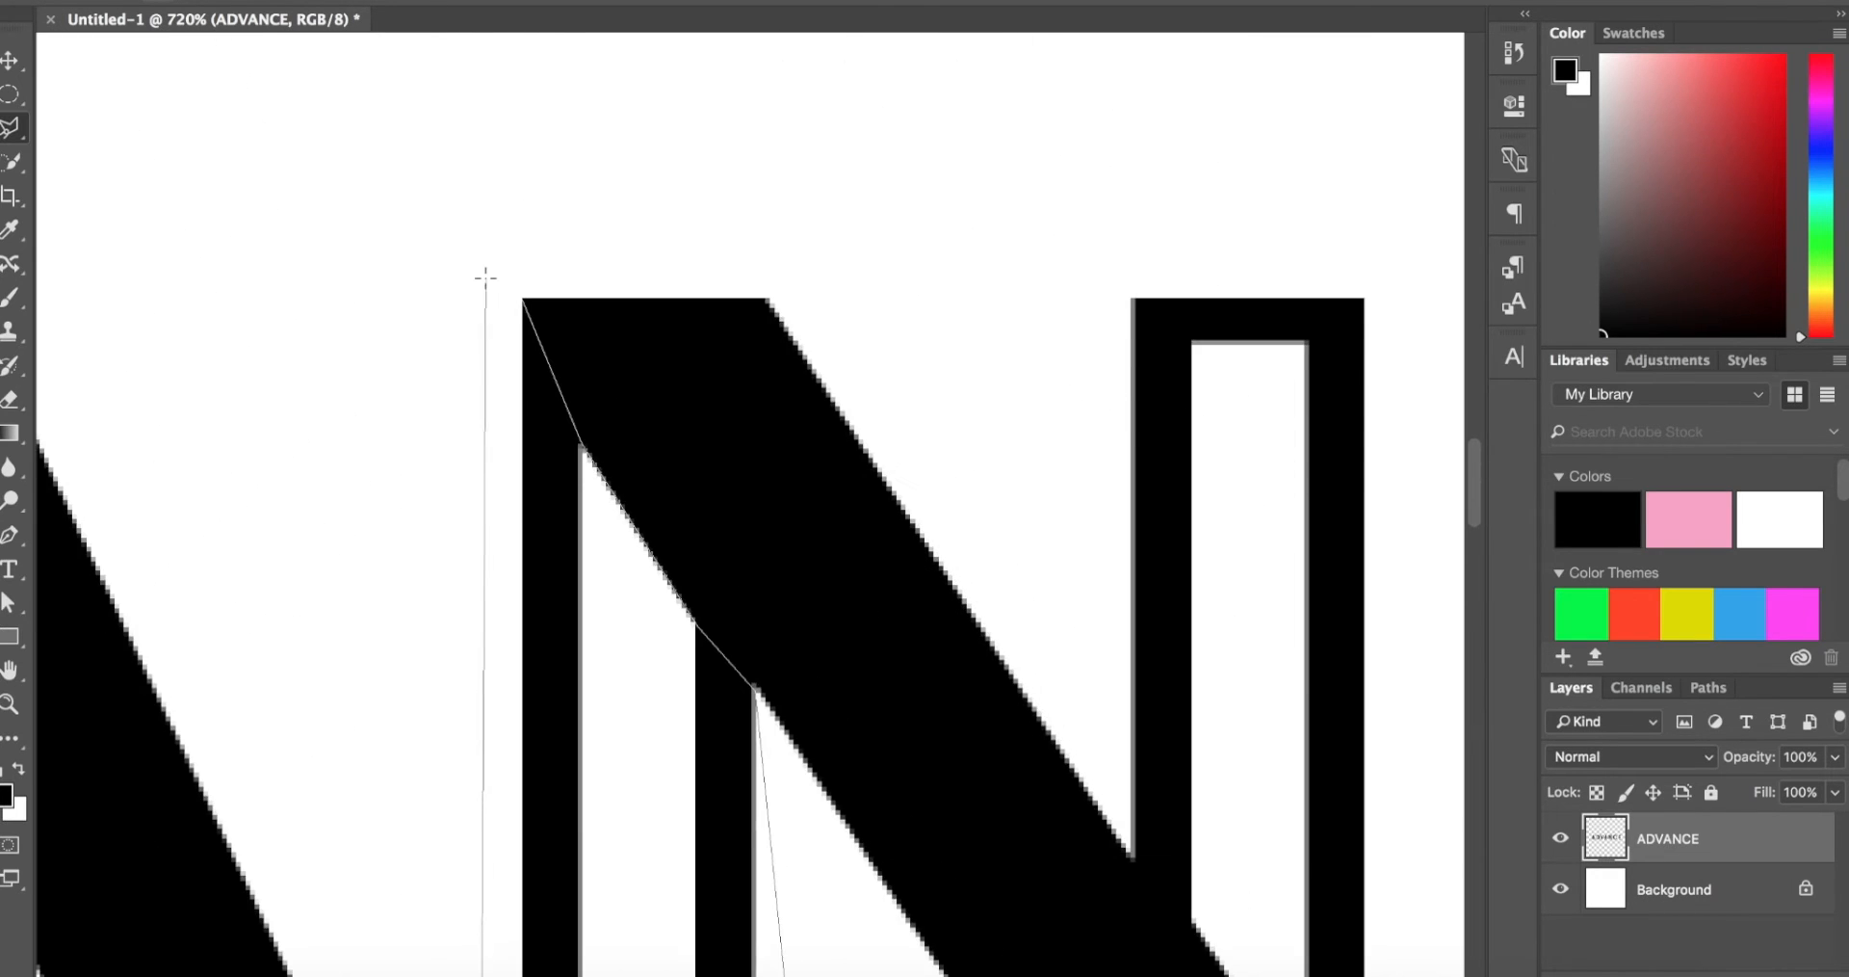
left_click(480, 268)
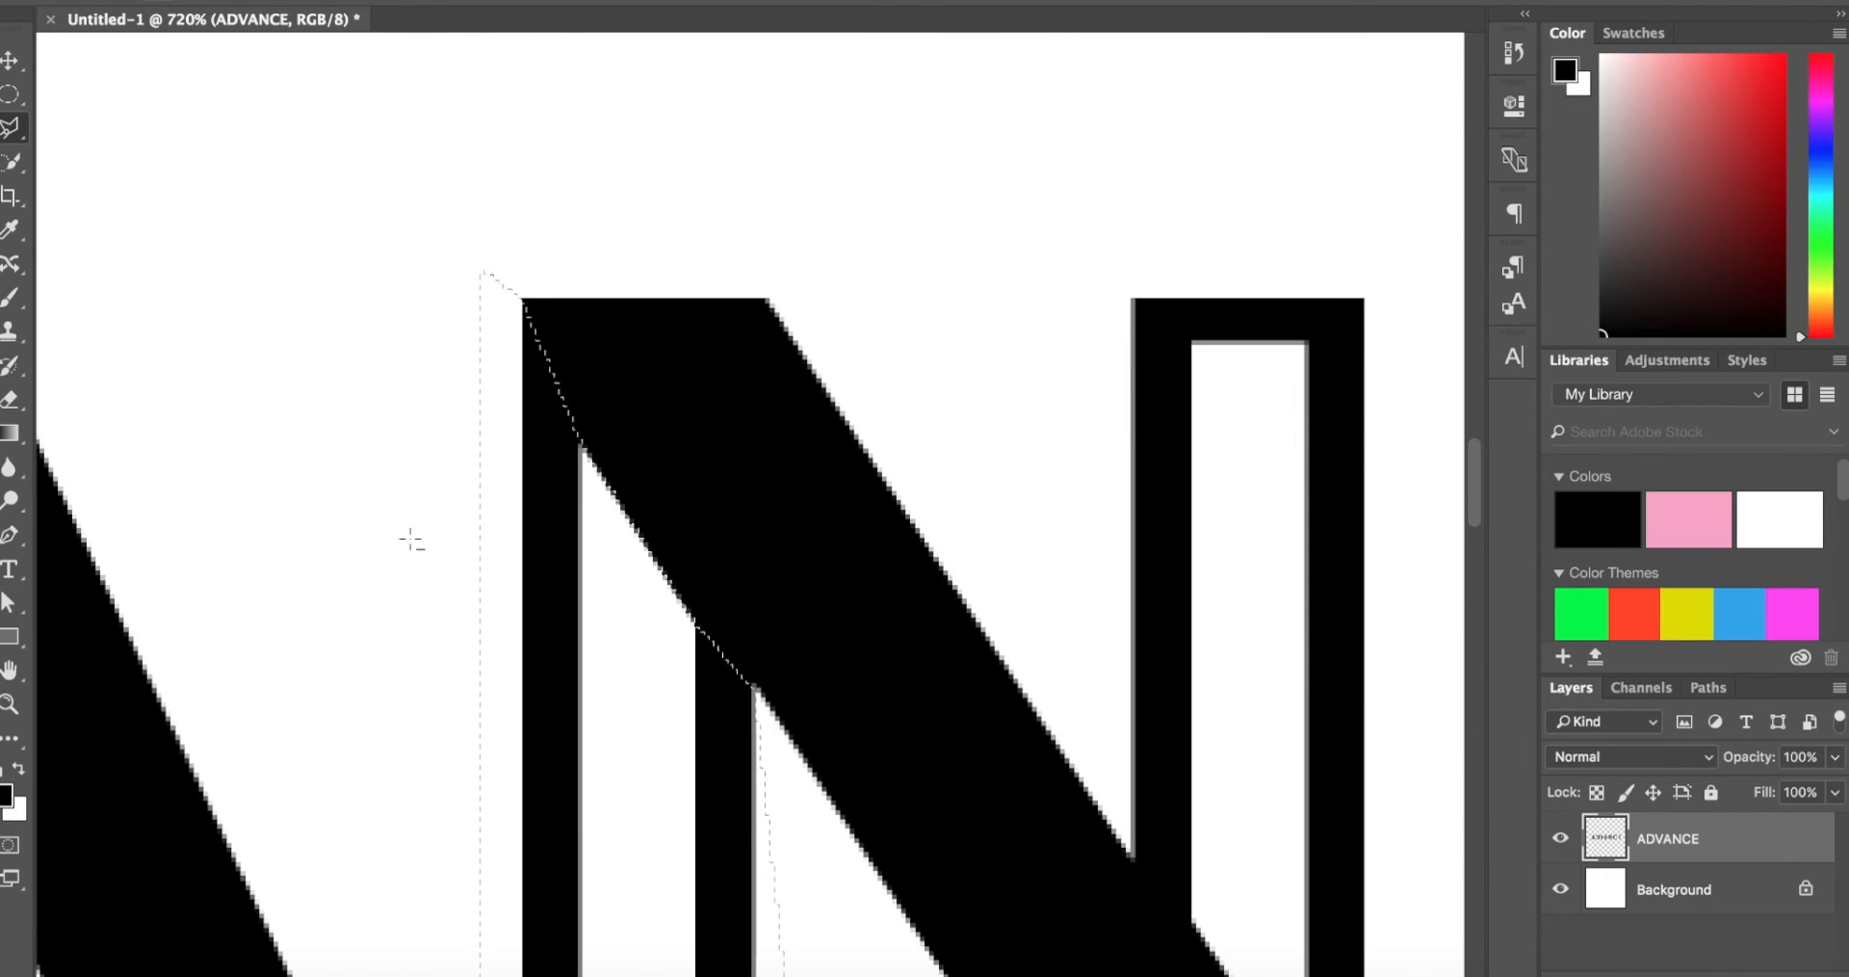
scroll(409, 540, "down", 3)
scroll(411, 540, "up", 2)
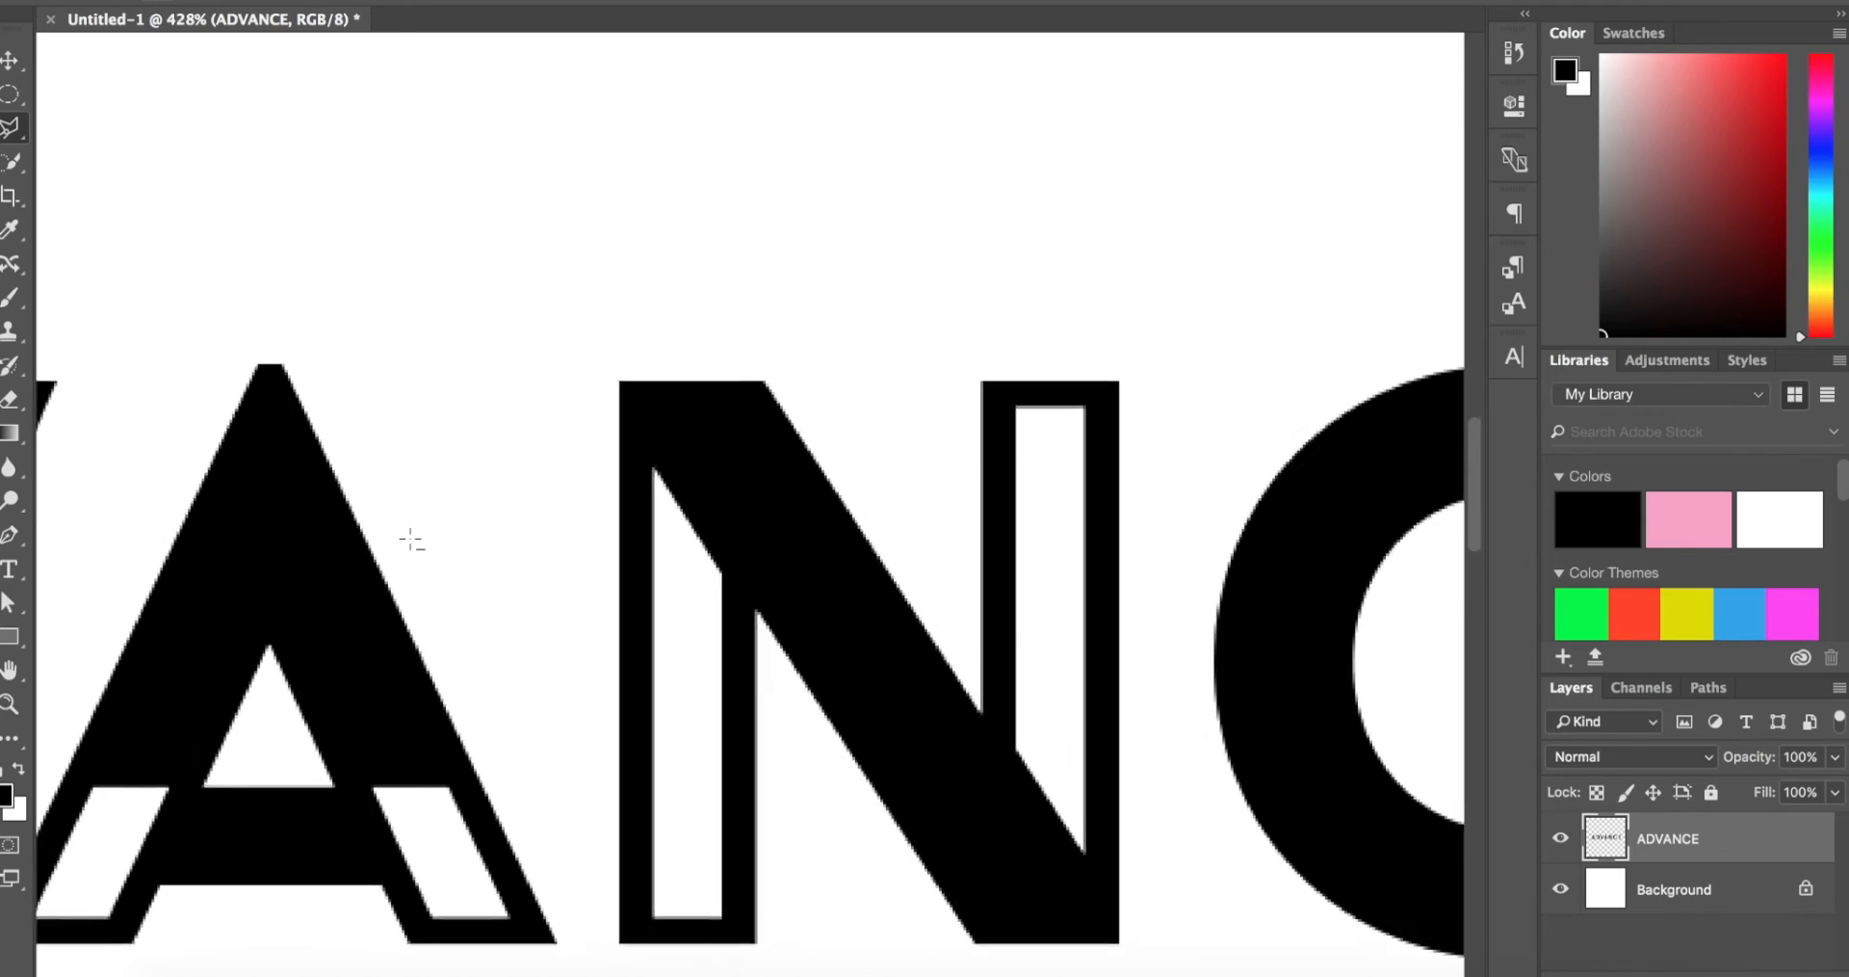
key("Delete")
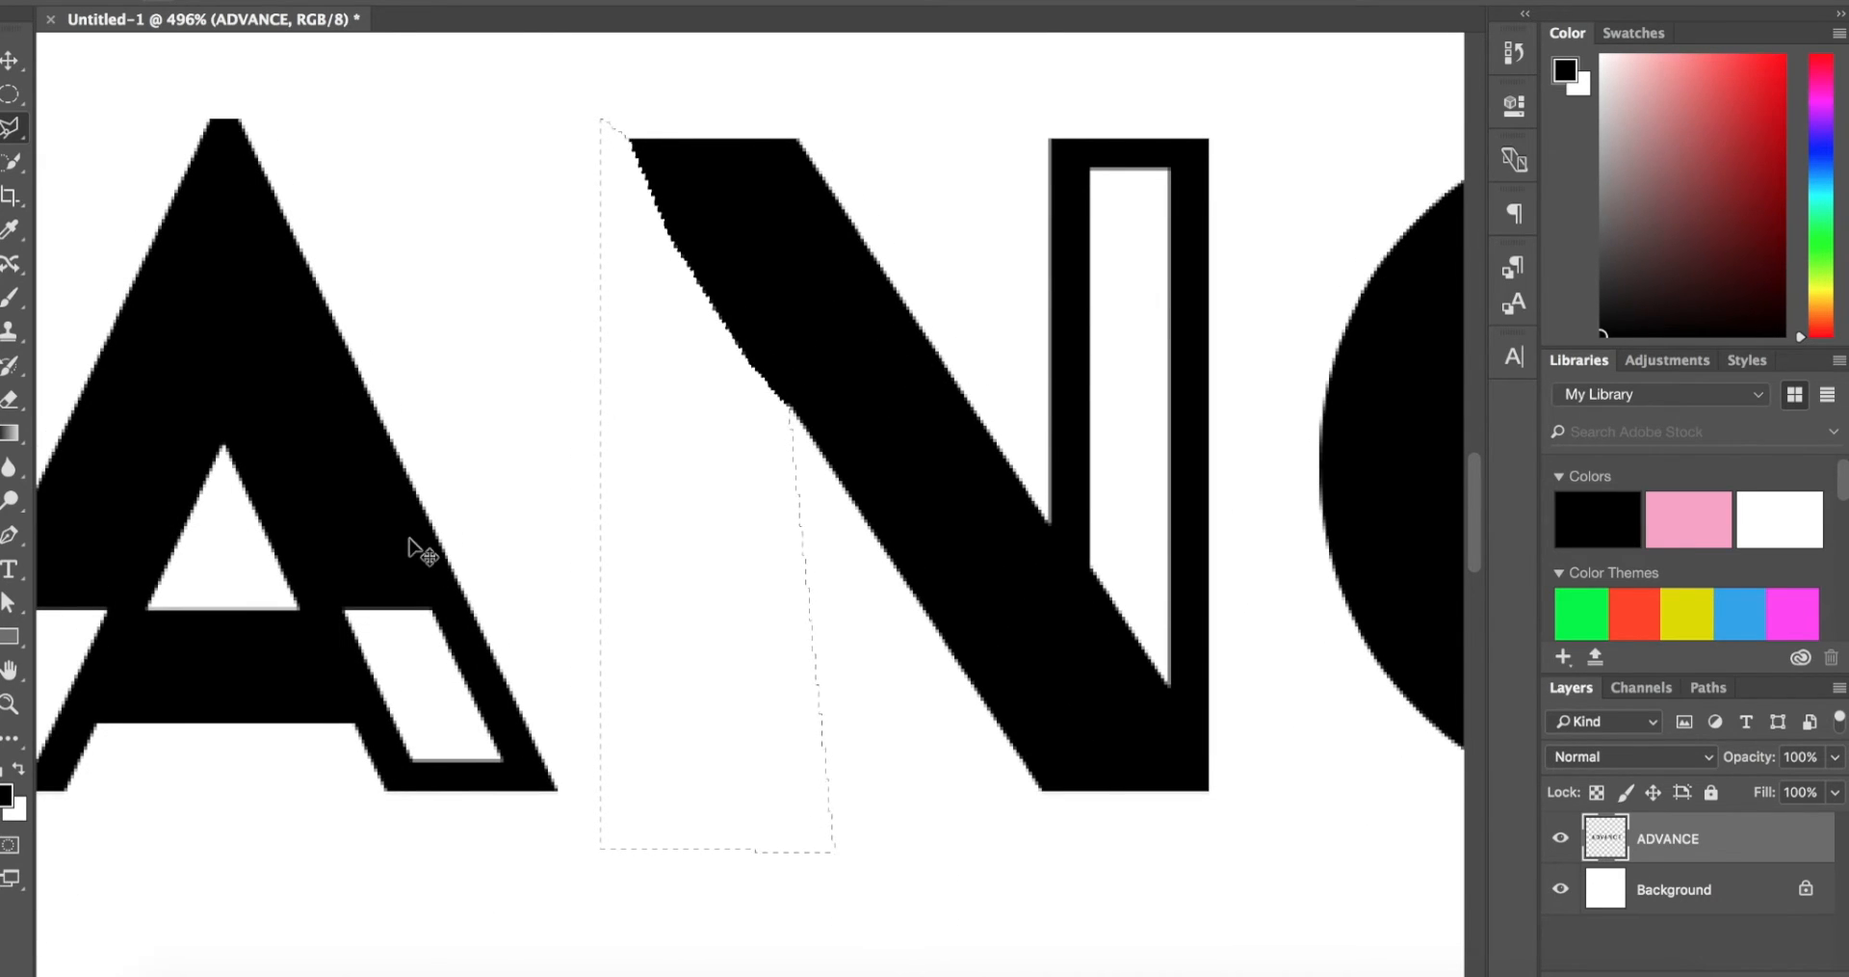
key("ctrl+d")
Step: Trim the uneven left edge of the N's diagonal to a straight line by deleting a polygonal lasso selection
scroll(408, 535, "up", 3)
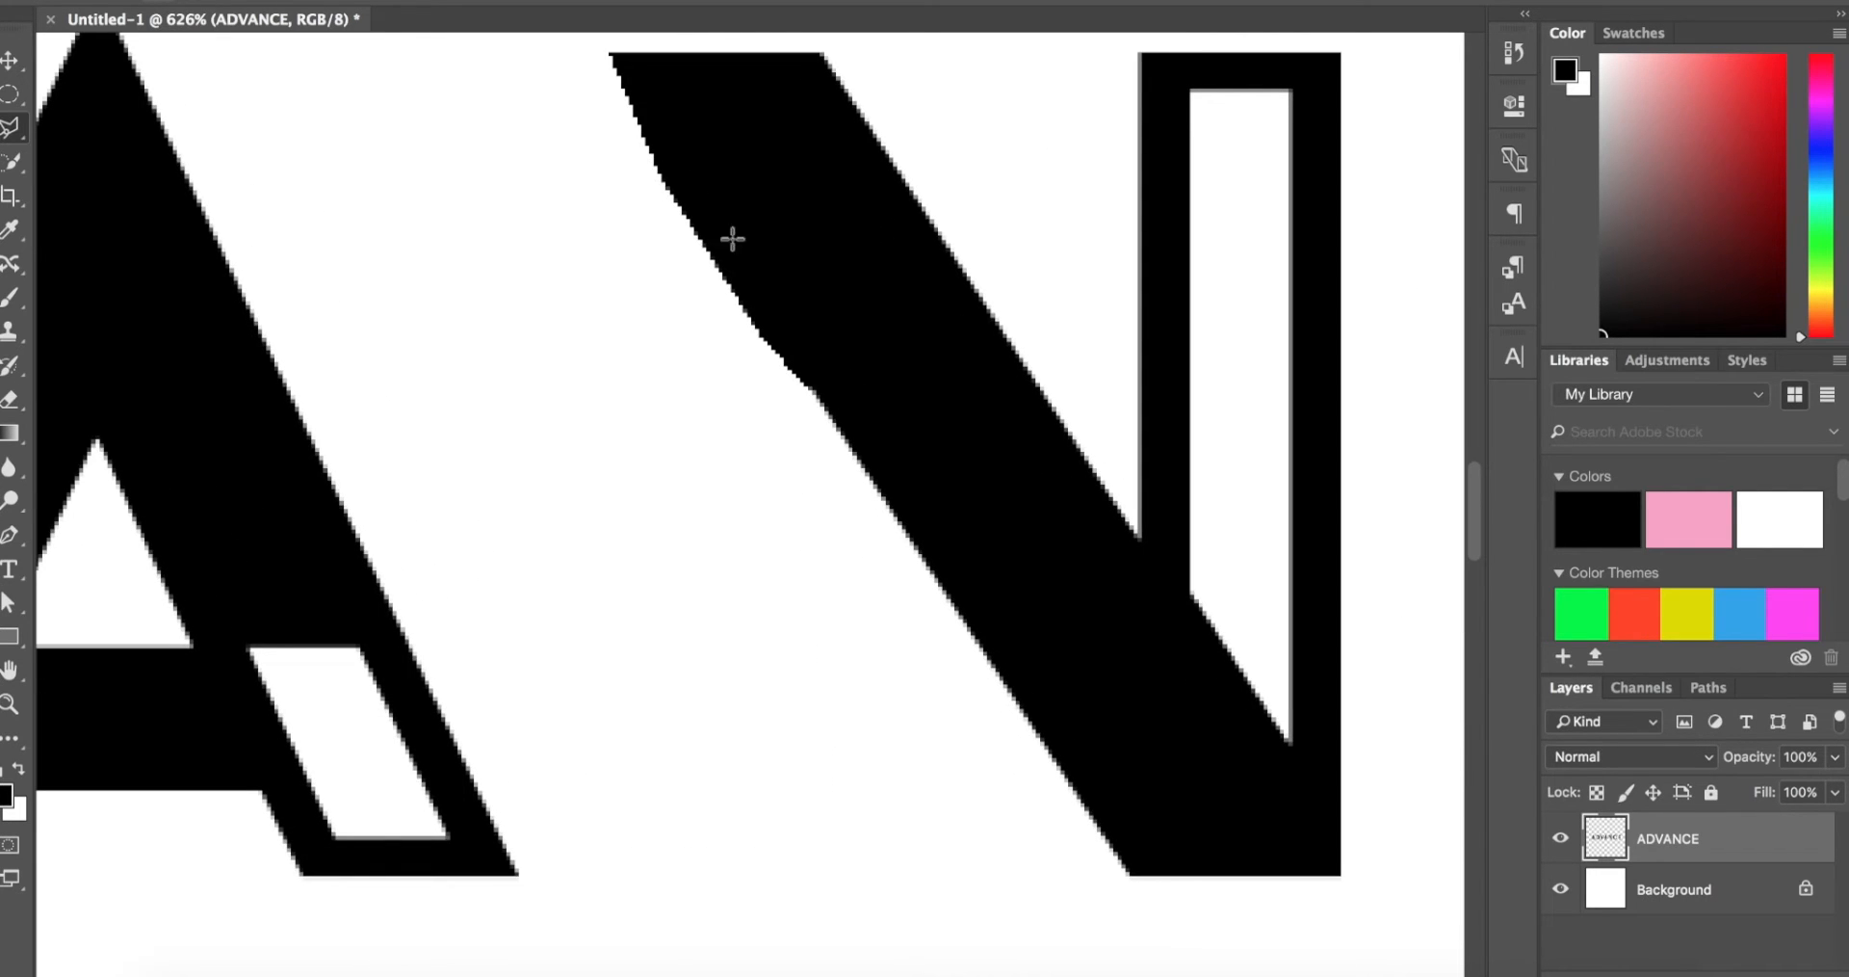
scroll(651, 180, "up", 2)
scroll(651, 181, "up", 5)
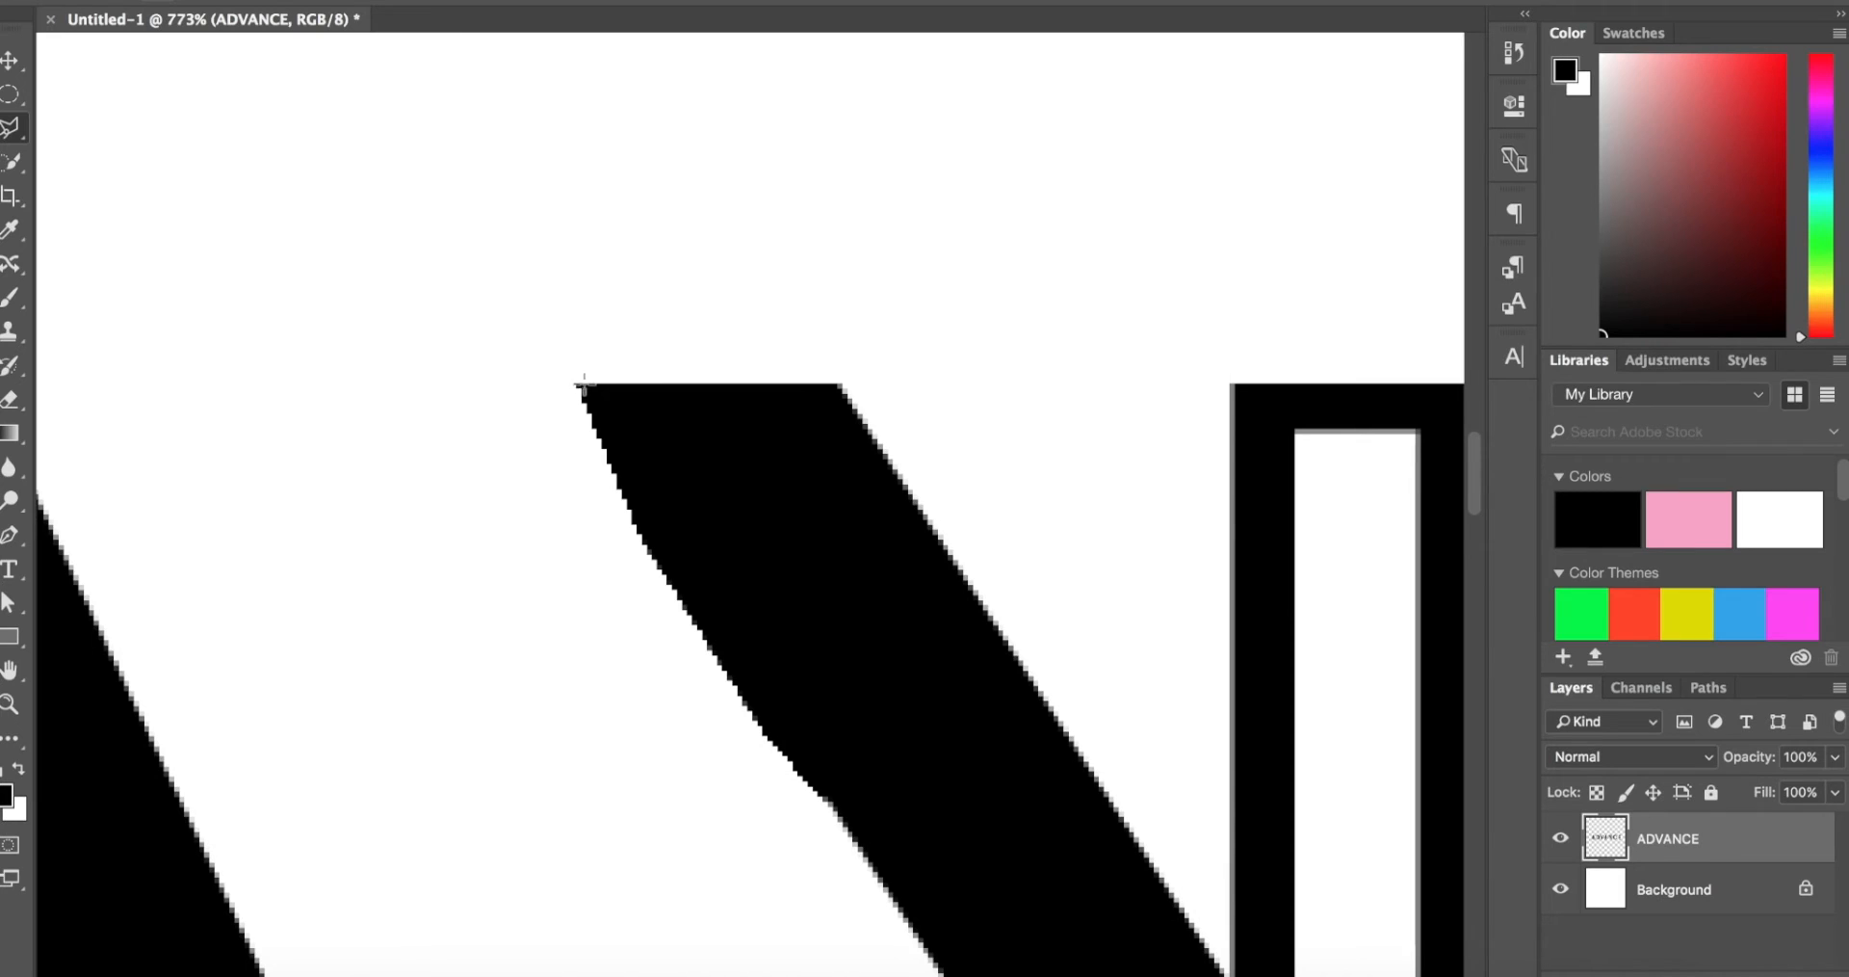
scroll(578, 385, "down", 2)
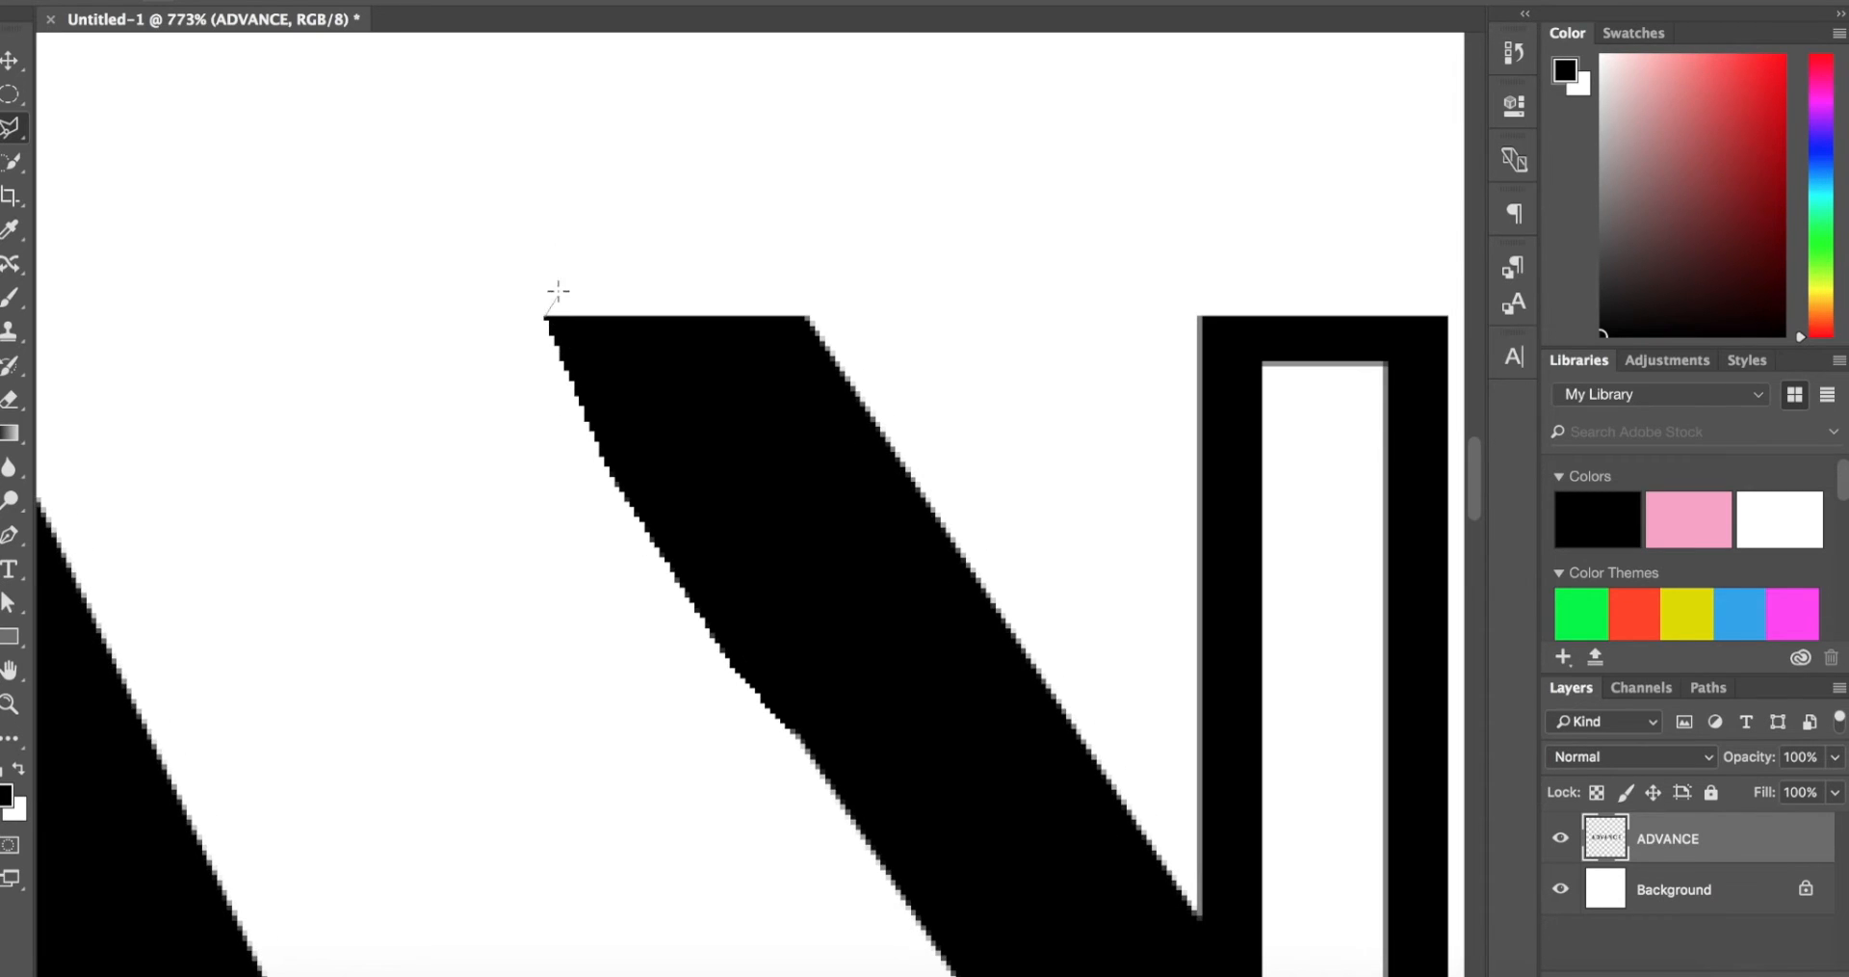
scroll(786, 787, "down", 5)
scroll(775, 327, "up", 2)
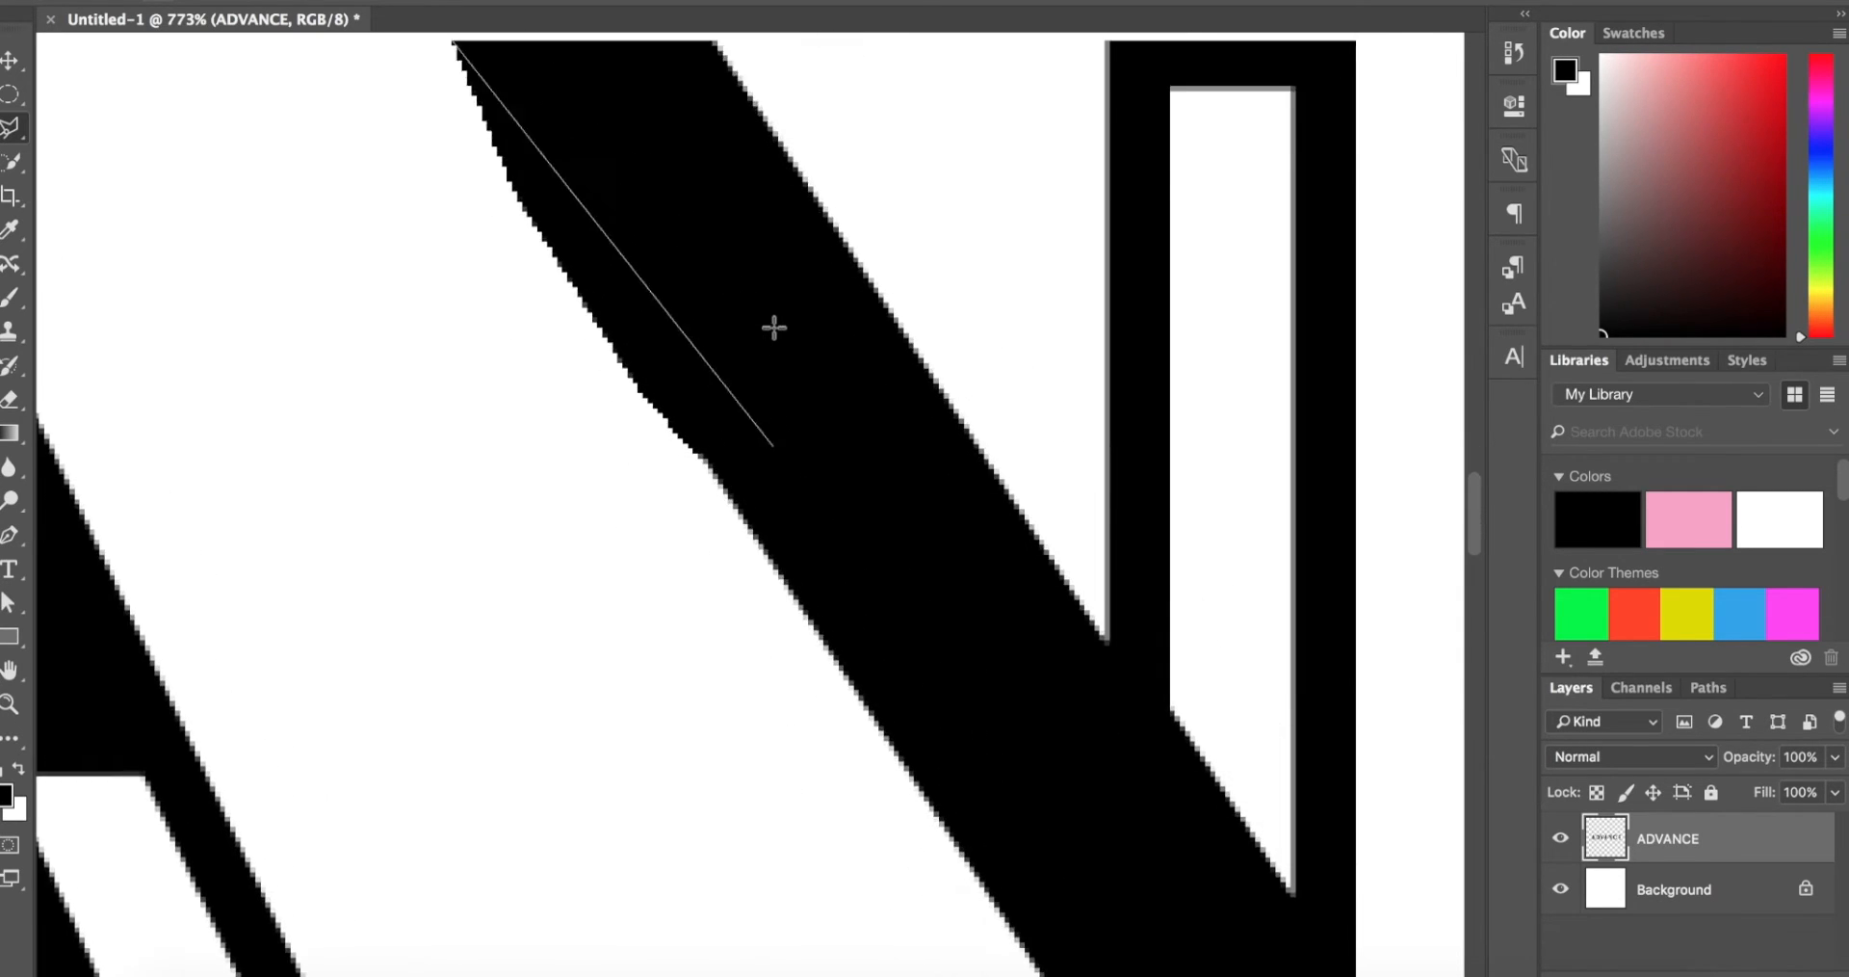
scroll(774, 328, "up", 2)
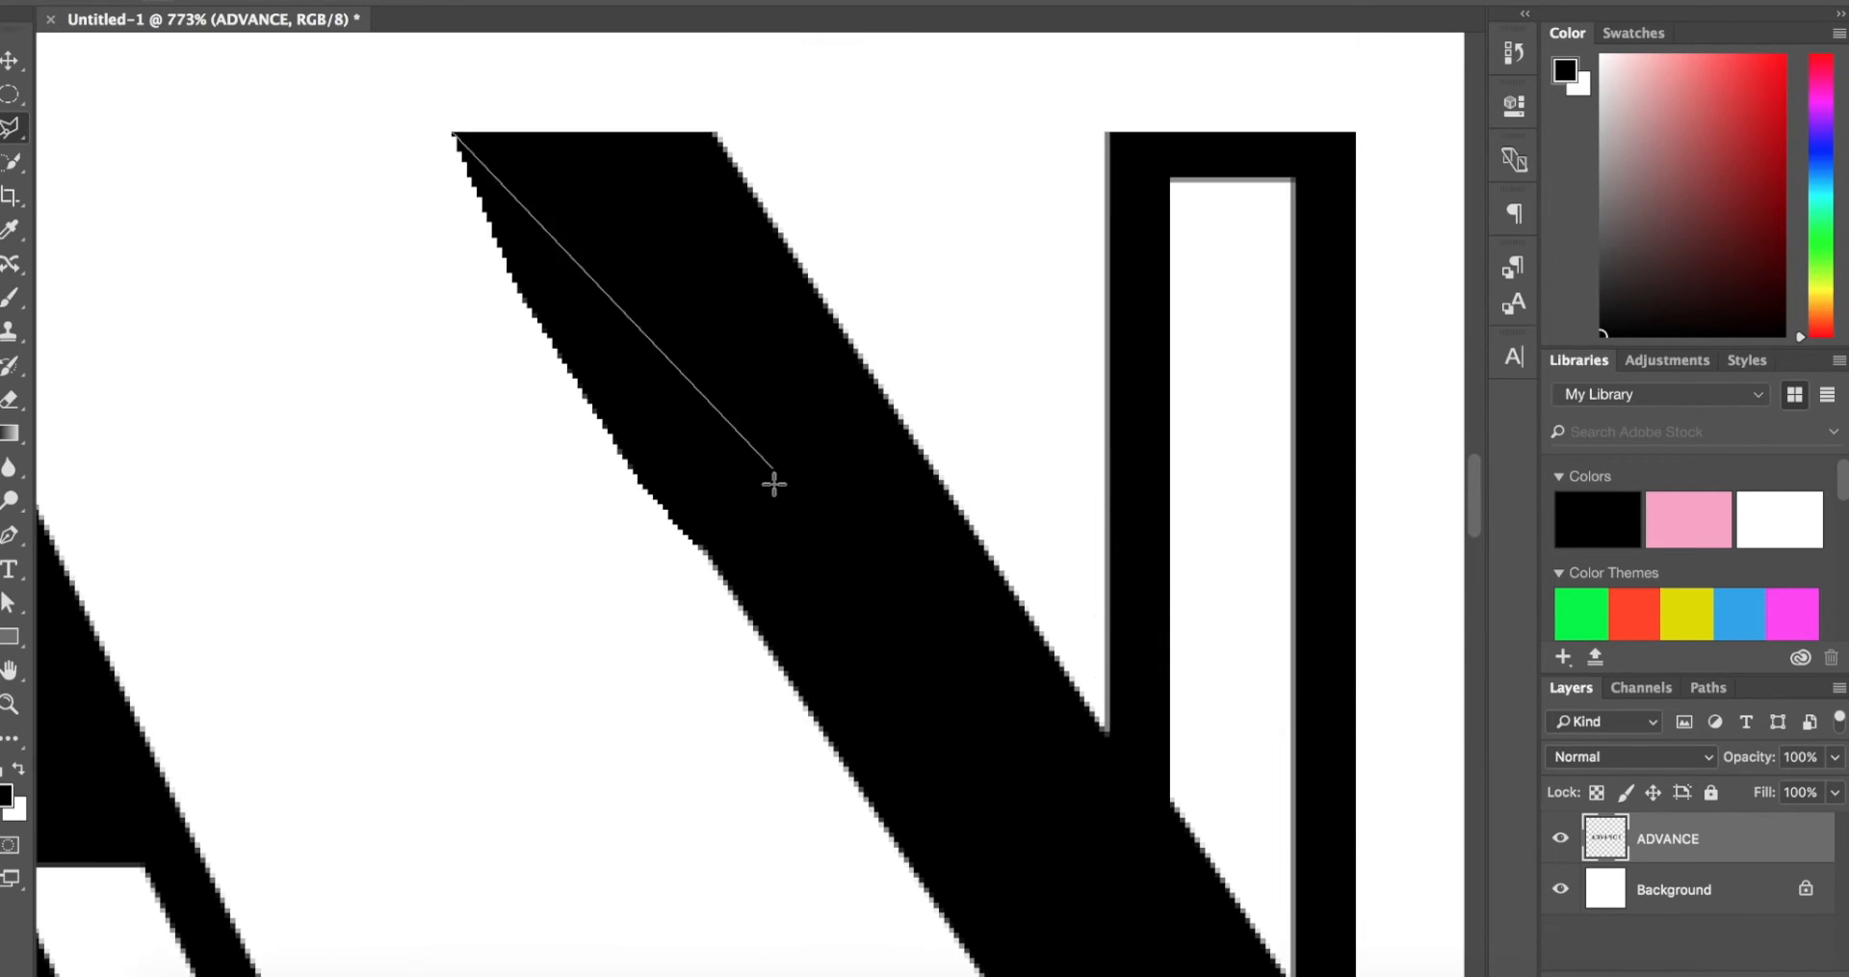
left_click(758, 637)
left_click(292, 423)
left_click(371, 119)
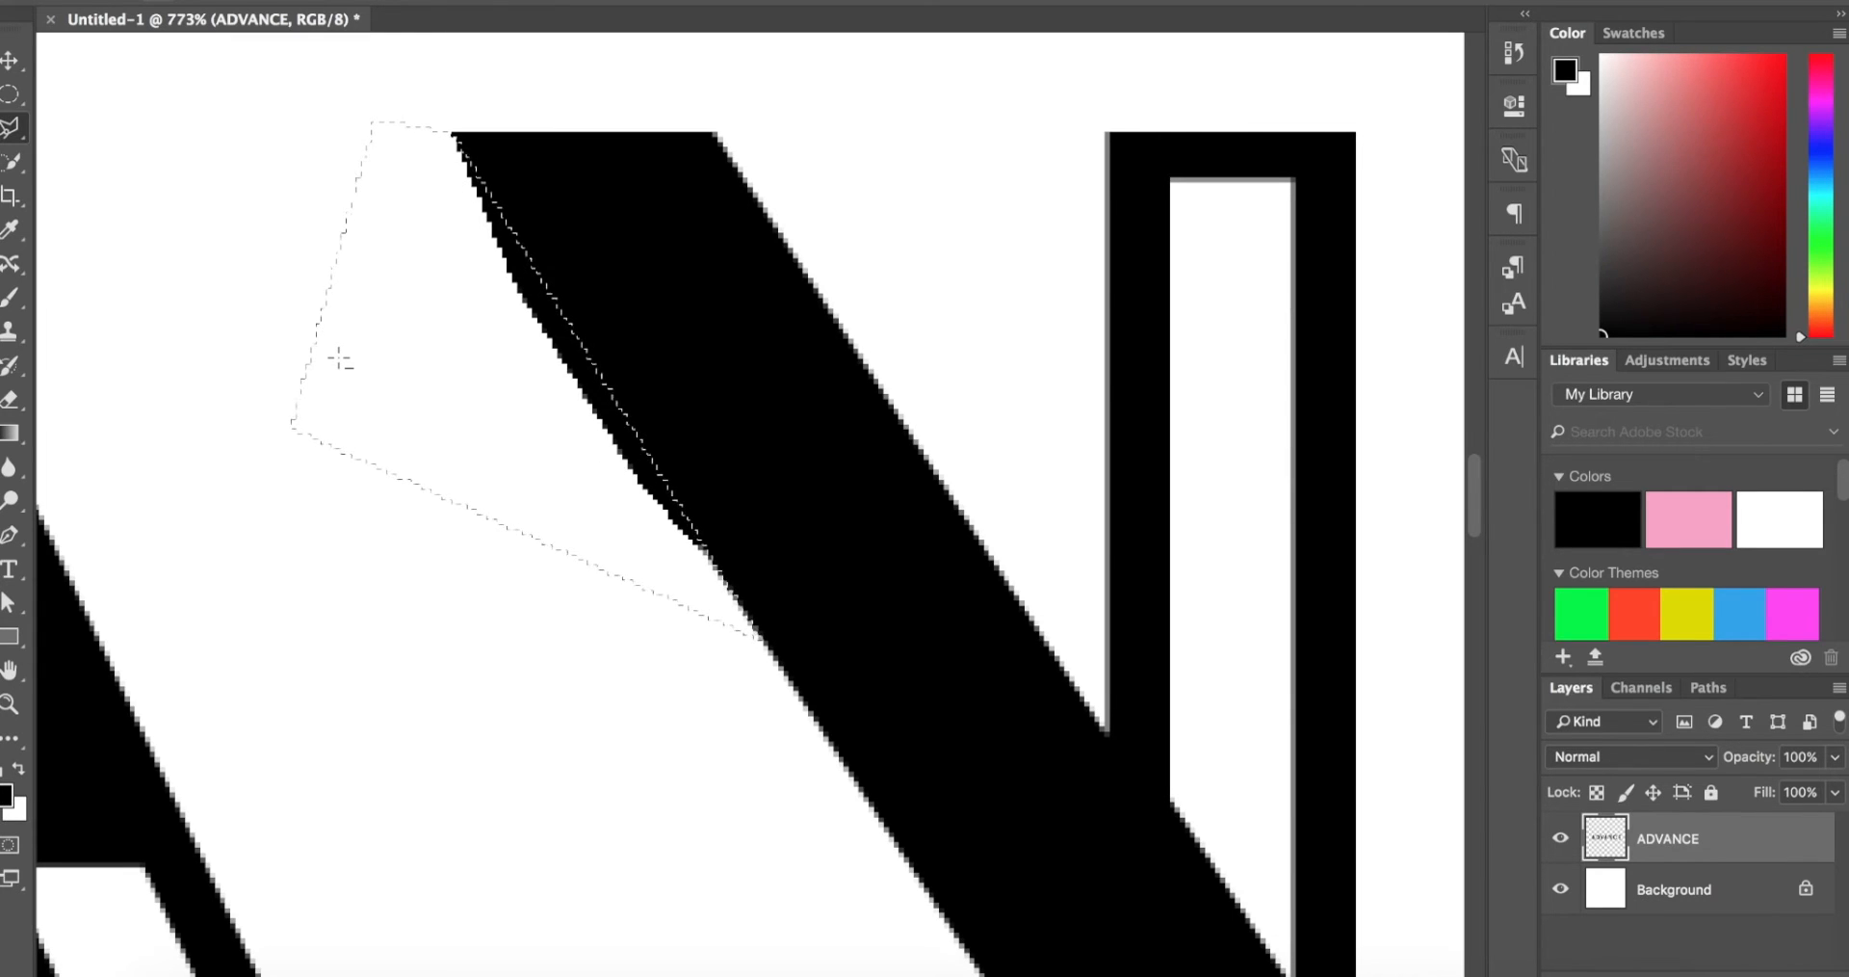
key("Delete")
Step: Select the letters N, C and E together with the Polygonal Lasso, move them closer to the second A and deselect
key("z")
left_click_drag(338, 359, 332, 371)
left_click_drag(715, 478, 717, 476)
left_click_drag(906, 539, 705, 456)
key("l")
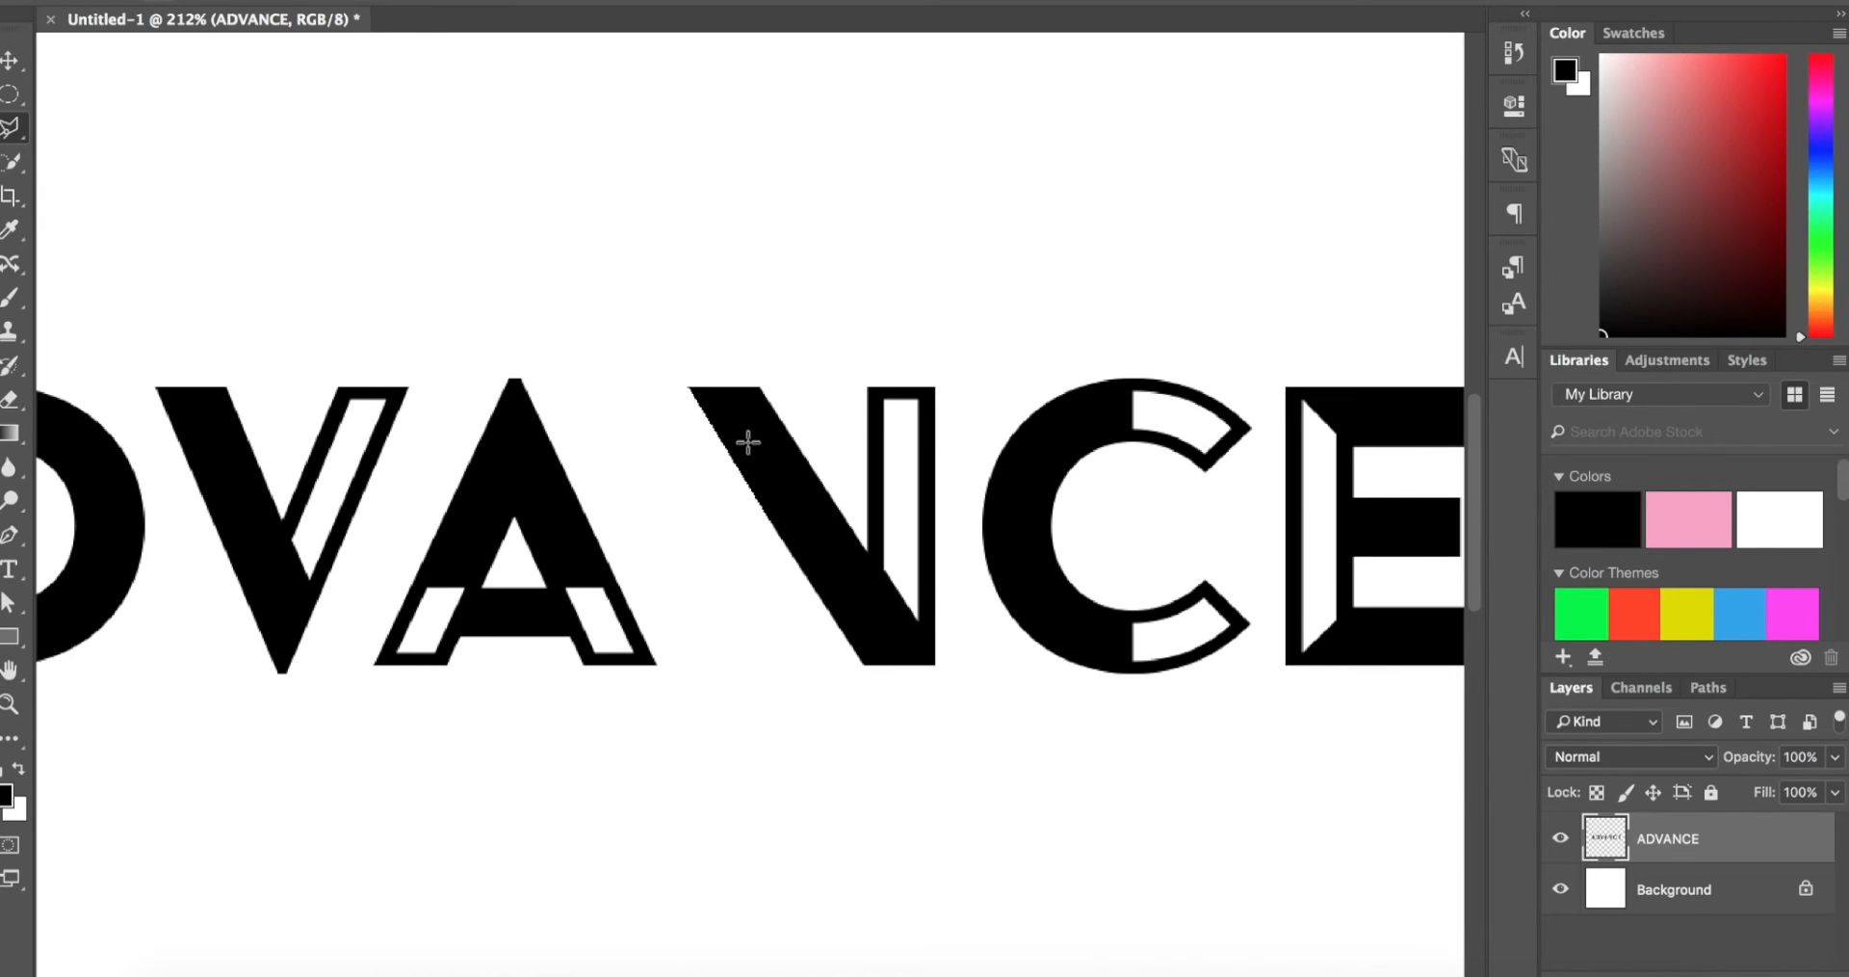
left_click(612, 334)
scroll(674, 693, "right", 5)
left_click(520, 737)
left_click(1328, 737)
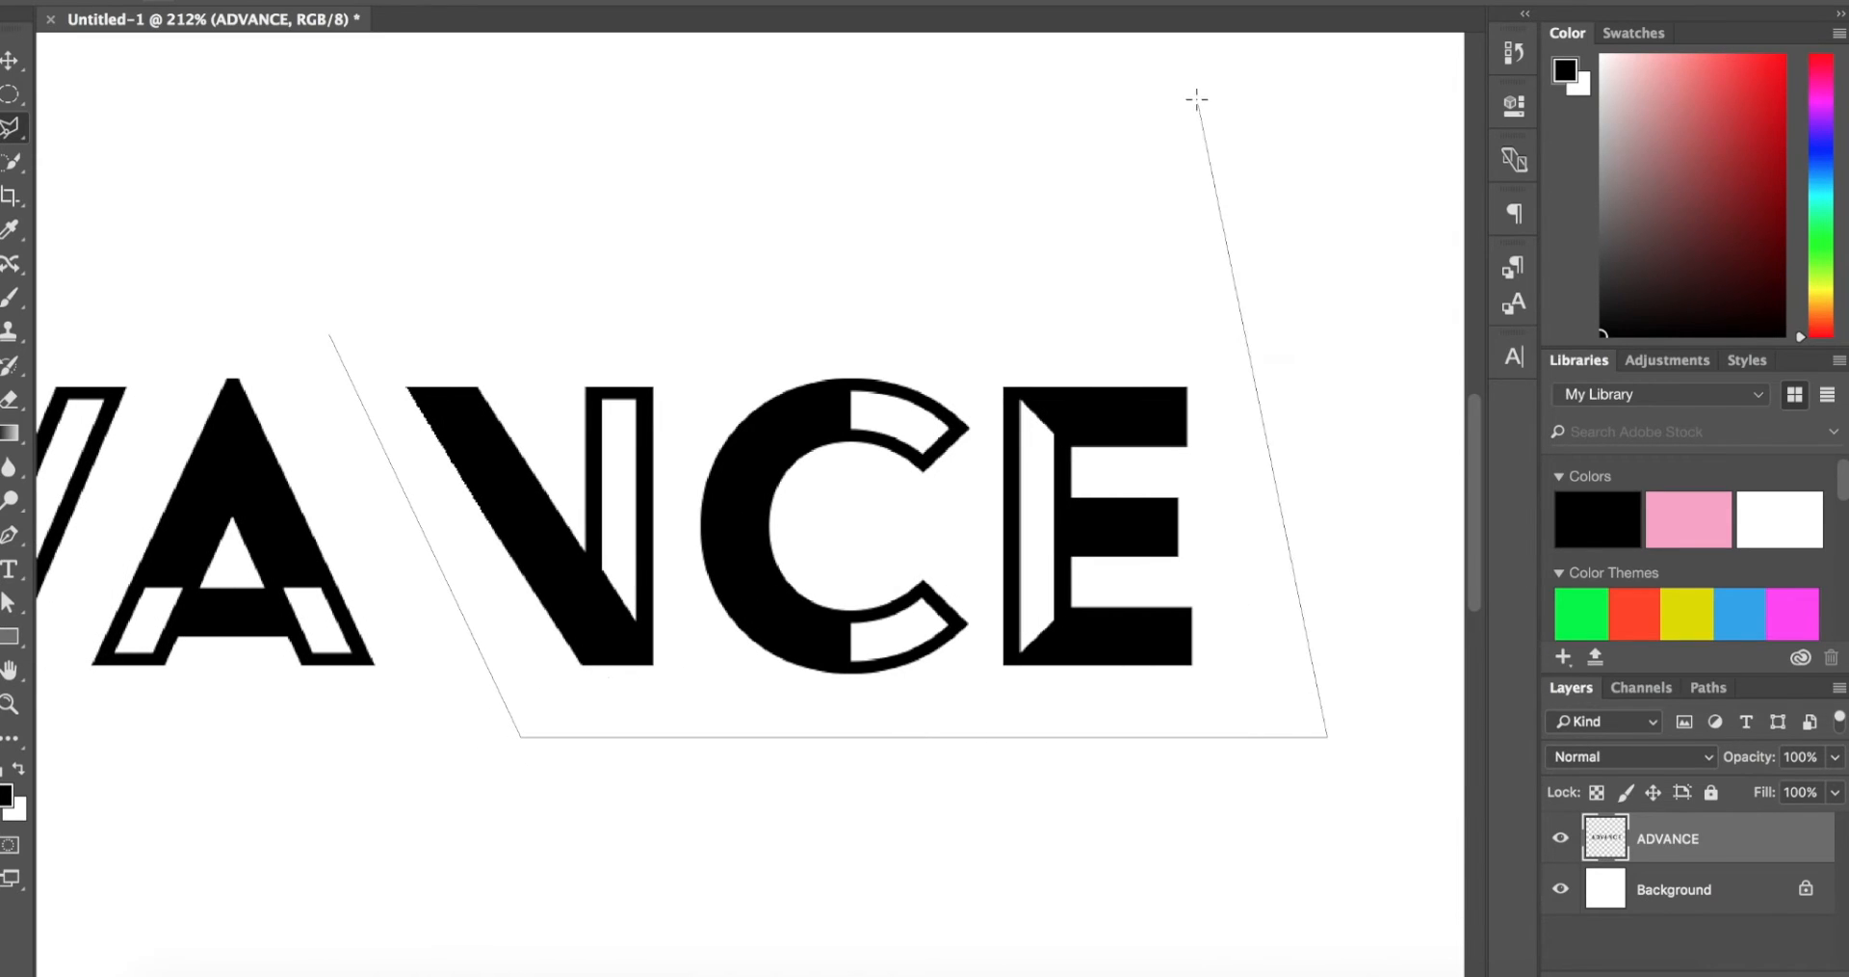
left_click(1165, 269)
double_click(412, 292)
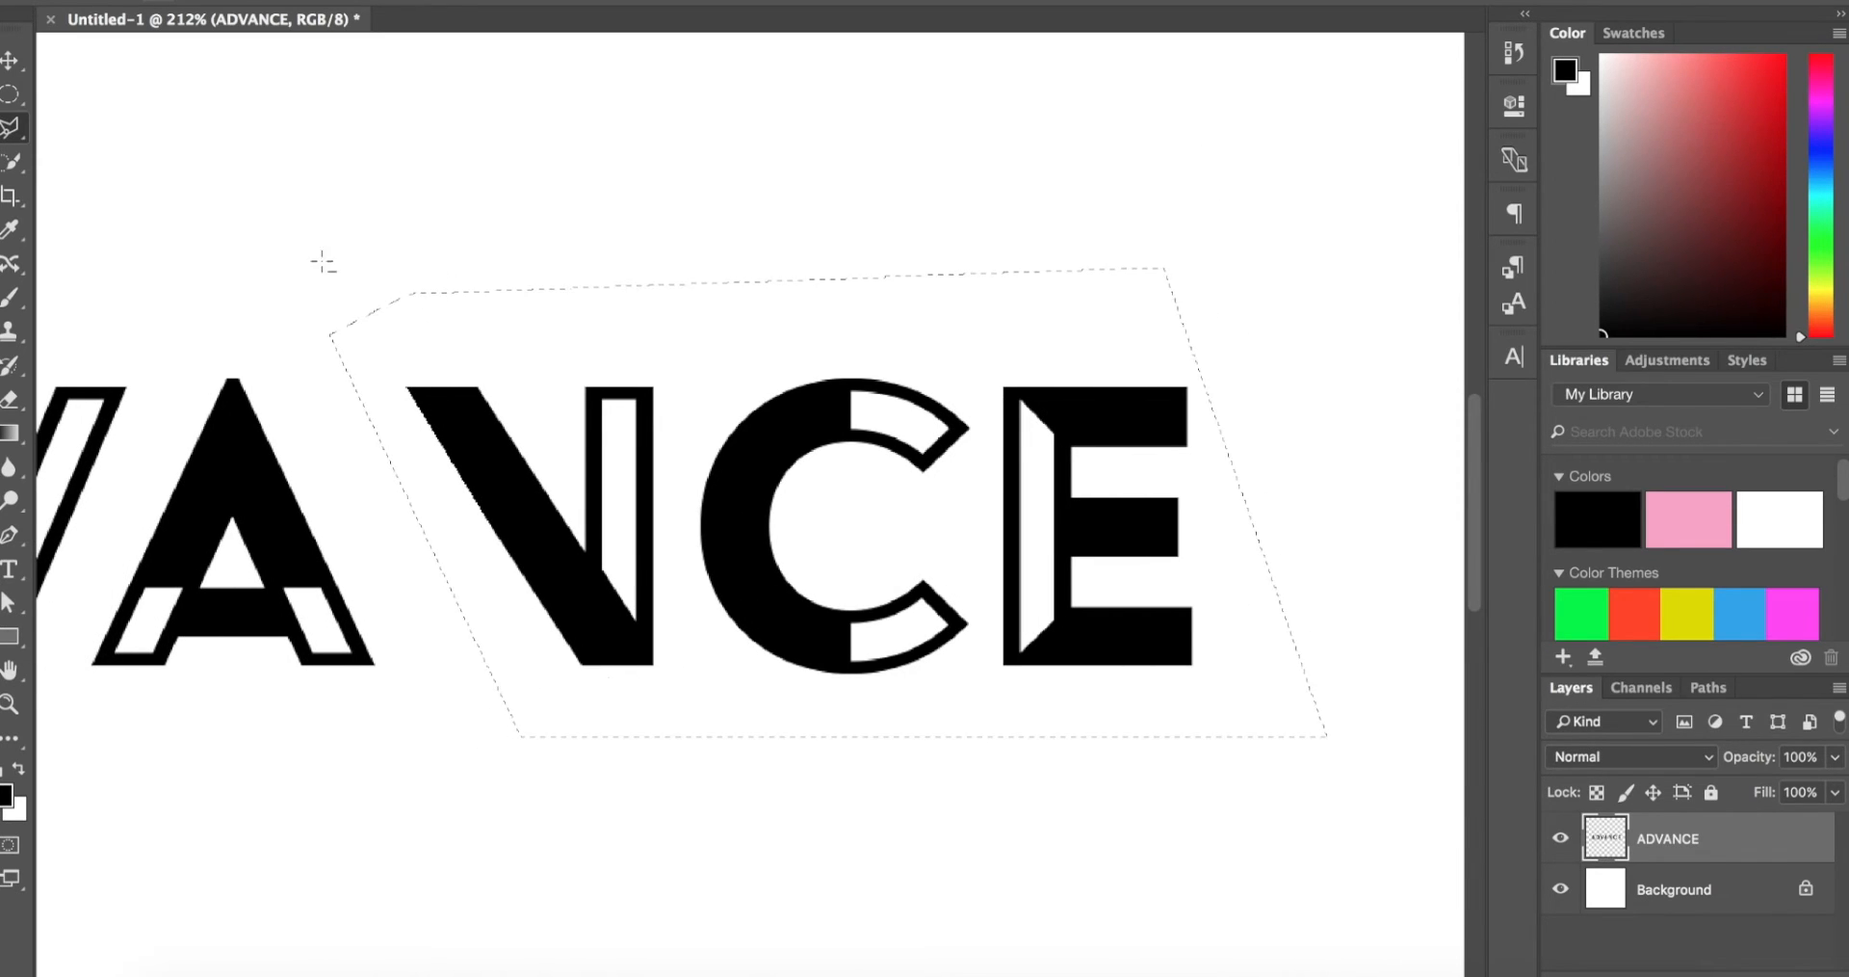
left_click(7, 62)
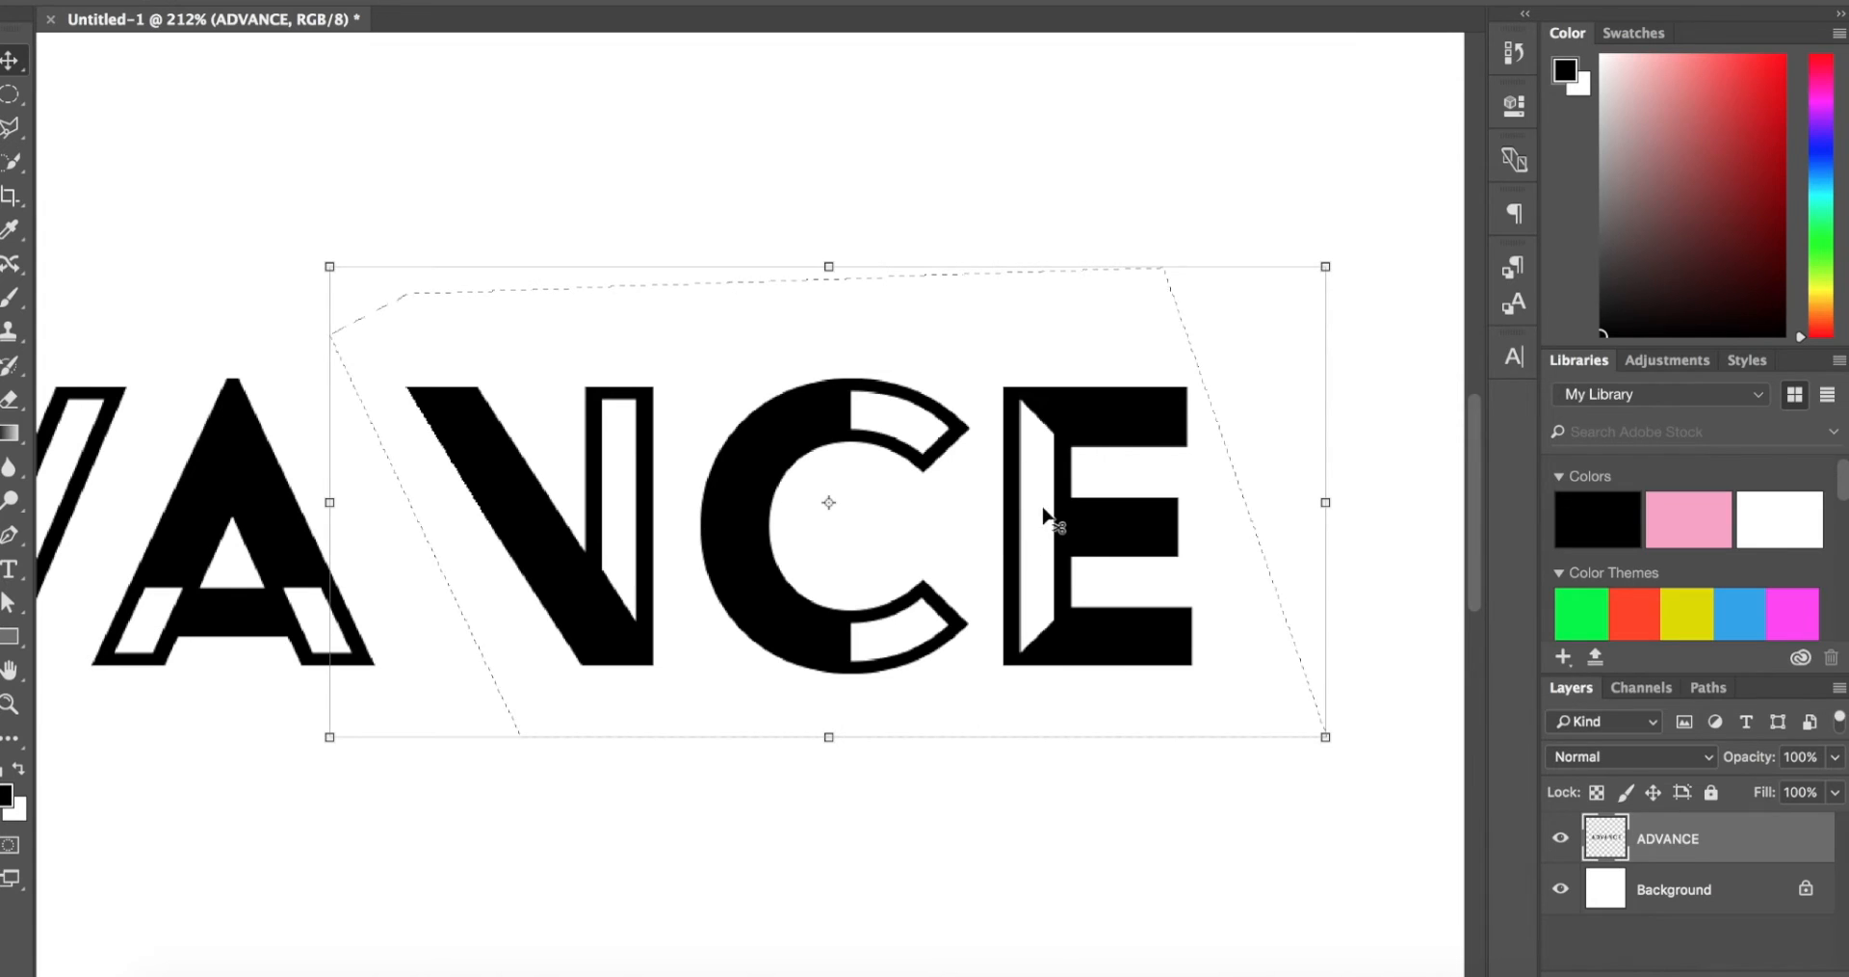
left_click_drag(1058, 517, 963, 517)
key("ctrl+d")
Step: Outline the letter V with the Polygonal Lasso, delete it from the ADVANCE layer and clear the selection
scroll(963, 517, "left", 10)
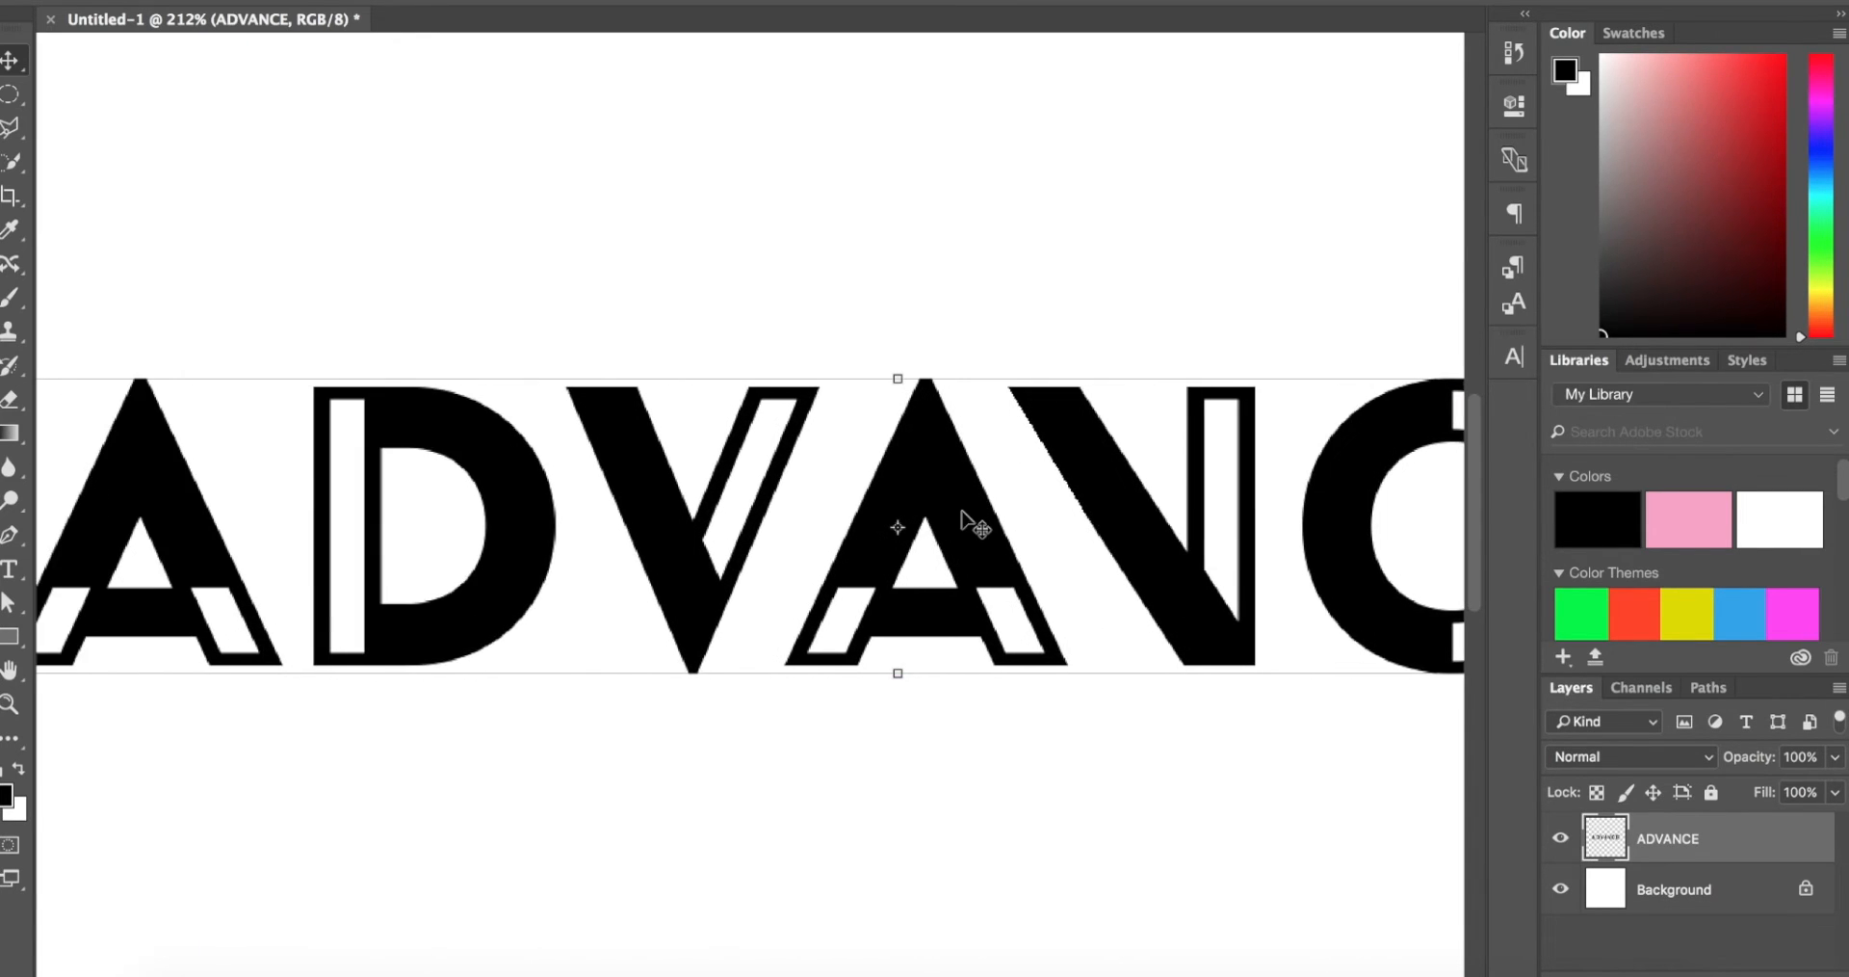
scroll(961, 513, "up", 3)
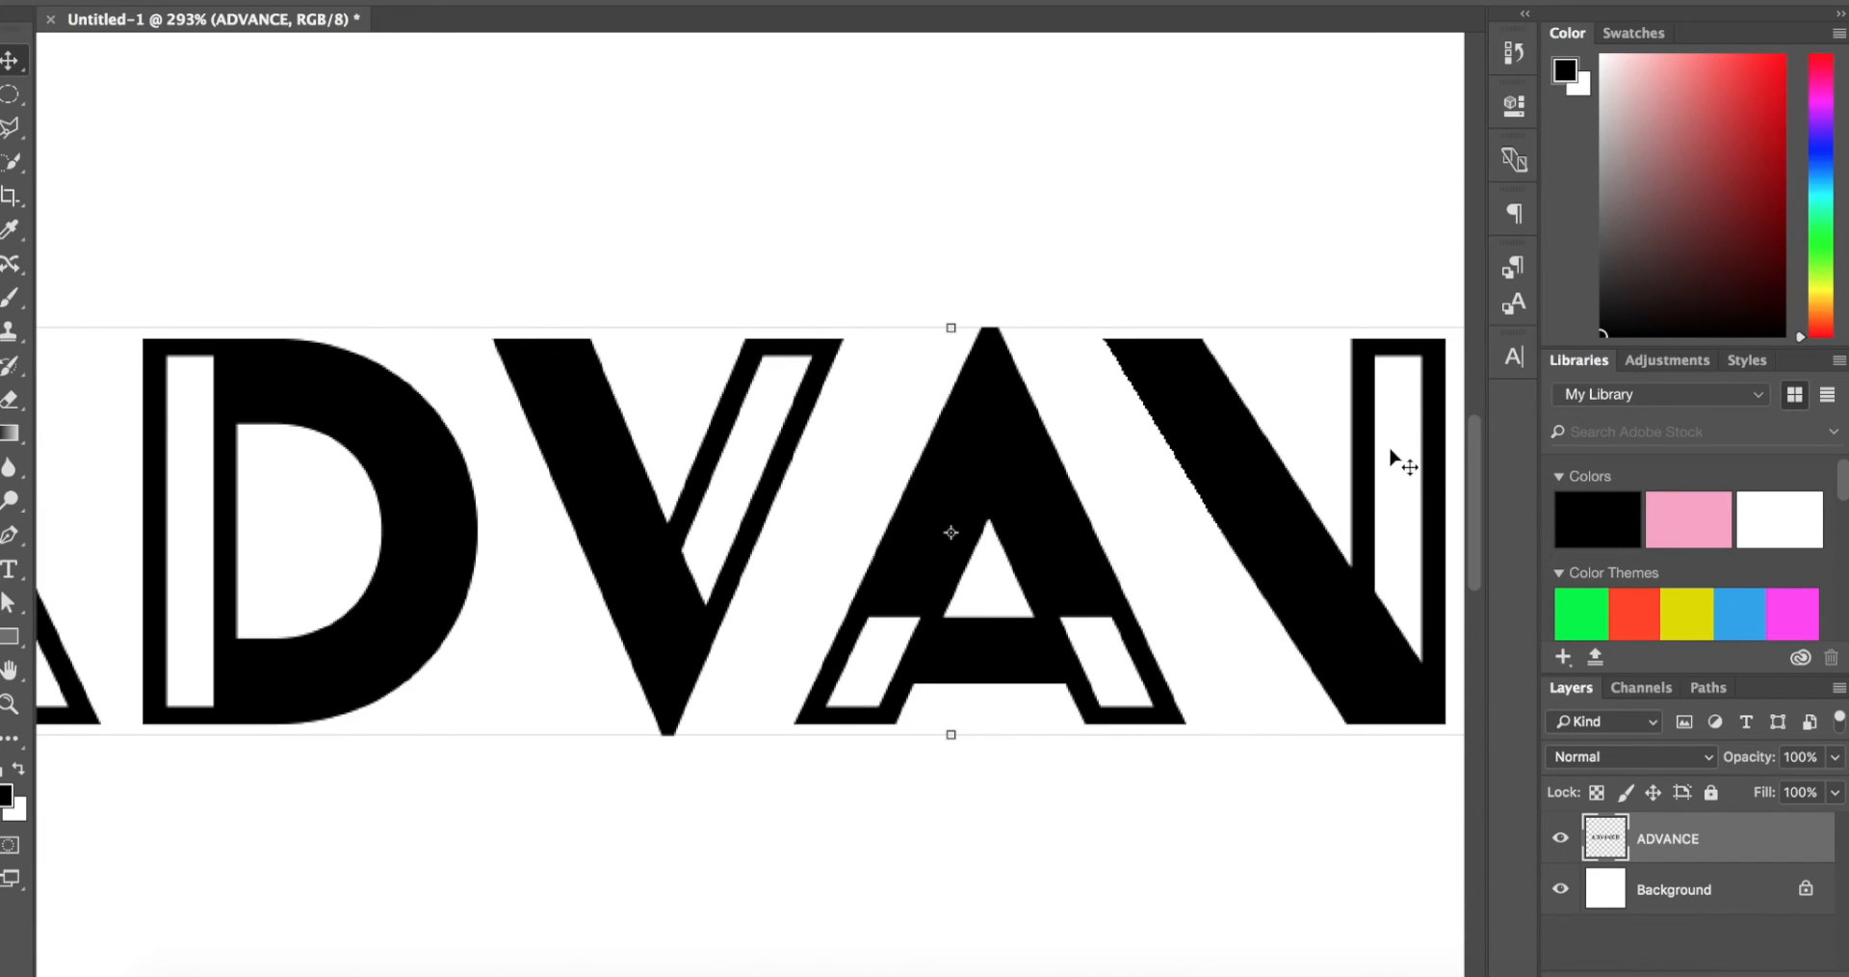
scroll(703, 488, "up", 2)
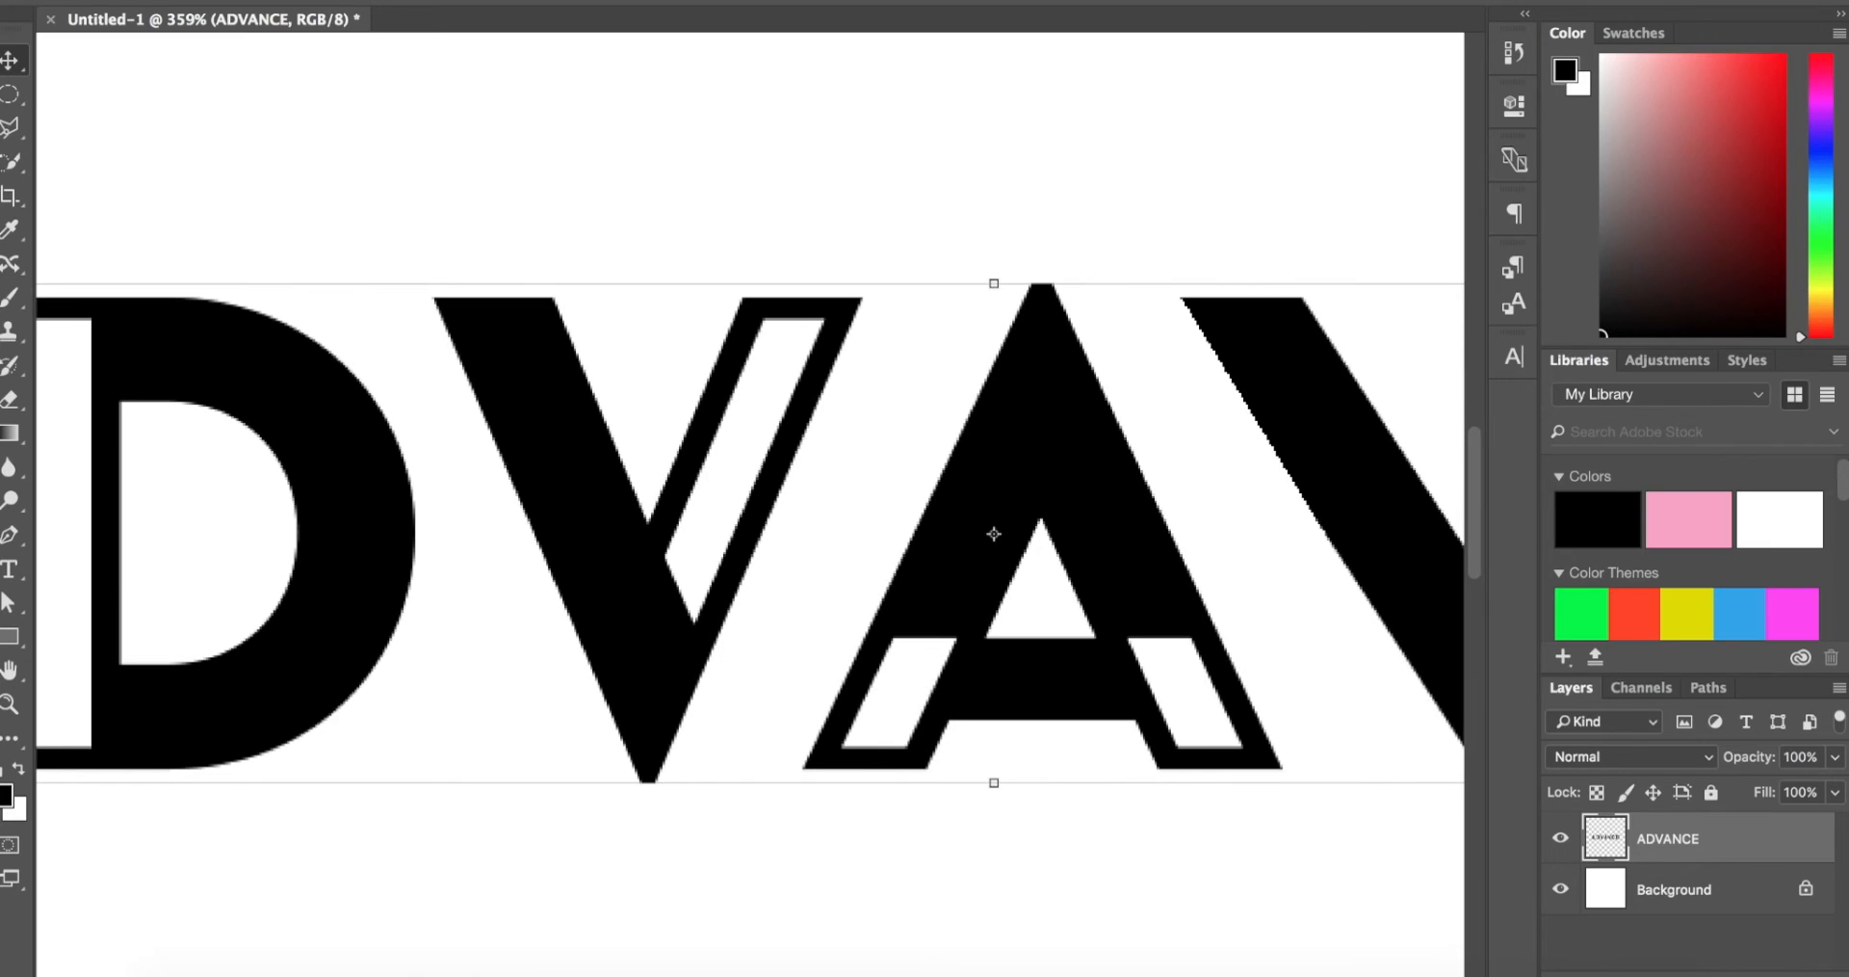
left_click(5, 133)
left_click(944, 246)
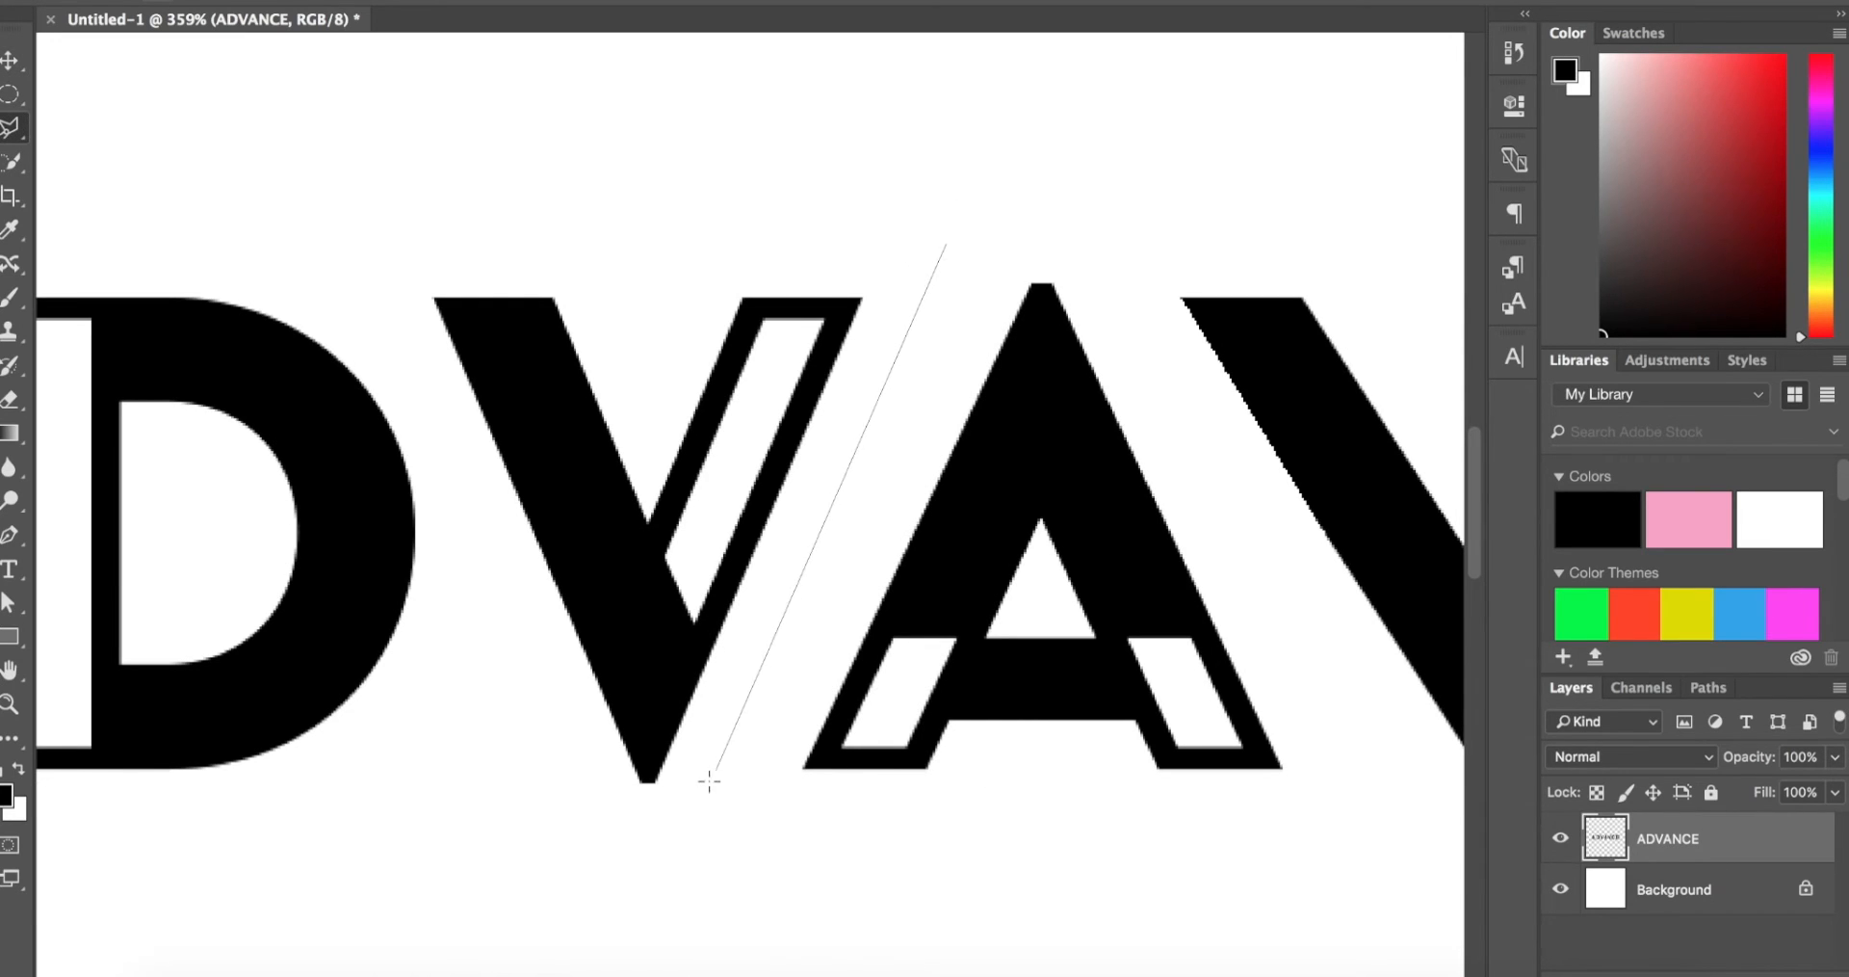
double_click(381, 239)
left_click(9, 58)
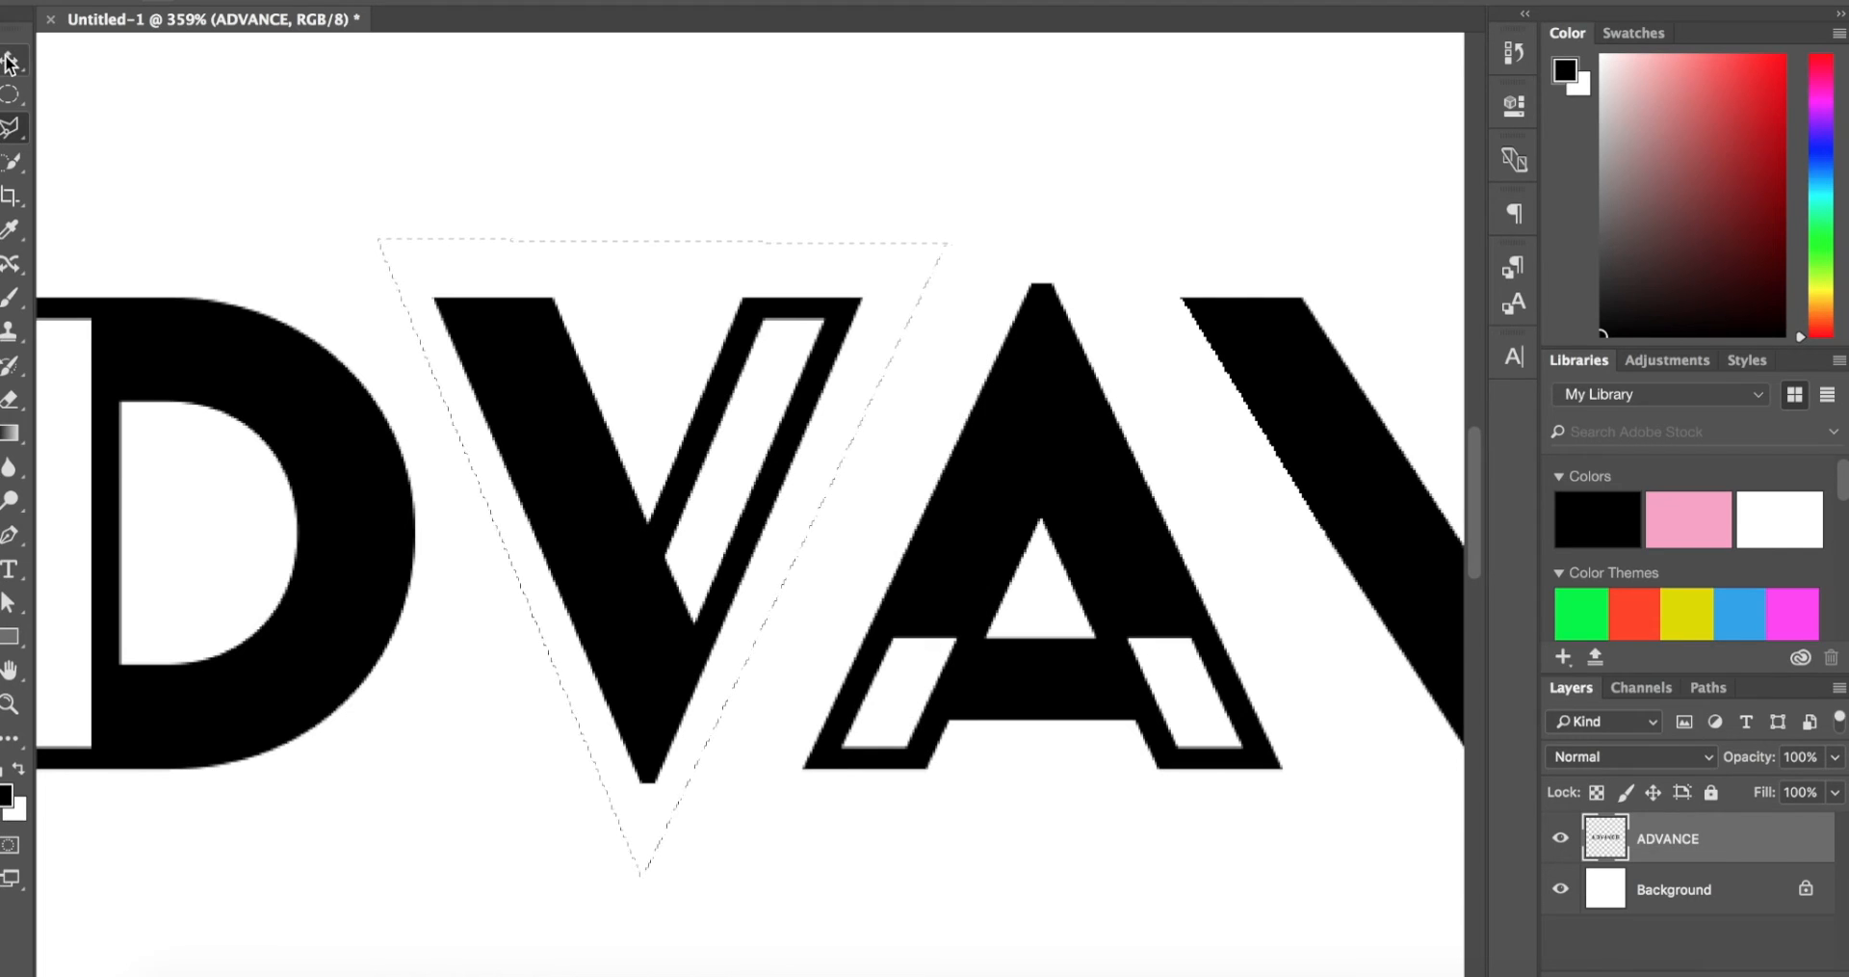
key("Delete")
key("super+d")
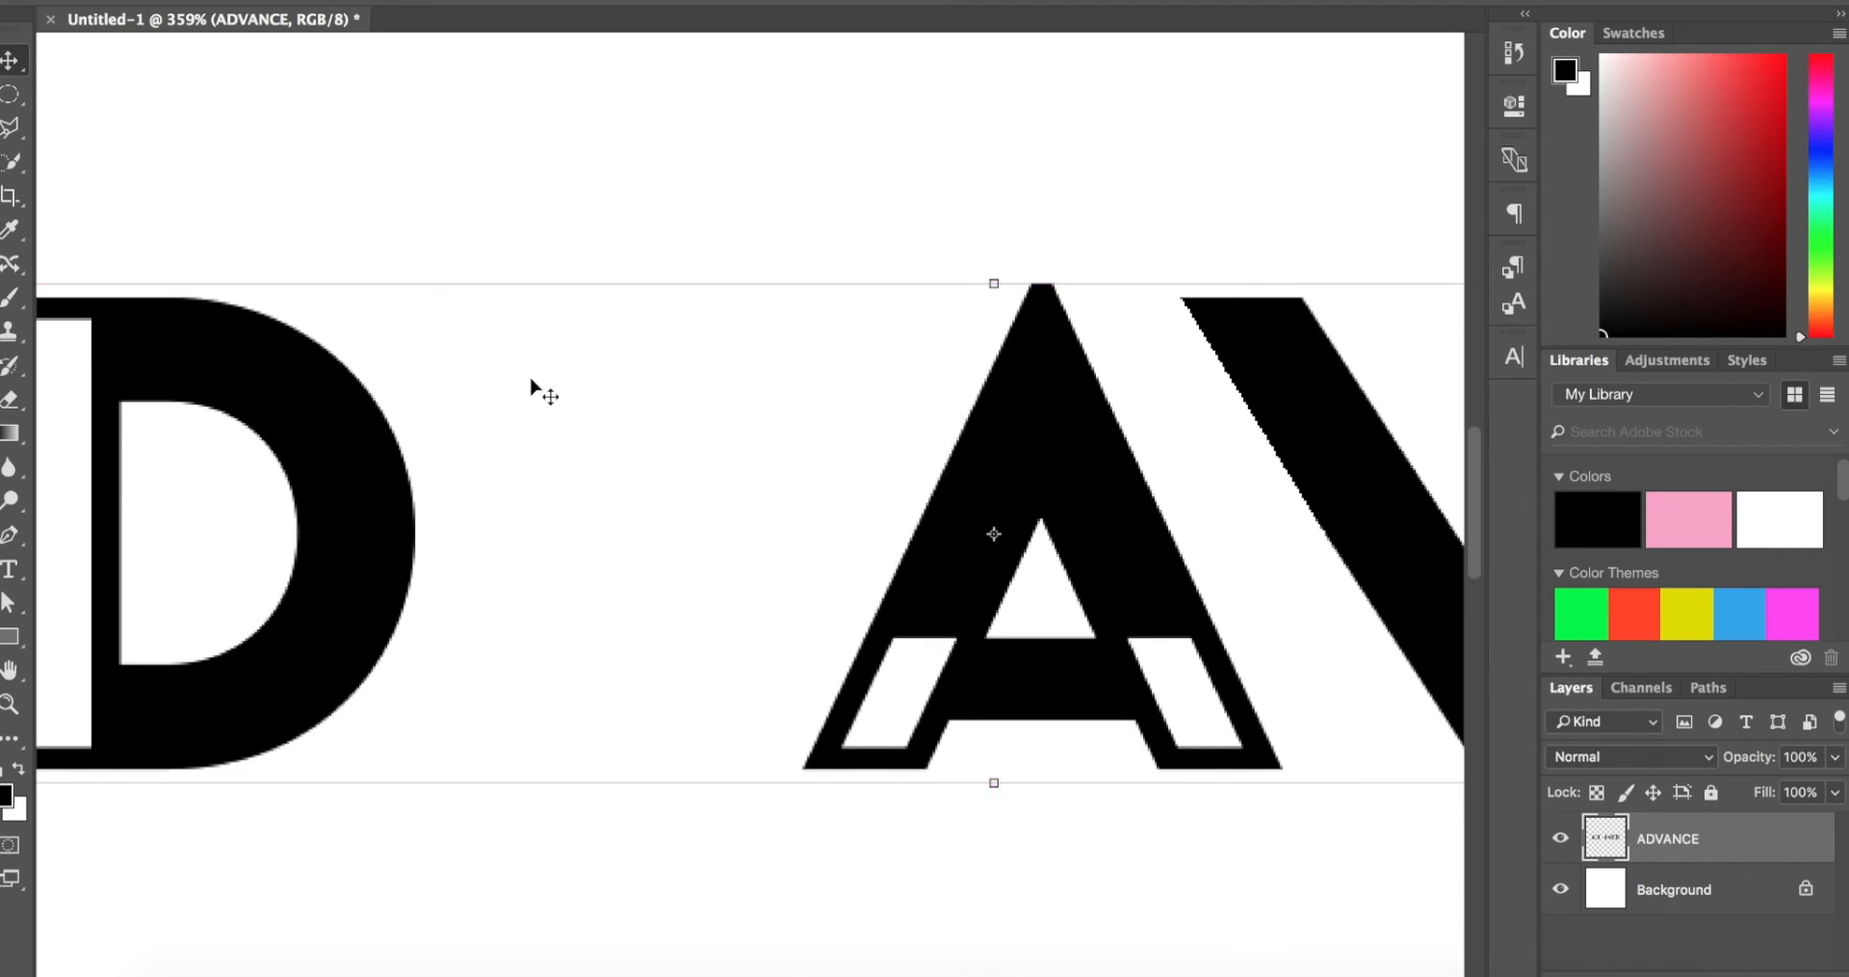
Step: Outline the modified N with the Polygonal Lasso and copy it to a new layer
scroll(531, 387, "right", 6)
key("super+minus")
scroll(531, 388, "left", 4)
scroll(530, 387, "right", 3)
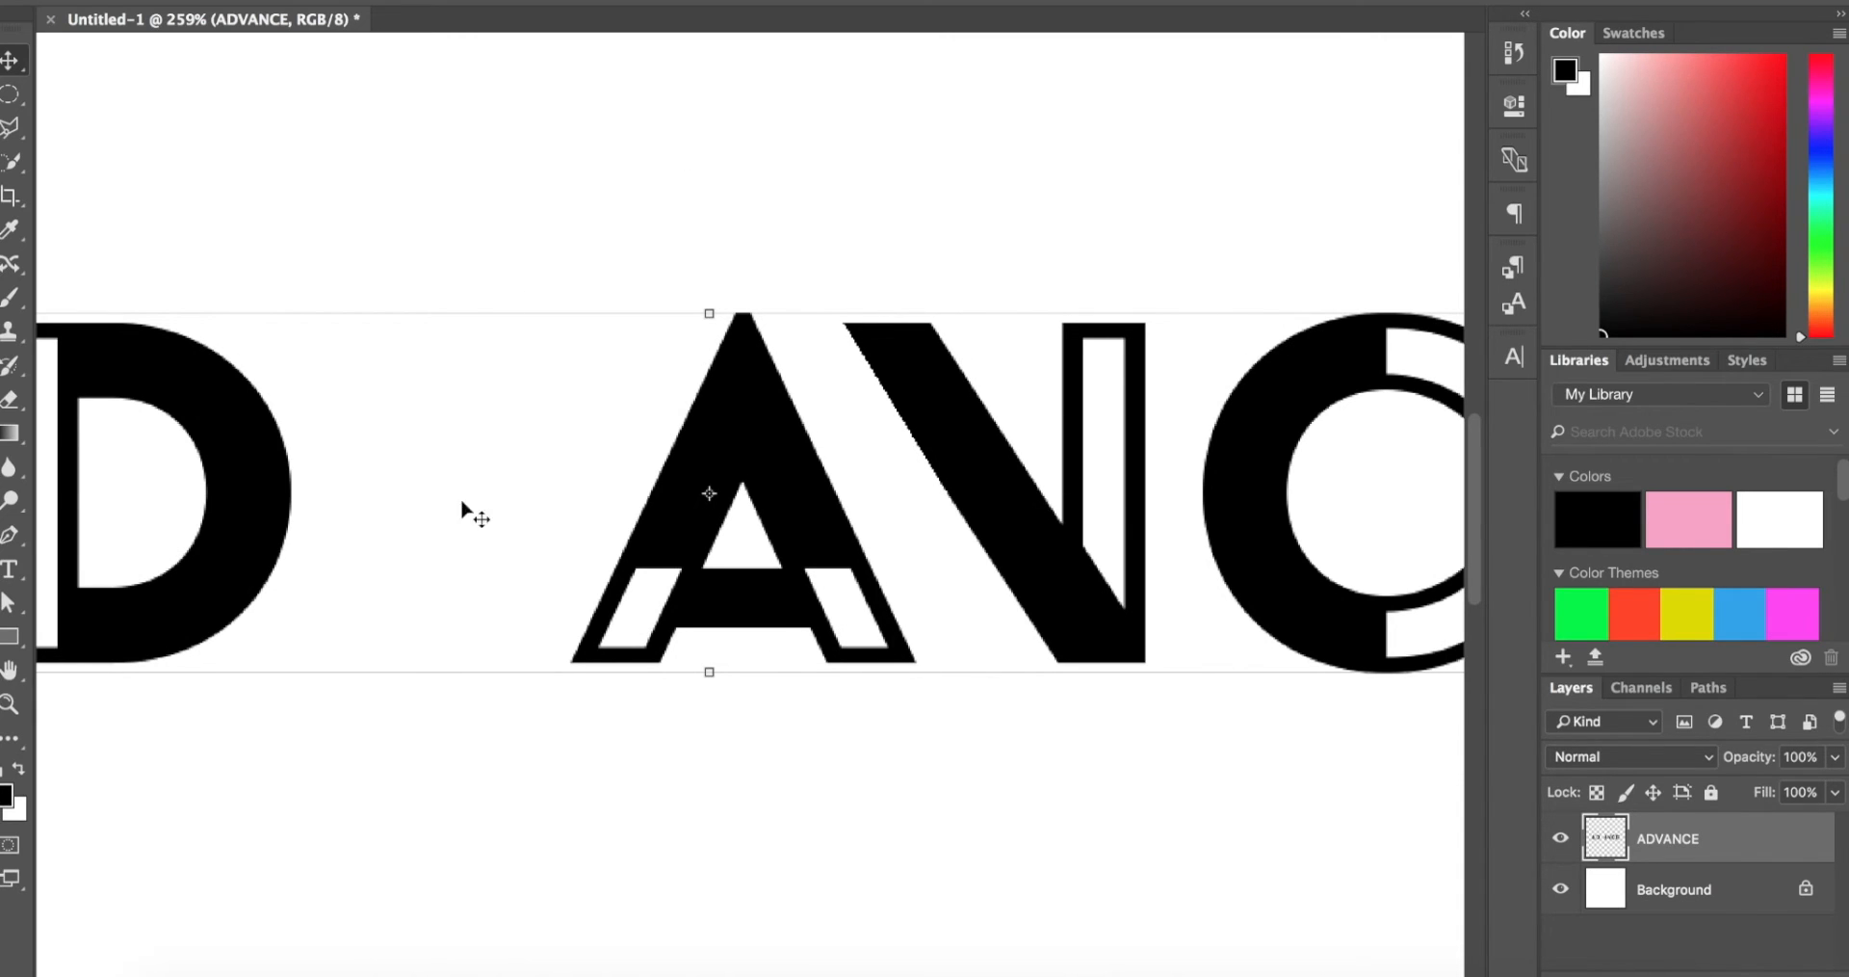
scroll(454, 550, "up", 3)
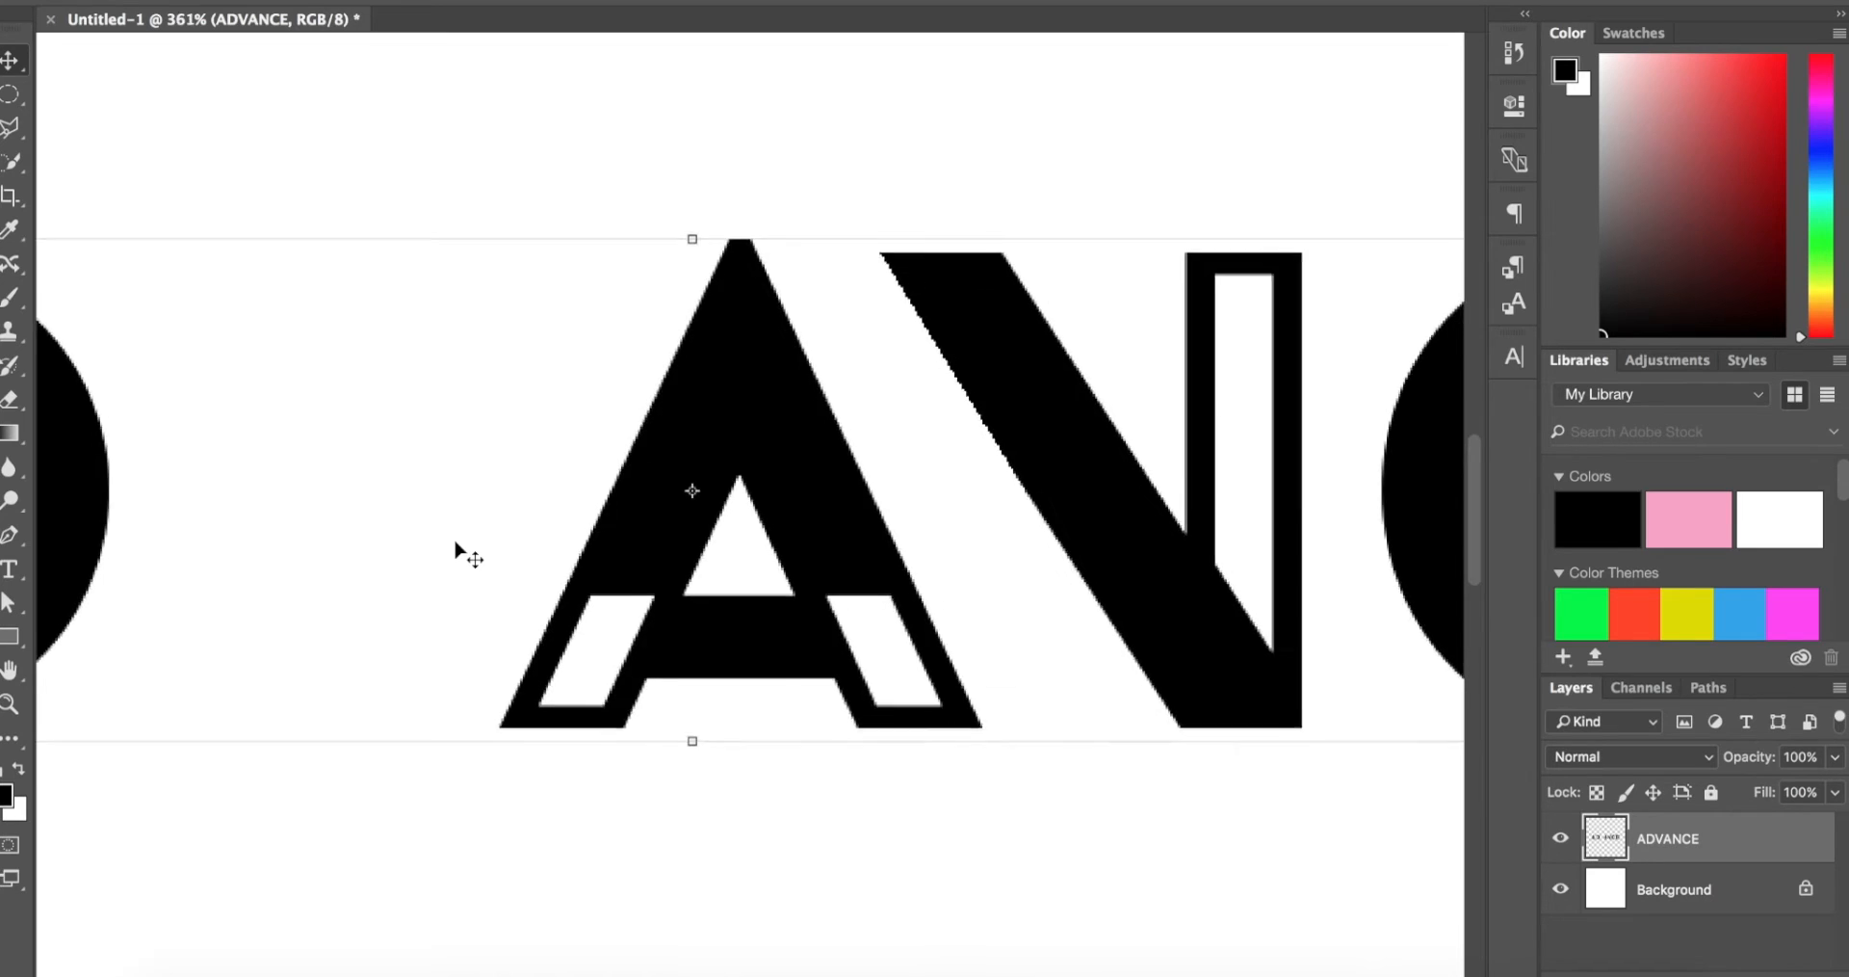
scroll(454, 550, "down", 7)
scroll(455, 550, "up", 5)
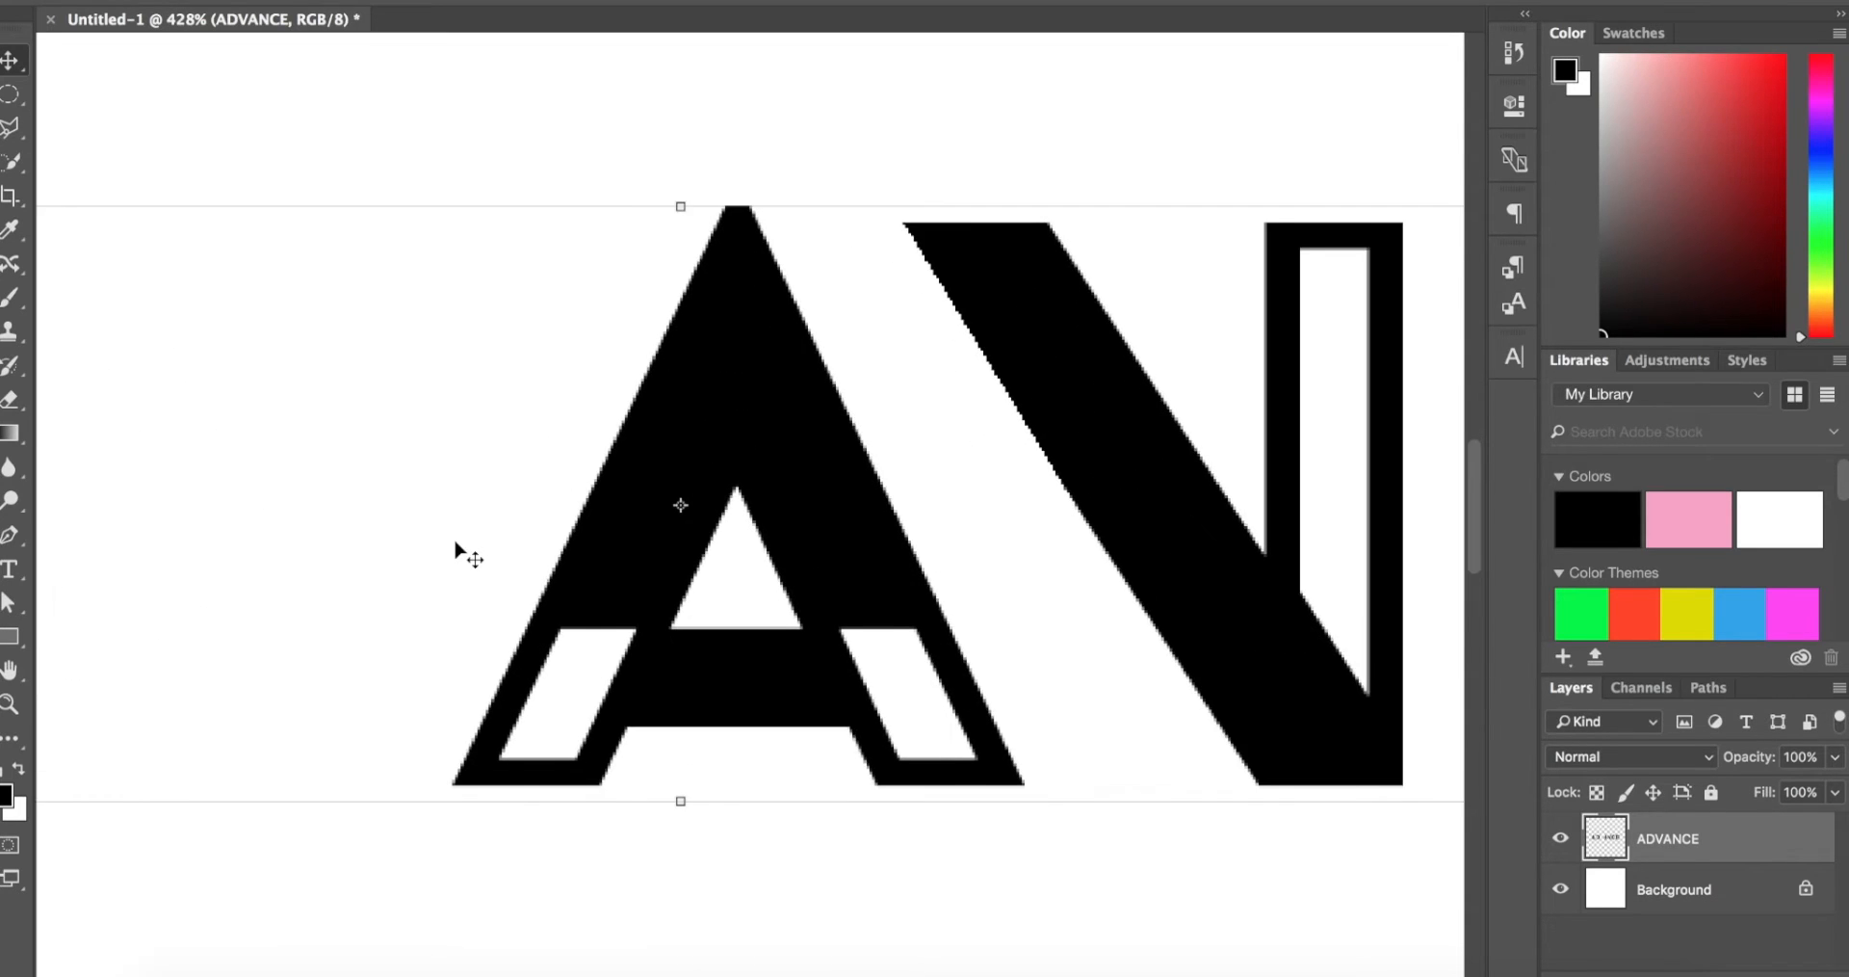
key("l")
left_click(522, 213)
left_click(894, 853)
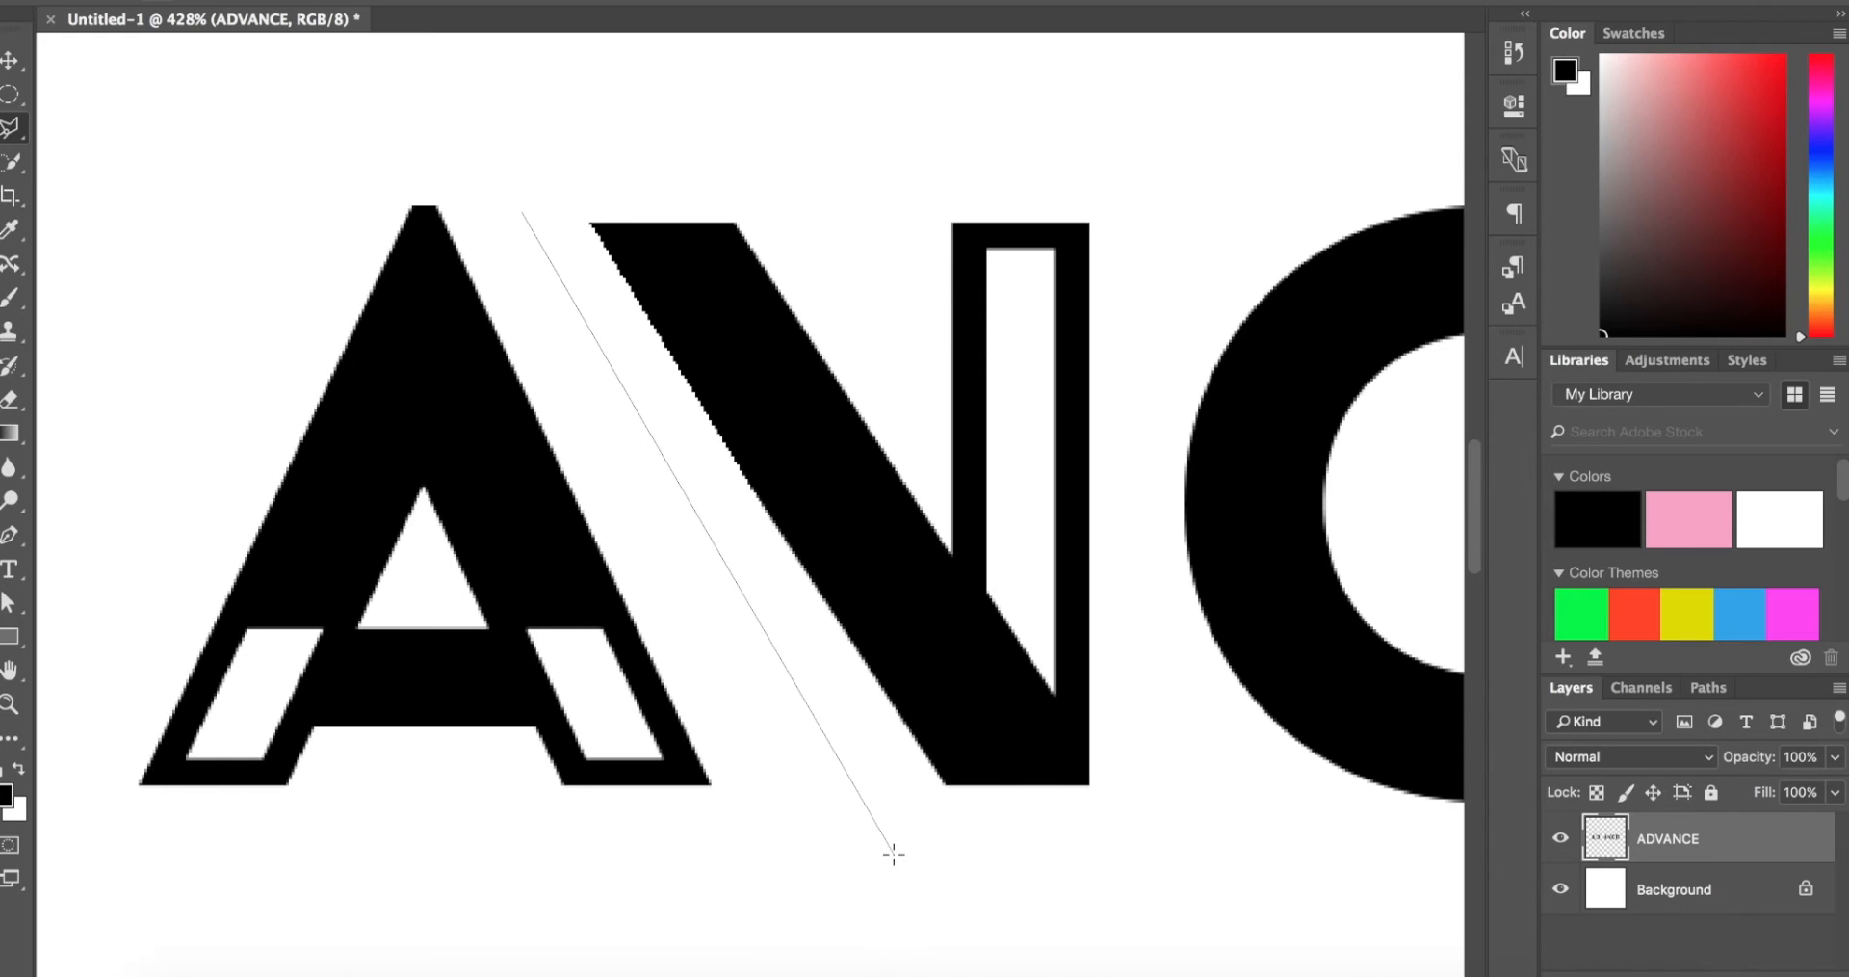
left_click(1173, 868)
double_click(1137, 121)
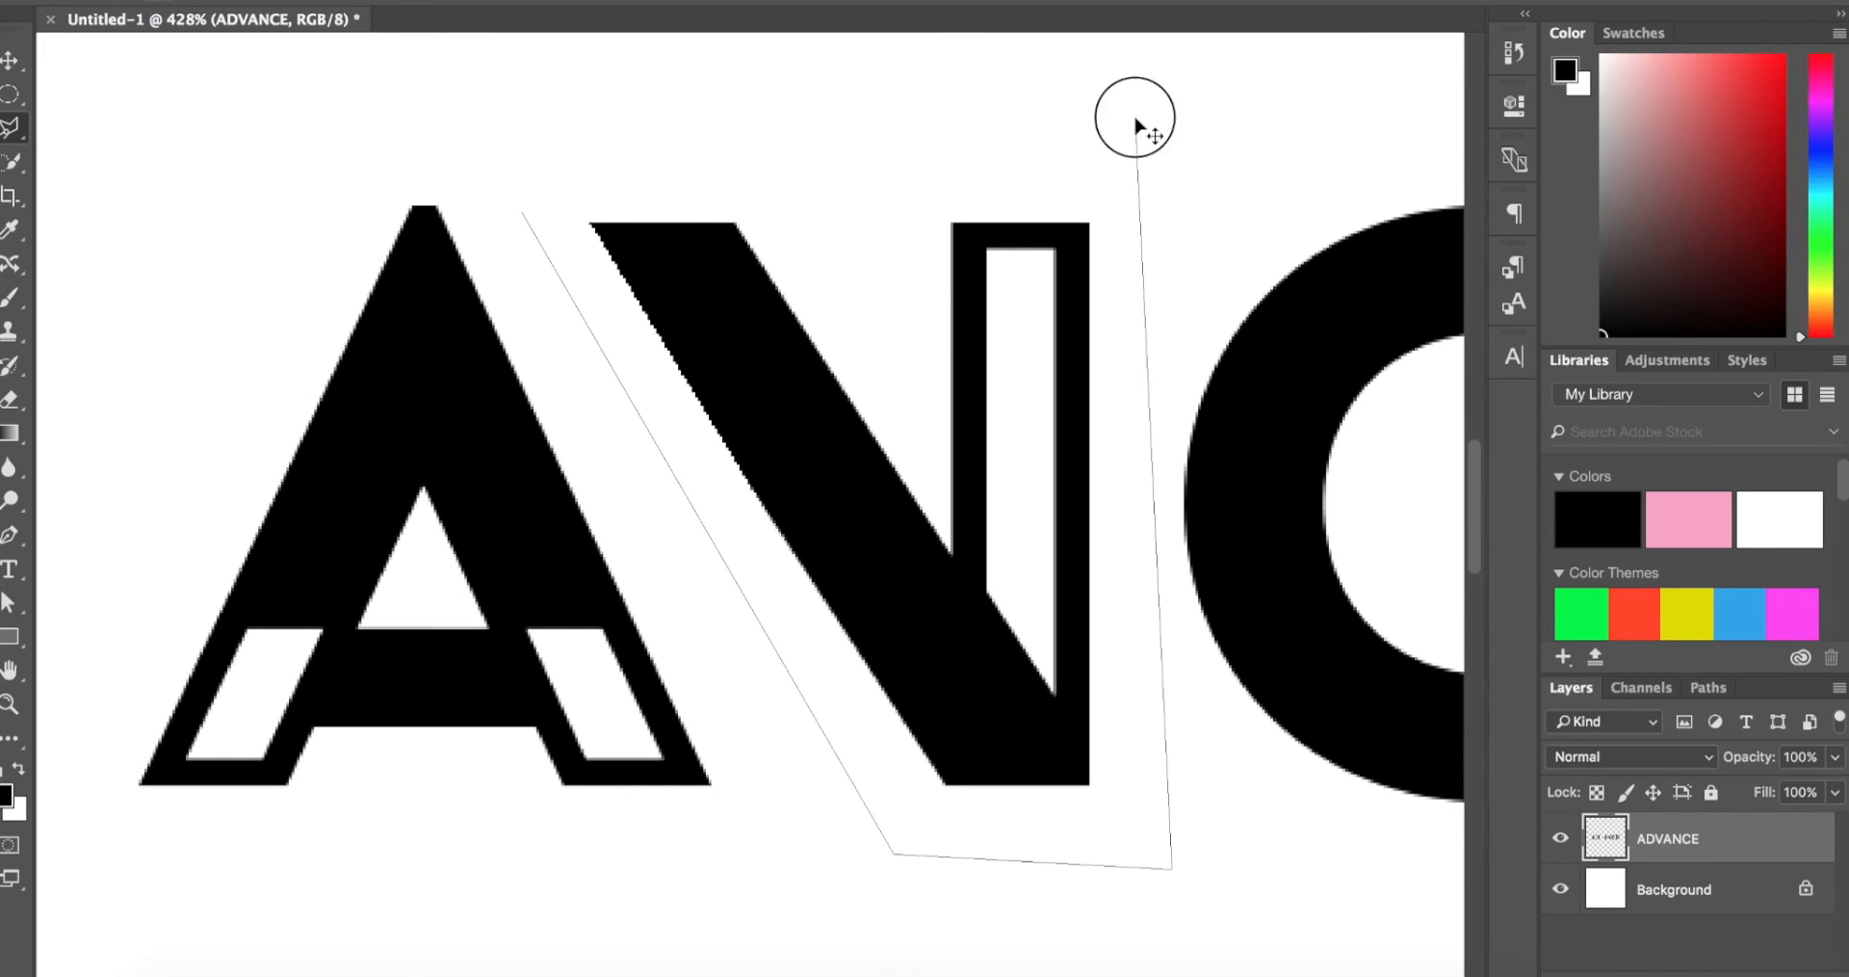
key("ctrl+t")
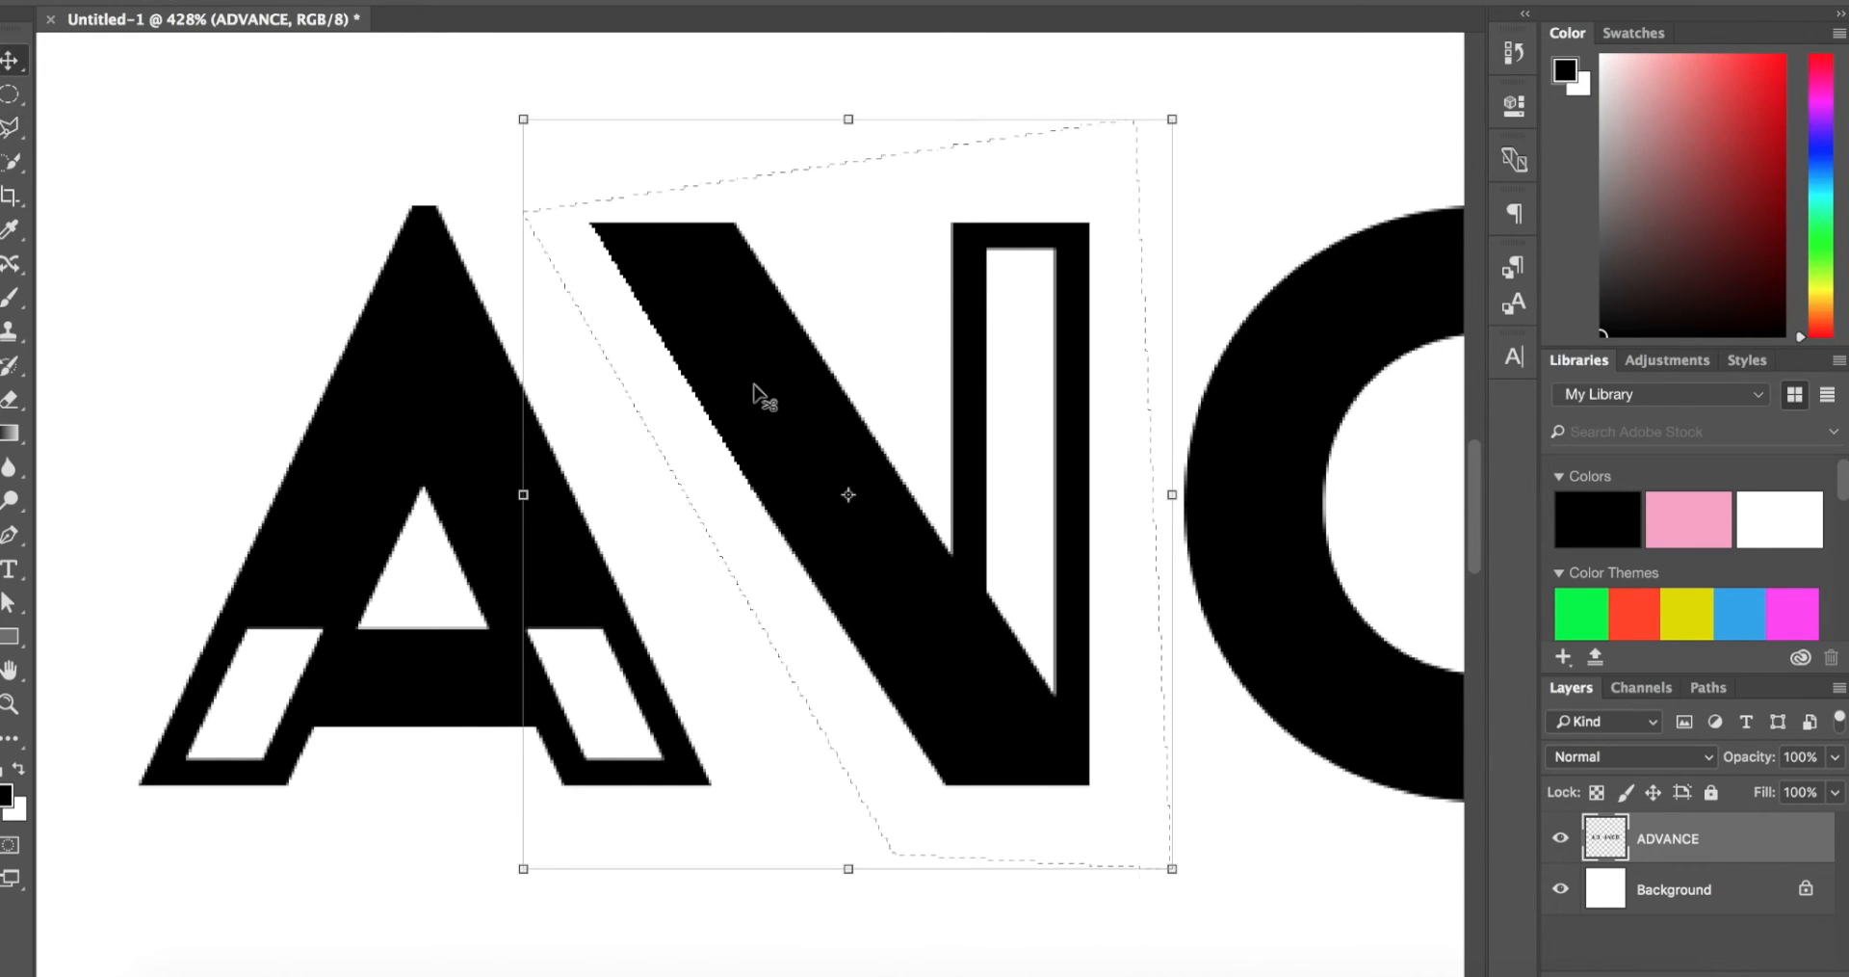
key("super+minus")
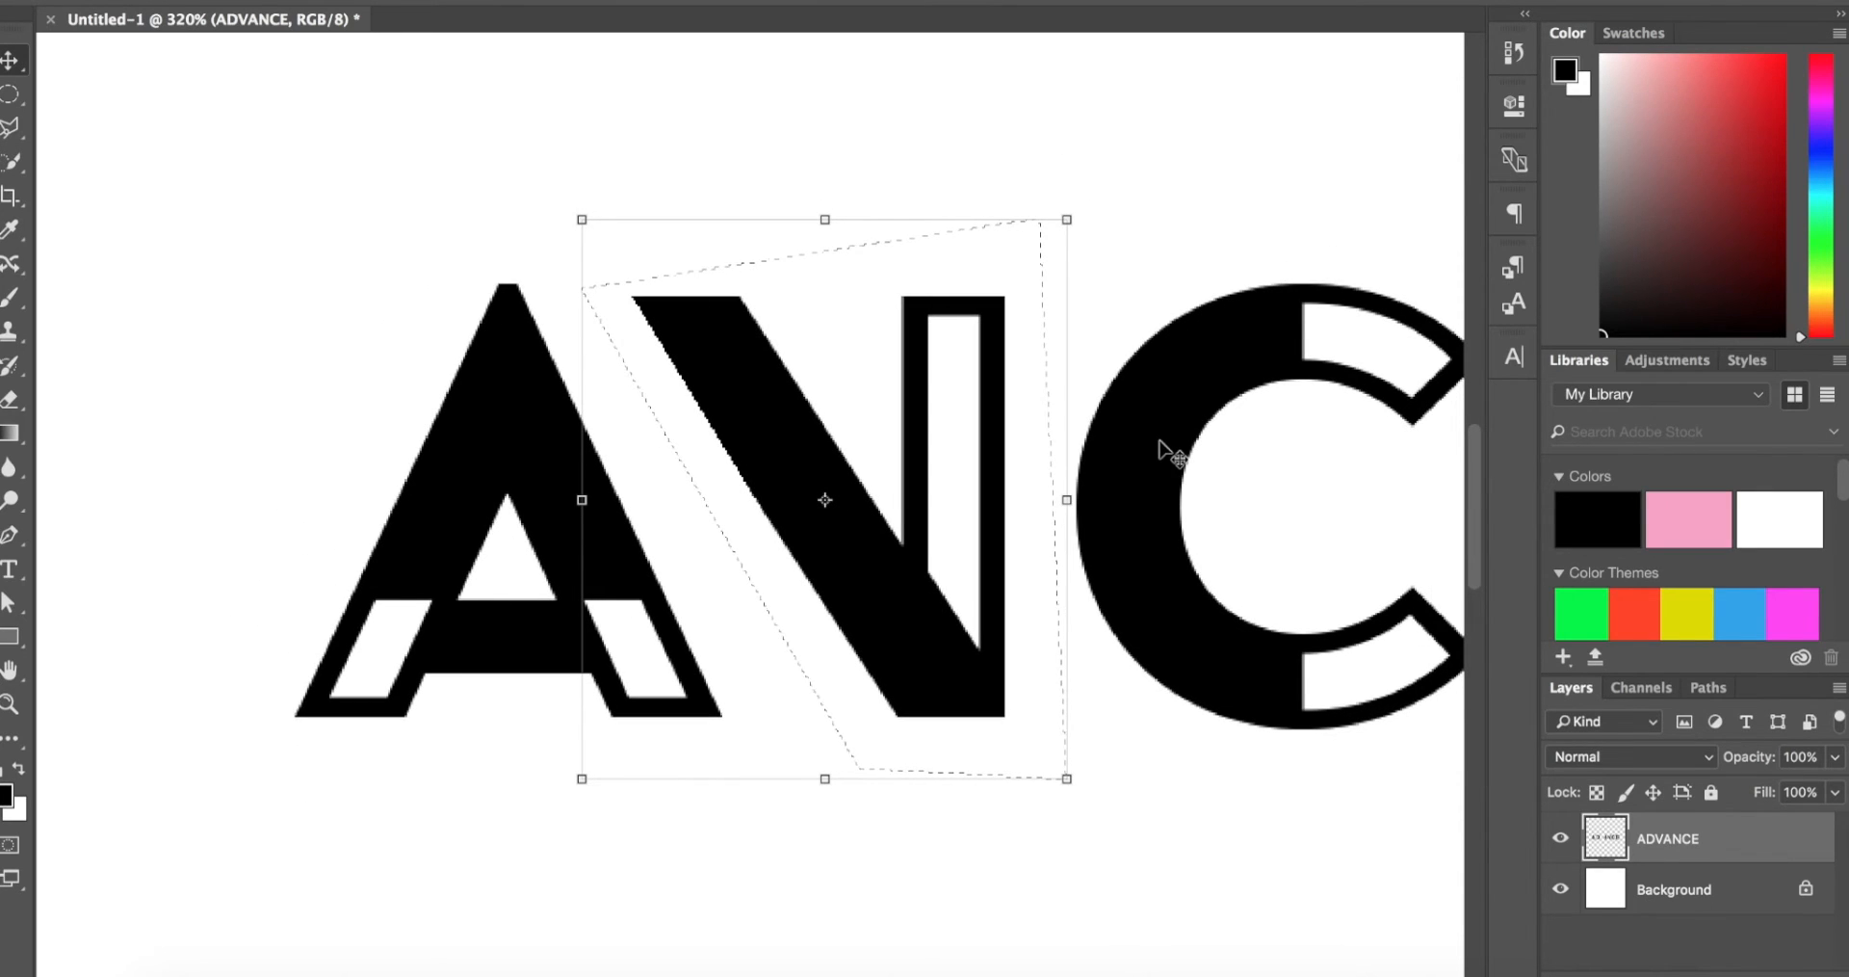
key("super+j")
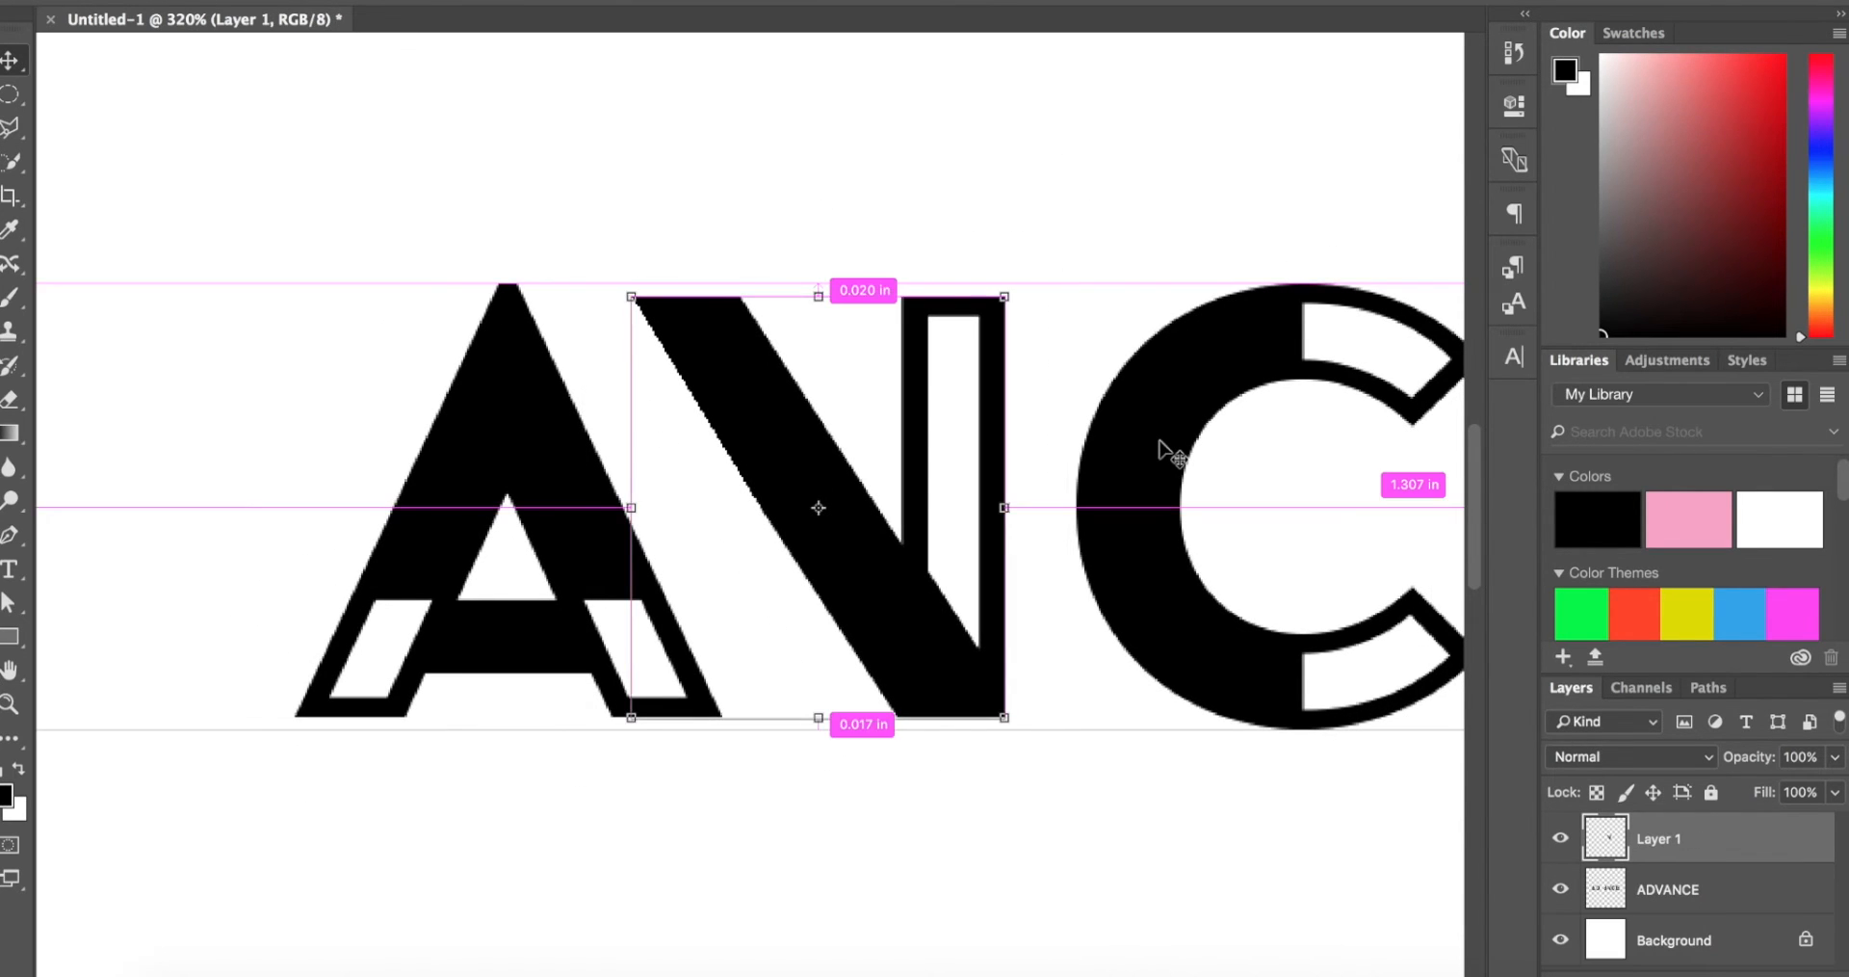
Step: Move the copied N into the gap between the D and the second A
key("super+plus")
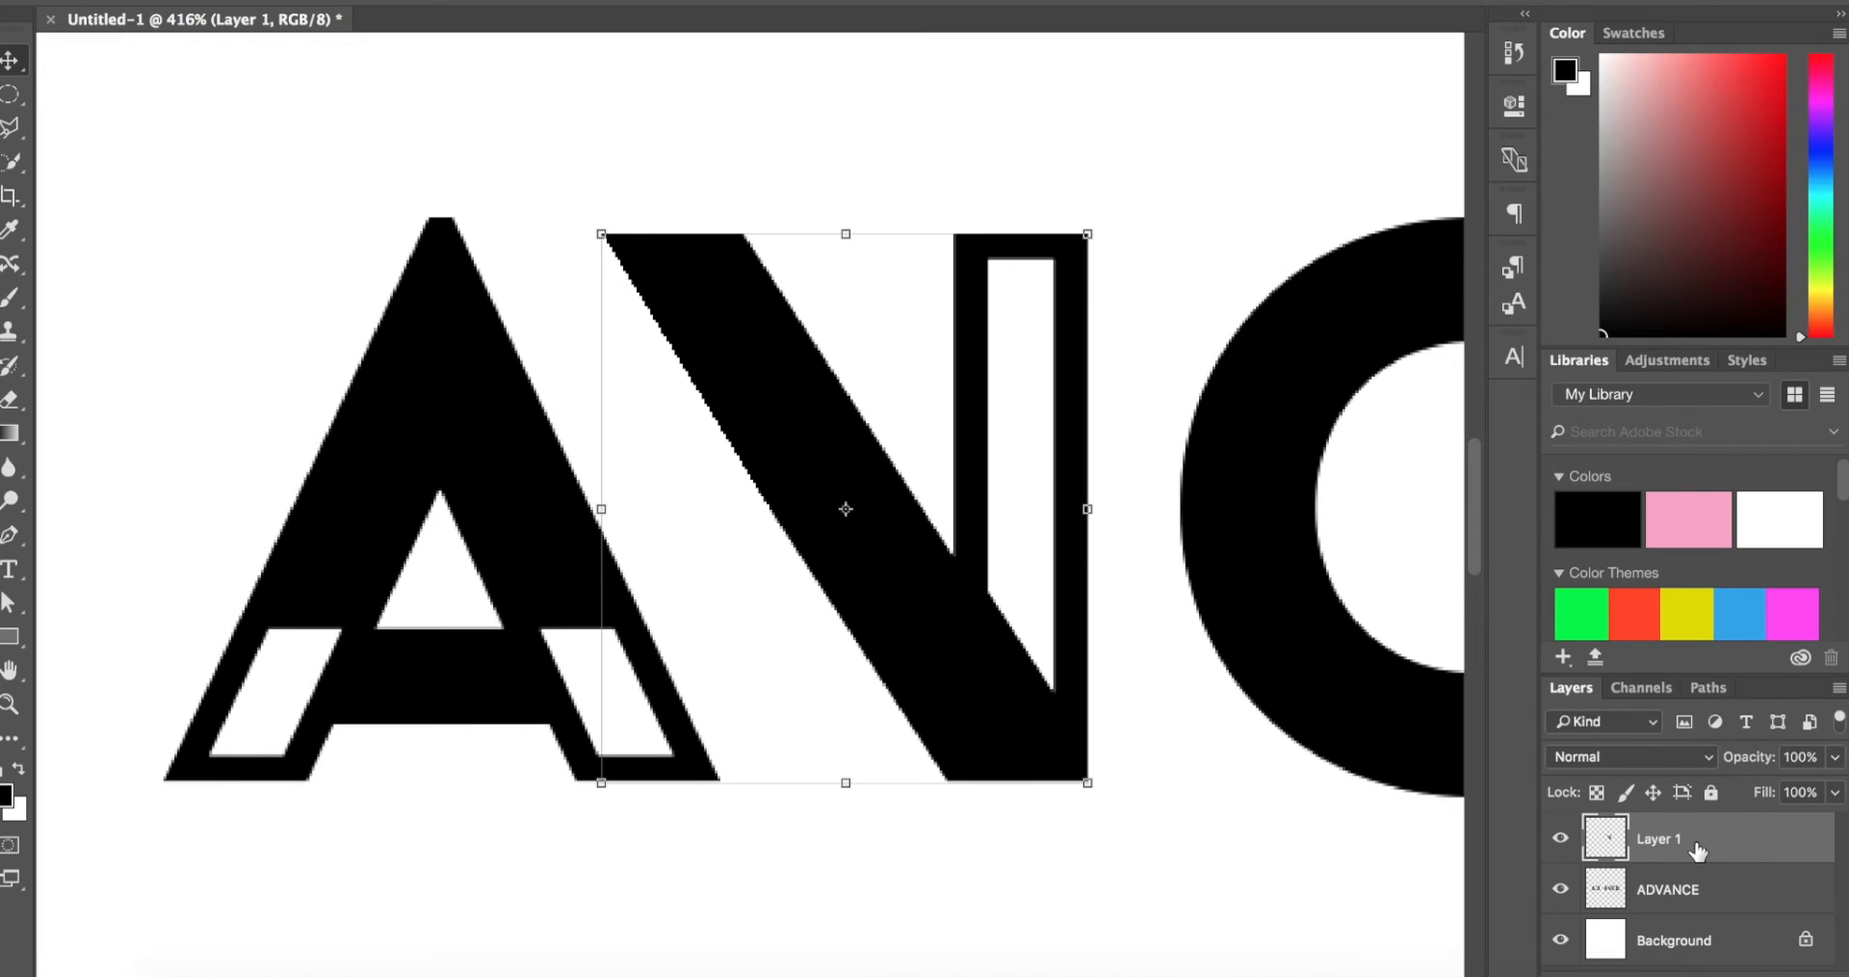
left_click_drag(995, 404, 1072, 359)
key("super+minus")
key("super+minus")
key("super+minus")
key("super+minus")
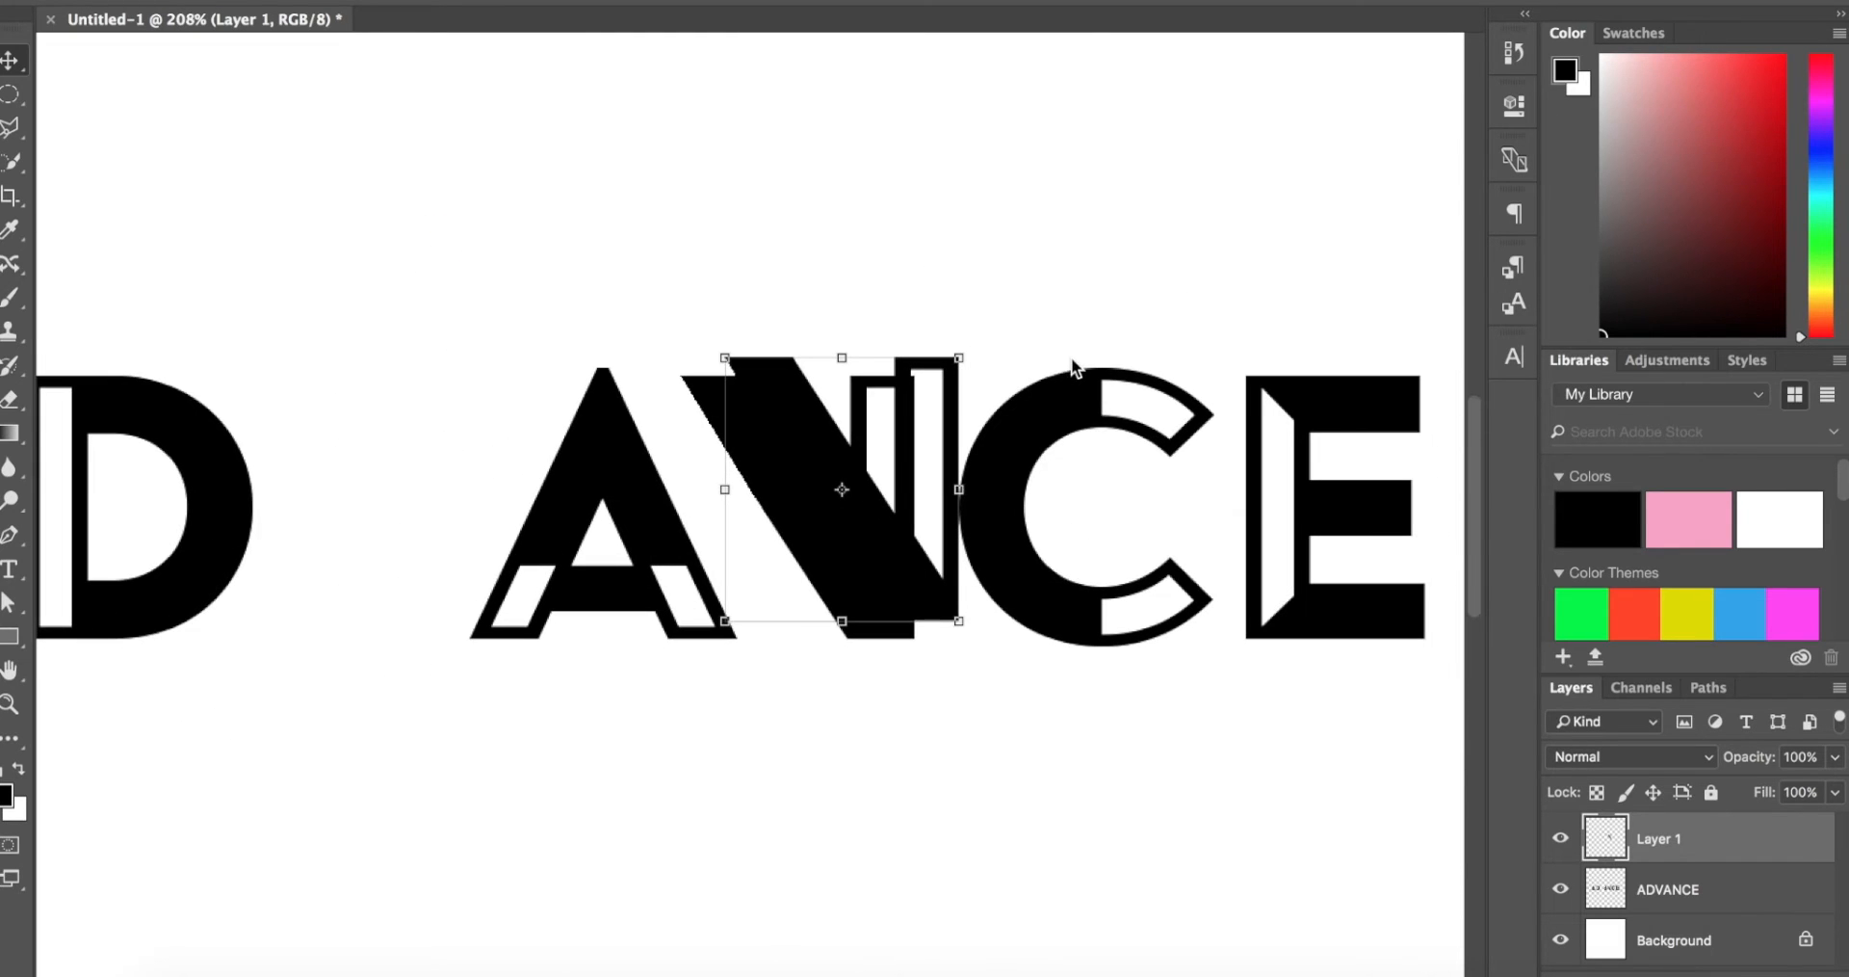
left_click_drag(948, 414, 456, 416)
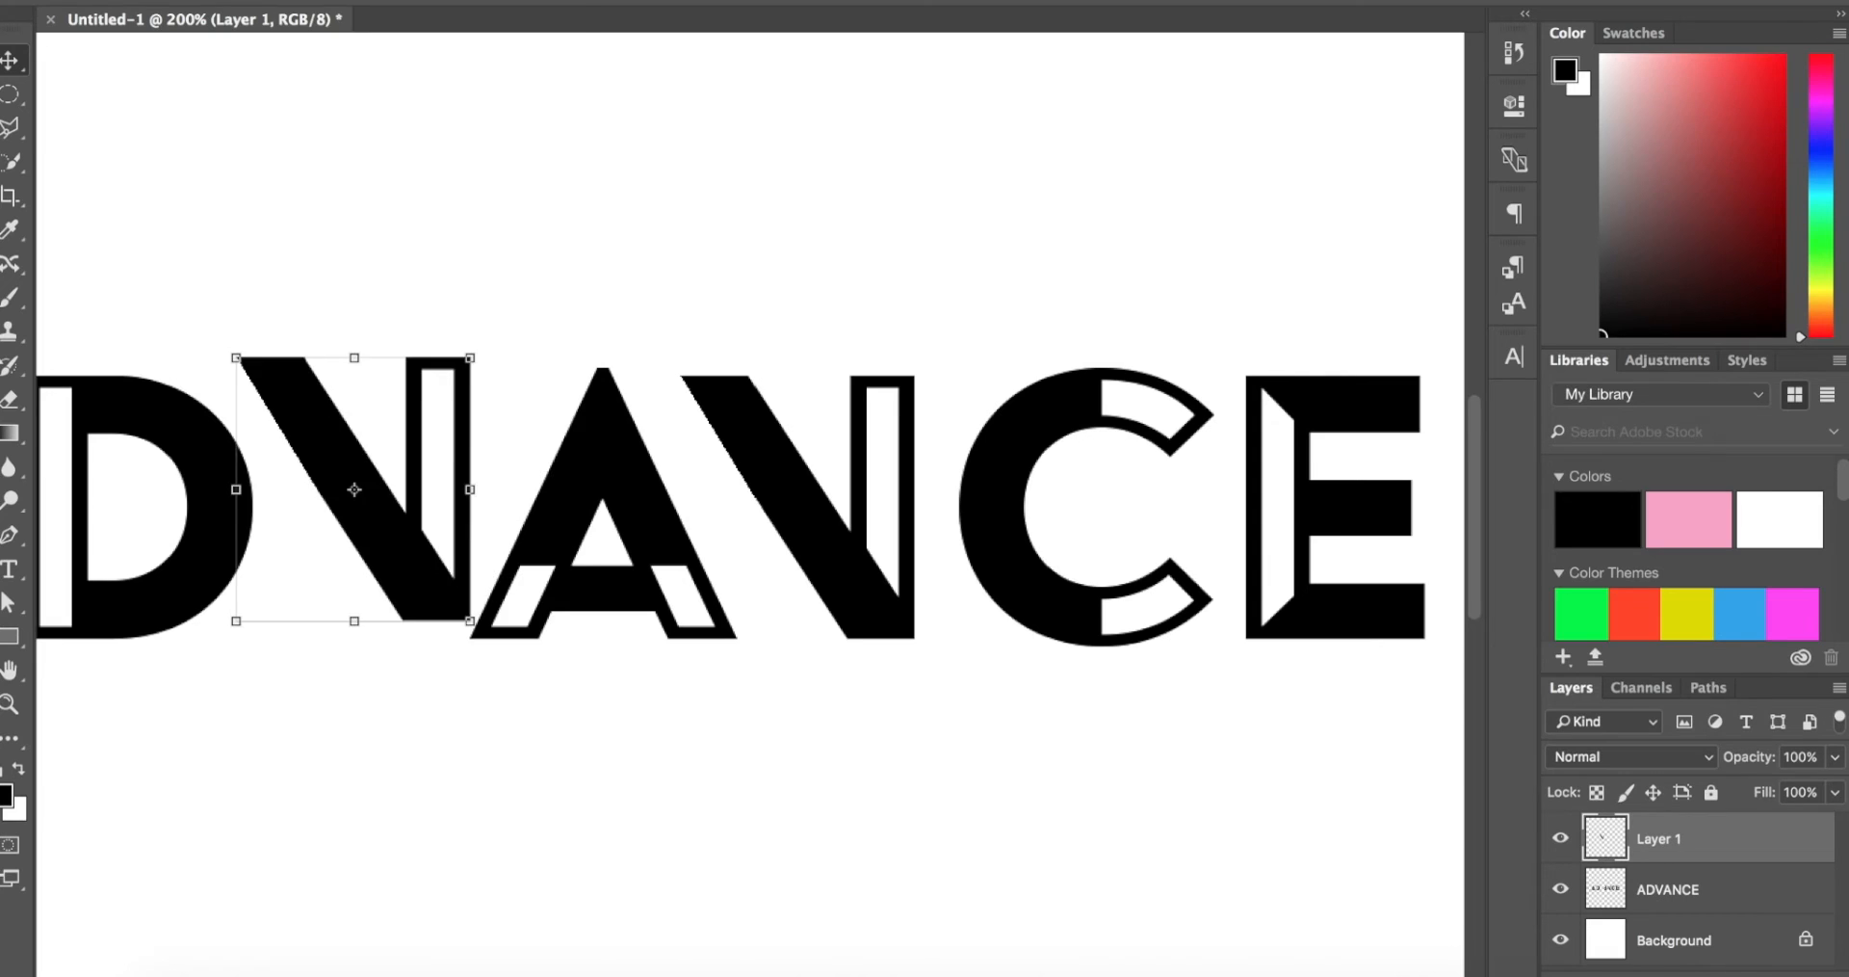
Step: Flip the copied N horizontally and line it up with the other letters in the gap as the V
left_click(289, 0)
mouse_move(337, 496)
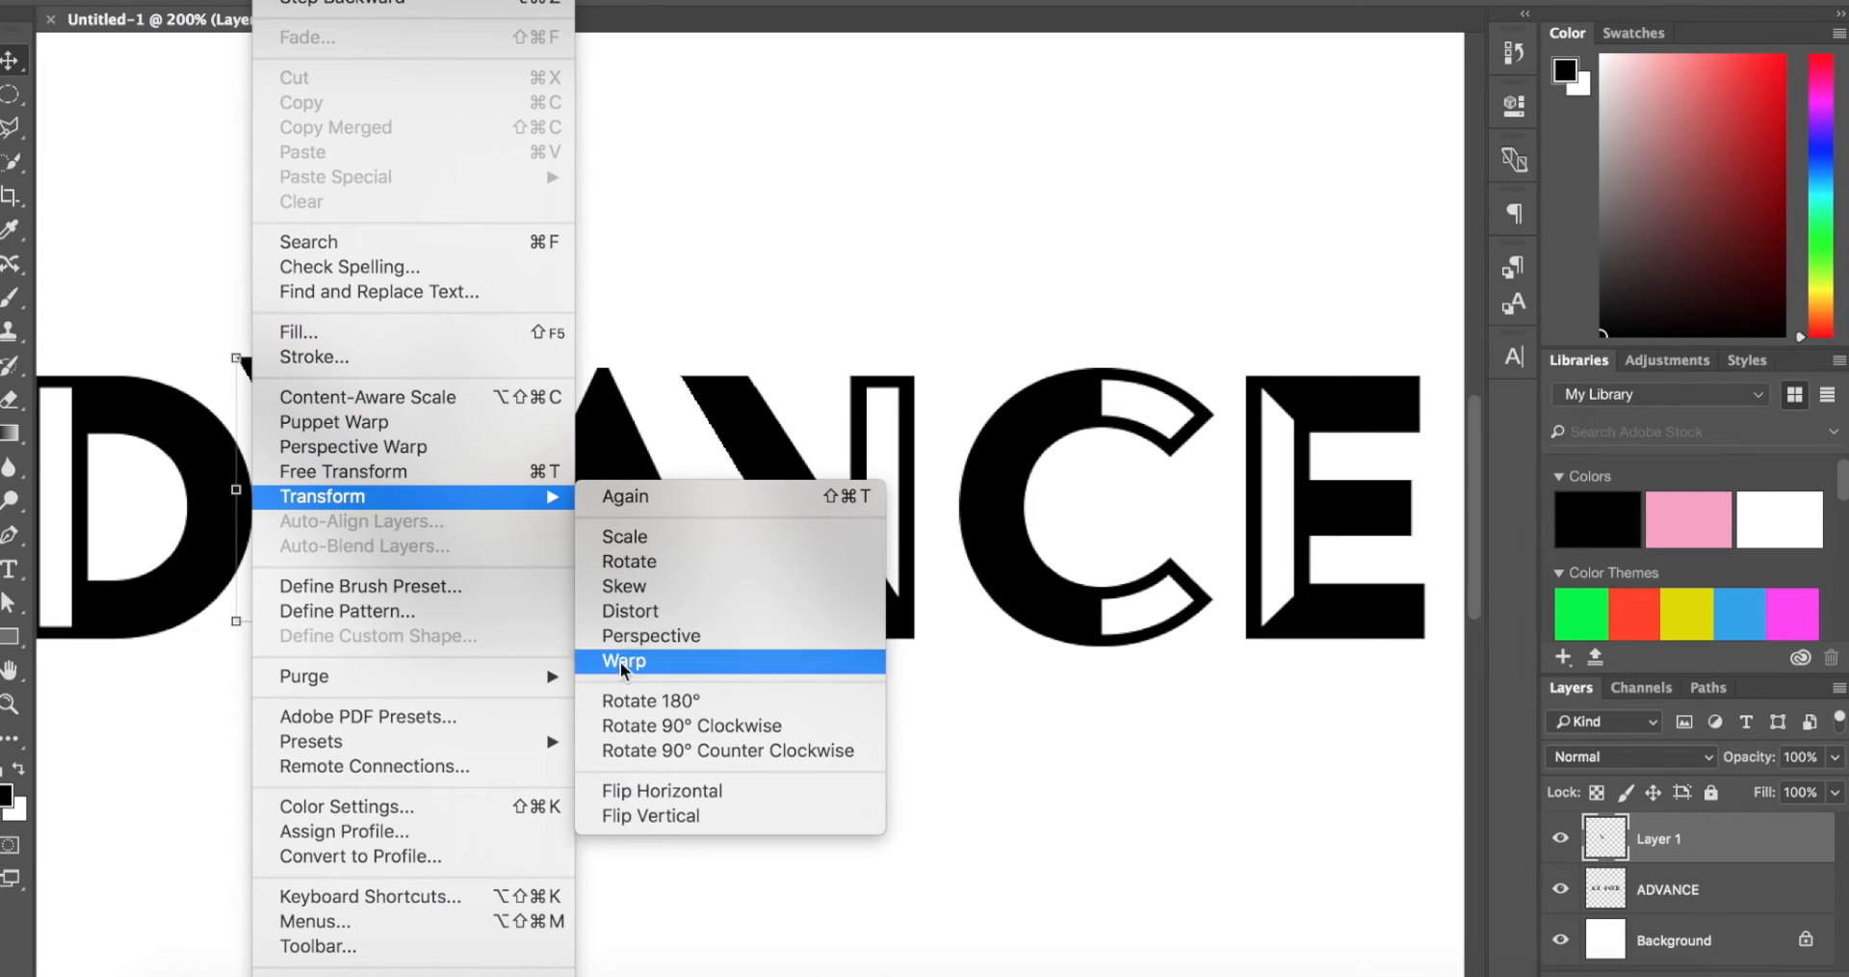
left_click(747, 796)
left_click_drag(358, 396, 434, 431)
scroll(674, 533, "left", 4)
key("z")
key("super+minus")
left_click_drag(674, 527, 675, 528)
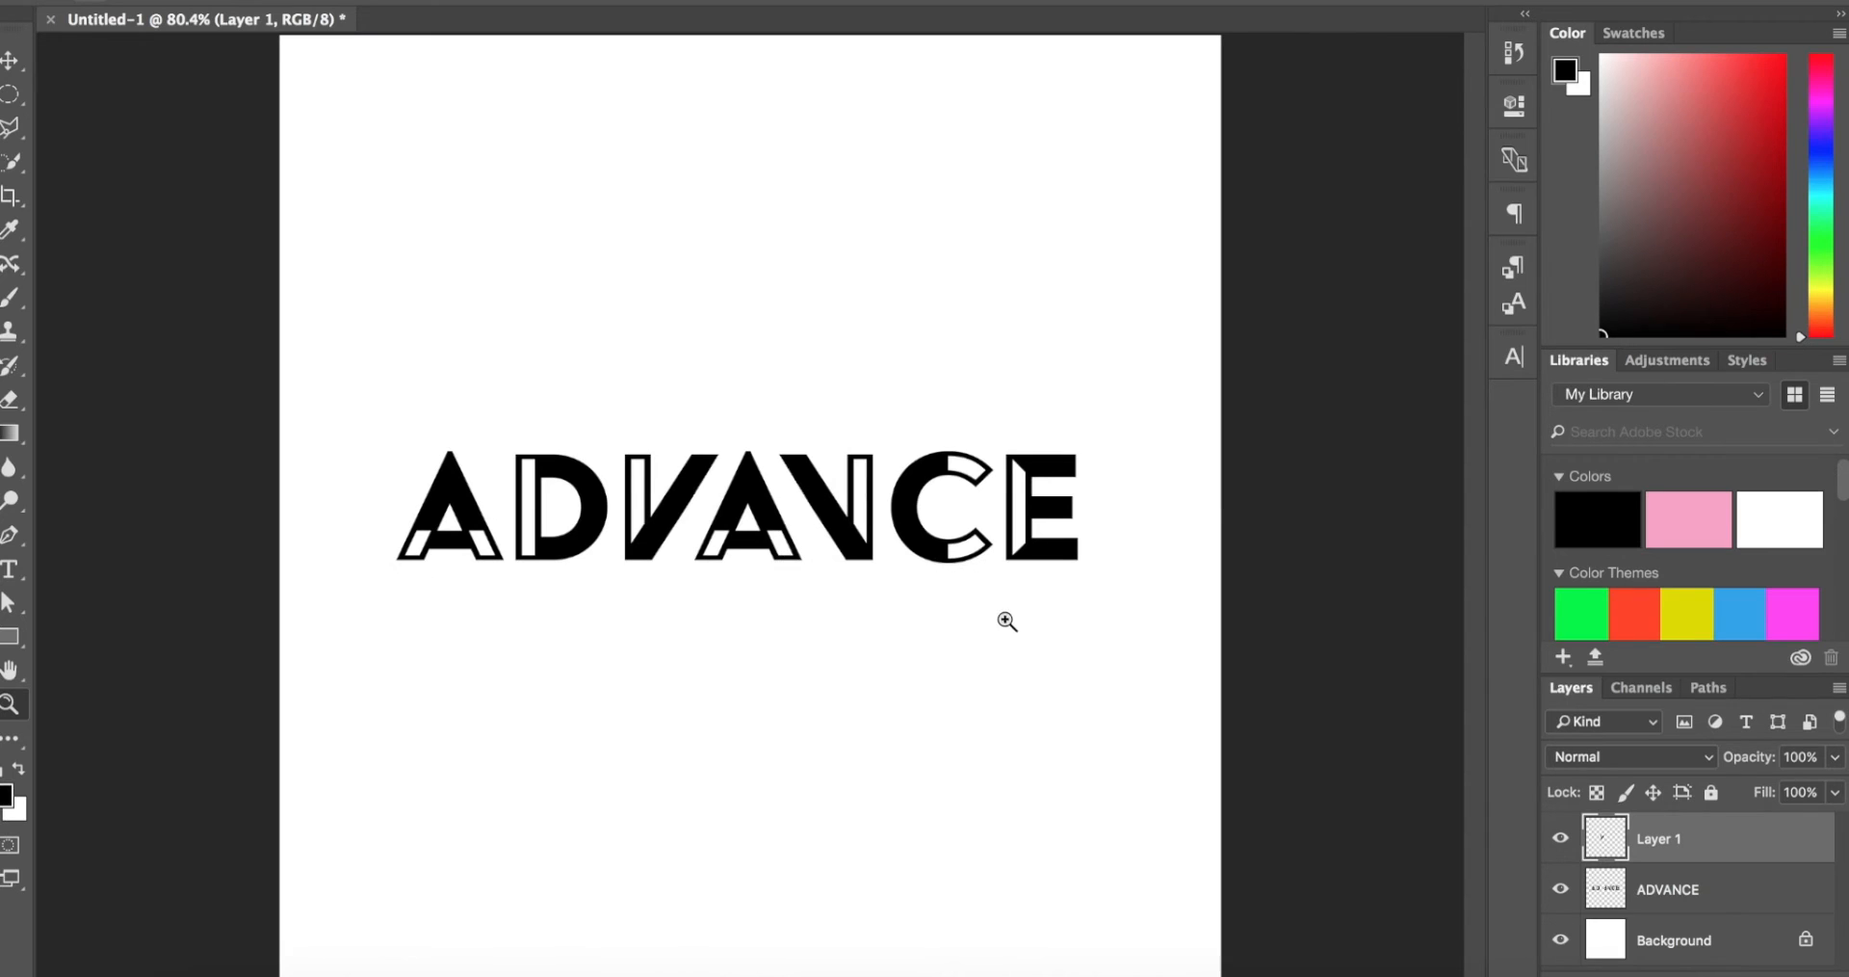
Step: On the ADVANCE layer, cut out the second A's crossbar with a Polygonal Lasso selection between its inner leg edges, then deselect
left_click_drag(781, 581, 886, 578)
left_click_drag(683, 555, 683, 554)
left_click(1759, 888)
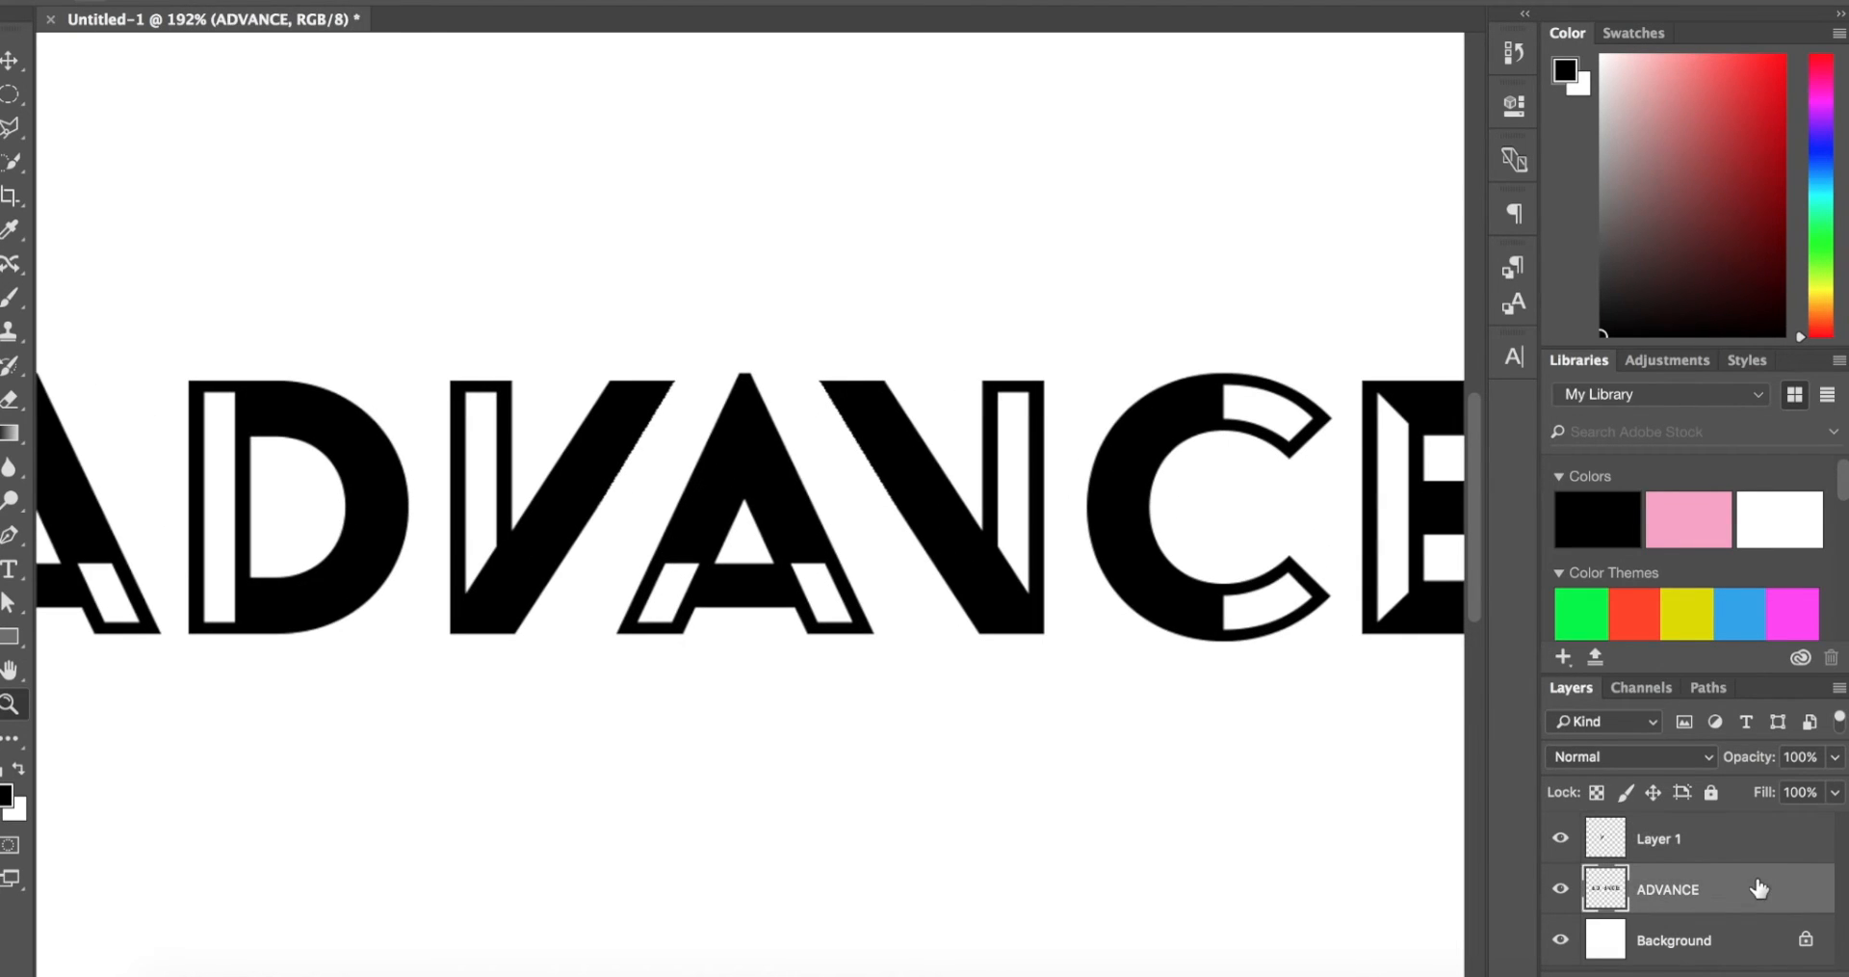
key("l")
scroll(740, 520, "up", 4)
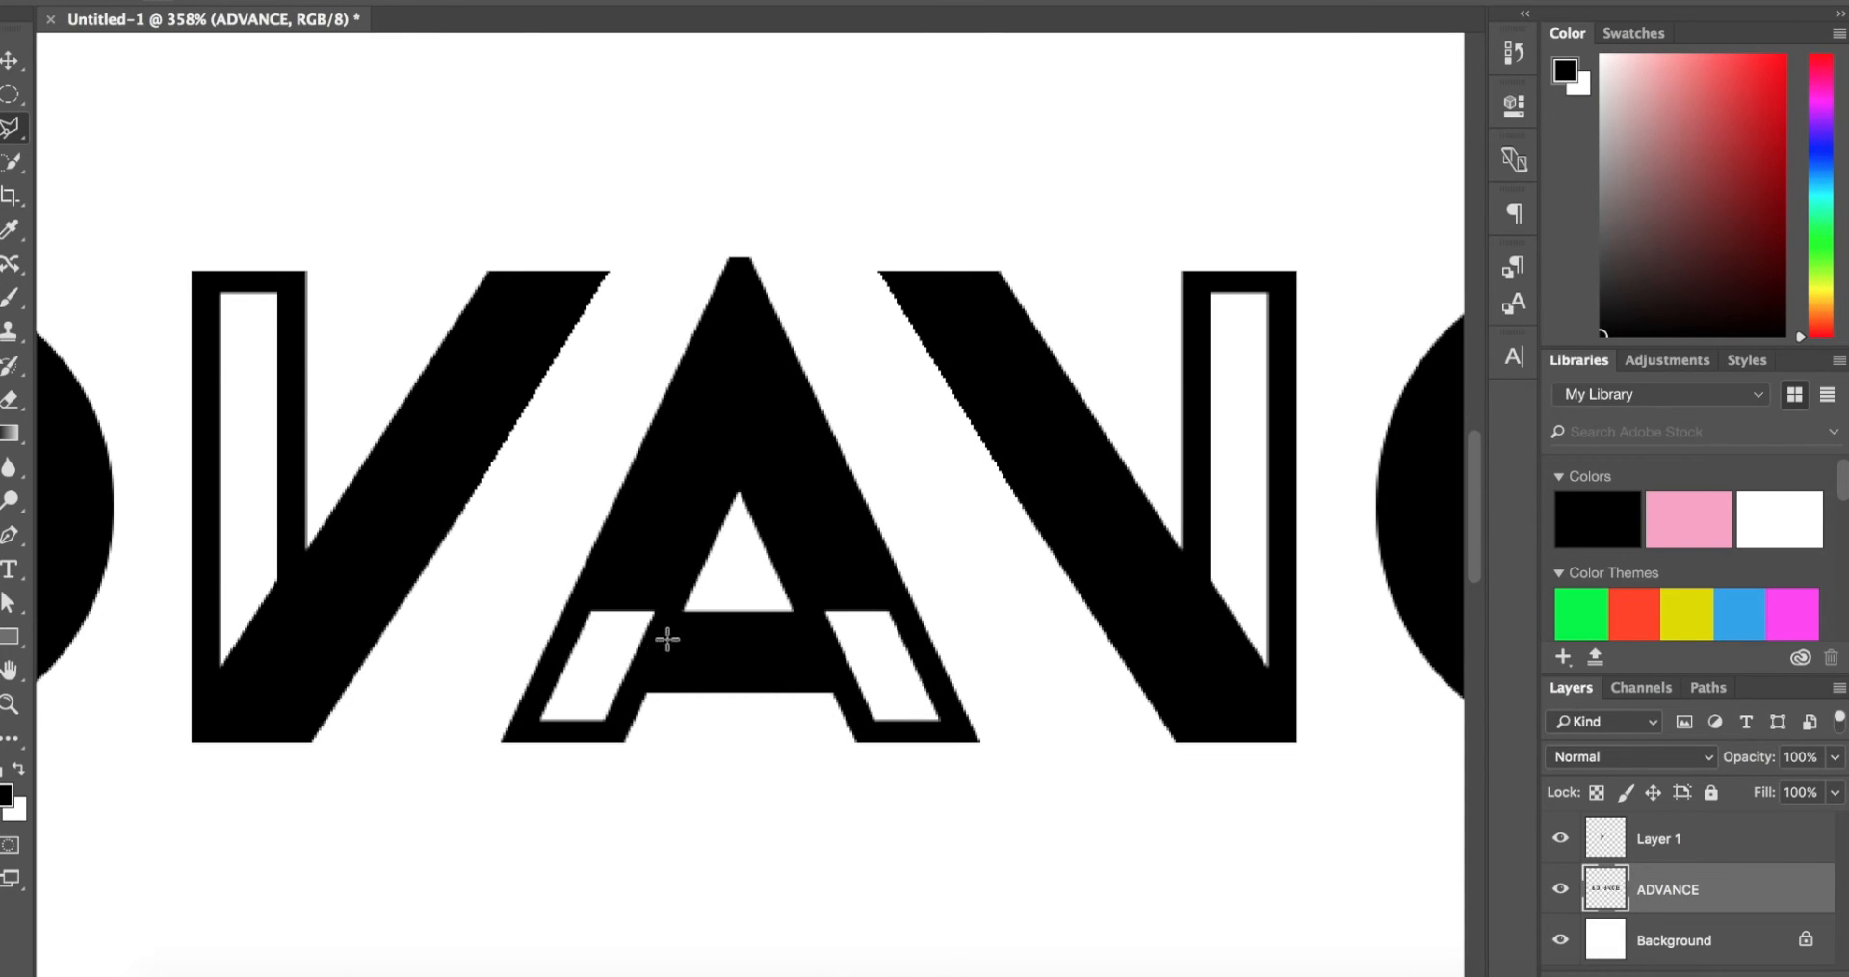
scroll(702, 609, "up", 8)
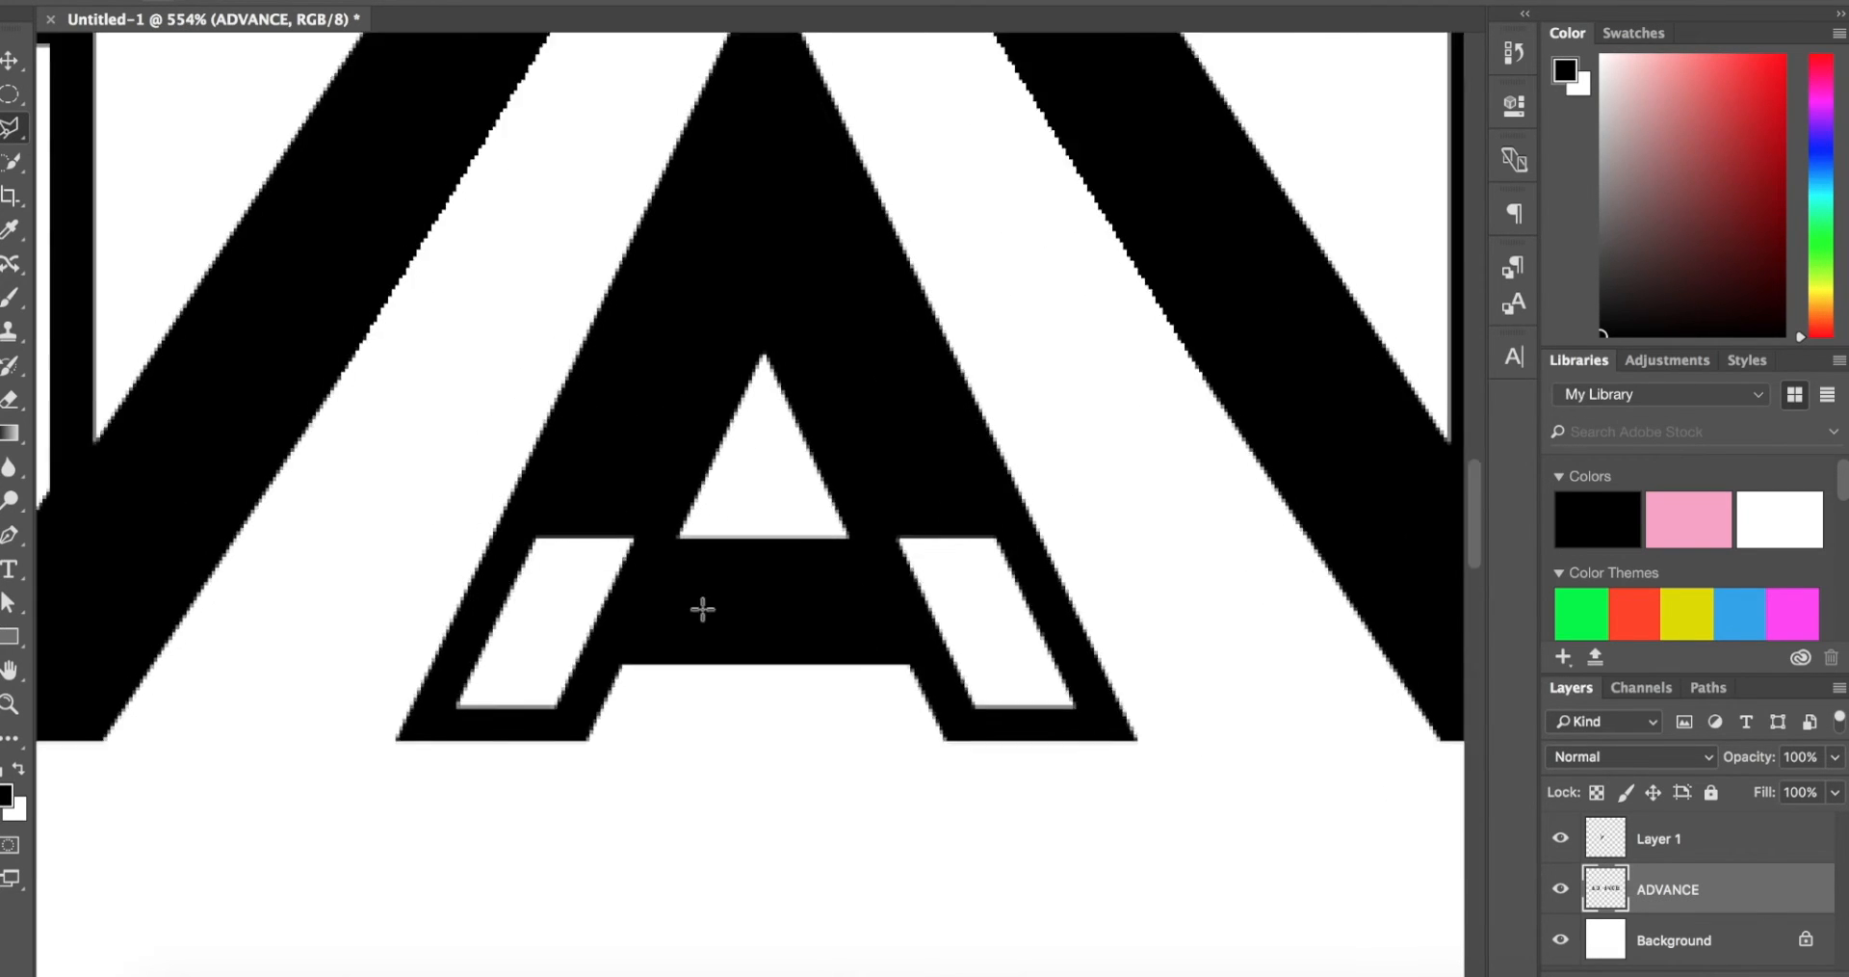
scroll(702, 608, "down", 3)
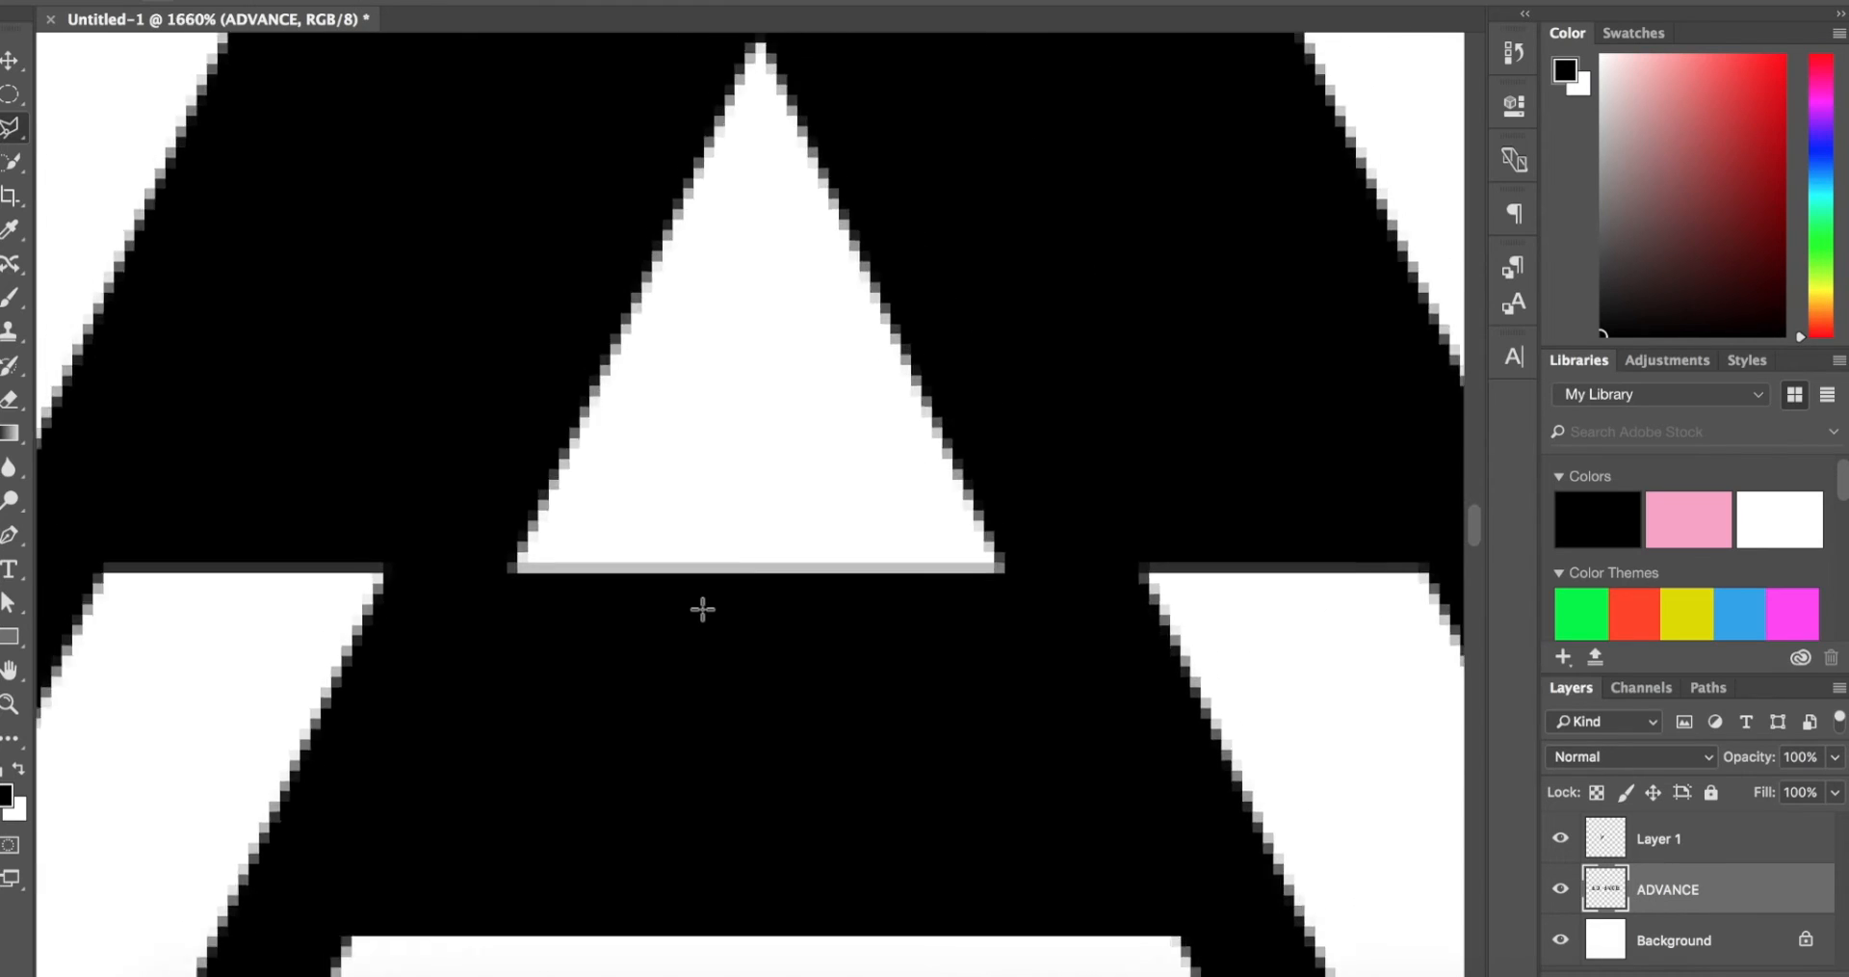
left_click(638, 386)
scroll(554, 539, "down", 4)
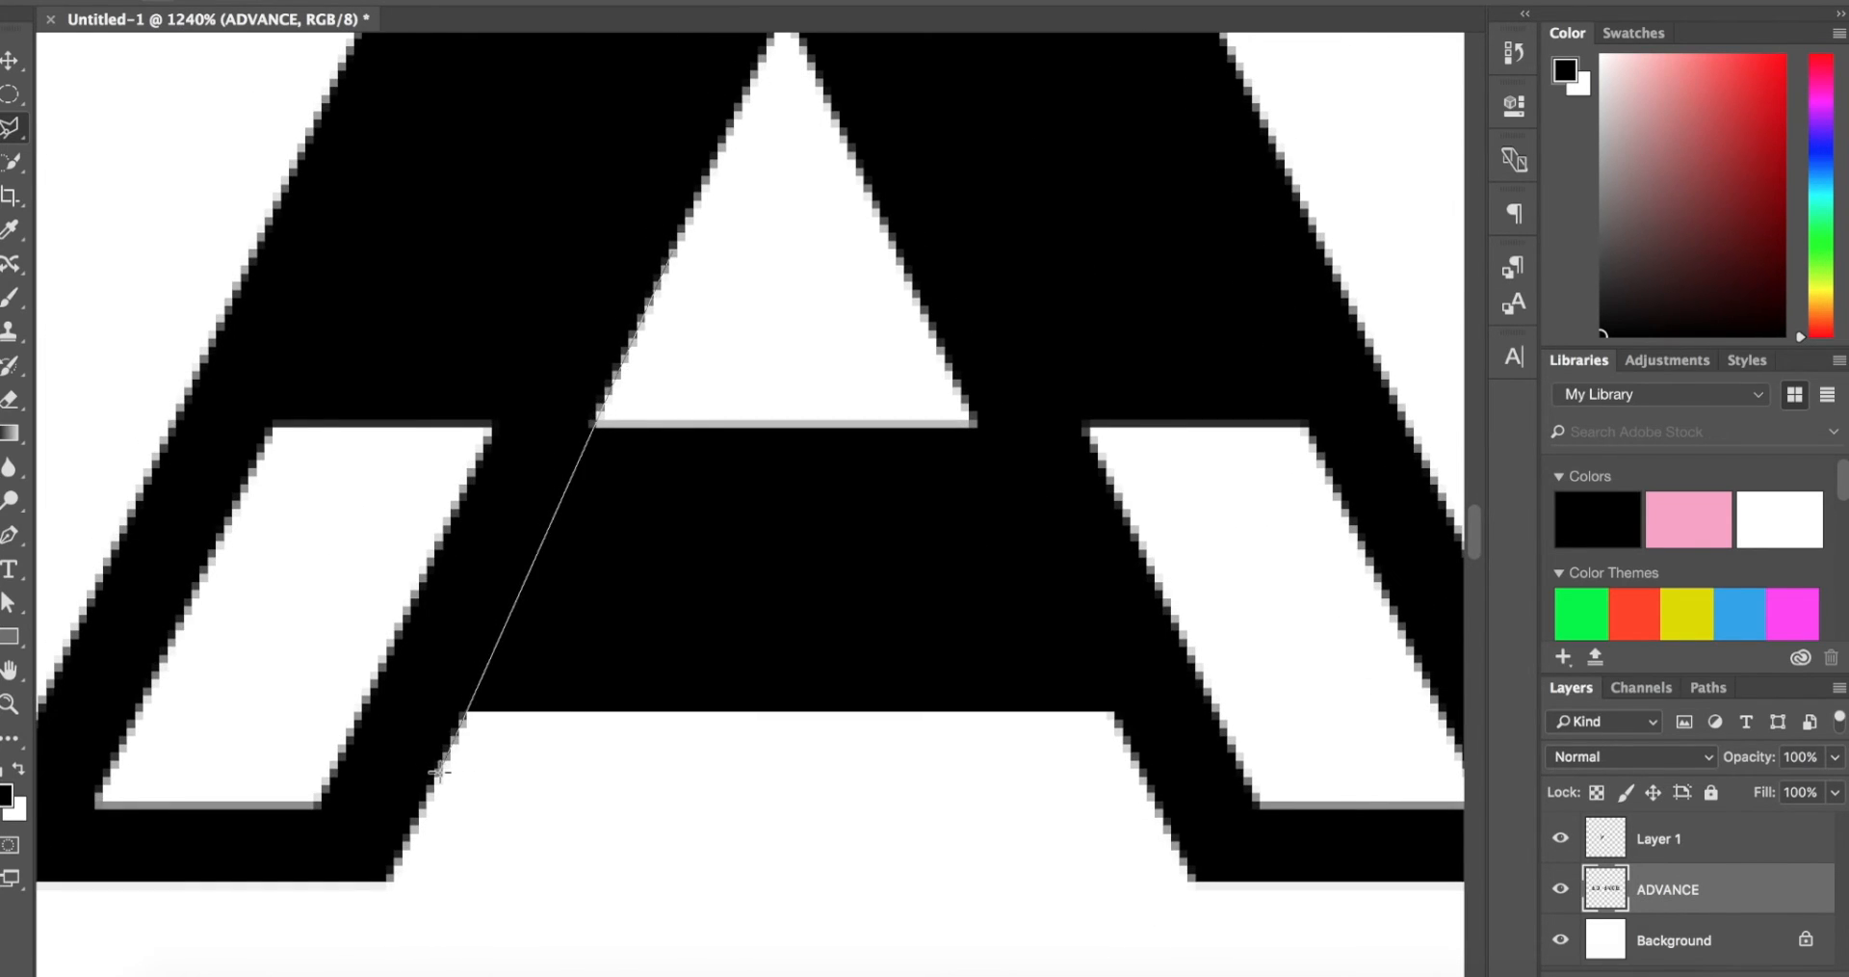
left_click(438, 770)
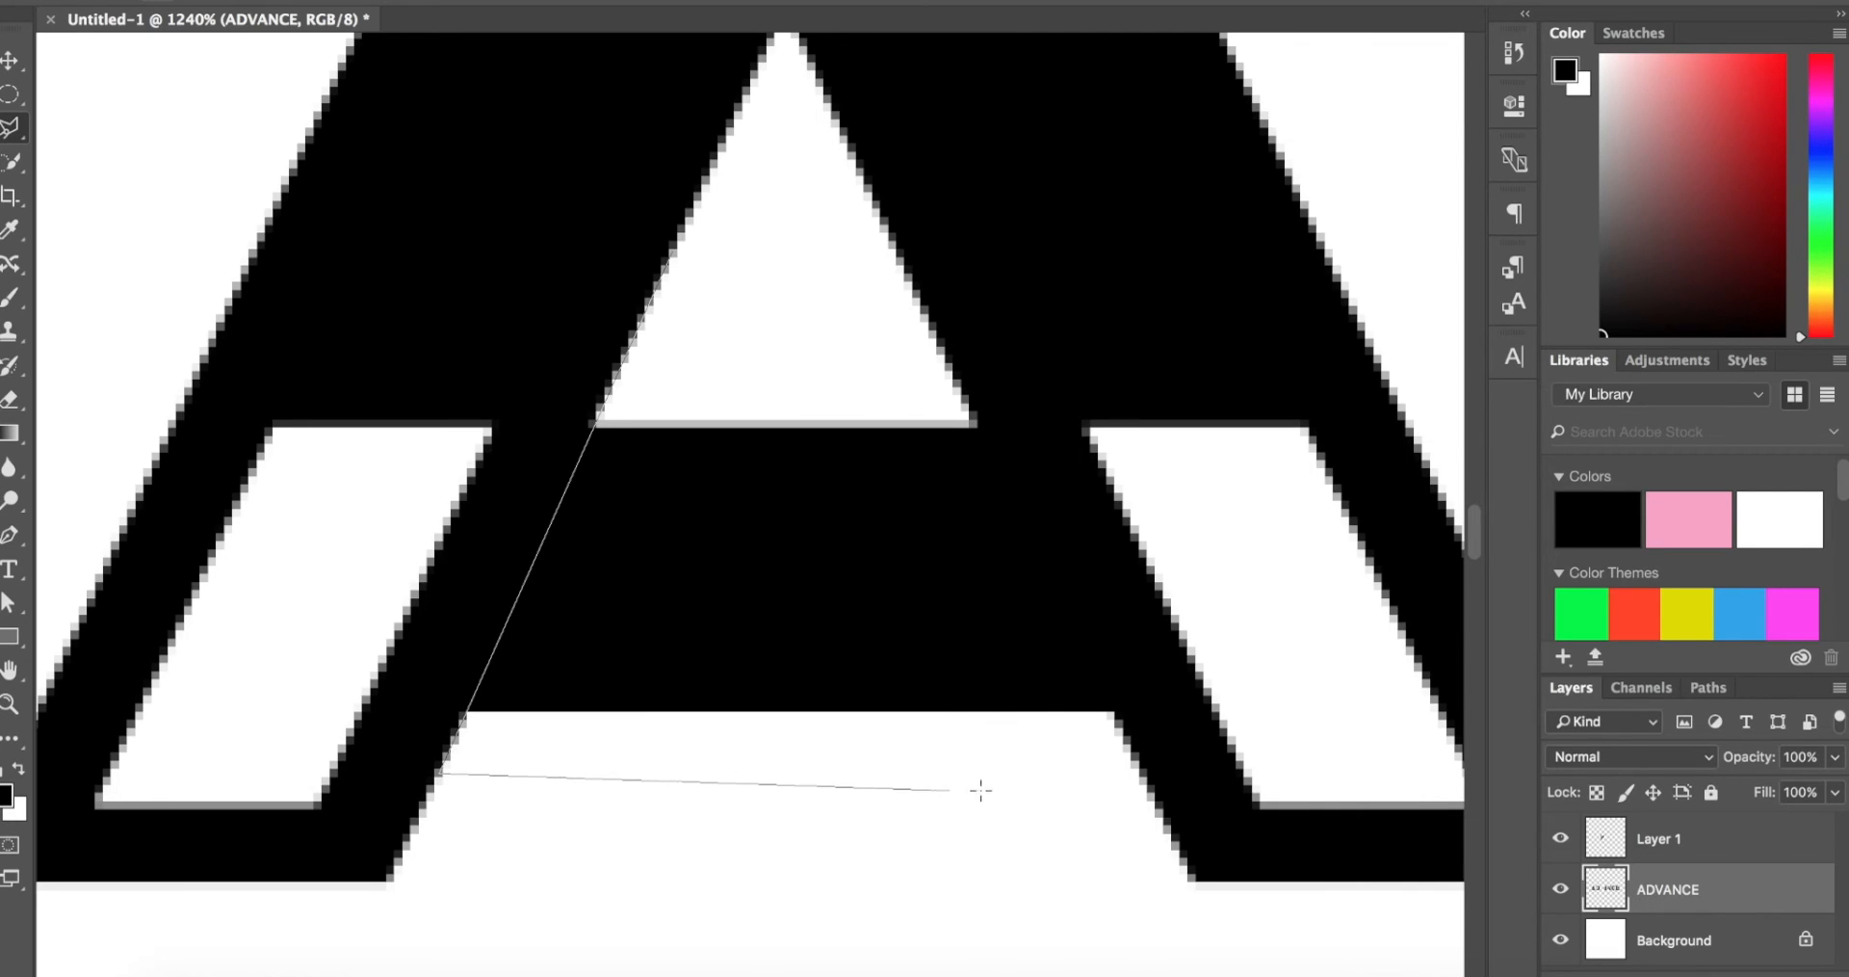
left_click(1136, 764)
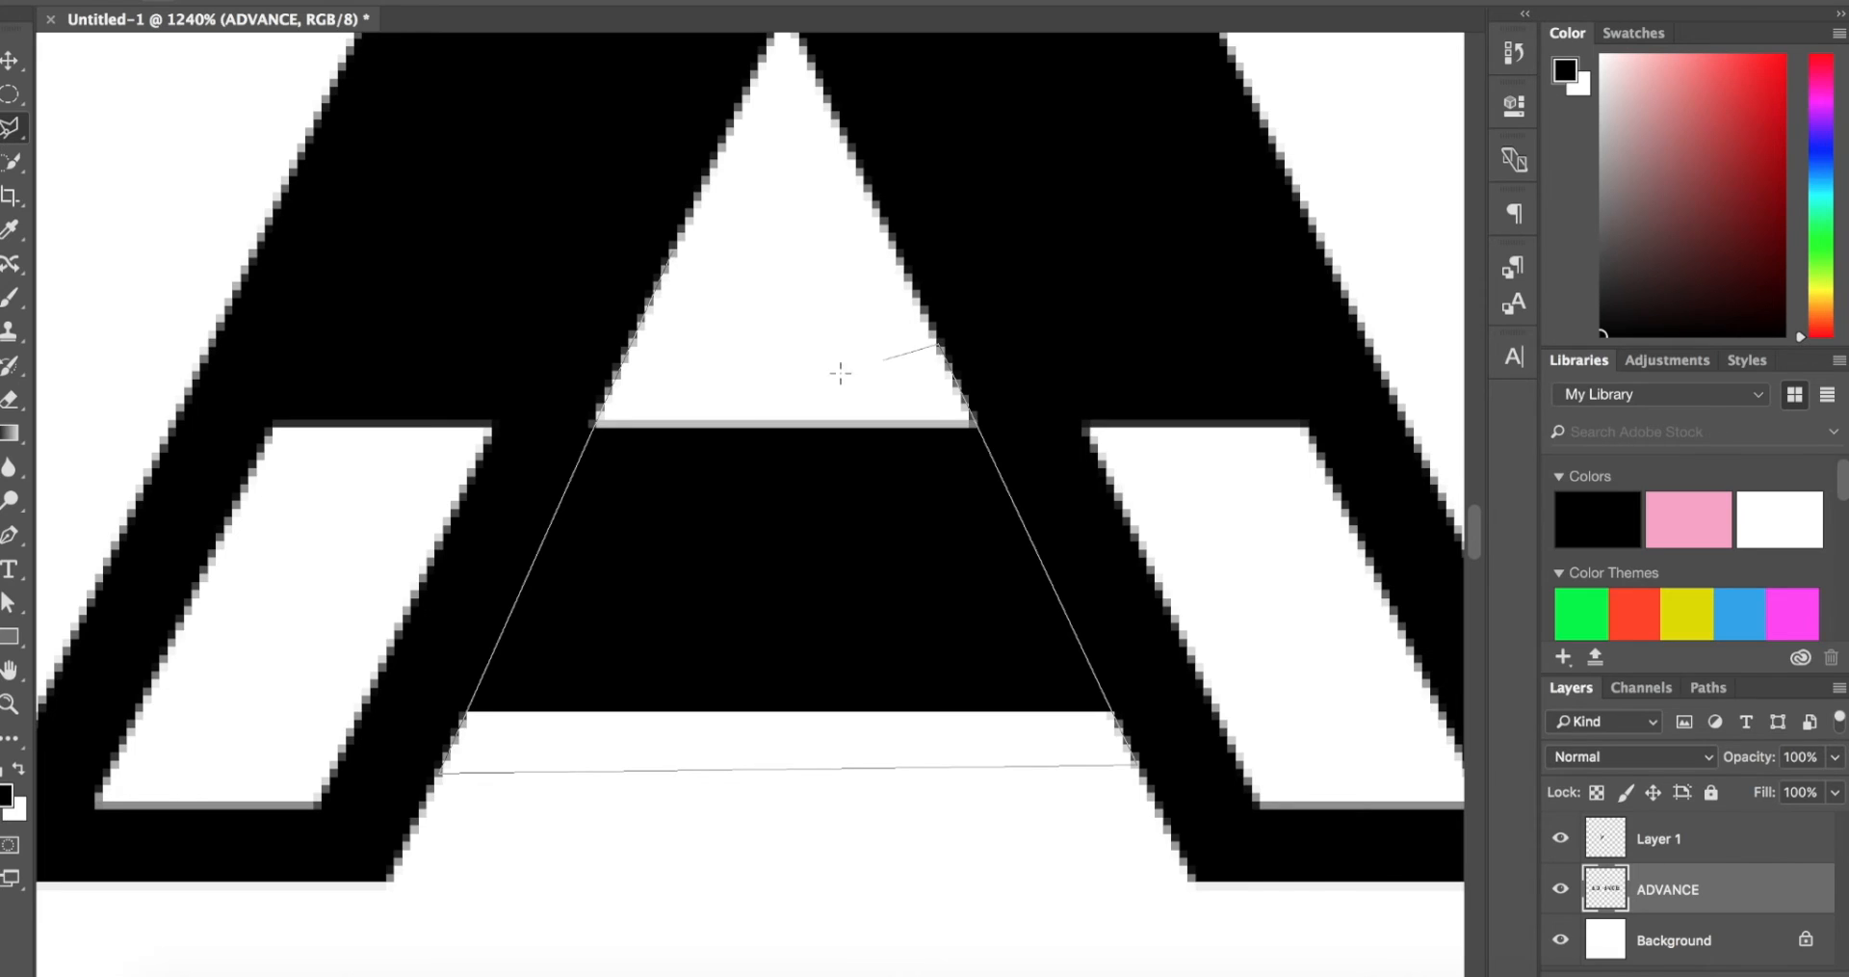
double_click(661, 379)
scroll(661, 378, "down", 2)
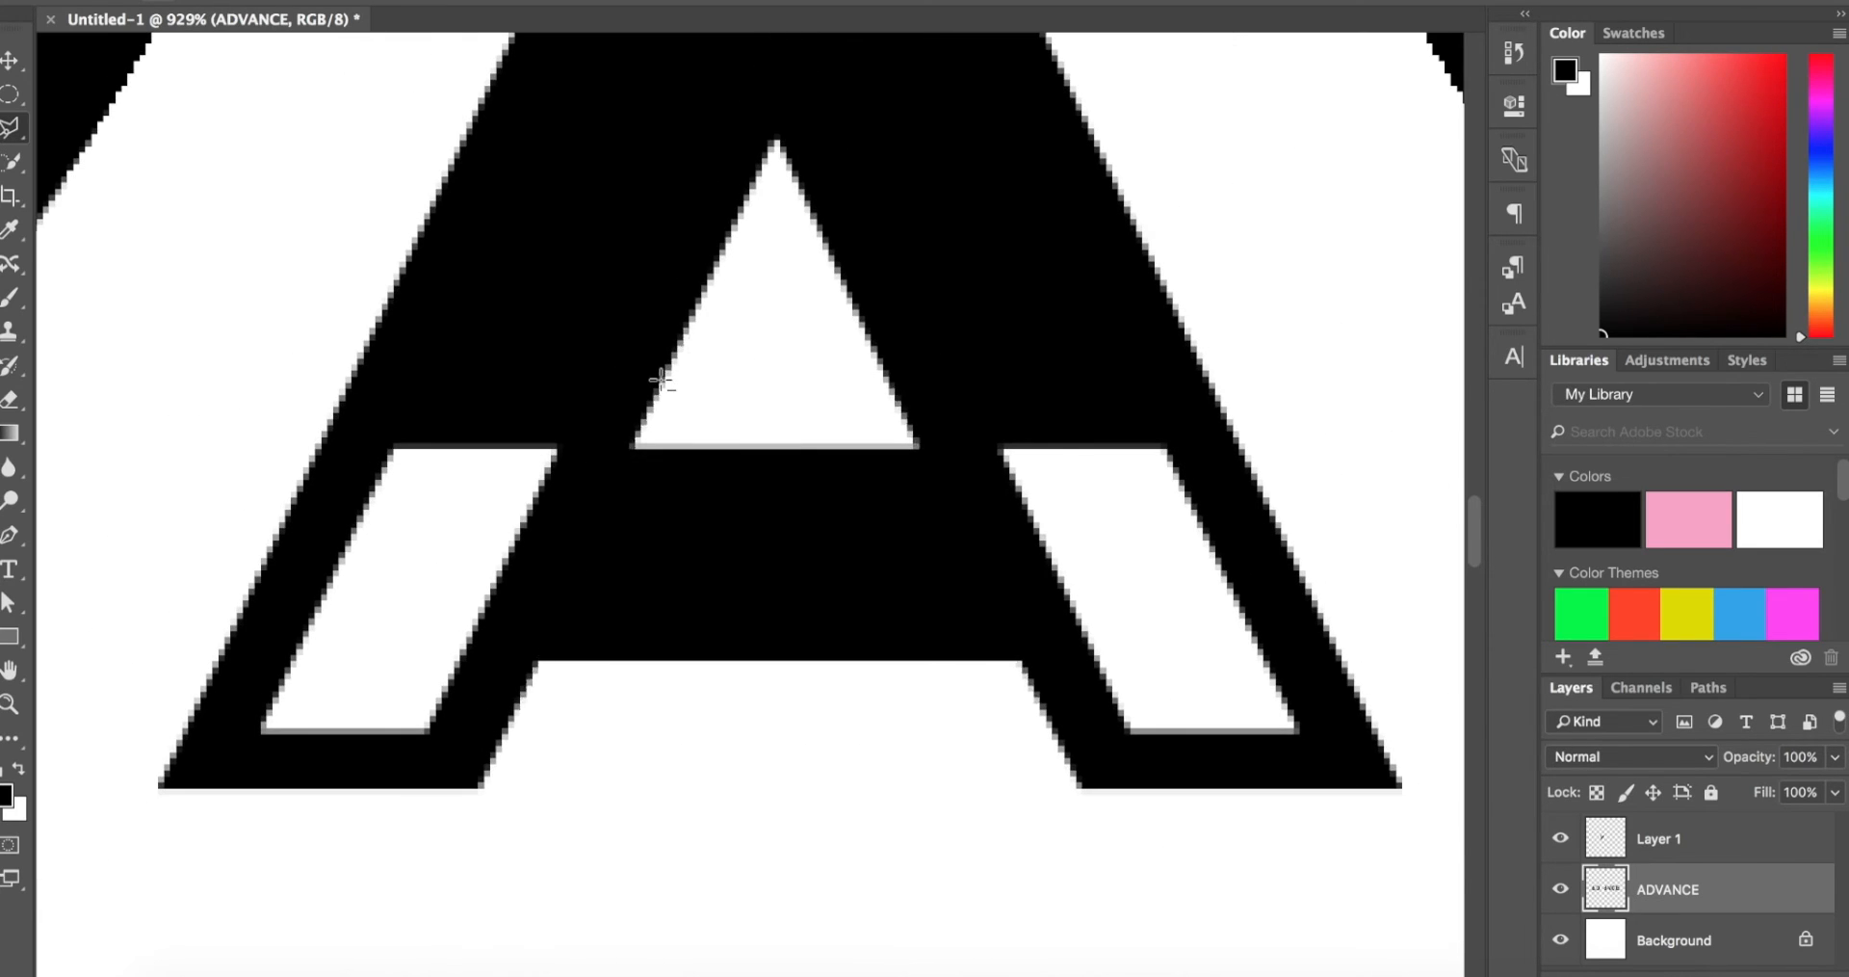
key("Delete")
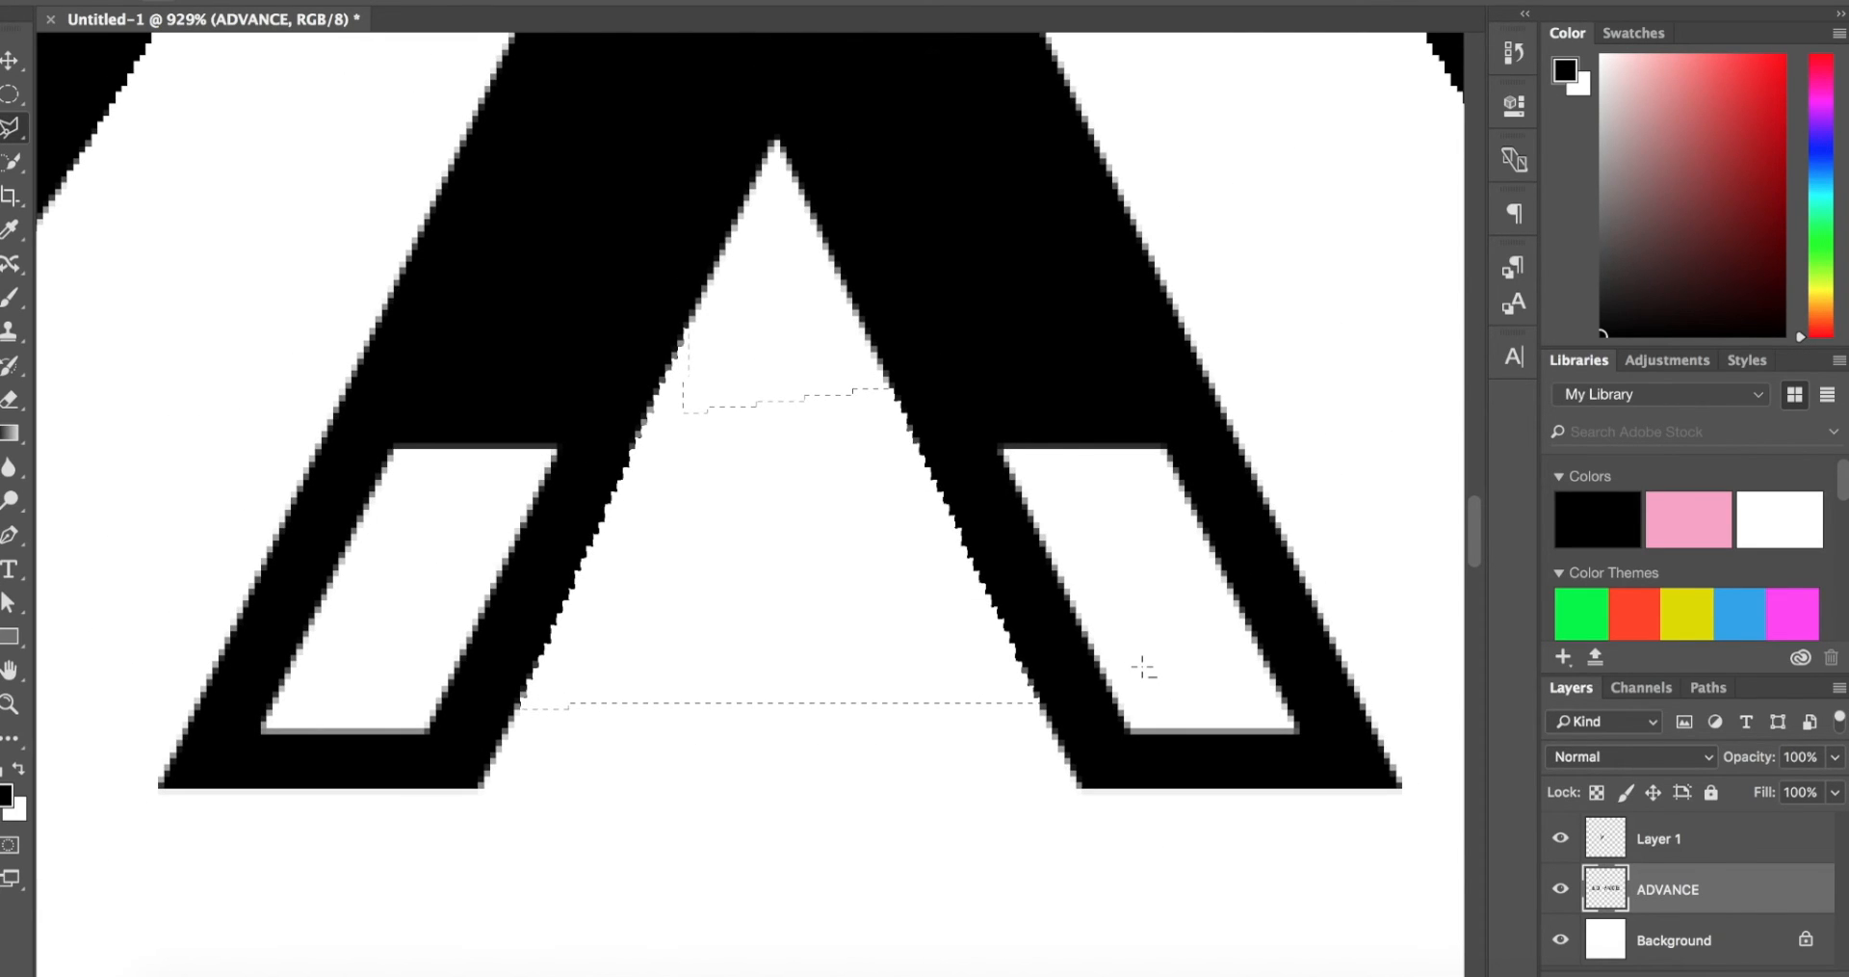
scroll(1142, 666, "down", 10)
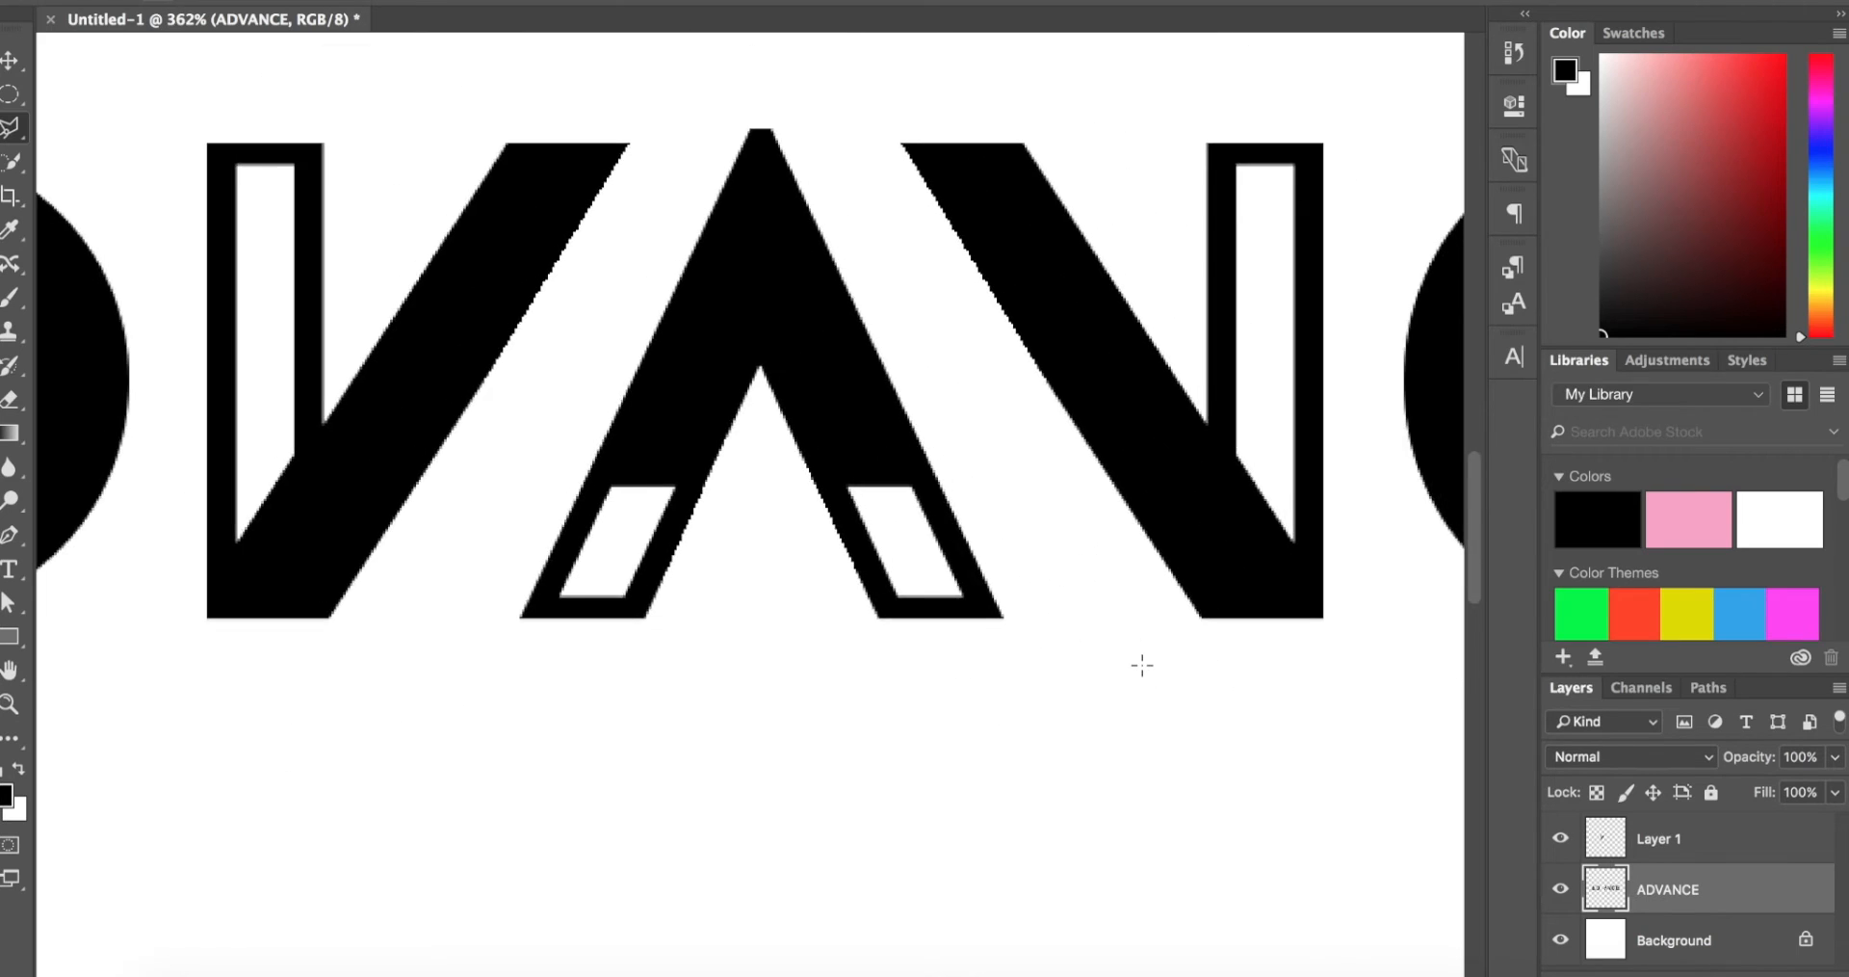
scroll(1143, 665, "down", 5)
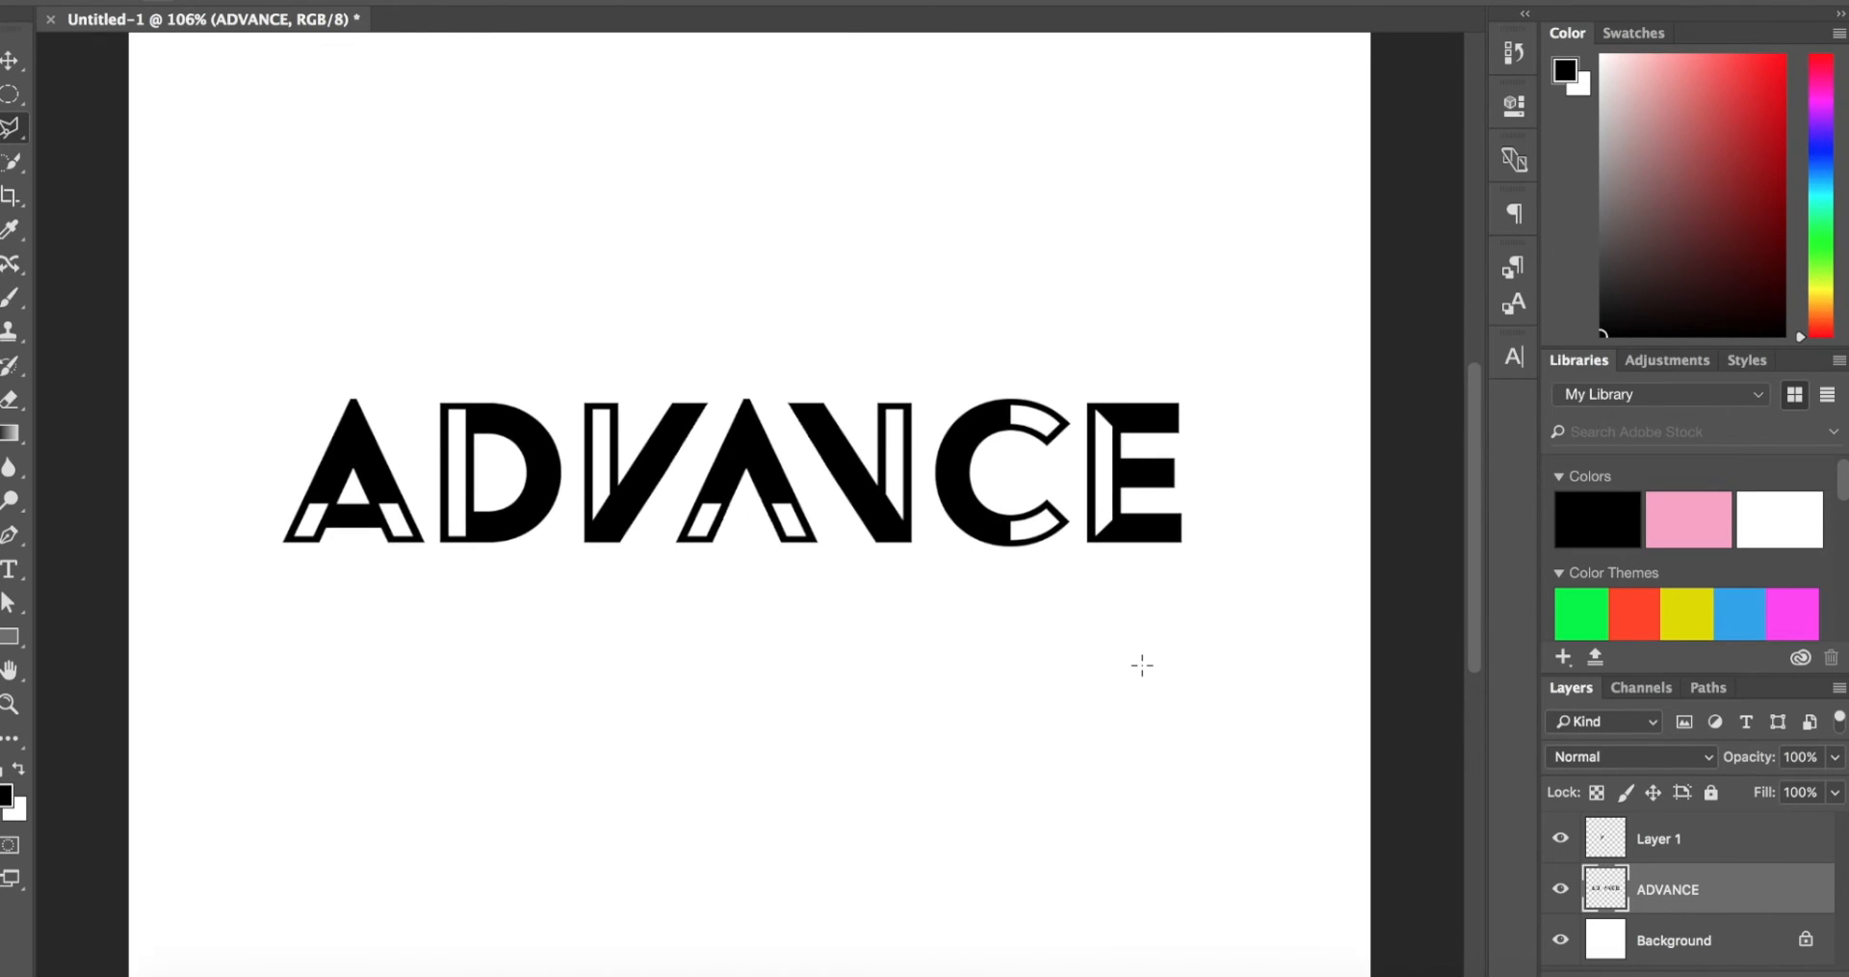
Step: Select Layer 1 together with the ADVANCE layer and convert both into one smart object
key("z")
scroll(1143, 667, "down", 3)
key("v")
scroll(1143, 668, "up", 2)
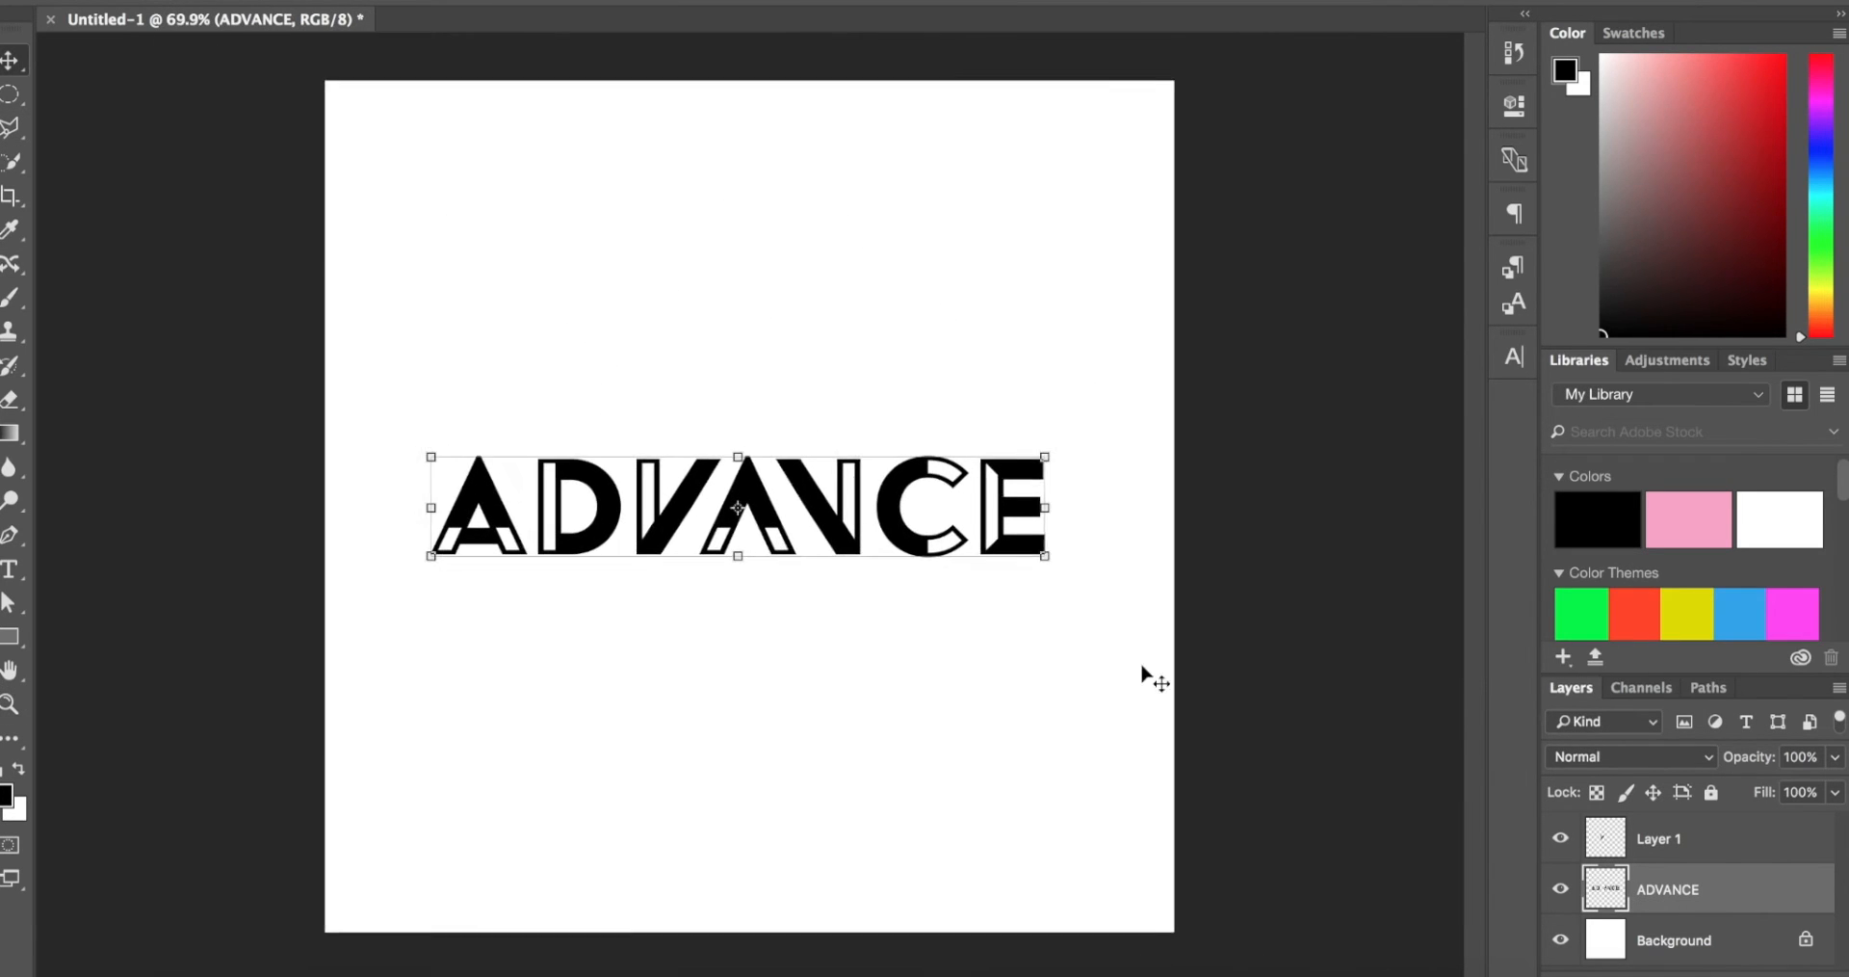
left_click(1775, 846, "shift")
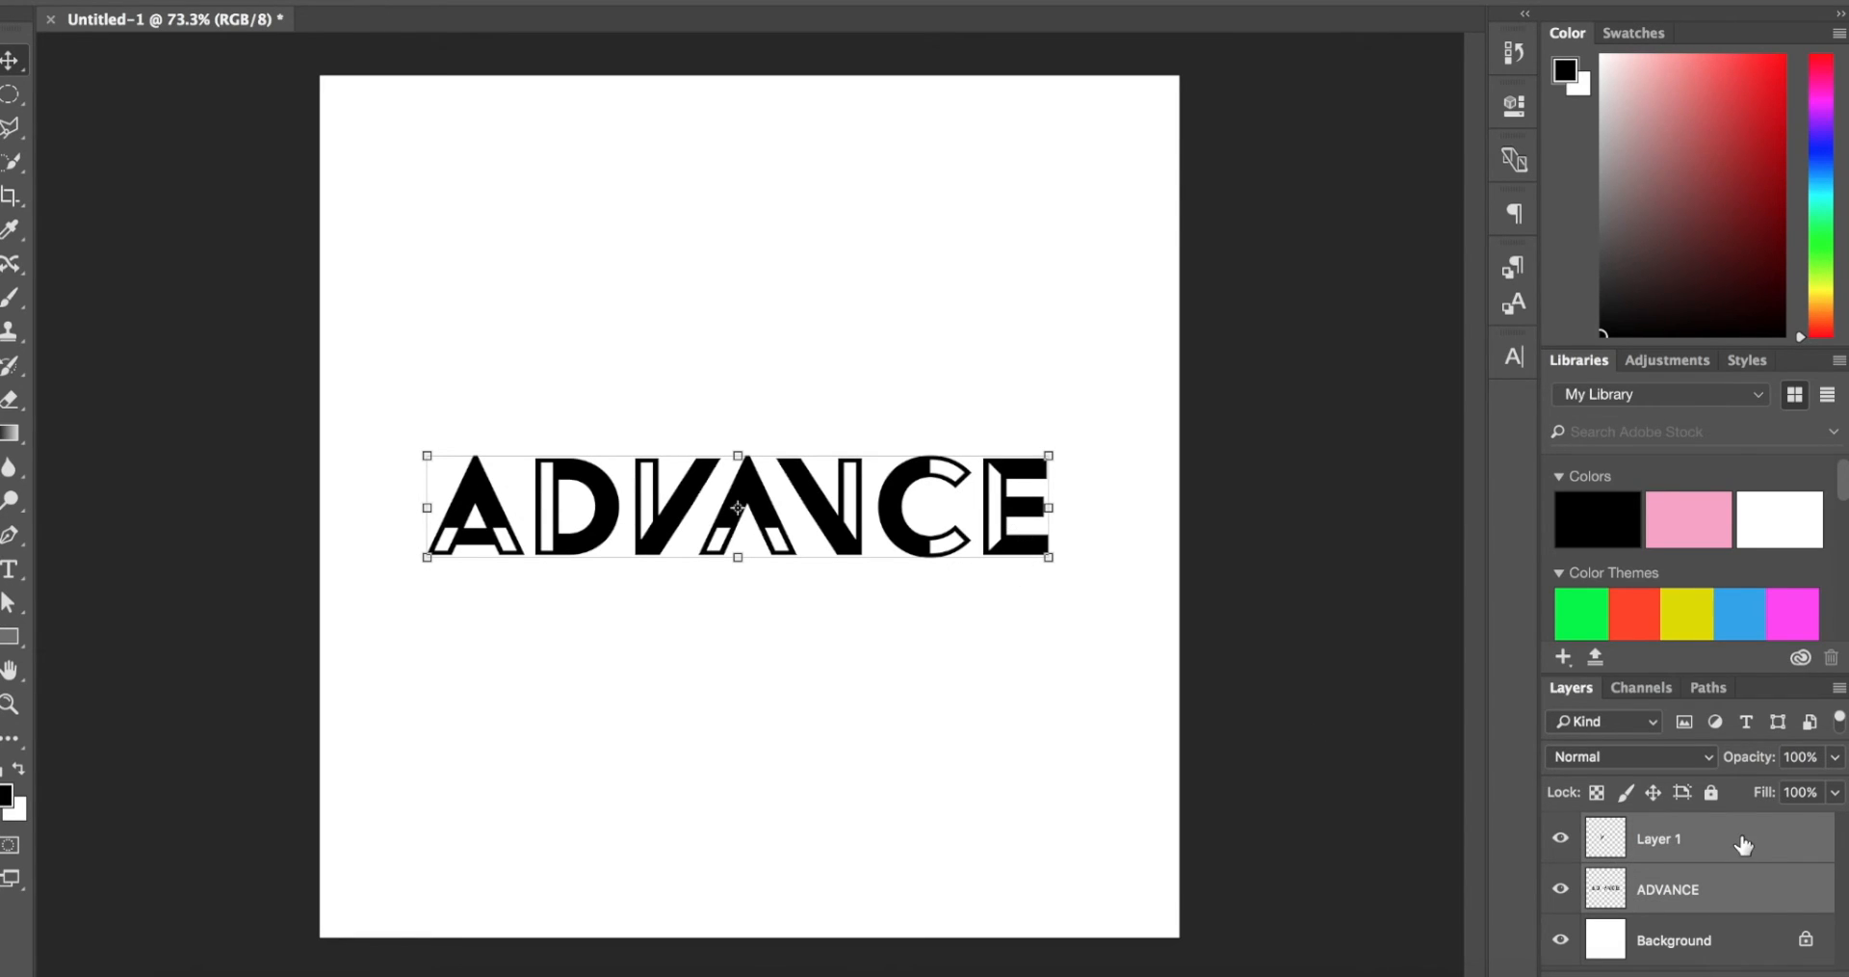
right_click(1745, 844)
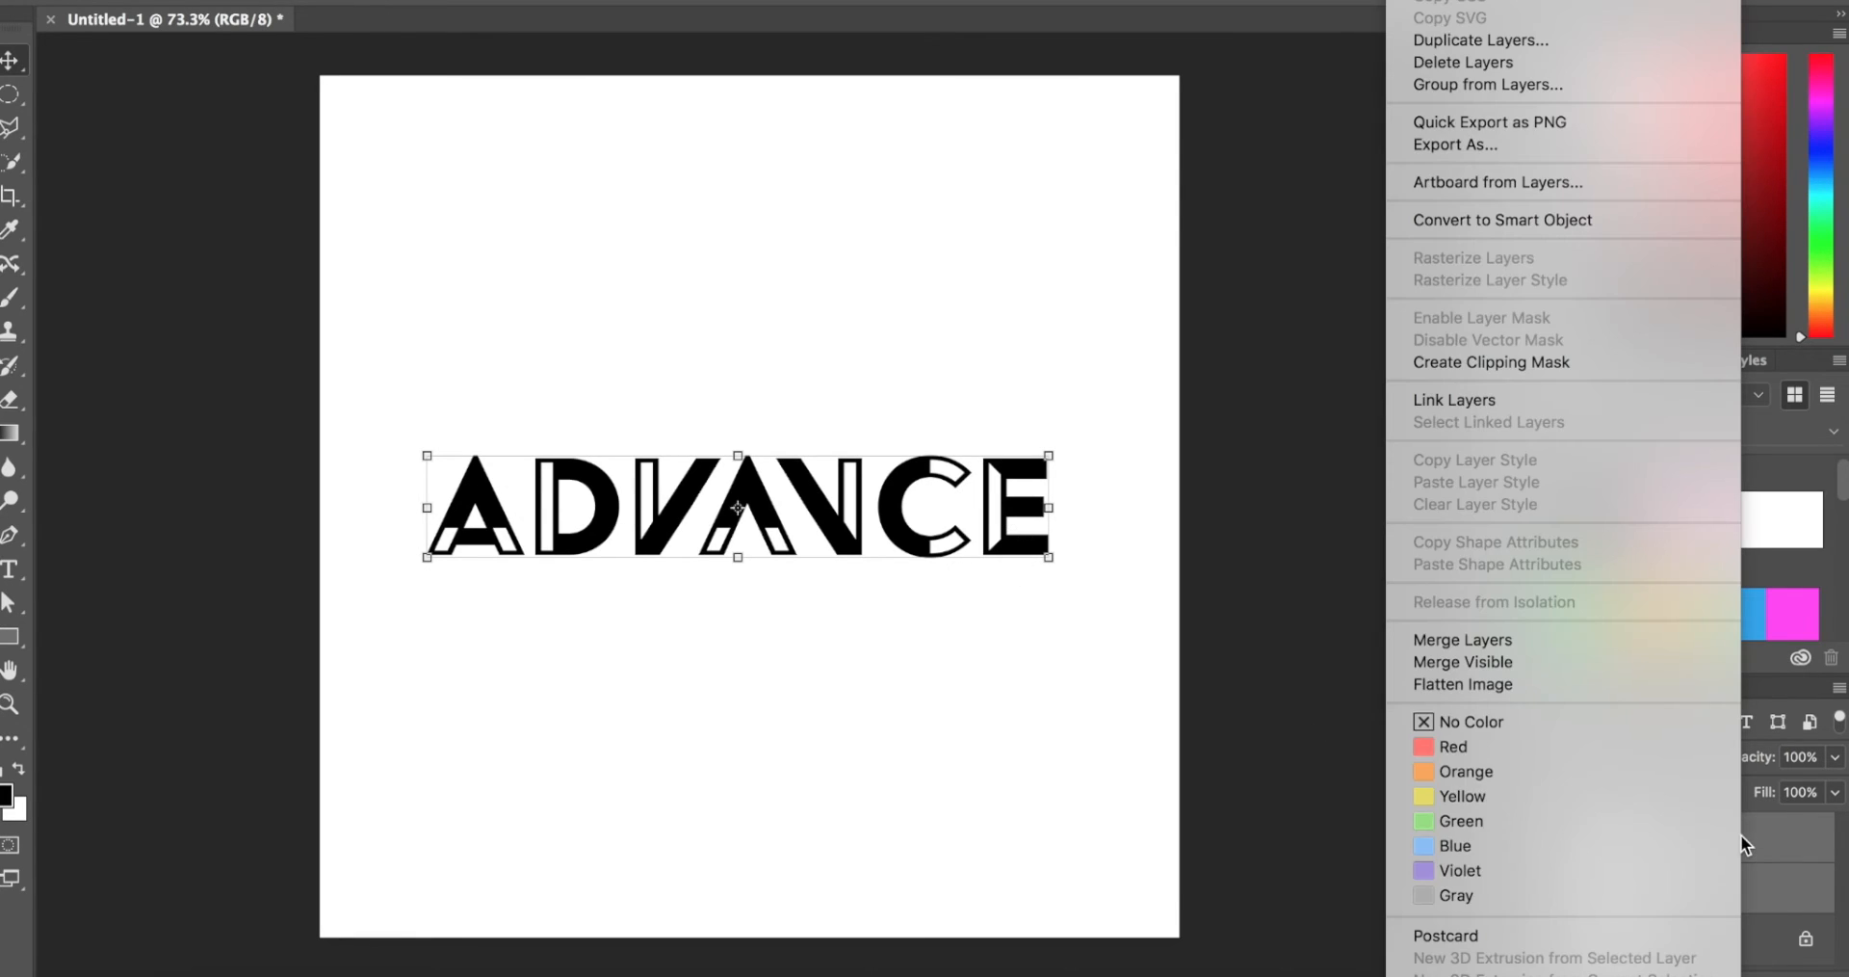
left_click(1565, 221)
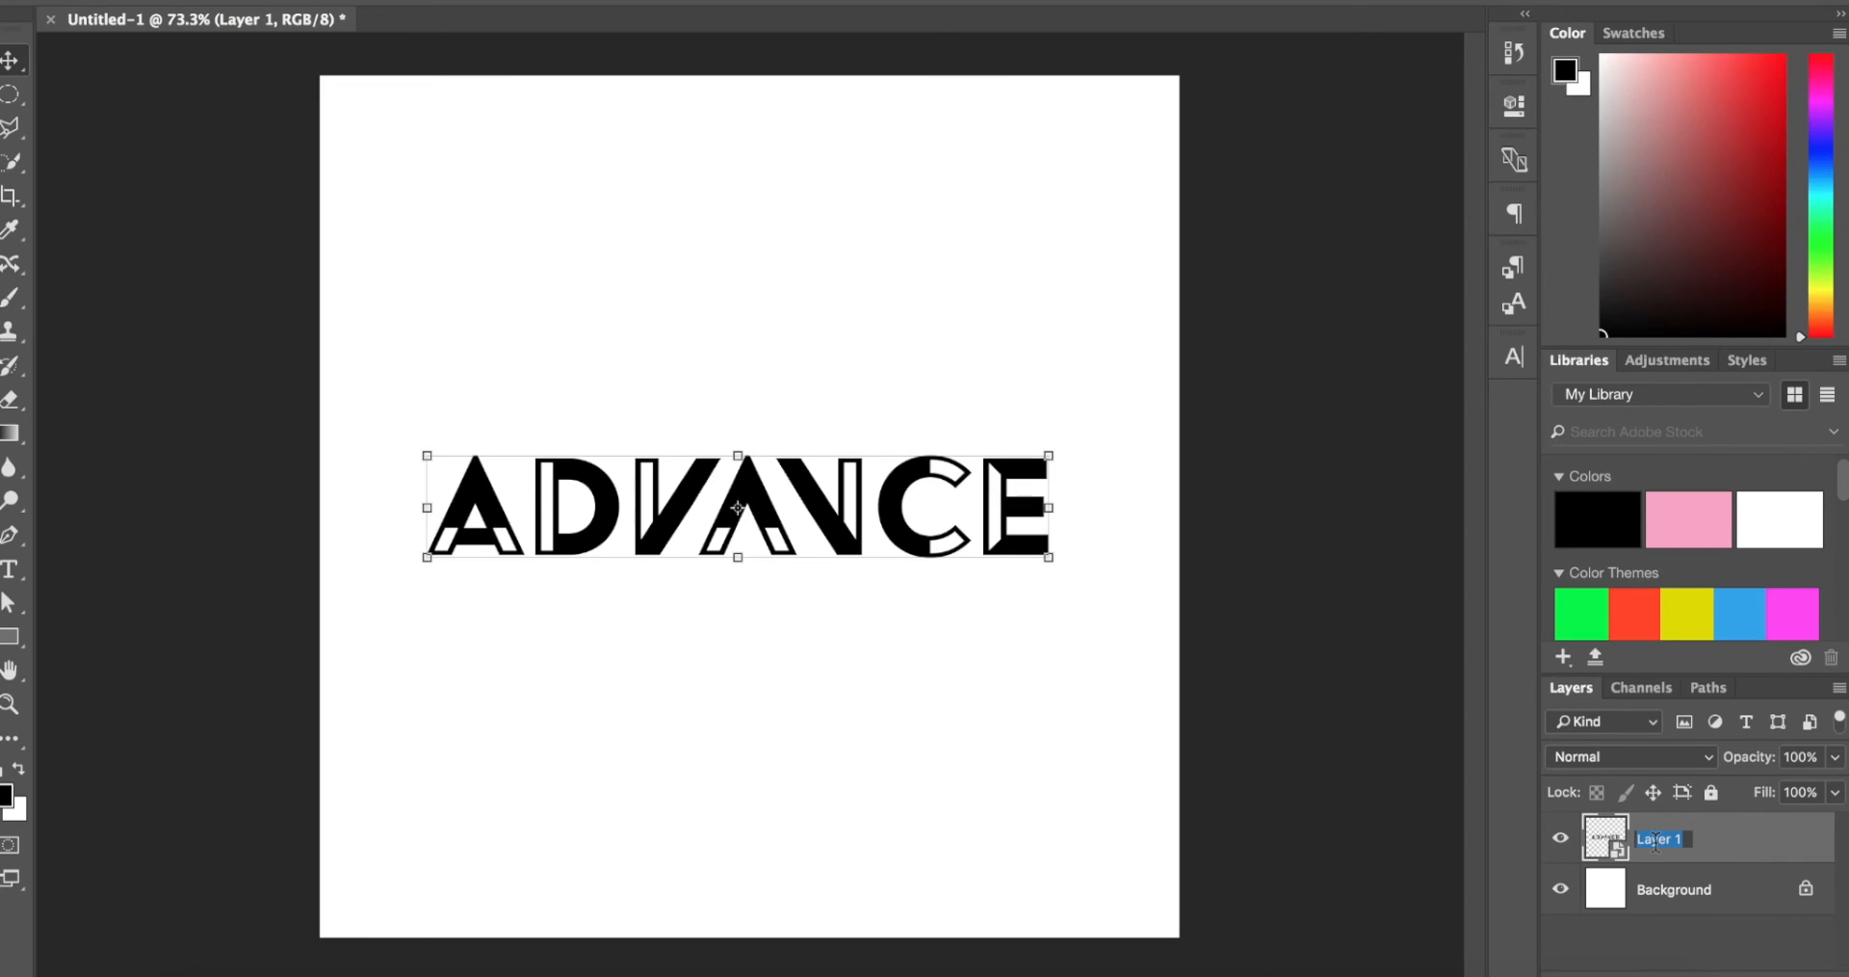
Step: Rename the smart object layer as ADVANCE and center the logo horizontally on the canvas
type("ADVANCE")
key("Return")
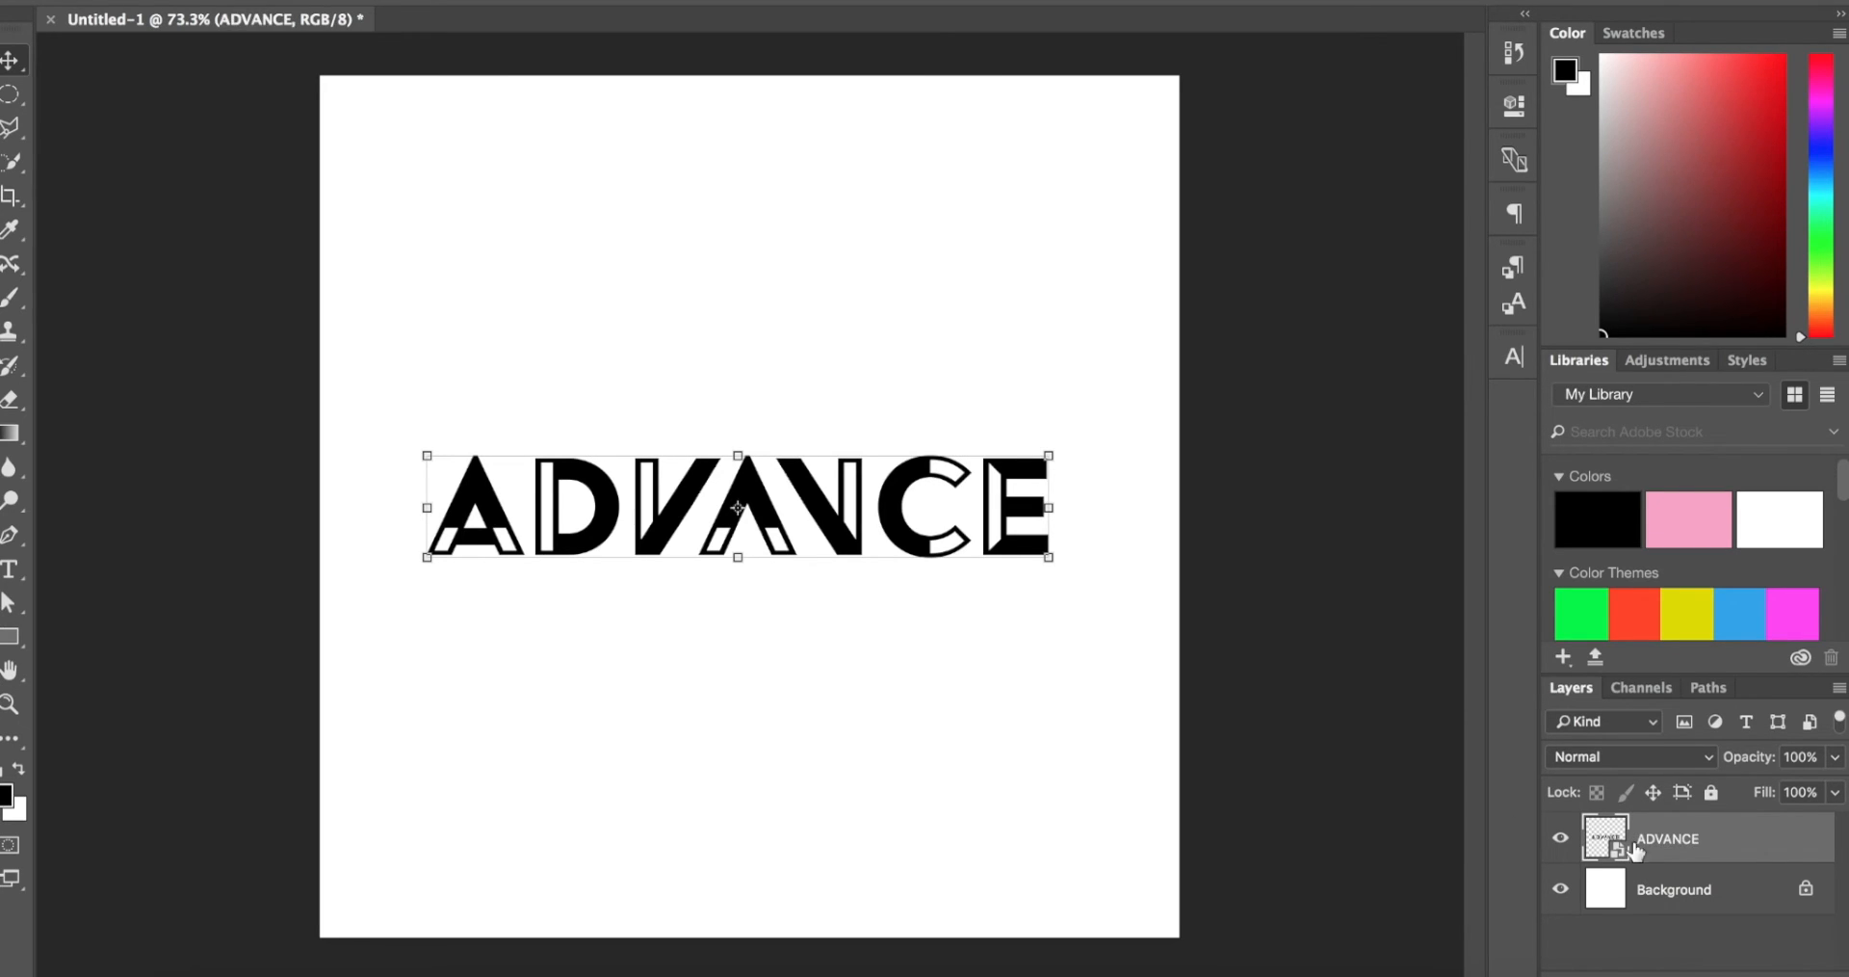
mouse_move(939, 503)
left_mouse_down()
mouse_move(847, 722)
mouse_move(1031, 499)
mouse_move(973, 458)
mouse_move(956, 502)
left_mouse_up()
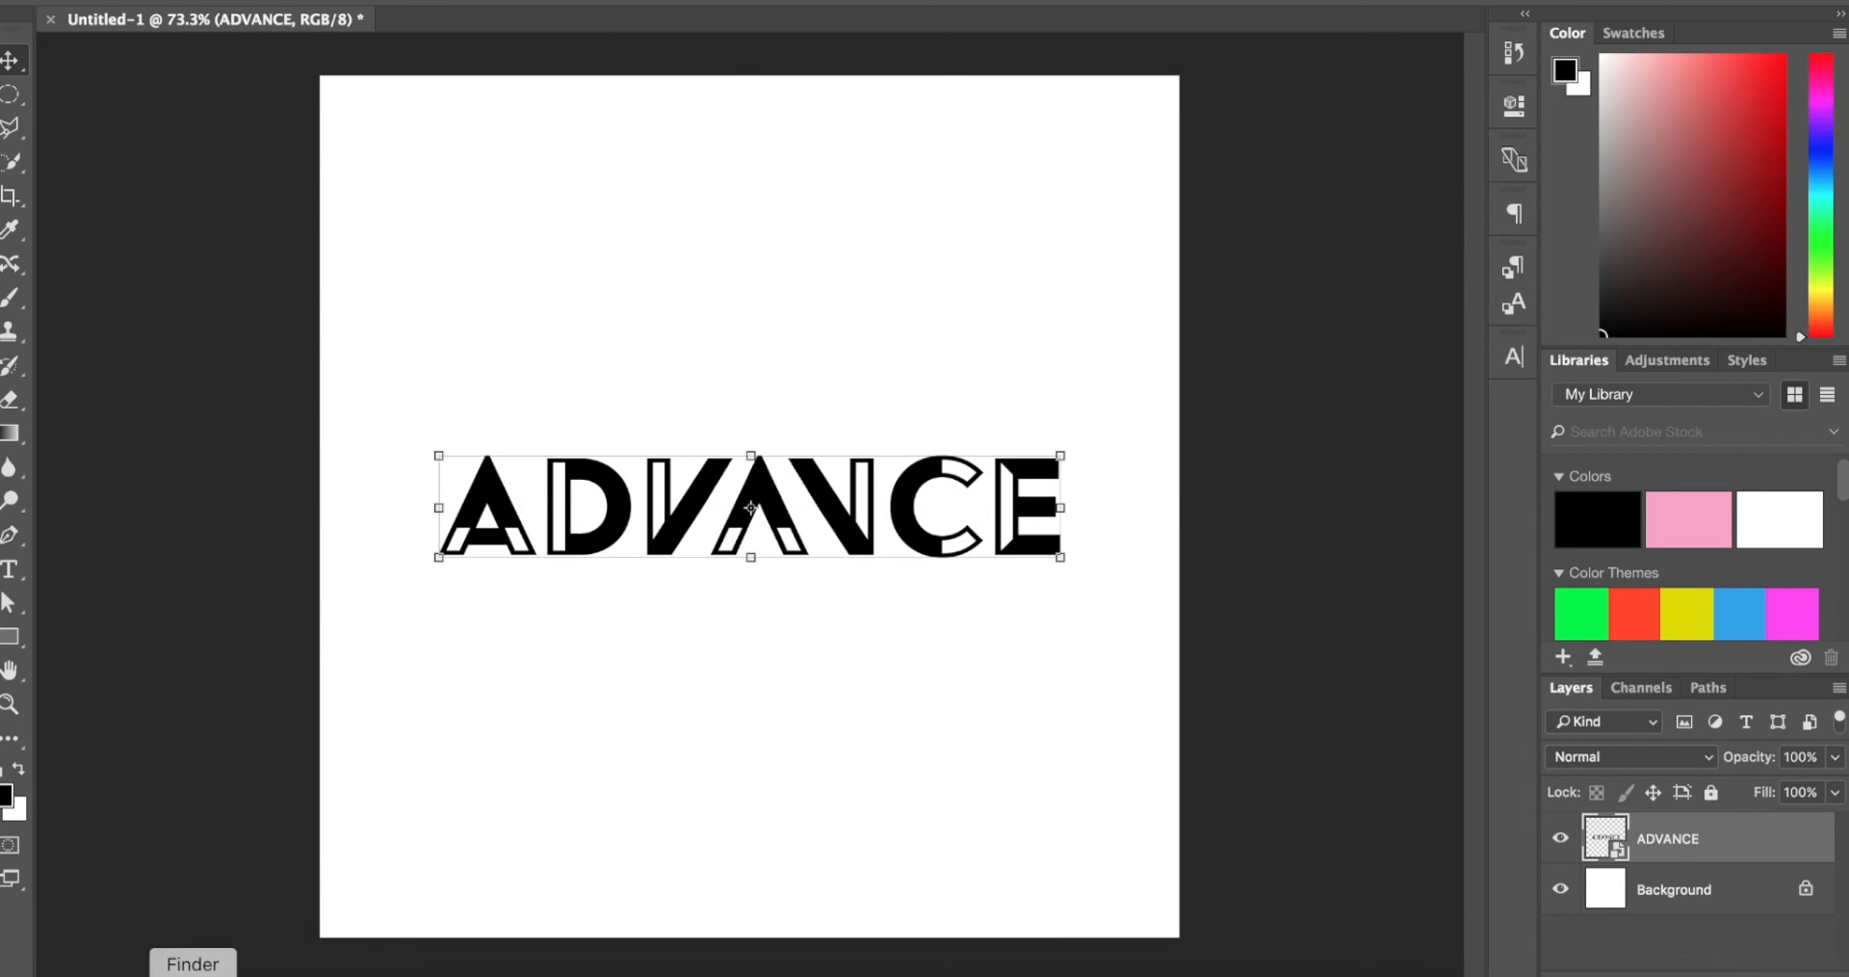
Step: Preview the finished ADVANCE 2017 design from the desktop and examine its lettering and mountain backdrop beside the logo in progress
left_click_drag(1210, 333, 1444, 2)
left_click(912, 671)
key("space")
left_click(1031, 585)
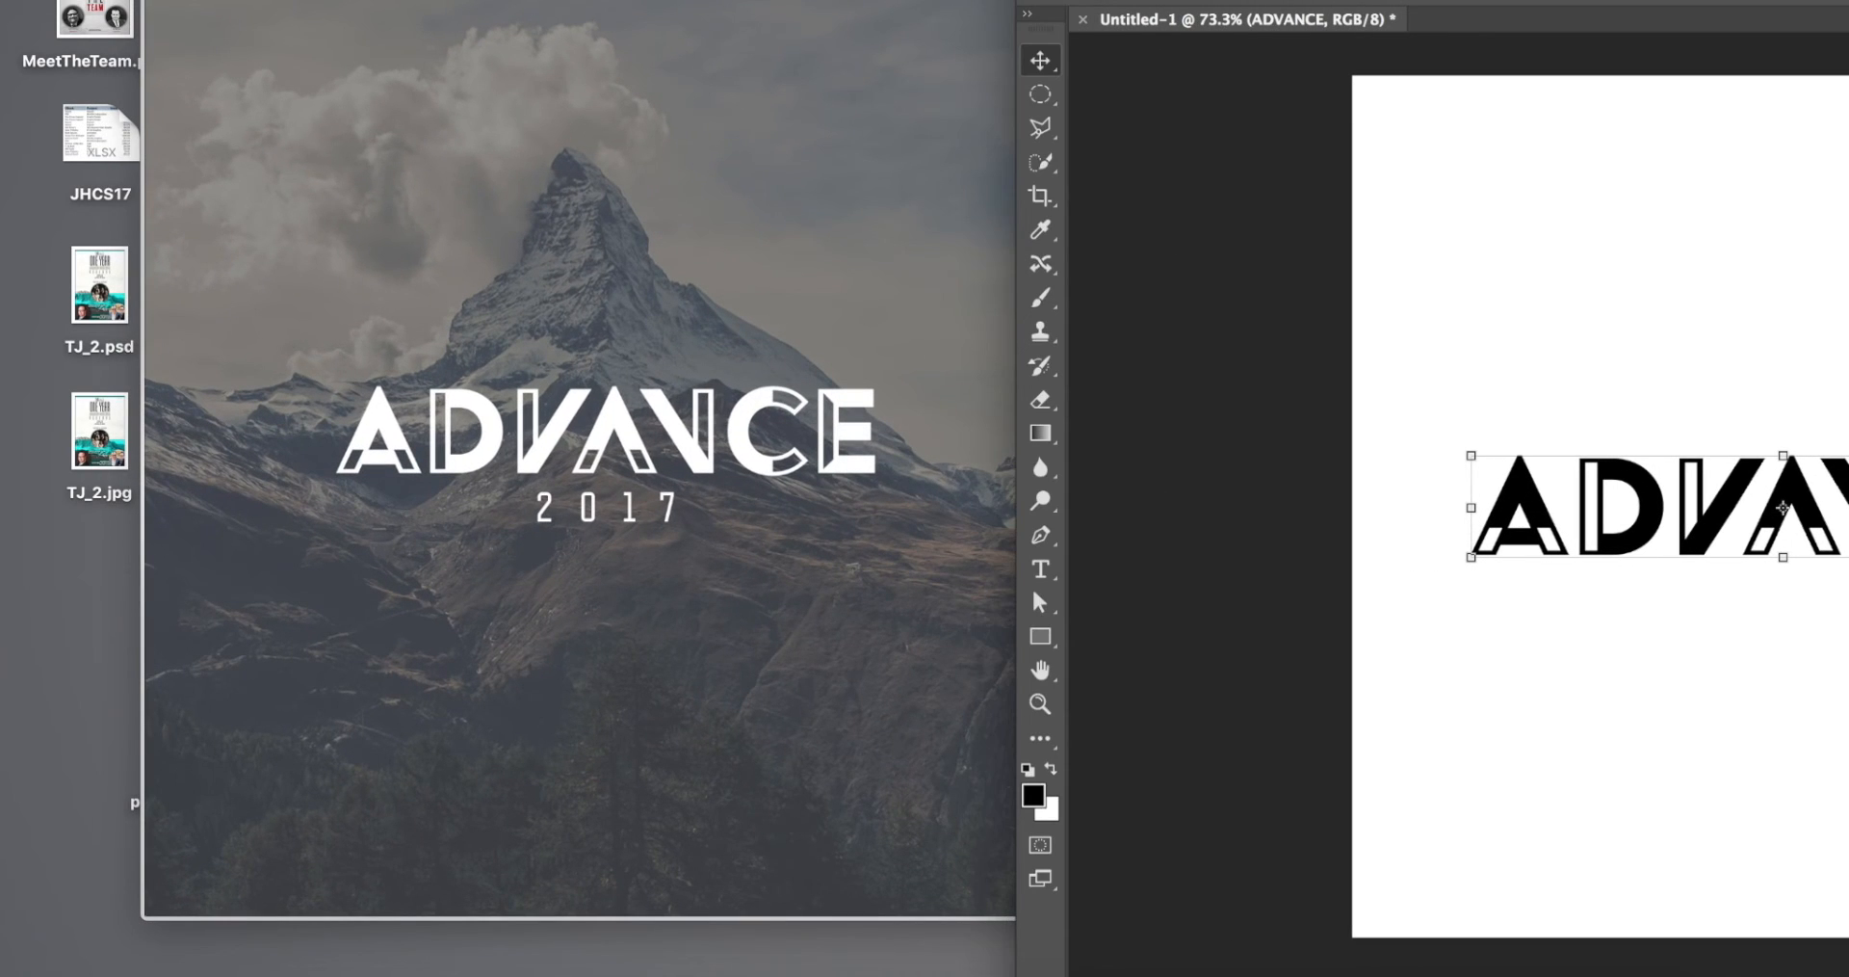
left_click_drag(1031, 586, 614, 585)
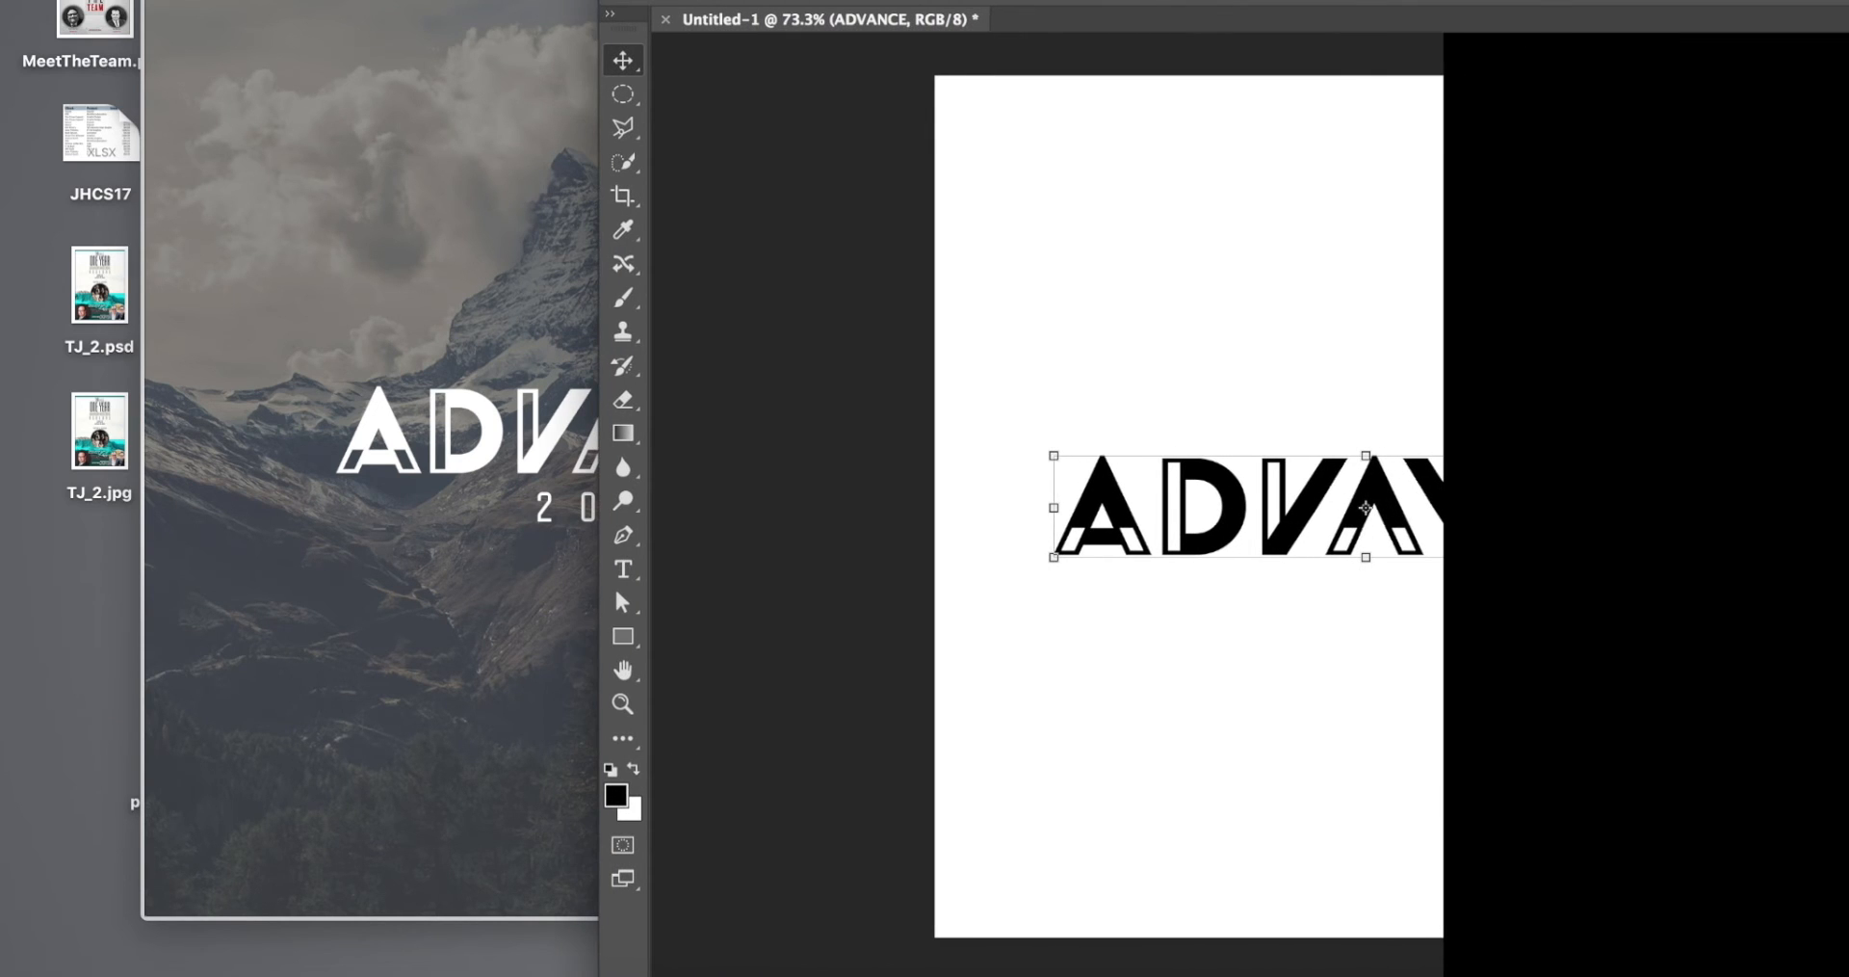
key("super+Tab")
scroll(874, 302, "up", 5)
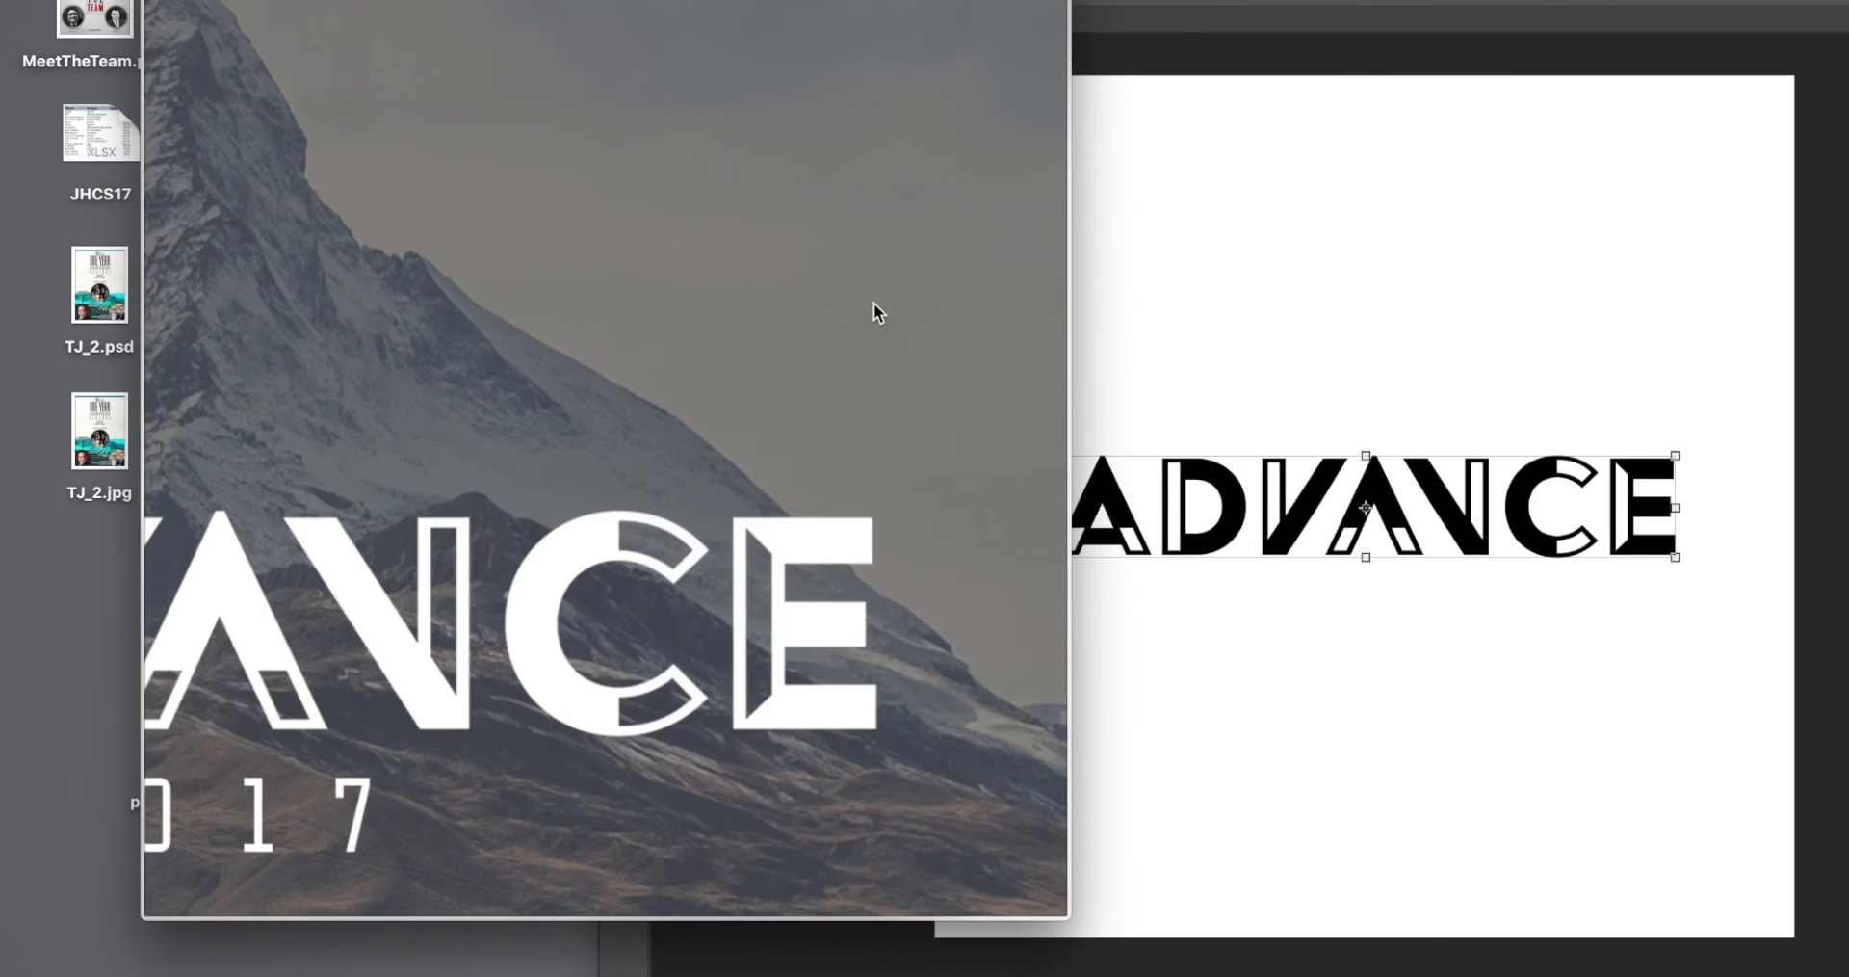
scroll(875, 303, "left", 3)
scroll(873, 303, "down", 3)
scroll(873, 303, "up", 1)
left_click_drag(801, 0, 723, 2)
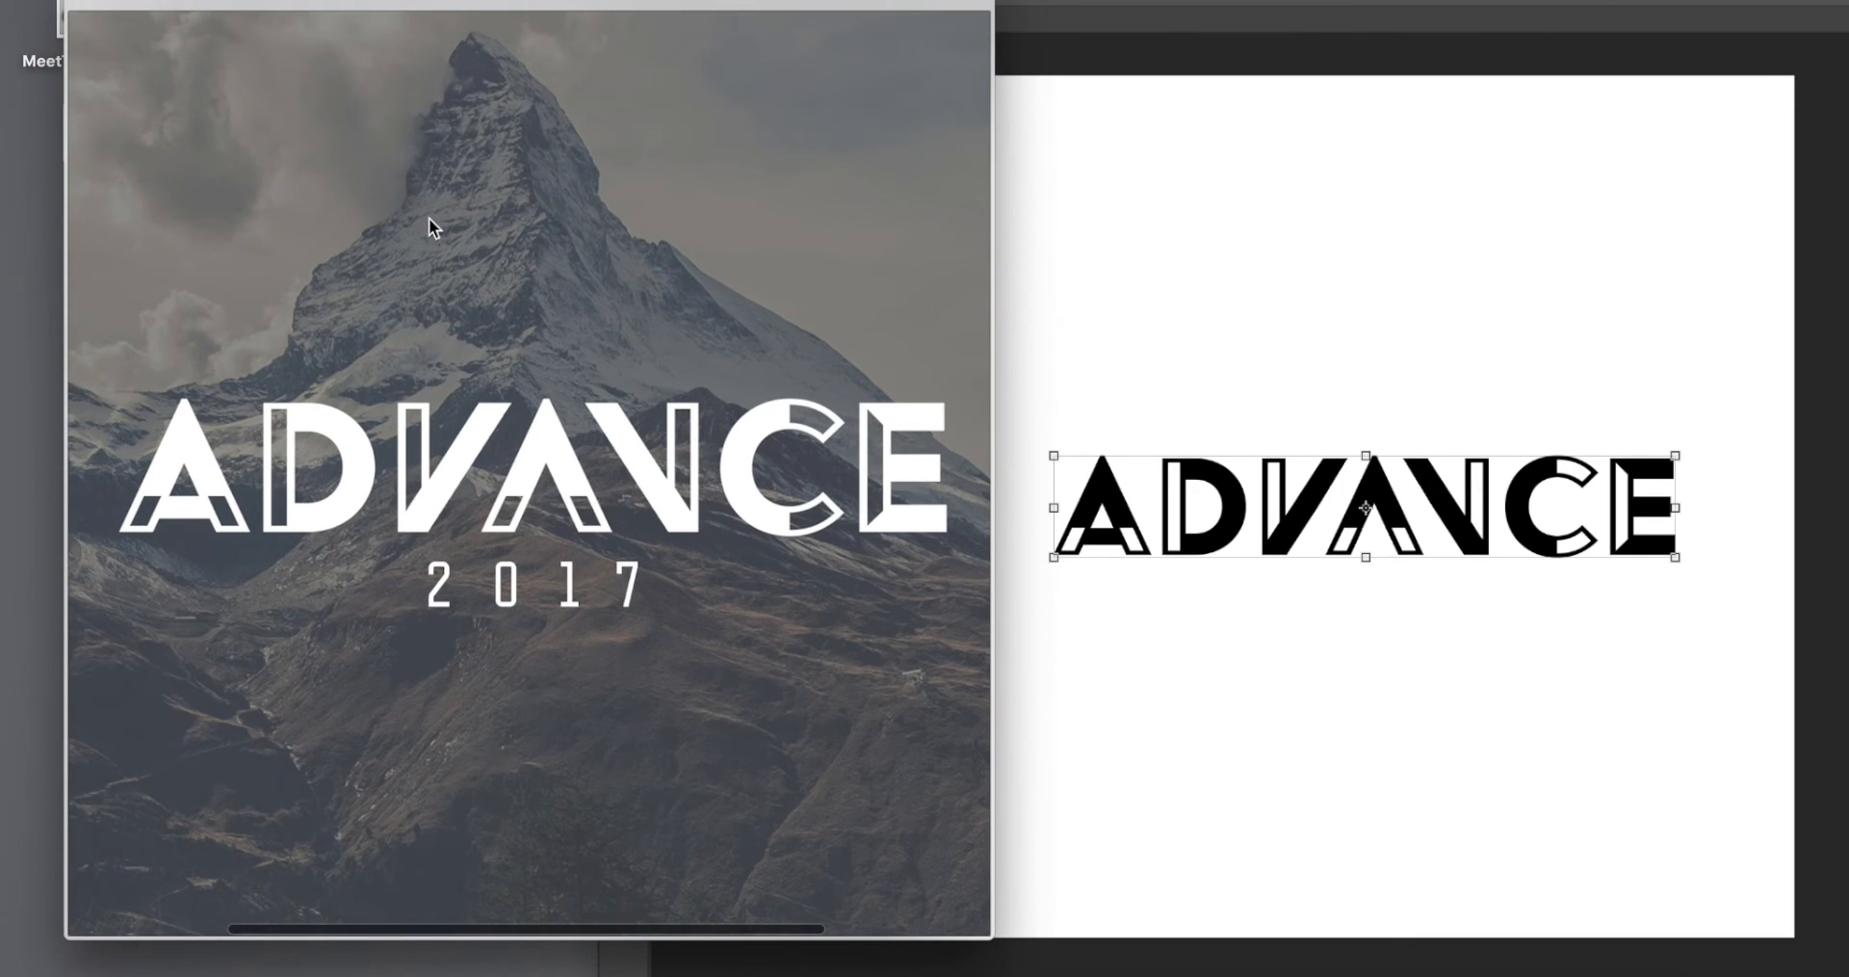
scroll(431, 228, "down", 2)
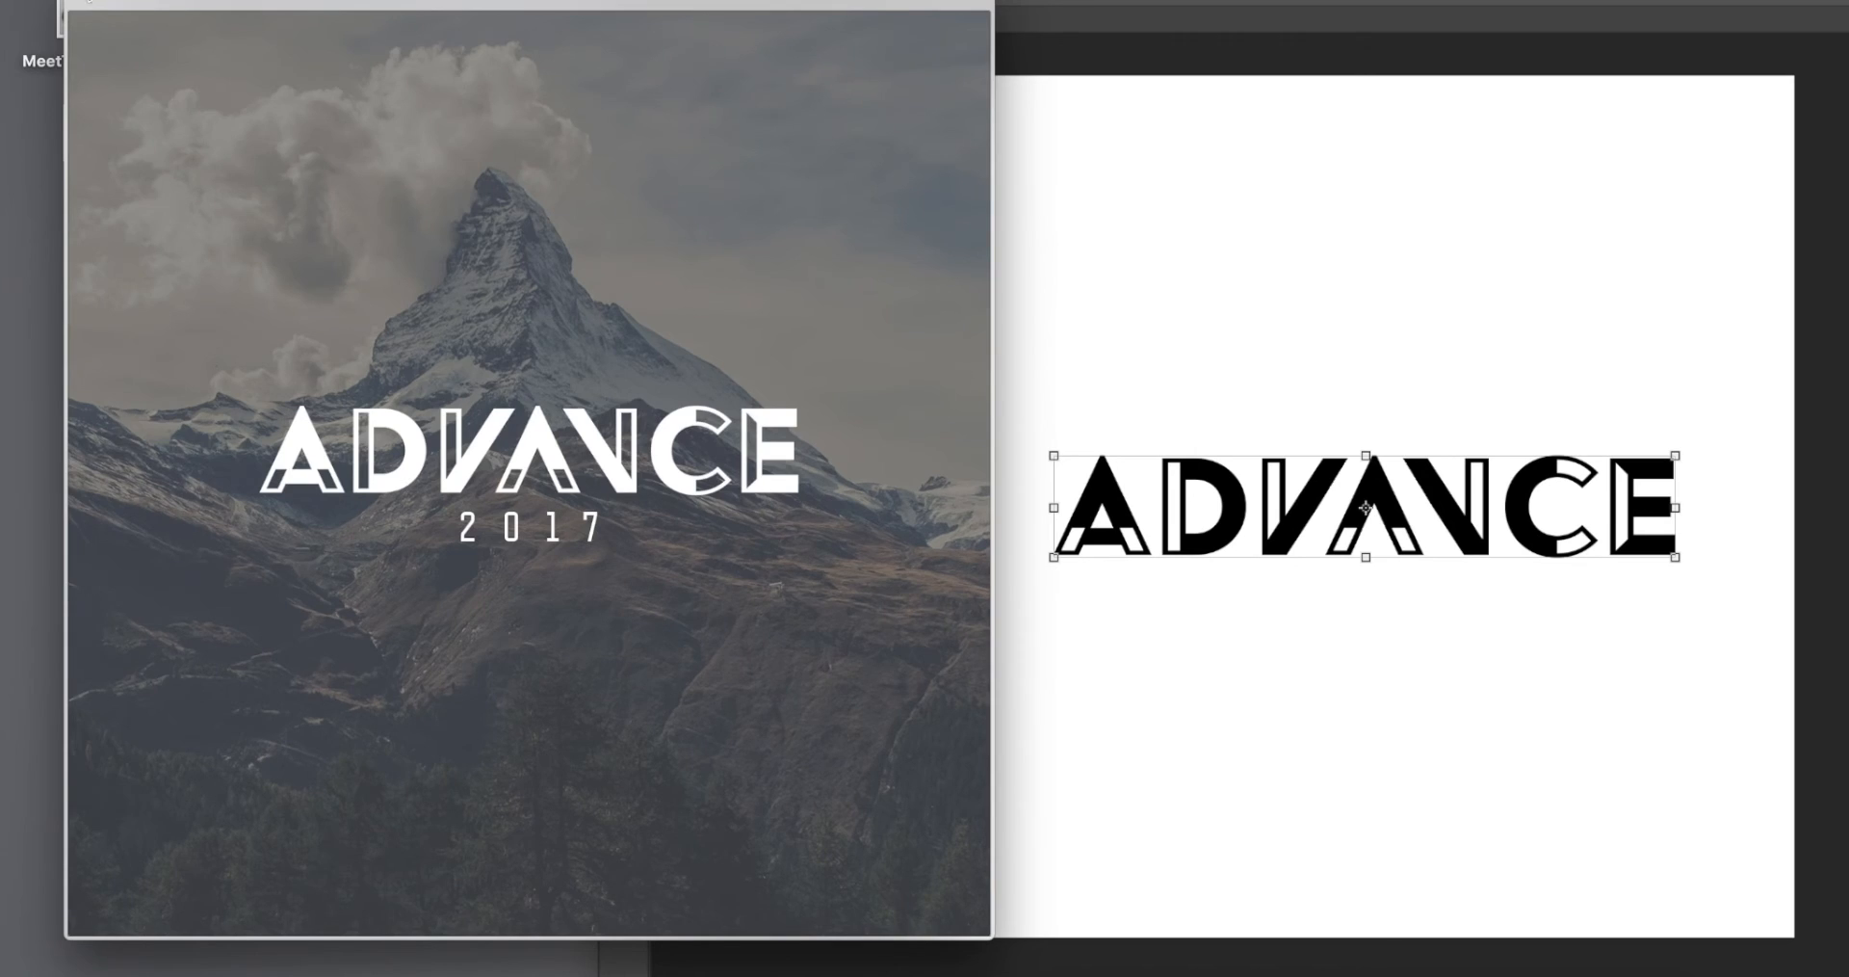
key("space")
Step: Preview pexels-photo.jpg on the desktop and place it into the Untitled-1 document
left_click_drag(867, 0, 630, 0)
left_click(199, 756)
key("space")
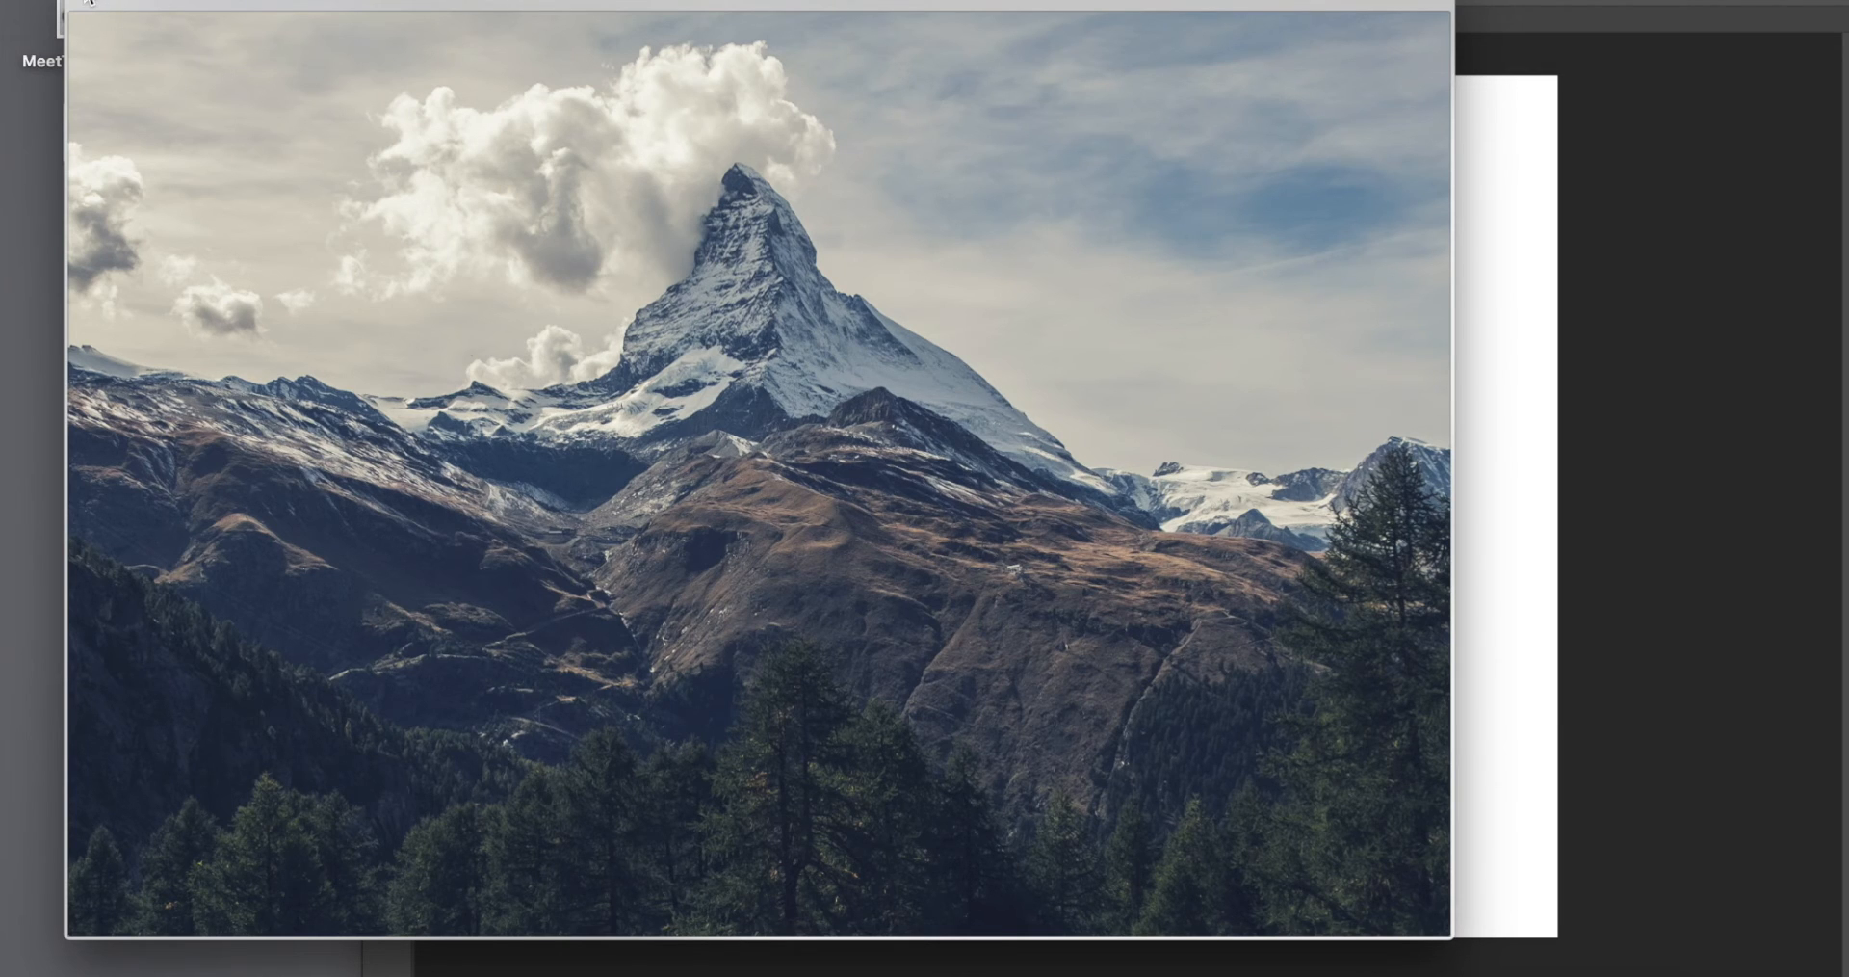
scroll(598, 316, "up", 5)
scroll(598, 316, "down", 5)
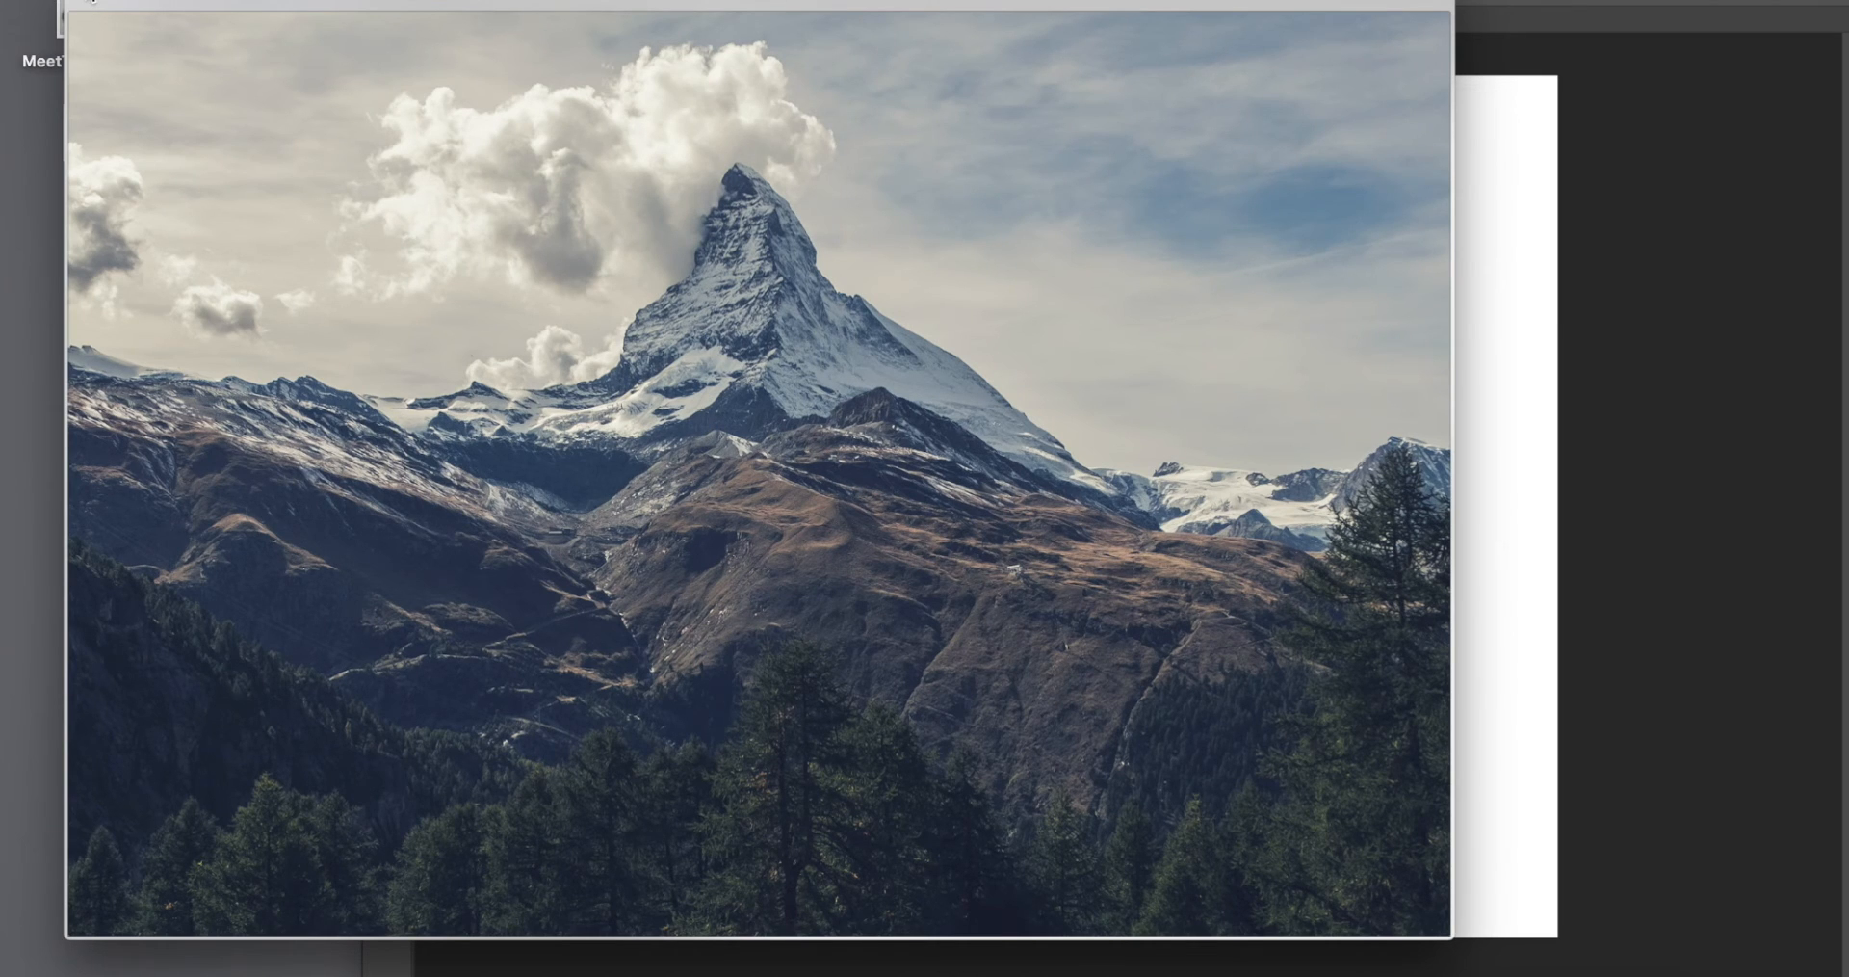
left_click(86, 2)
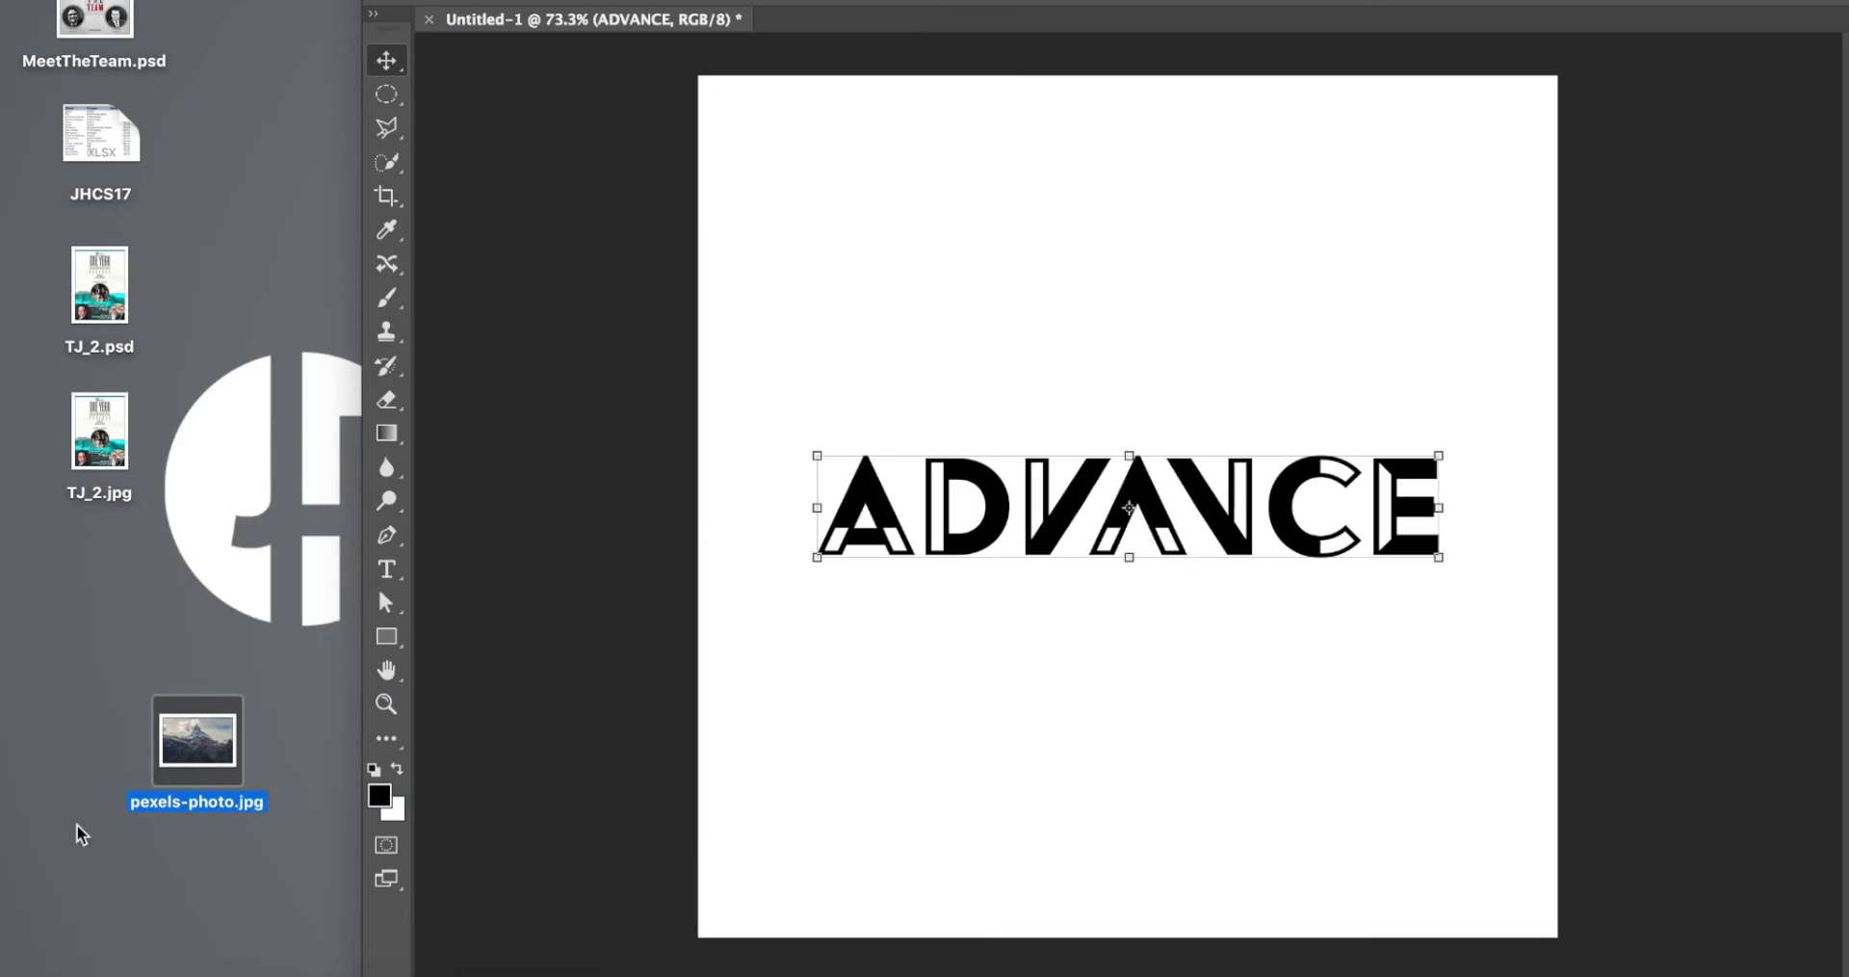
left_click_drag(198, 740, 934, 697)
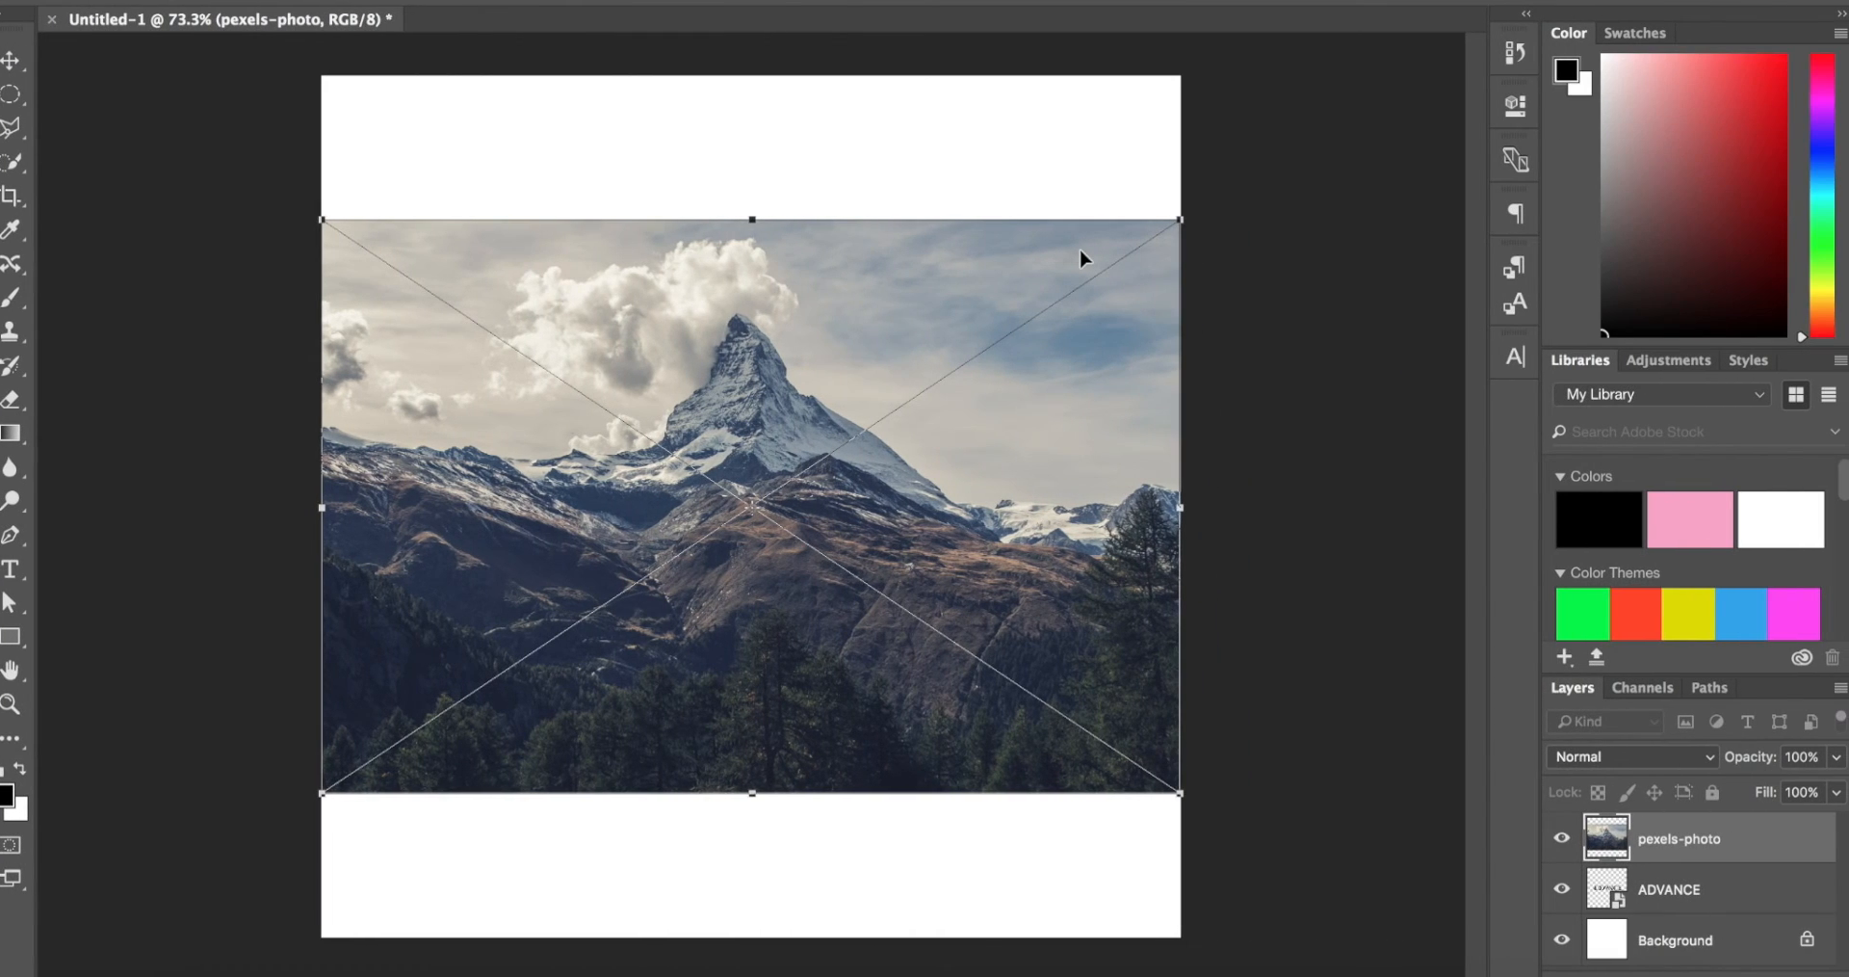
Step: Enlarge the placed mountain photo proportionally until it covers the whole canvas with the peak near the centre, and commit the placement
scroll(1084, 258, "down", 3)
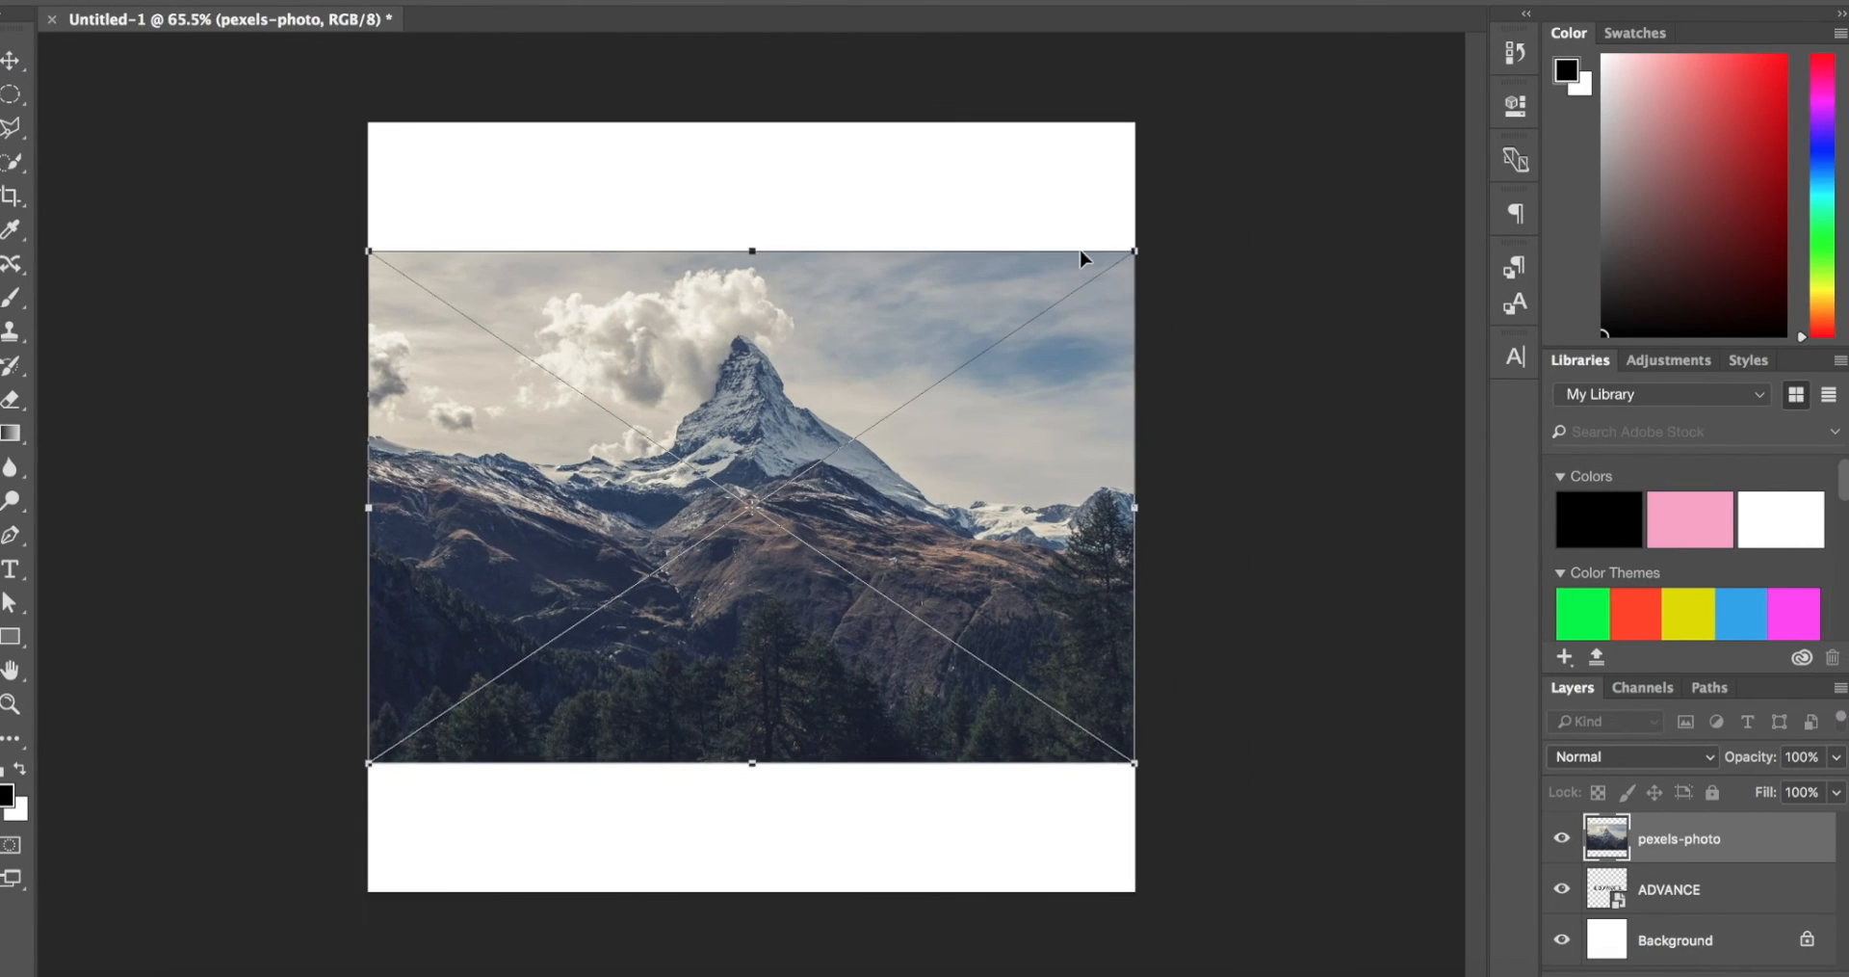
left_click(1129, 258)
left_click_drag(1131, 258, 1442, 510)
key("super+z")
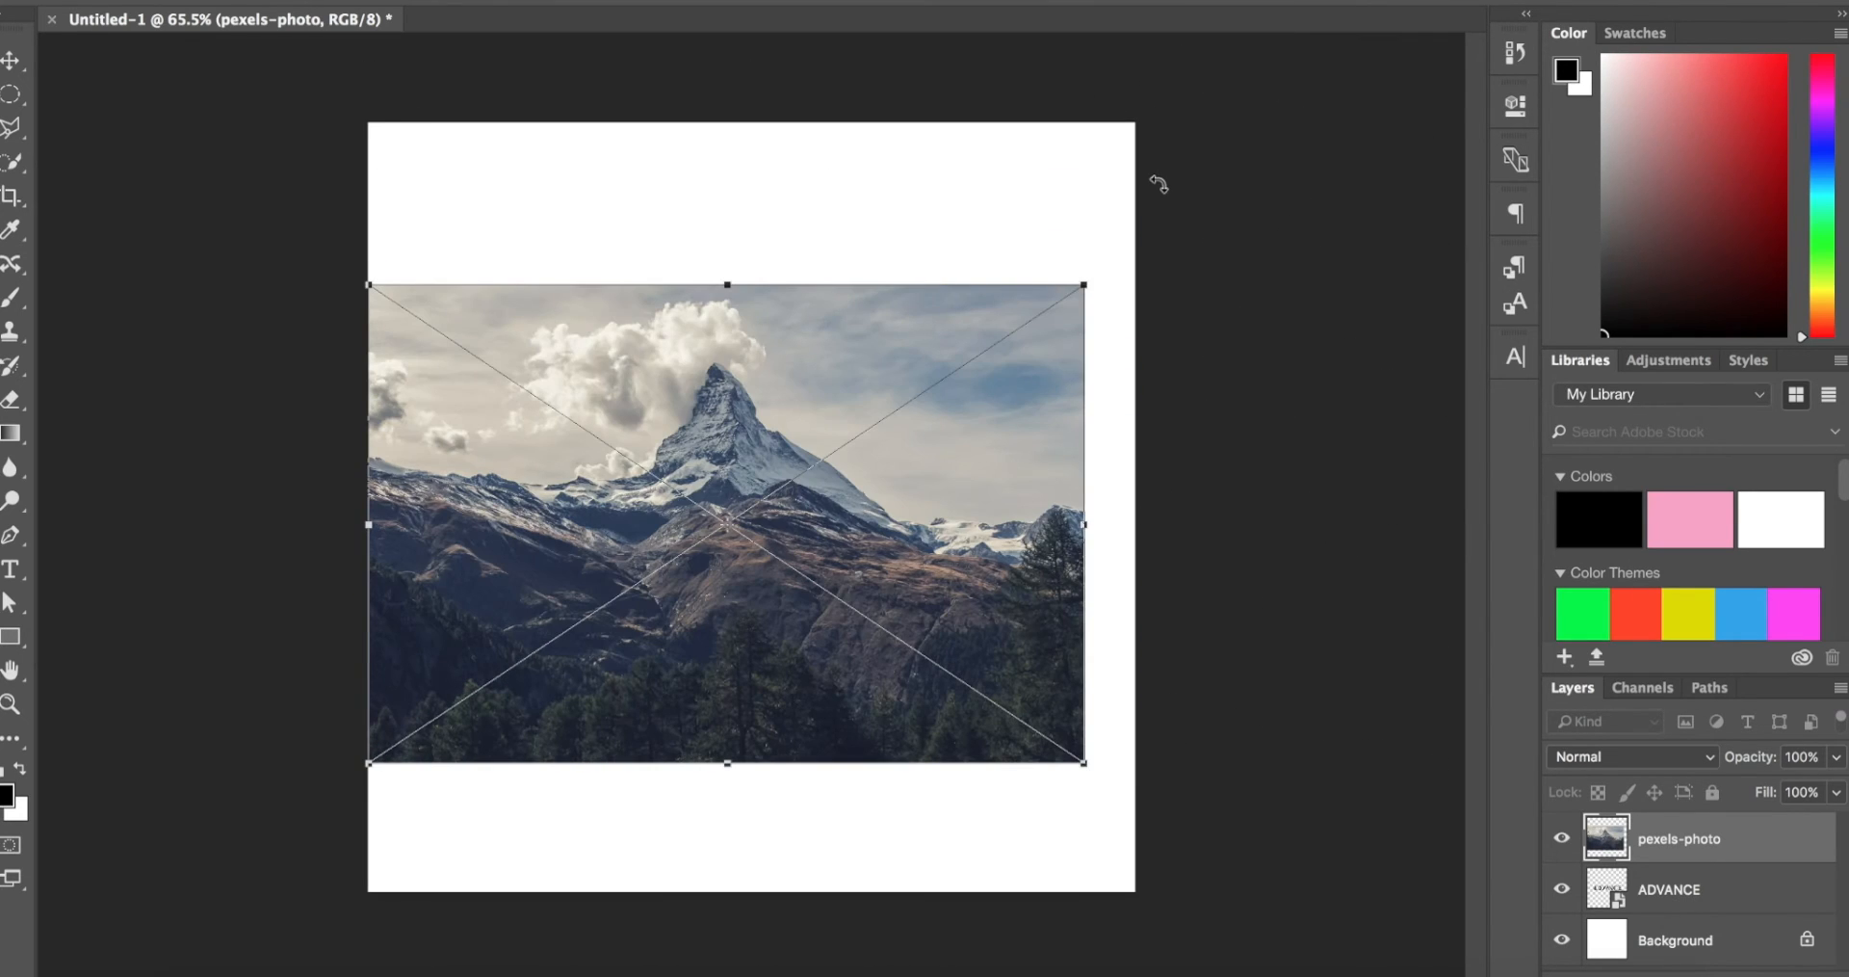
left_click_drag(1080, 286, 1370, 170)
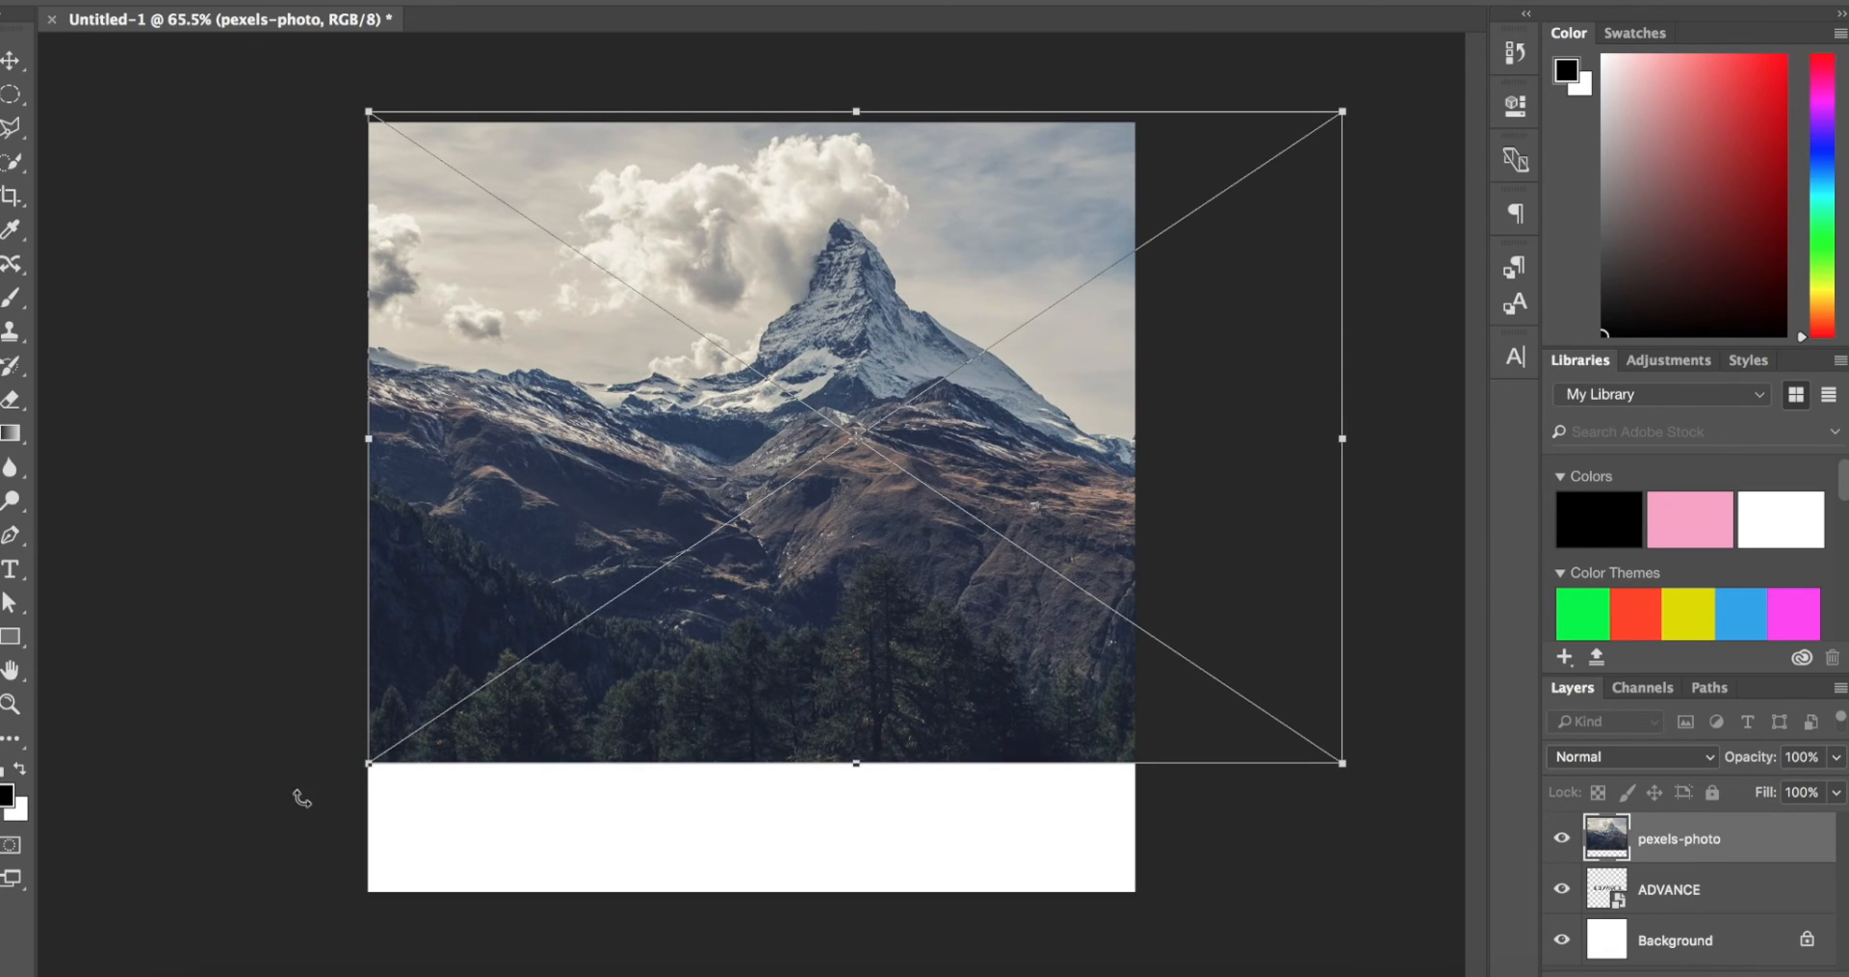
left_click_drag(362, 768, 132, 899)
mouse_move(442, 783)
left_mouse_down()
mouse_move(459, 776)
mouse_move(448, 788)
left_mouse_up()
key("Return")
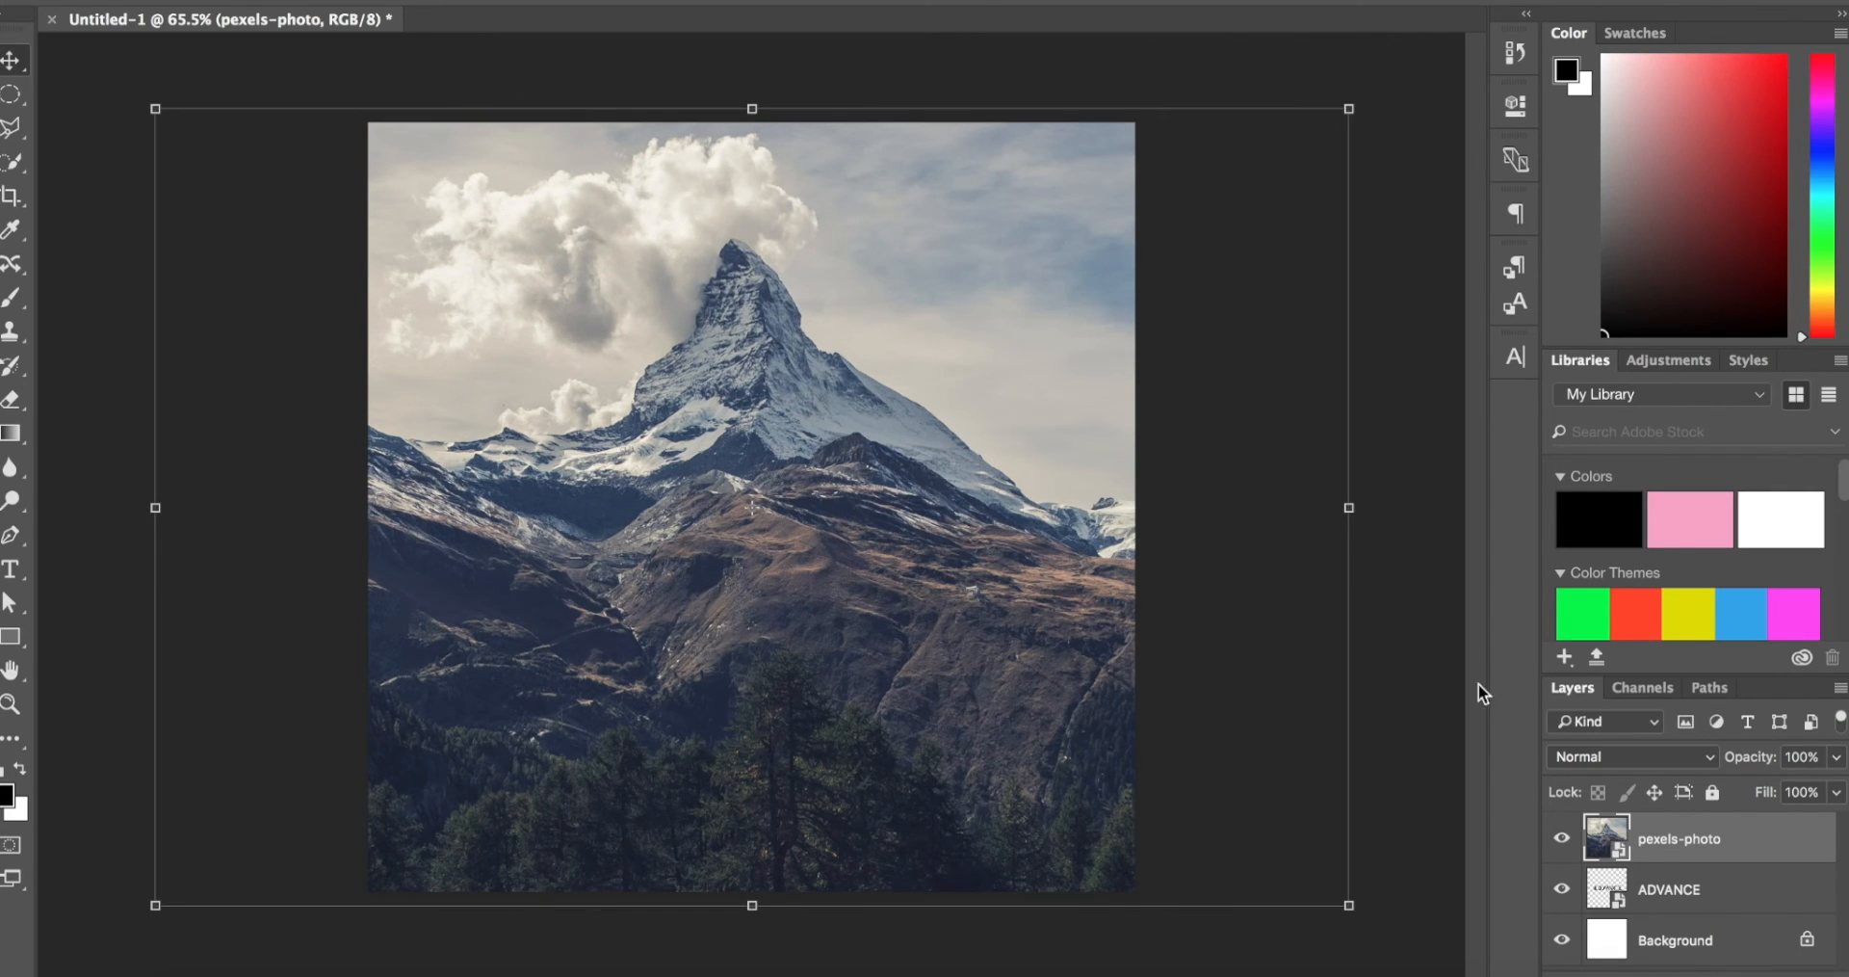
Step: Move the pexels-photo layer below the ADVANCE layer so the logo sits over the photo
left_click_drag(1726, 835, 1736, 895)
scroll(761, 439, "up", 4)
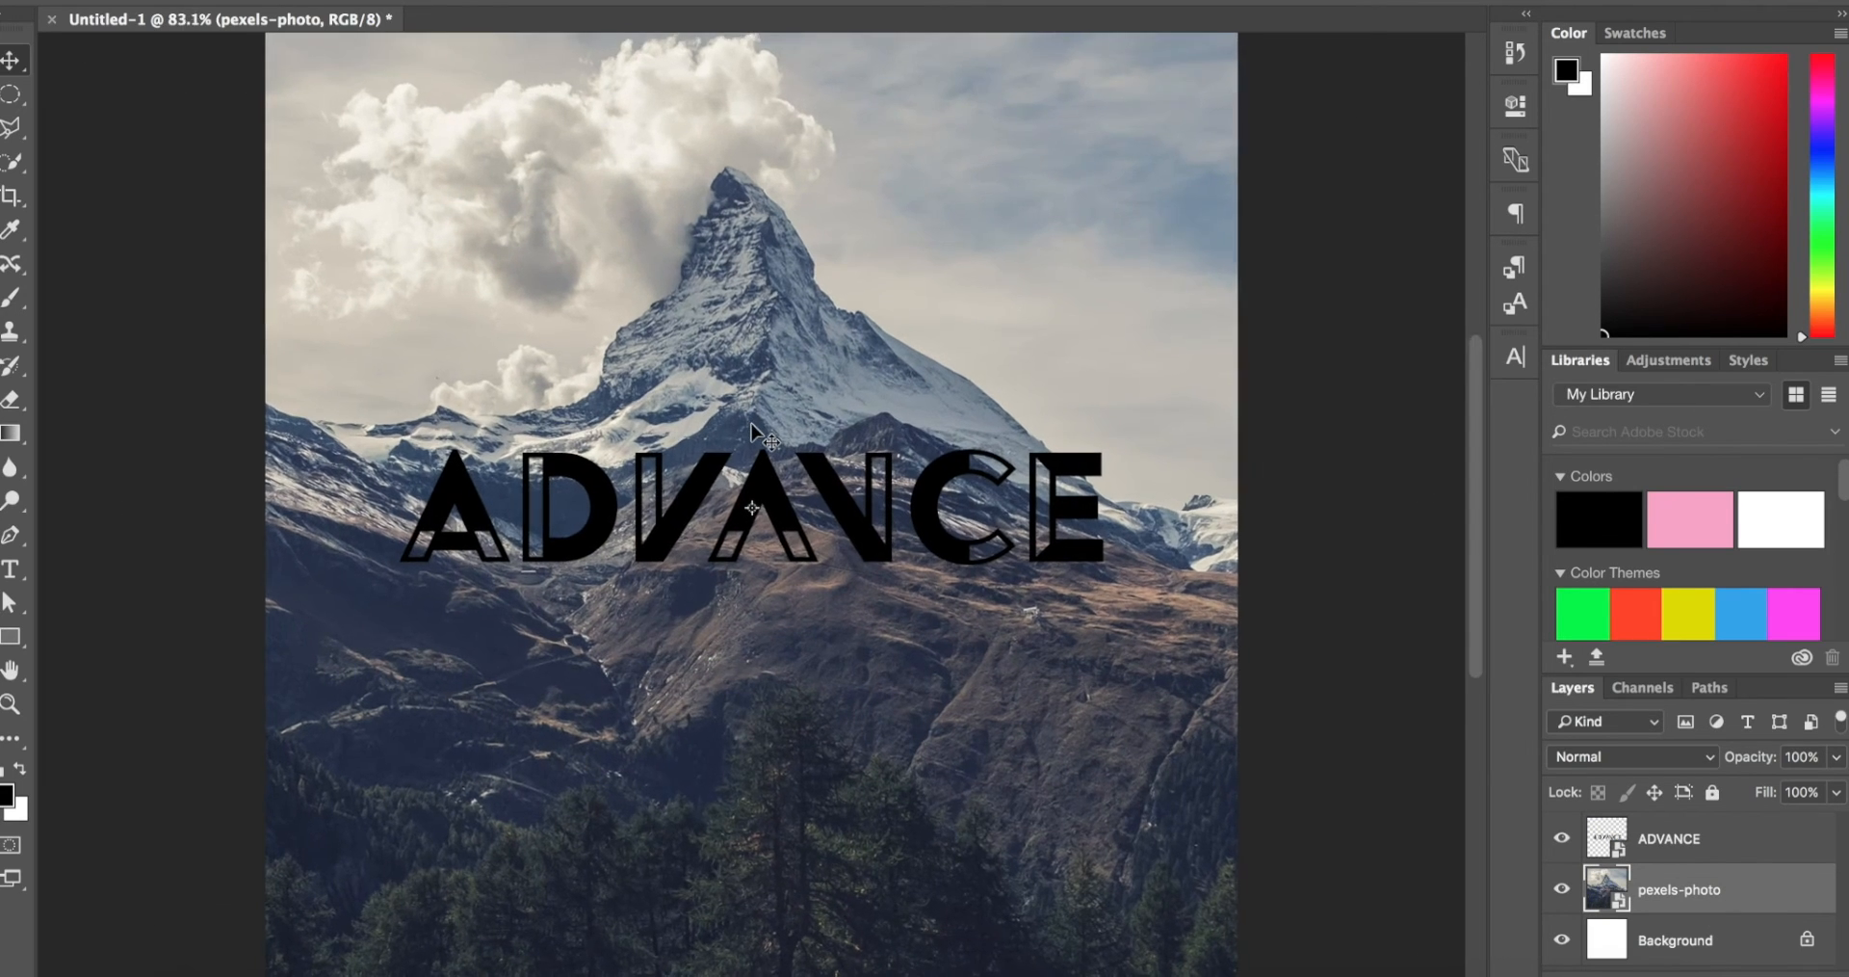
scroll(761, 439, "down", 1)
Step: Open the layer style of the ADVANCE smart object and enable a Color Overlay
left_click(1766, 836)
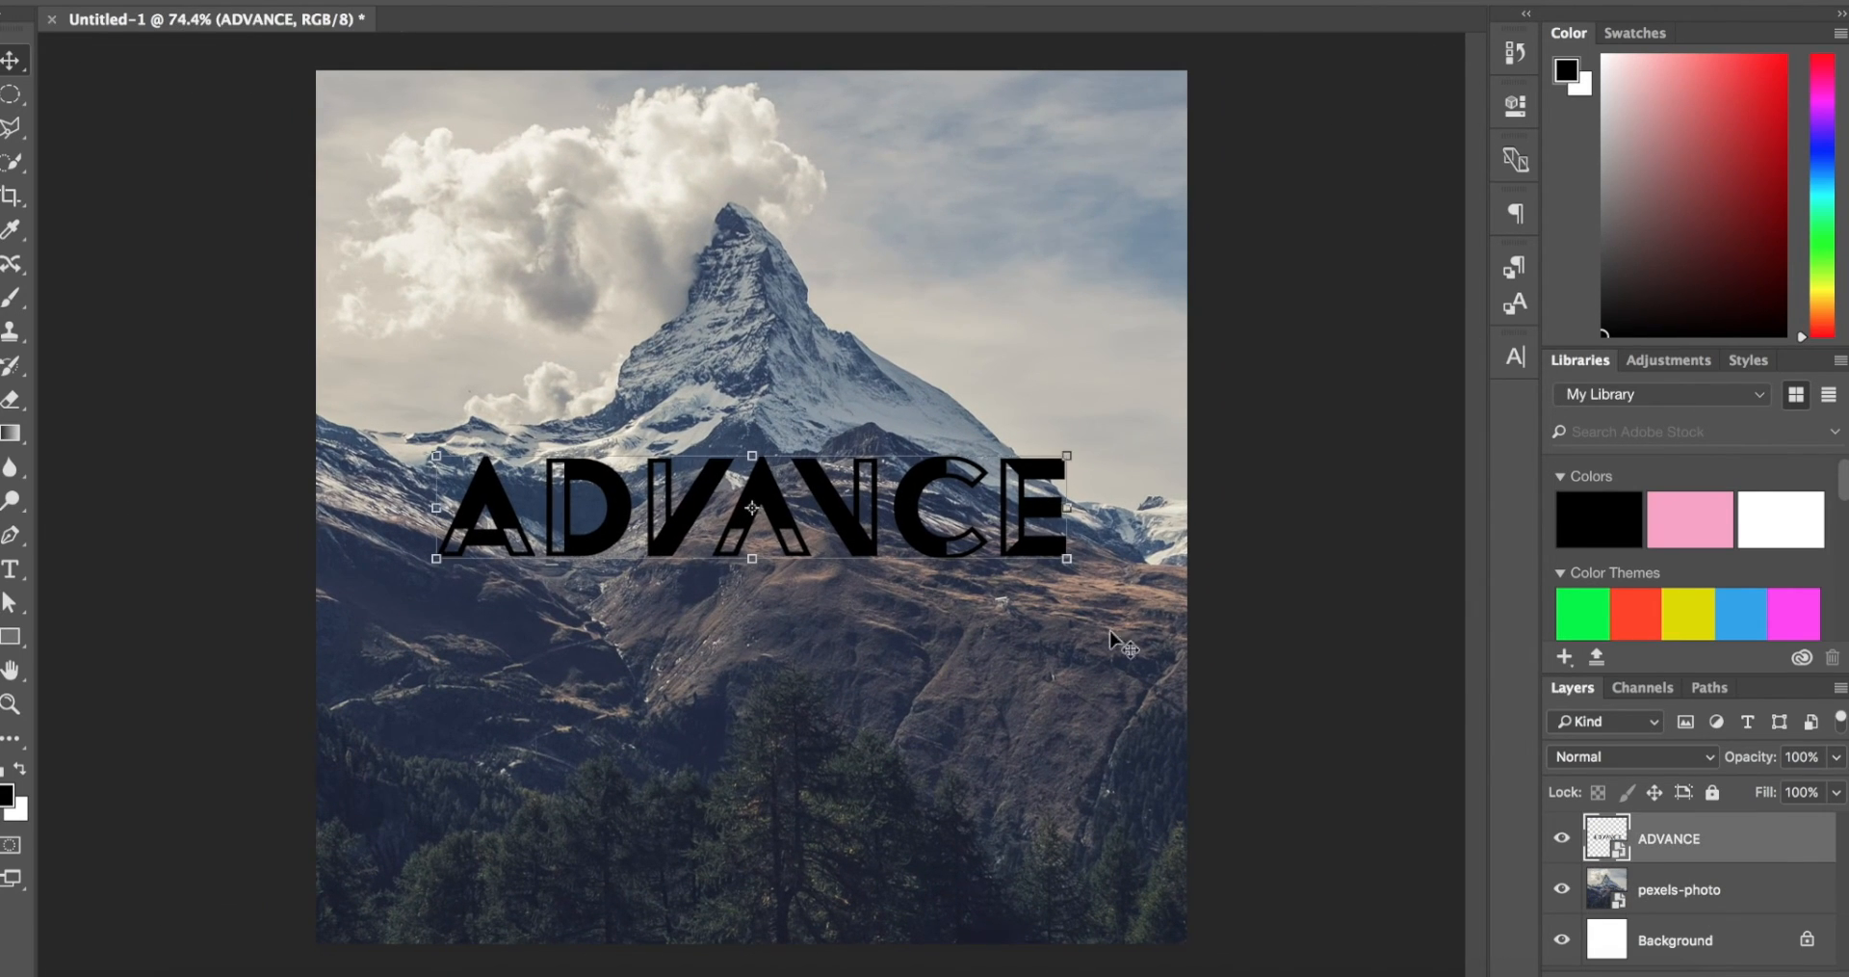
double_click(1770, 854)
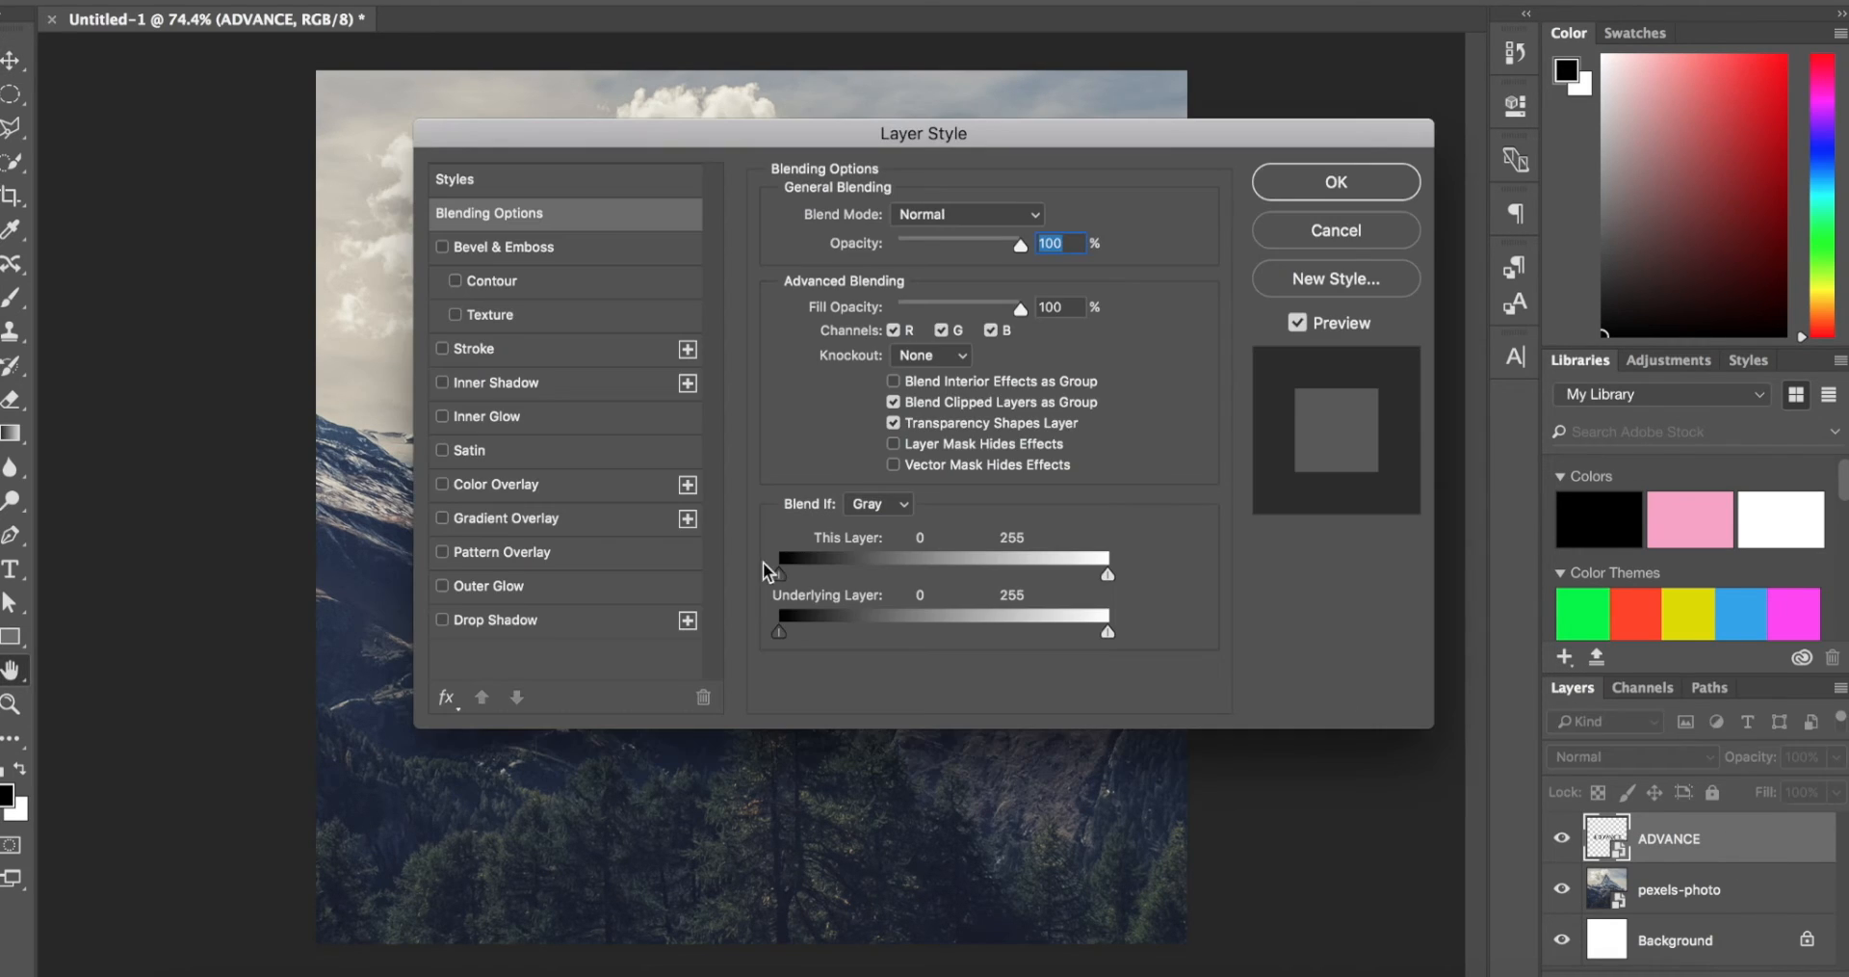
left_click_drag(581, 129, 1166, 8)
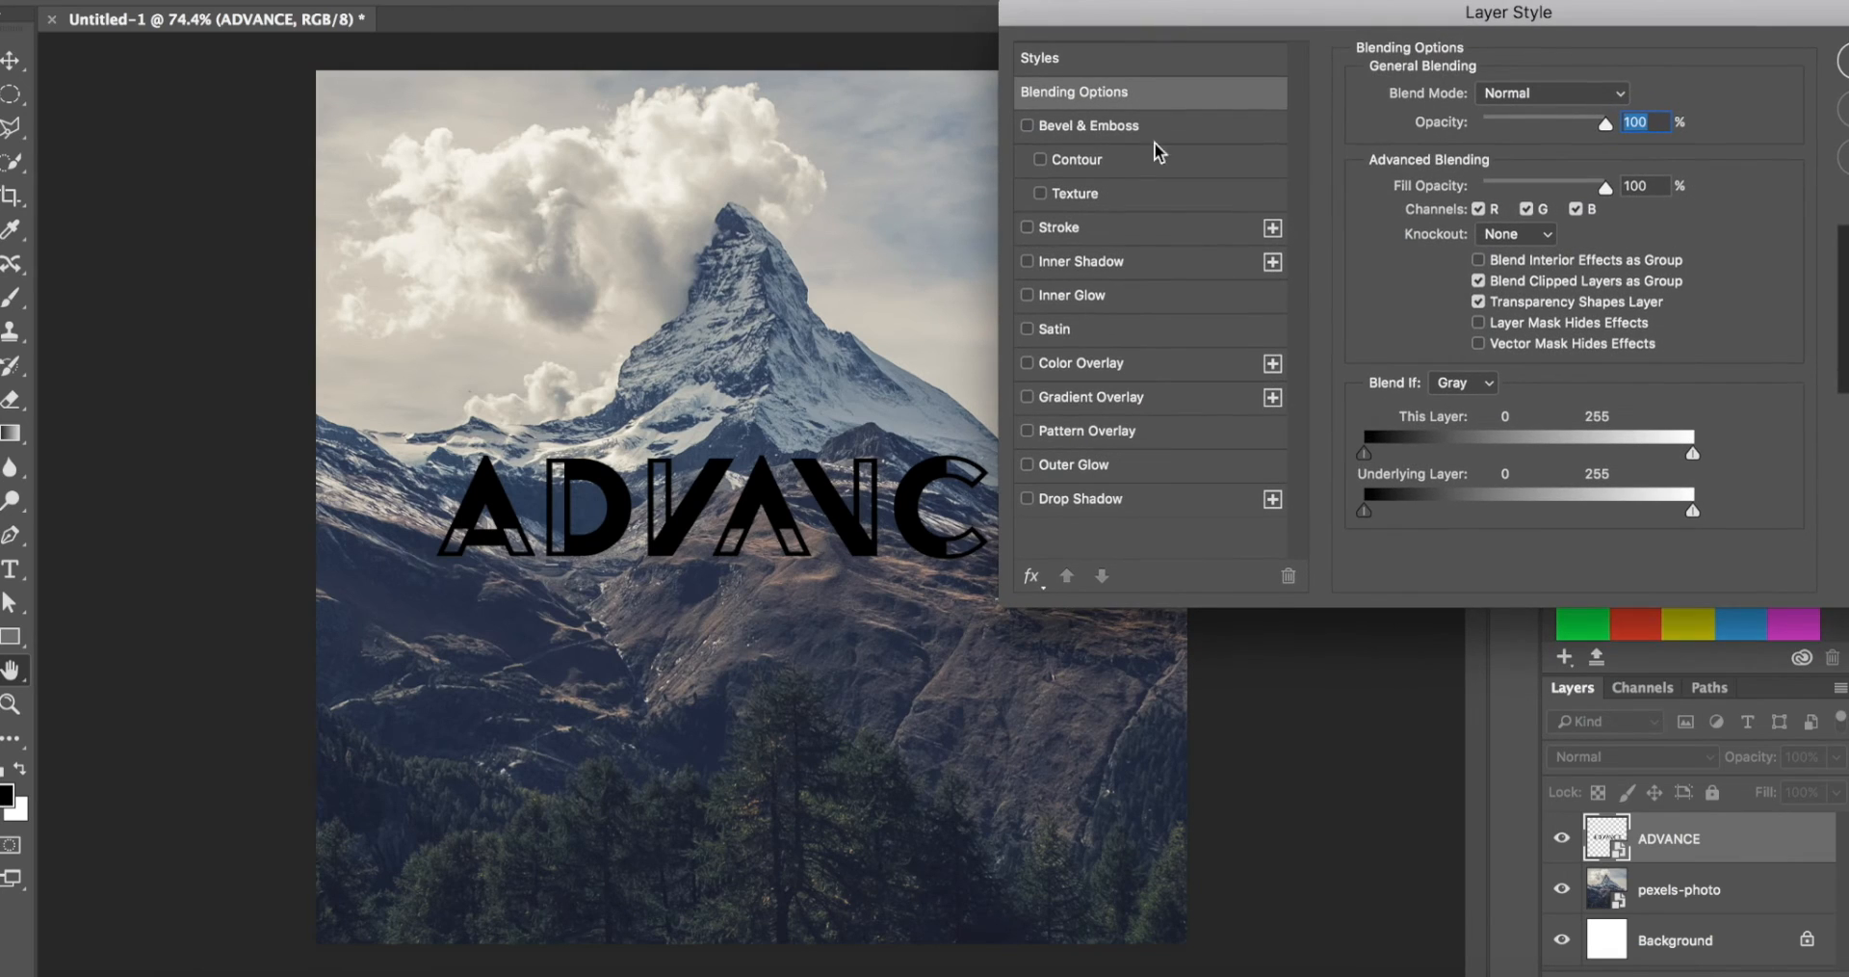
left_click(1092, 363)
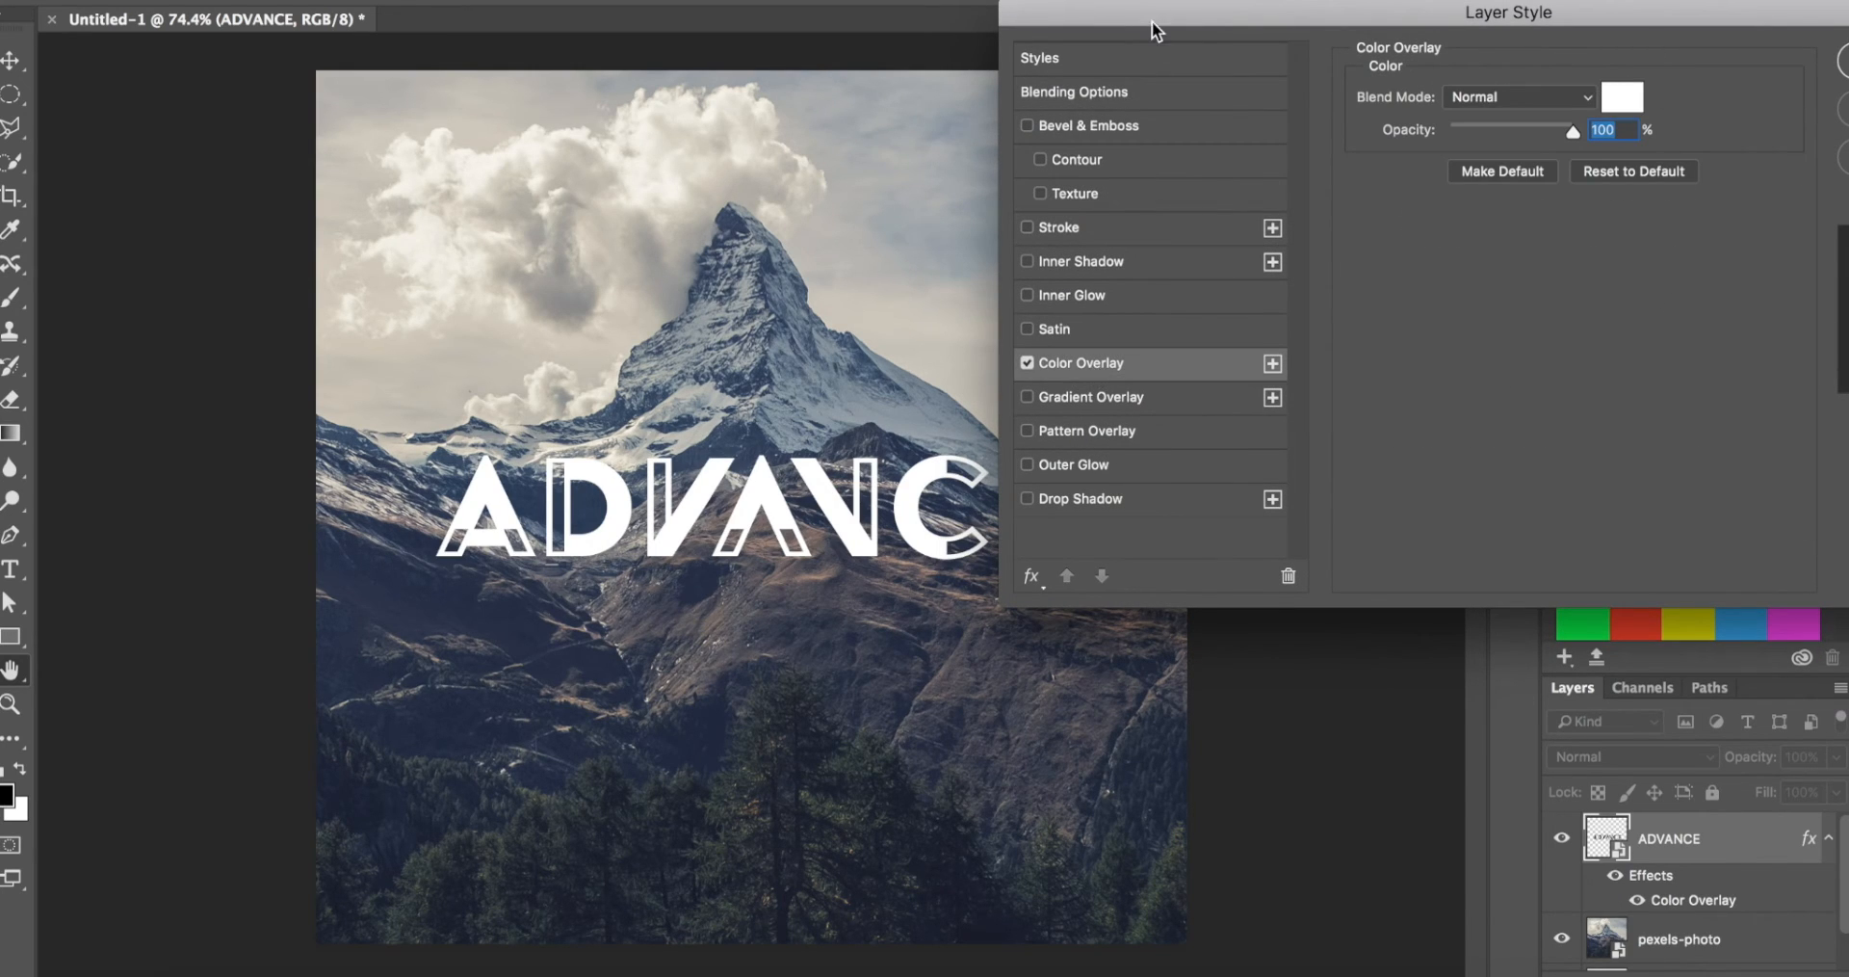
Step: Set the logo's Color Overlay to pure white and apply the layer style
left_click_drag(1152, 21, 1285, 5)
left_click(1750, 77)
left_click(1488, 375)
left_click(1385, 427)
left_click_drag(1387, 427, 1375, 318)
left_click_drag(1490, 483, 1486, 512)
mouse_move(1340, 435)
left_mouse_down()
mouse_move(1250, 309)
mouse_move(781, 49)
left_mouse_up()
key("Return")
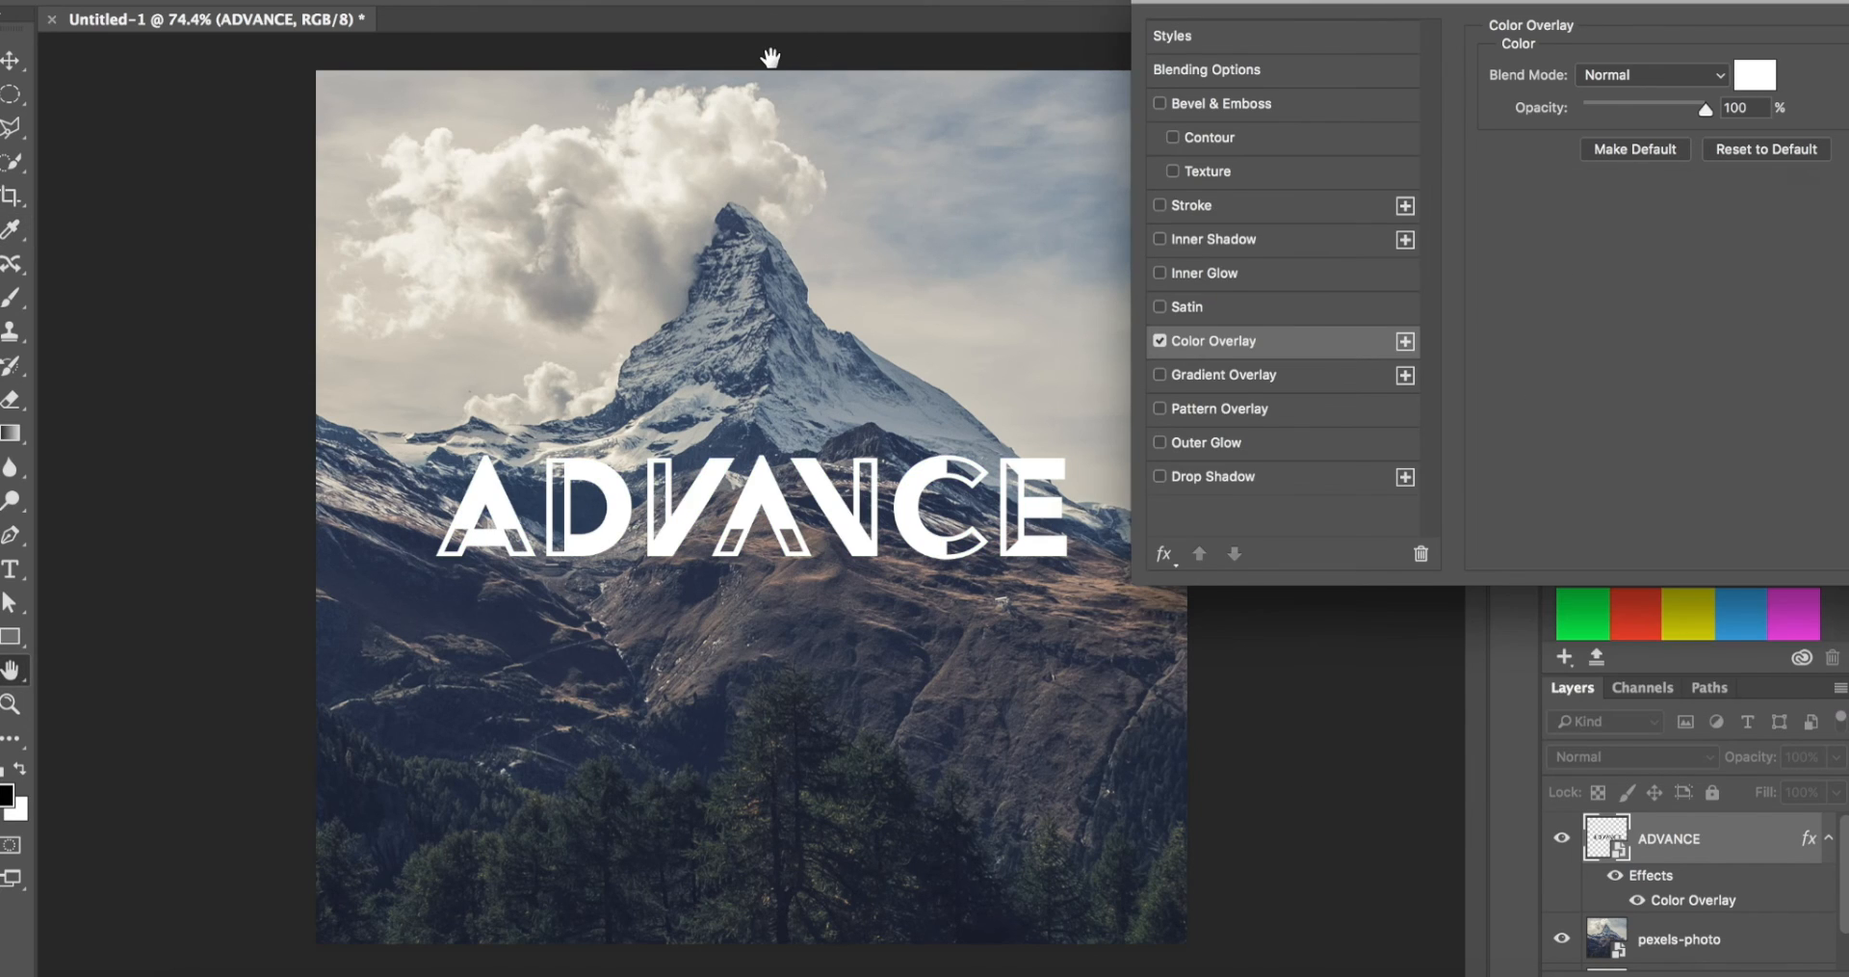
left_click_drag(1324, 7, 690, 23)
left_click(1419, 53)
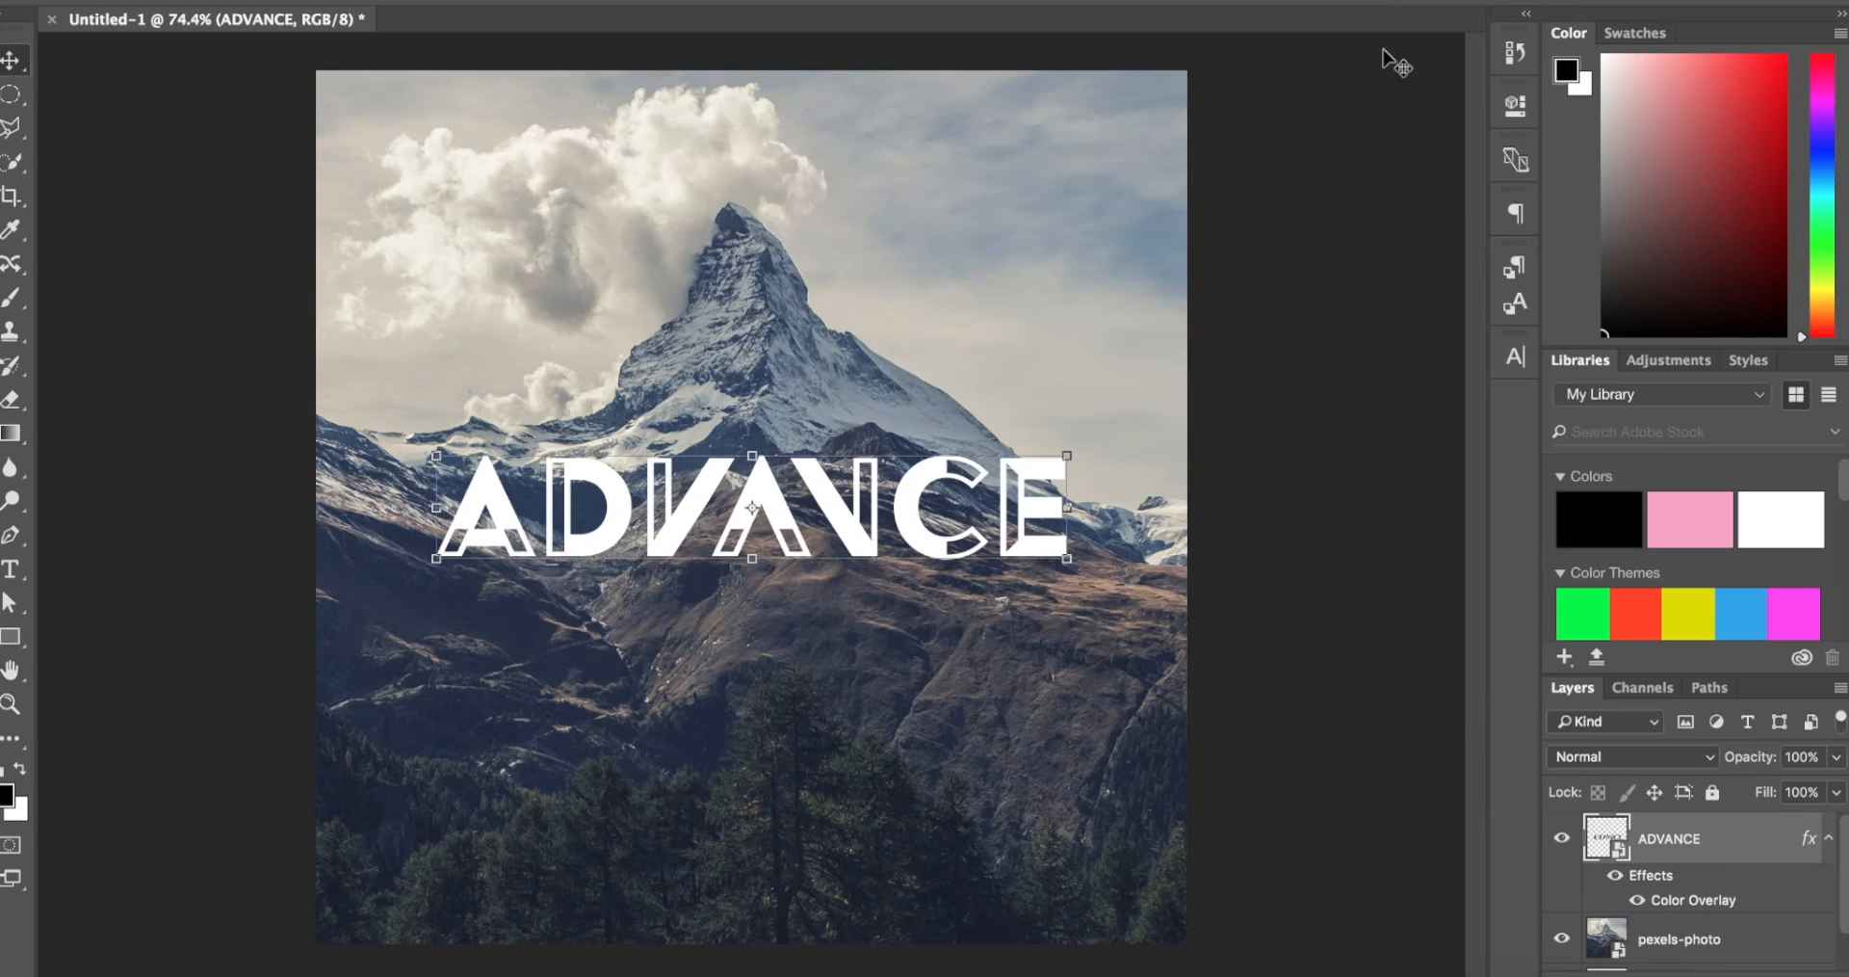
key("z")
left_click(664, 375)
left_click_drag(664, 375, 611, 375)
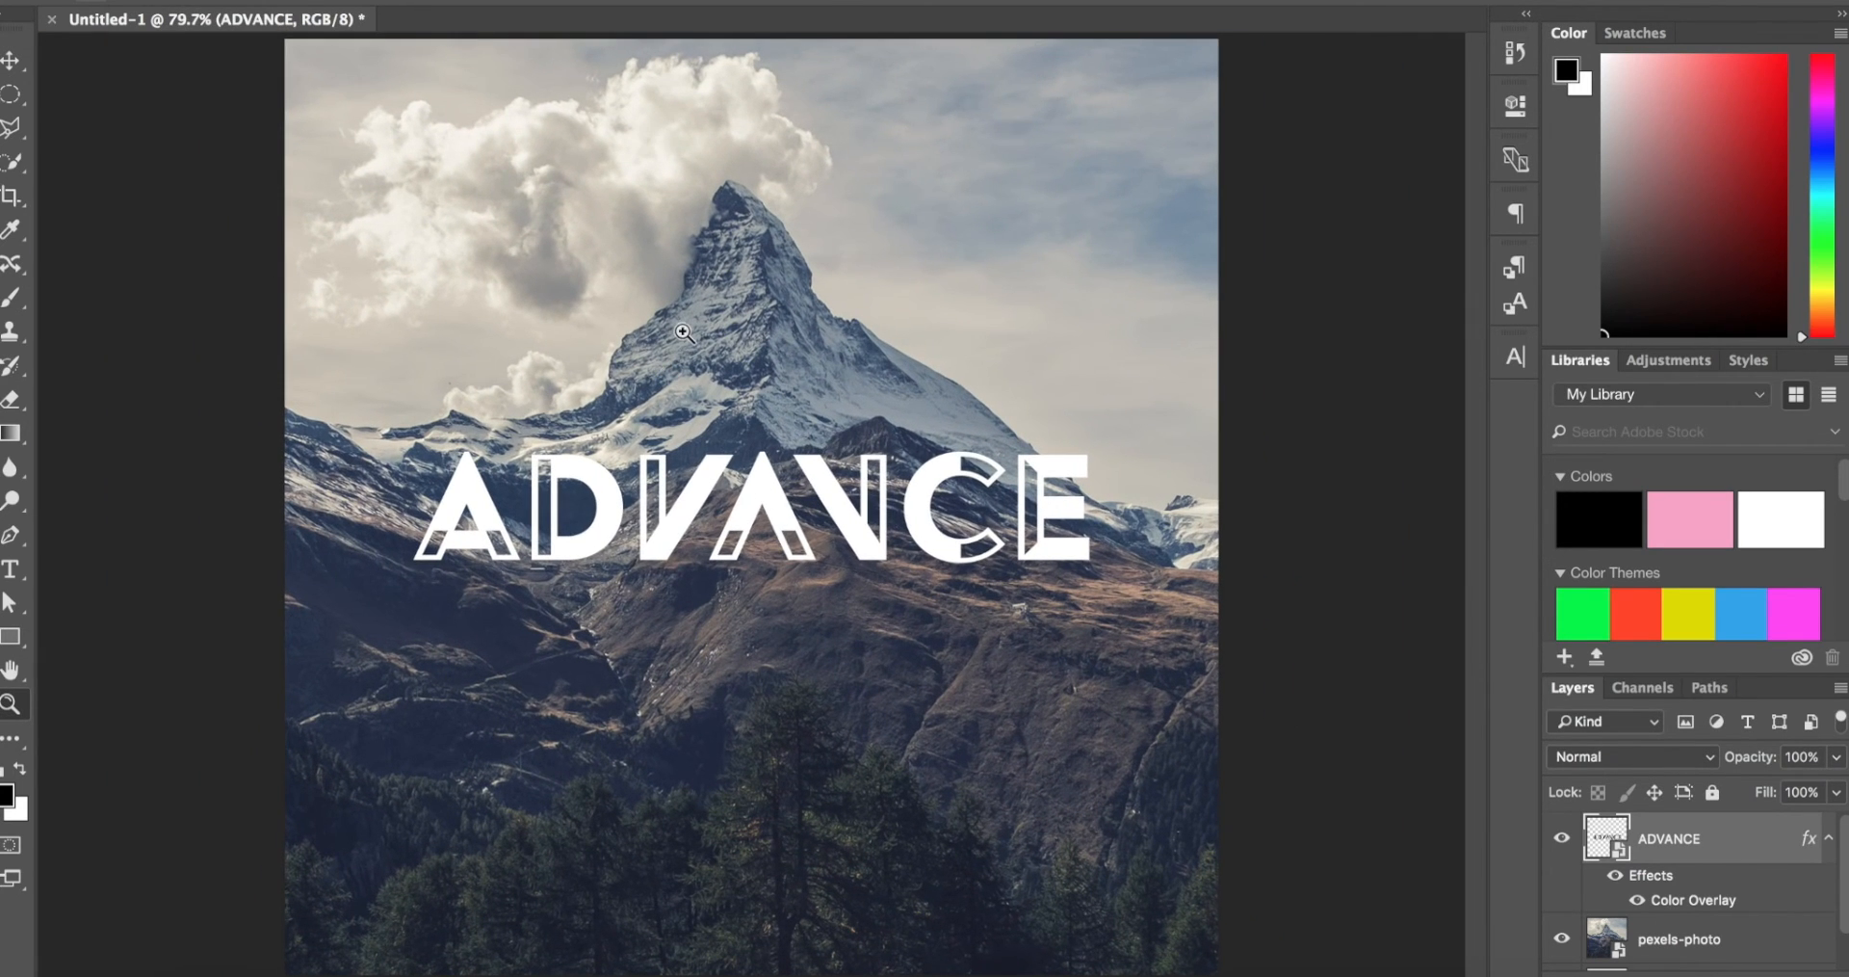
left_click_drag(870, 379, 869, 378)
left_click_drag(630, 501, 628, 501)
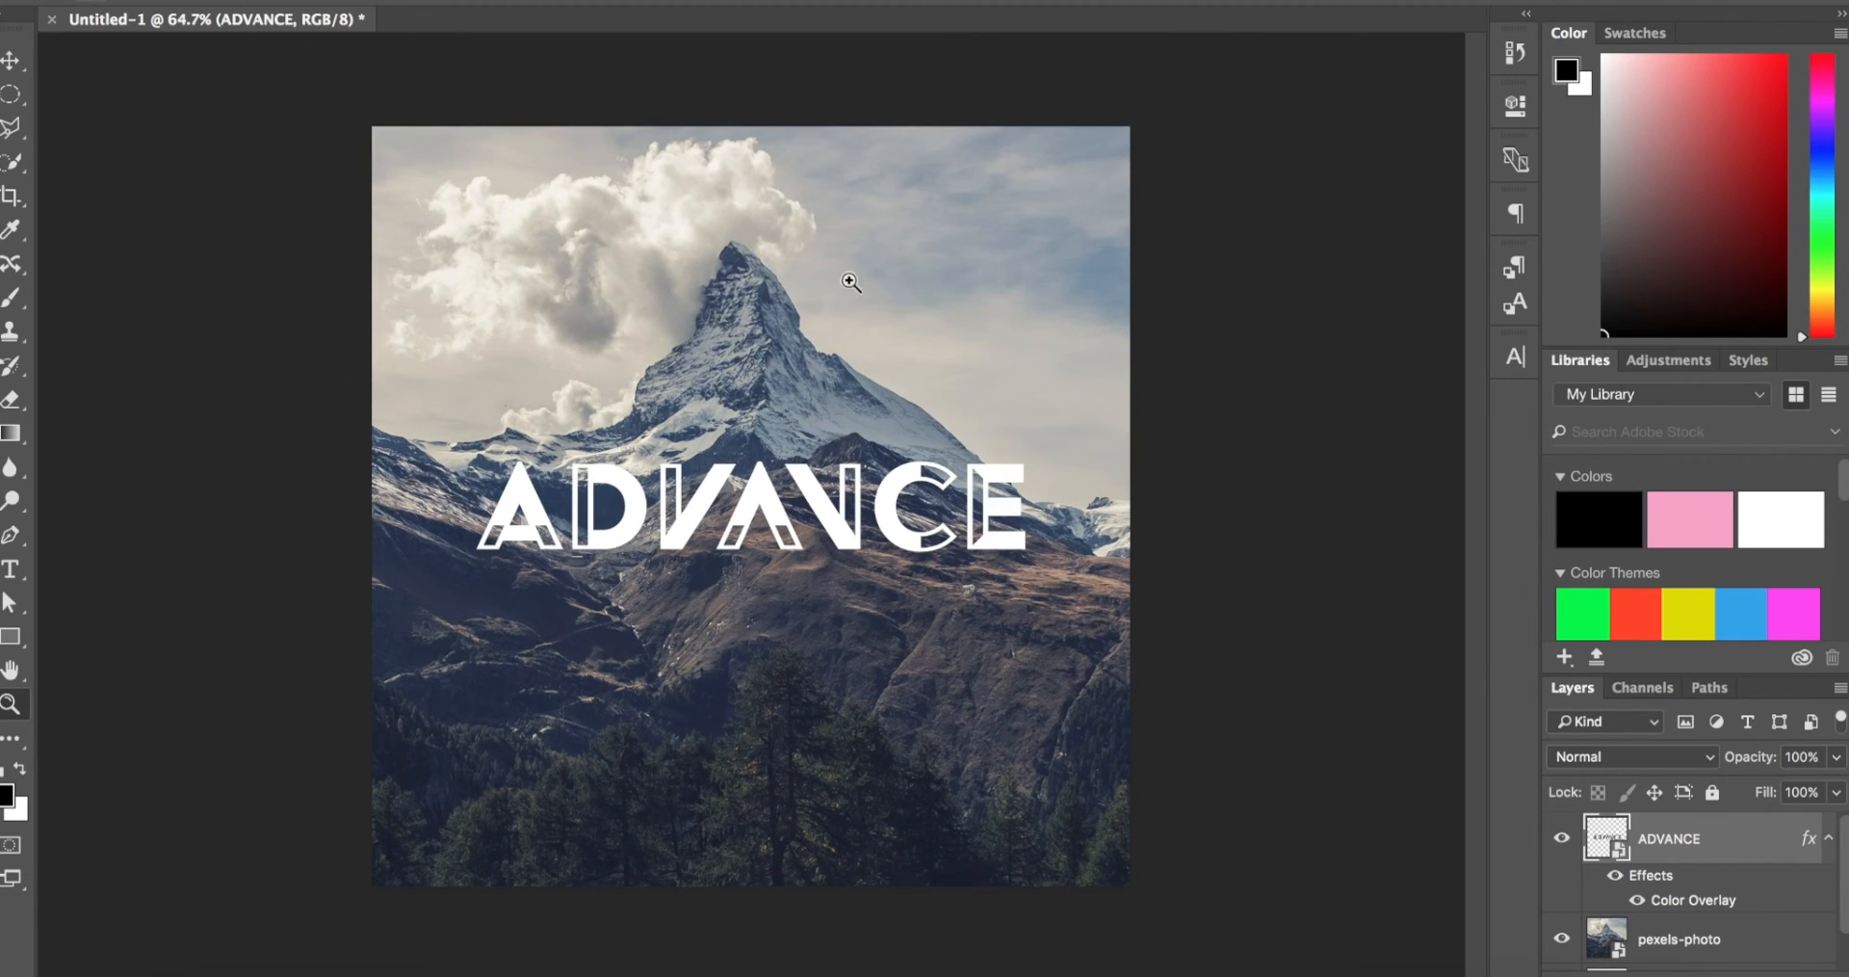
left_click_drag(657, 507, 665, 506)
left_click_drag(654, 346, 639, 346)
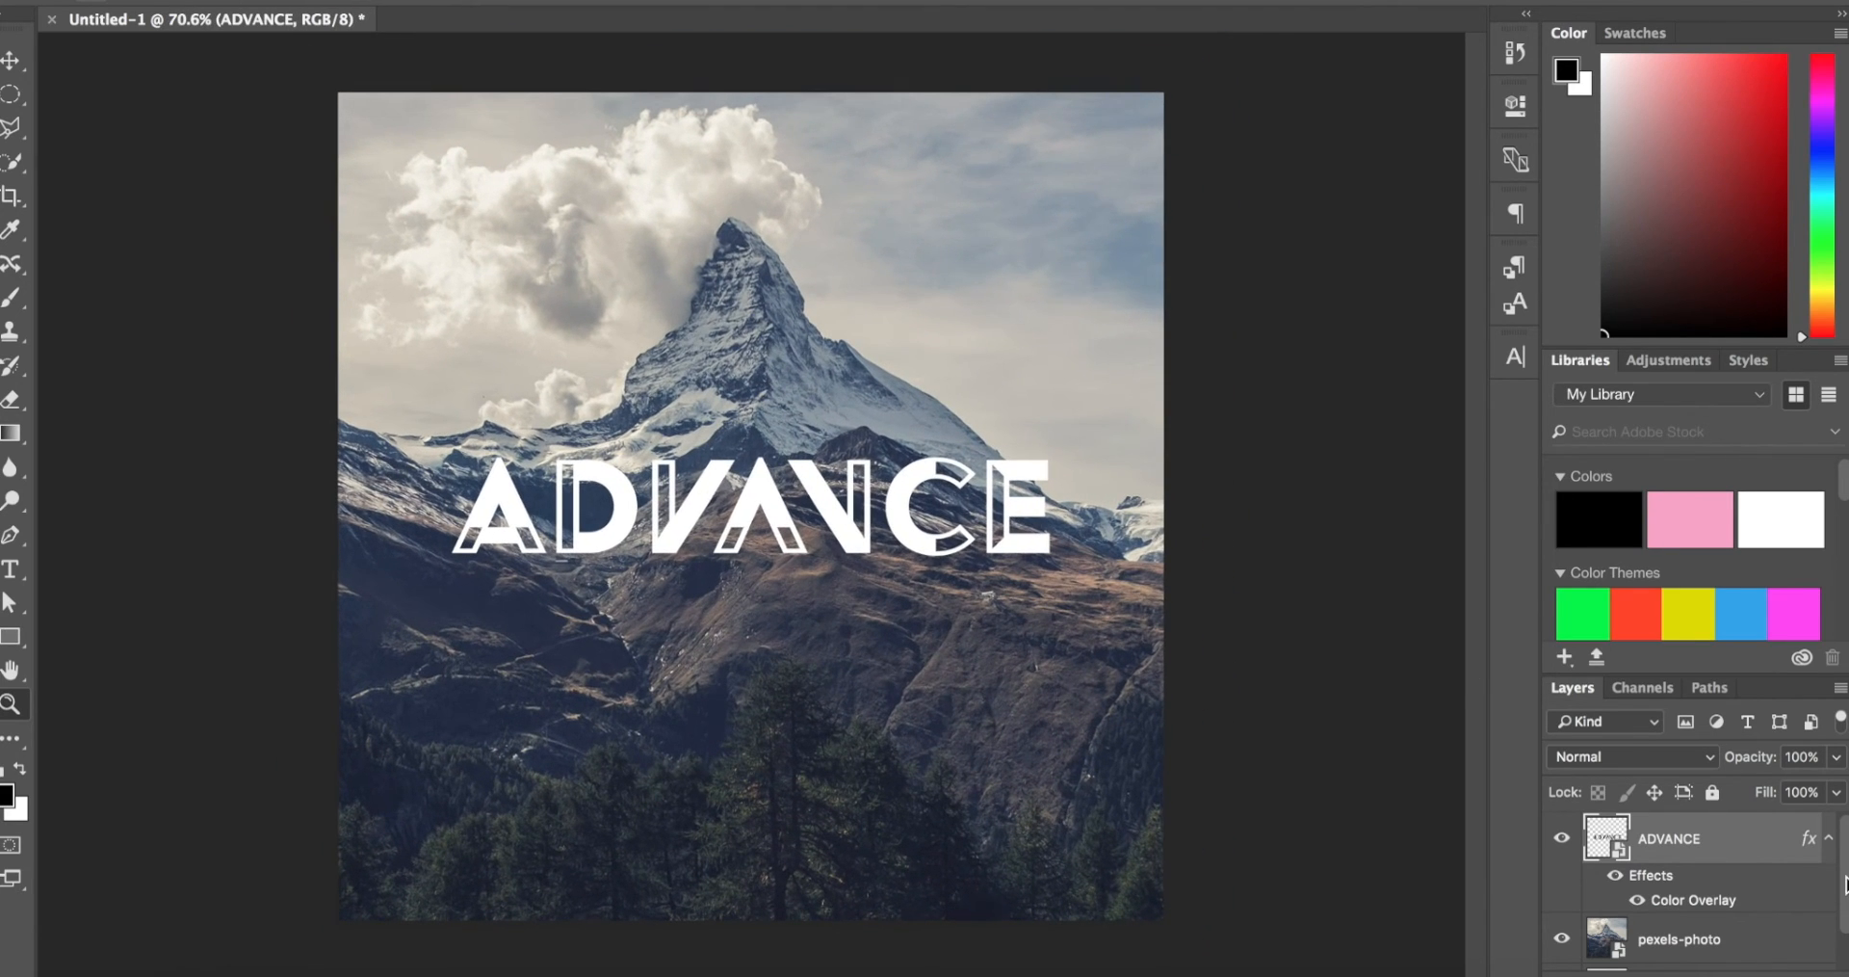
Step: Add a new empty layer directly above the pexels-photo layer
scroll(1761, 926, "down", 1)
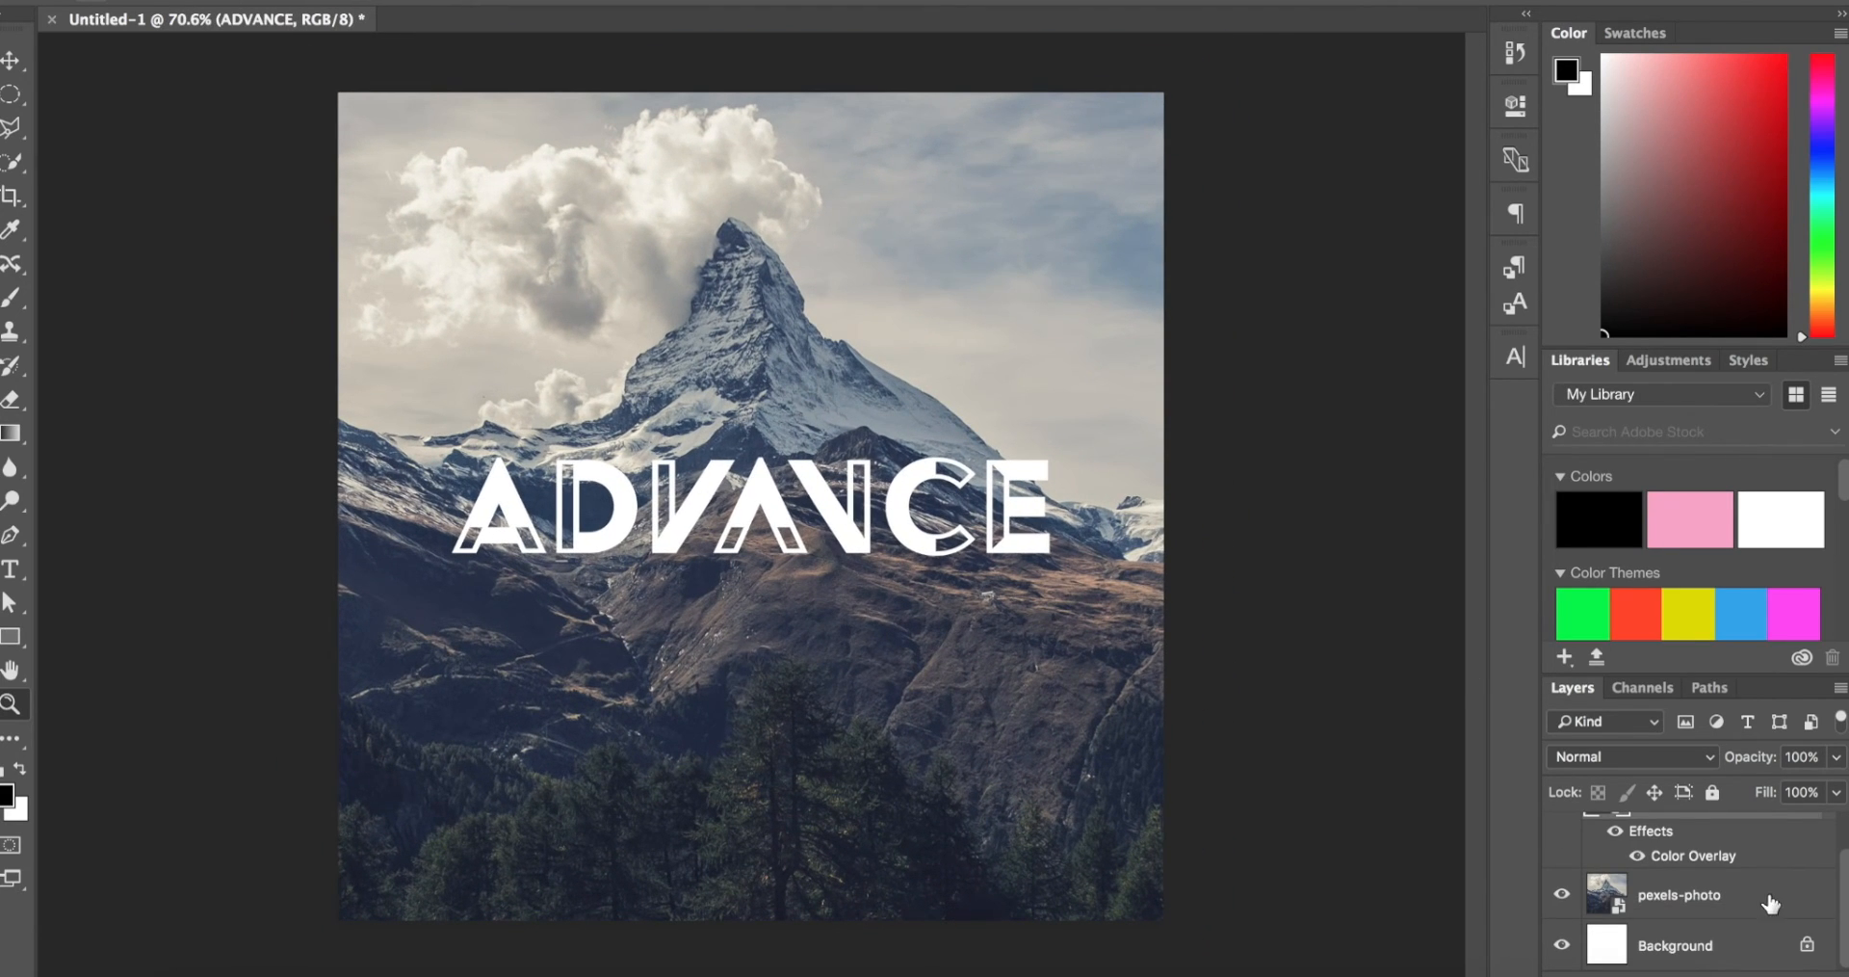
left_click(1770, 902)
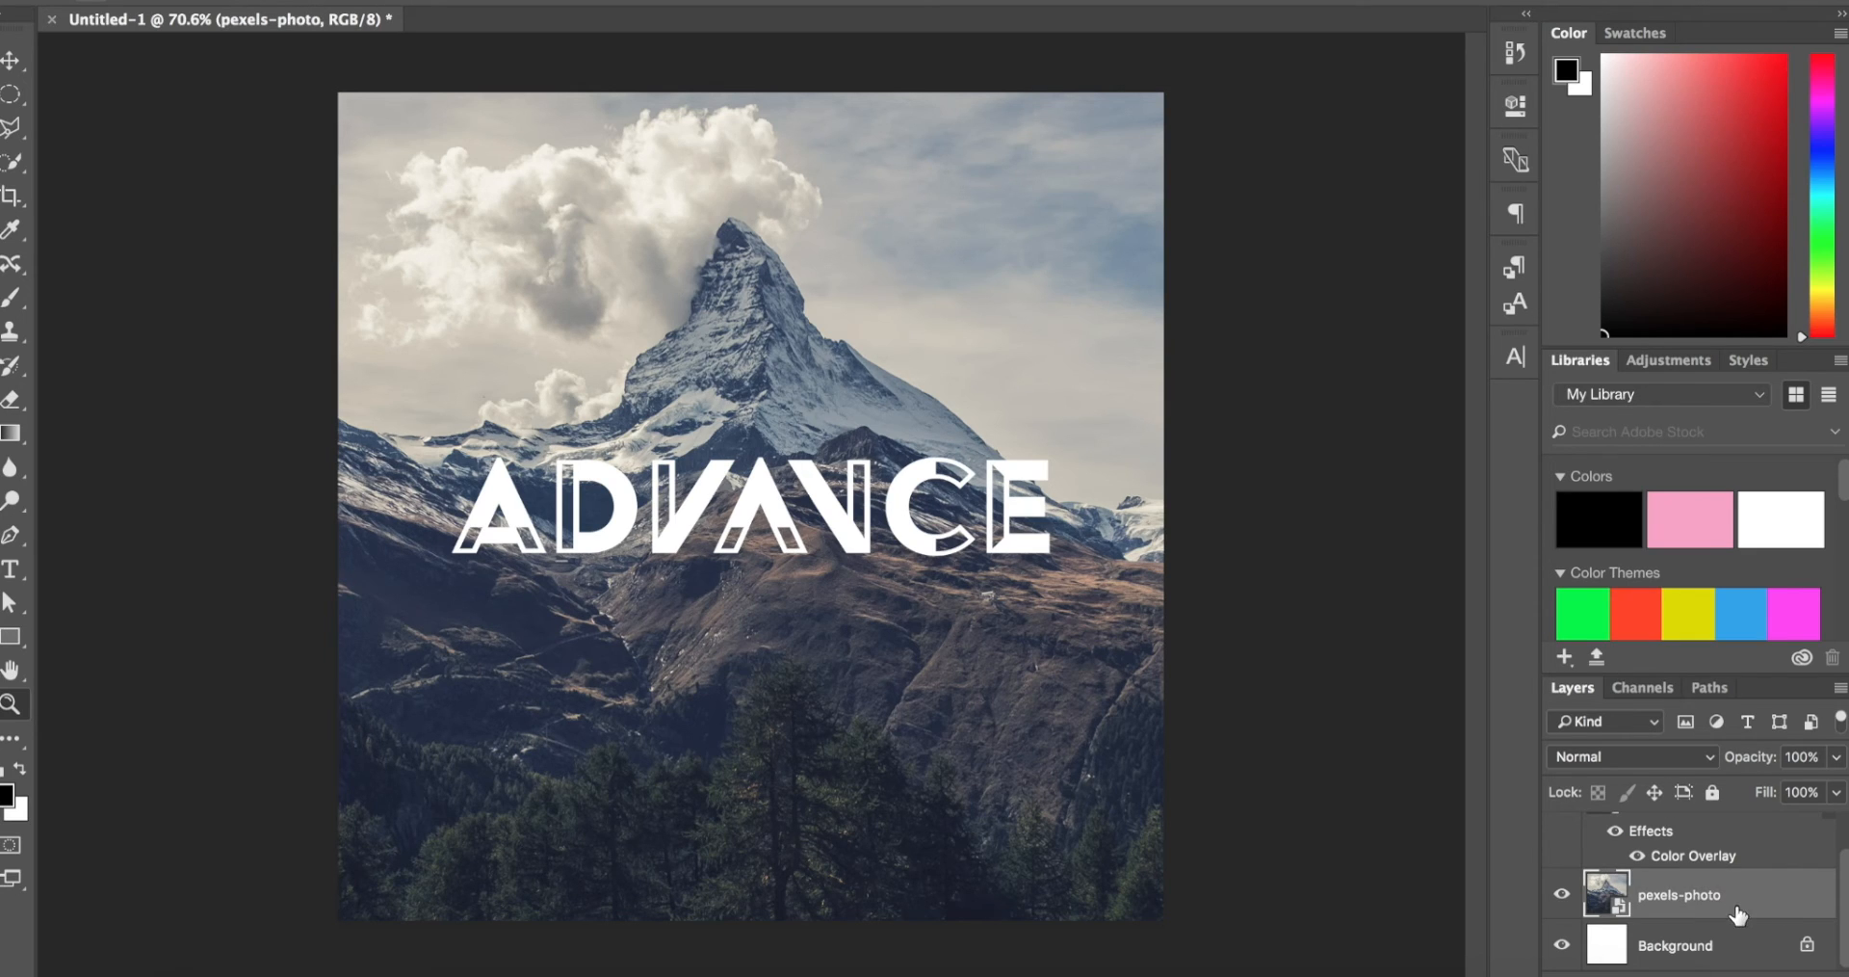
scroll(1751, 936, "up", 1)
left_click(1775, 974)
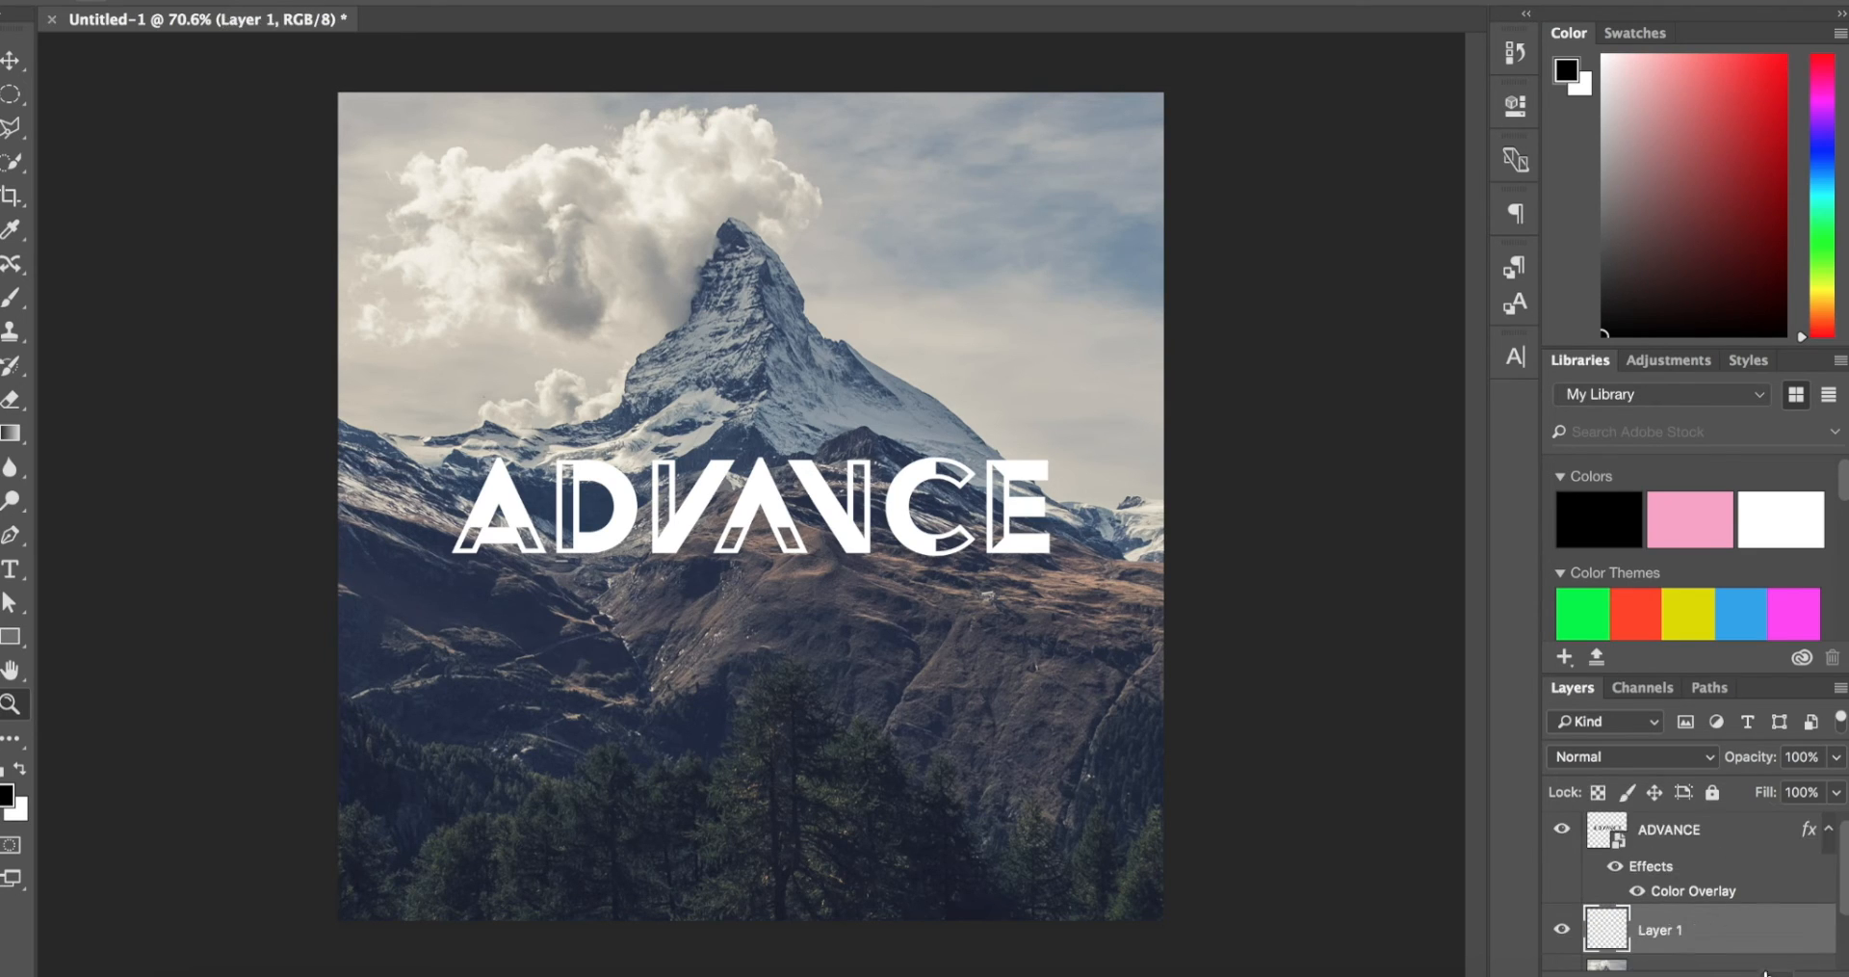
scroll(1709, 841, "down", 2)
scroll(1708, 842, "up", 2)
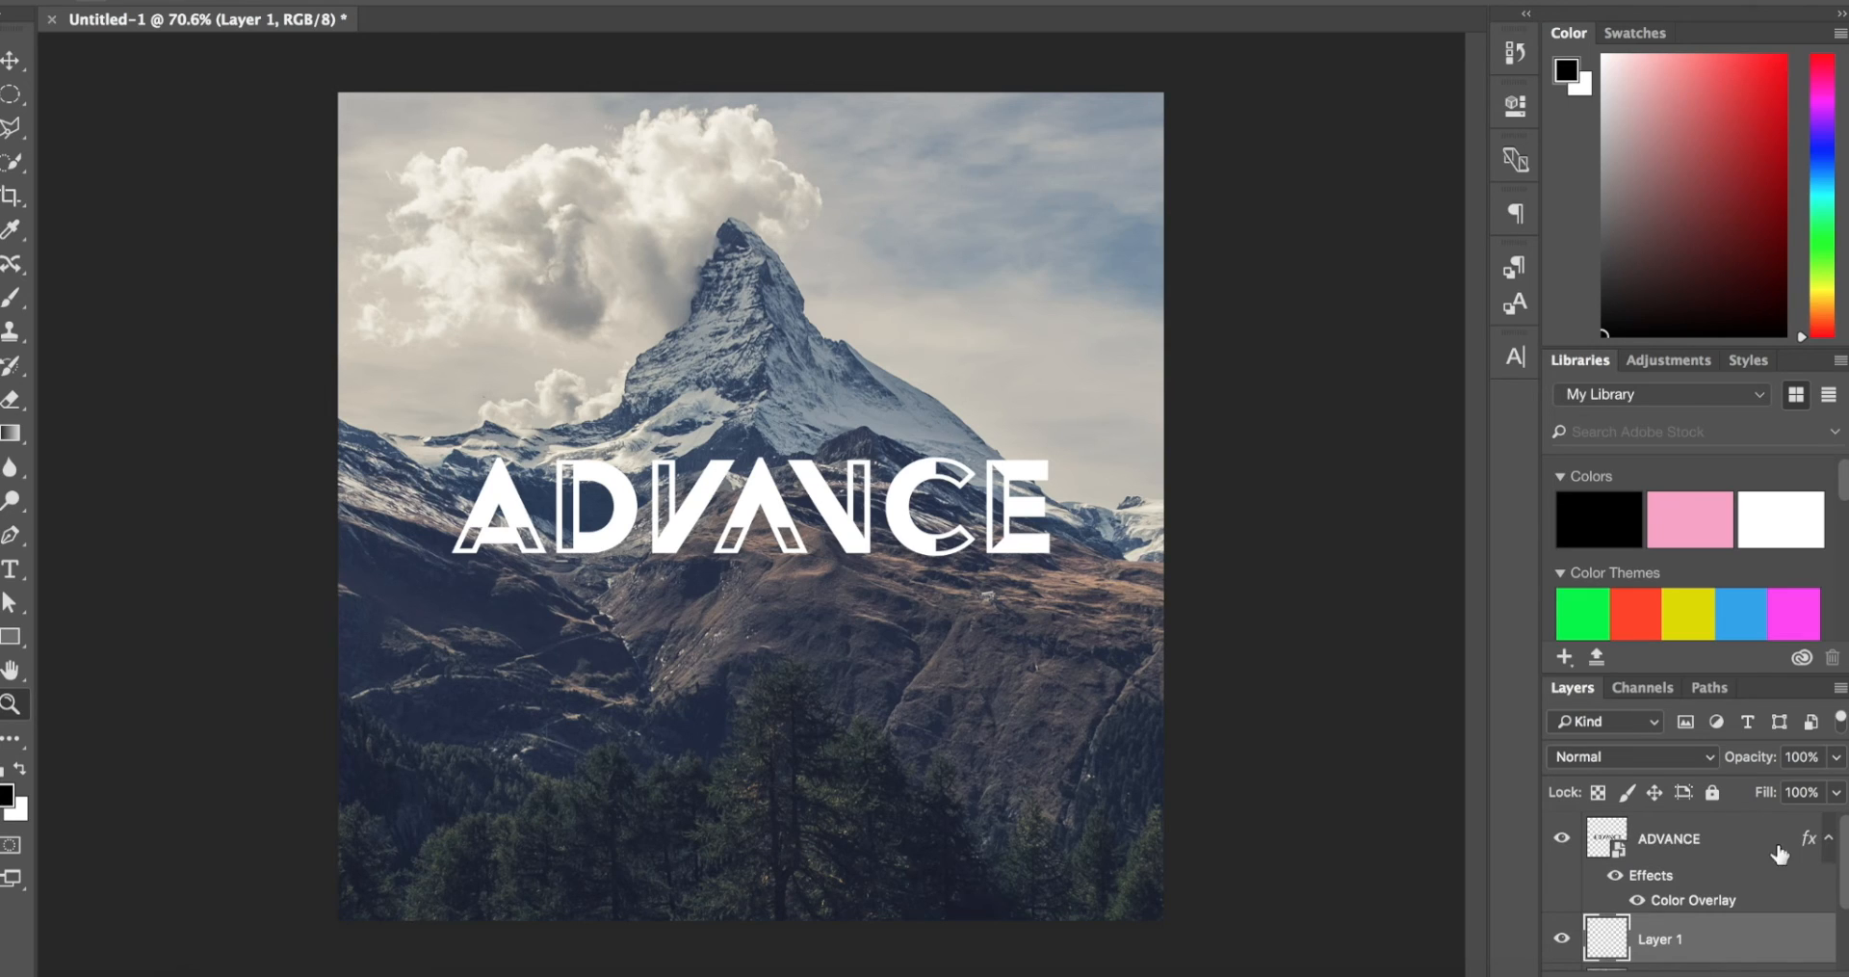
scroll(1693, 862, "down", 2)
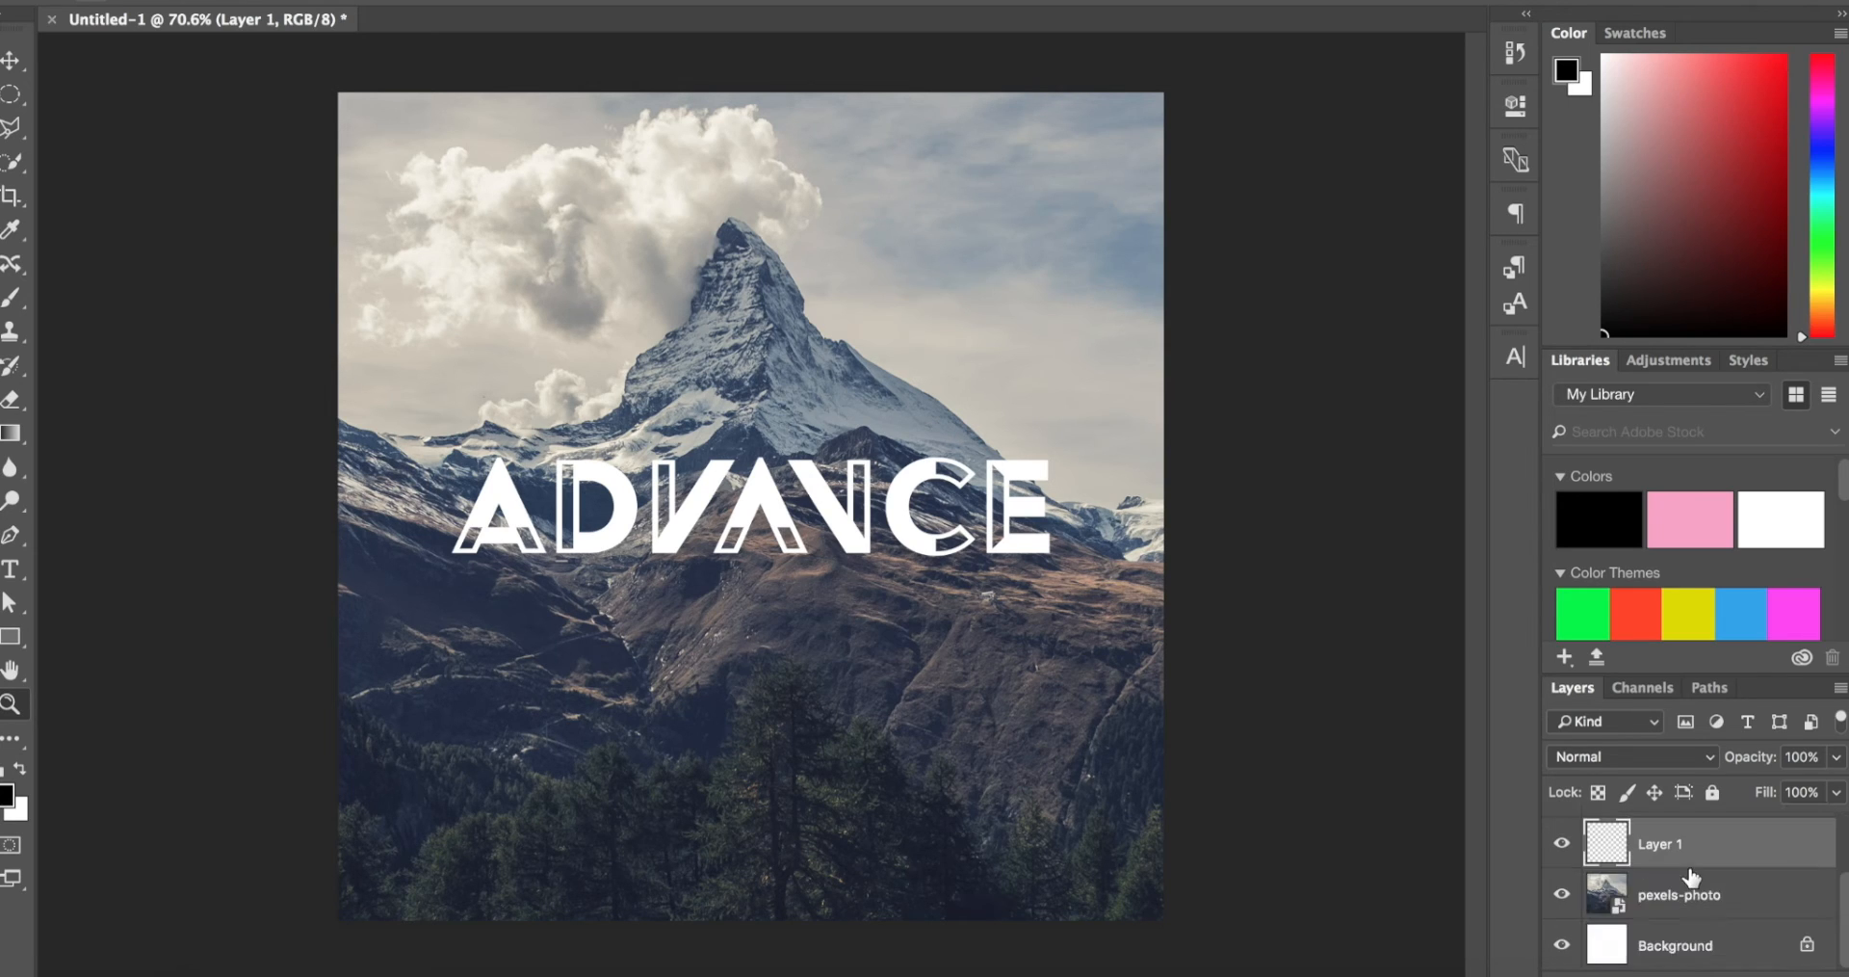
Step: Draw a black rectangle shape about 2520 by 2469 px on the new layer, covering the entire canvas
key("v")
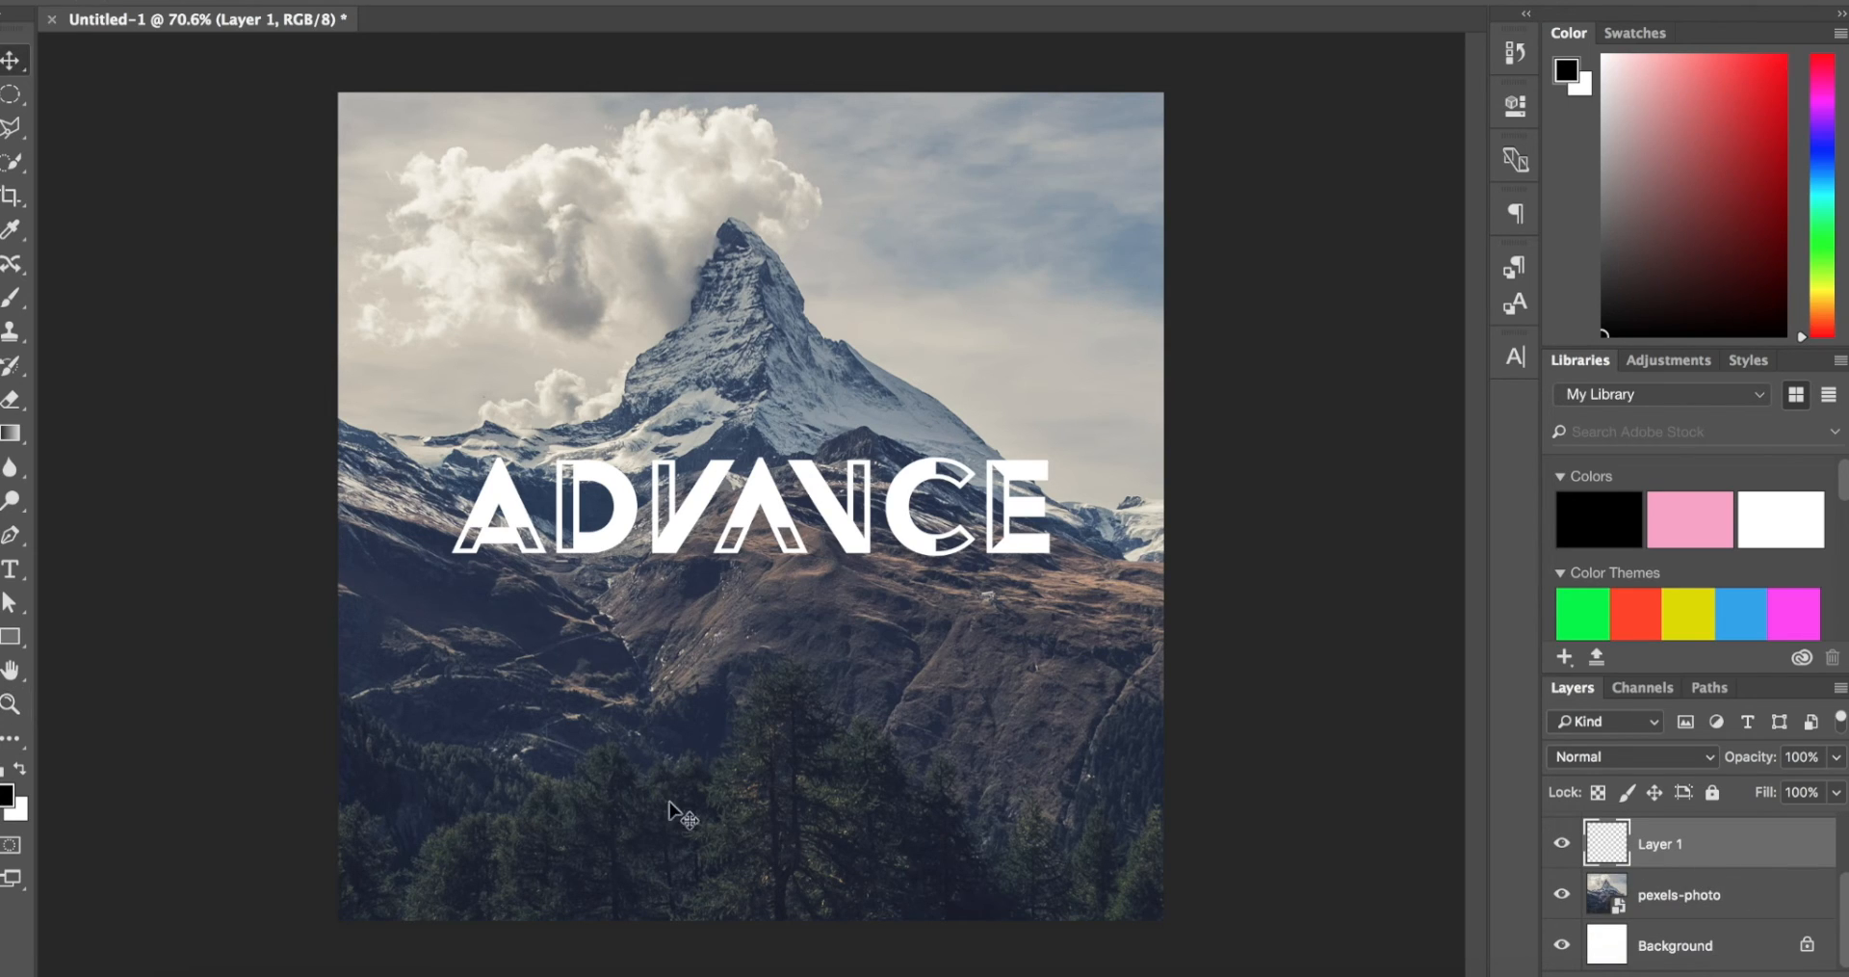
left_click(11, 637)
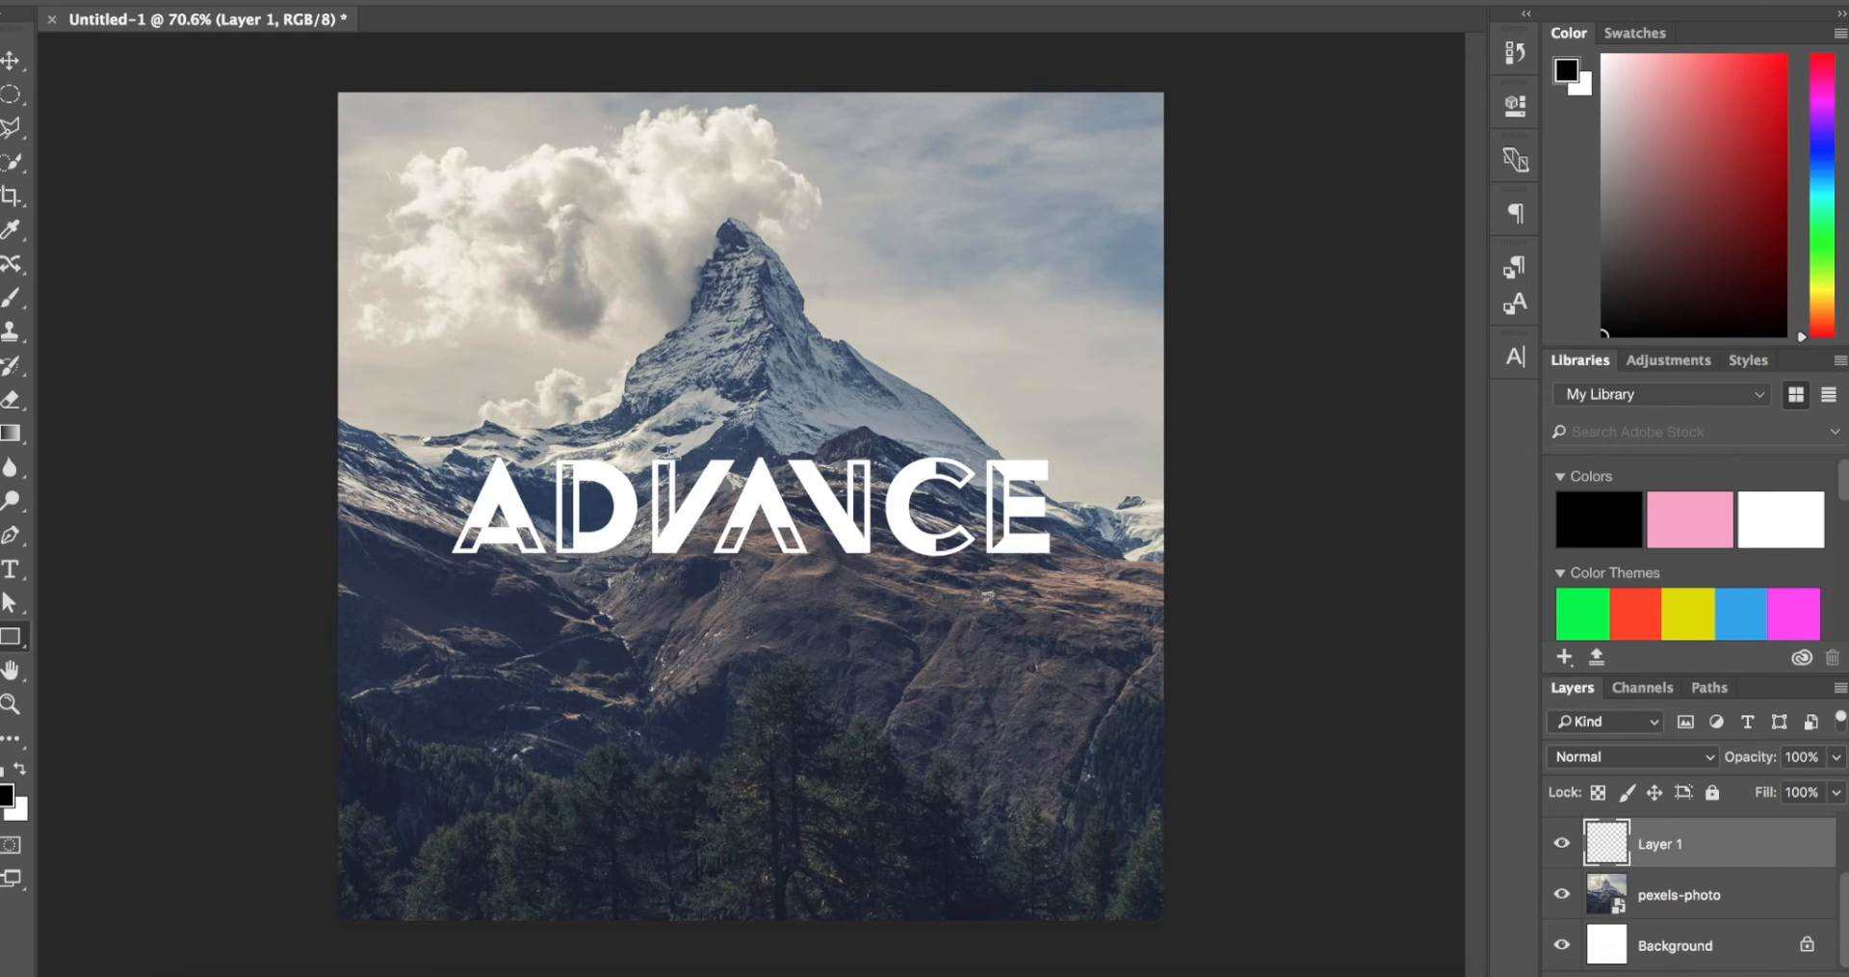
left_click_drag(621, 387, 1199, 956)
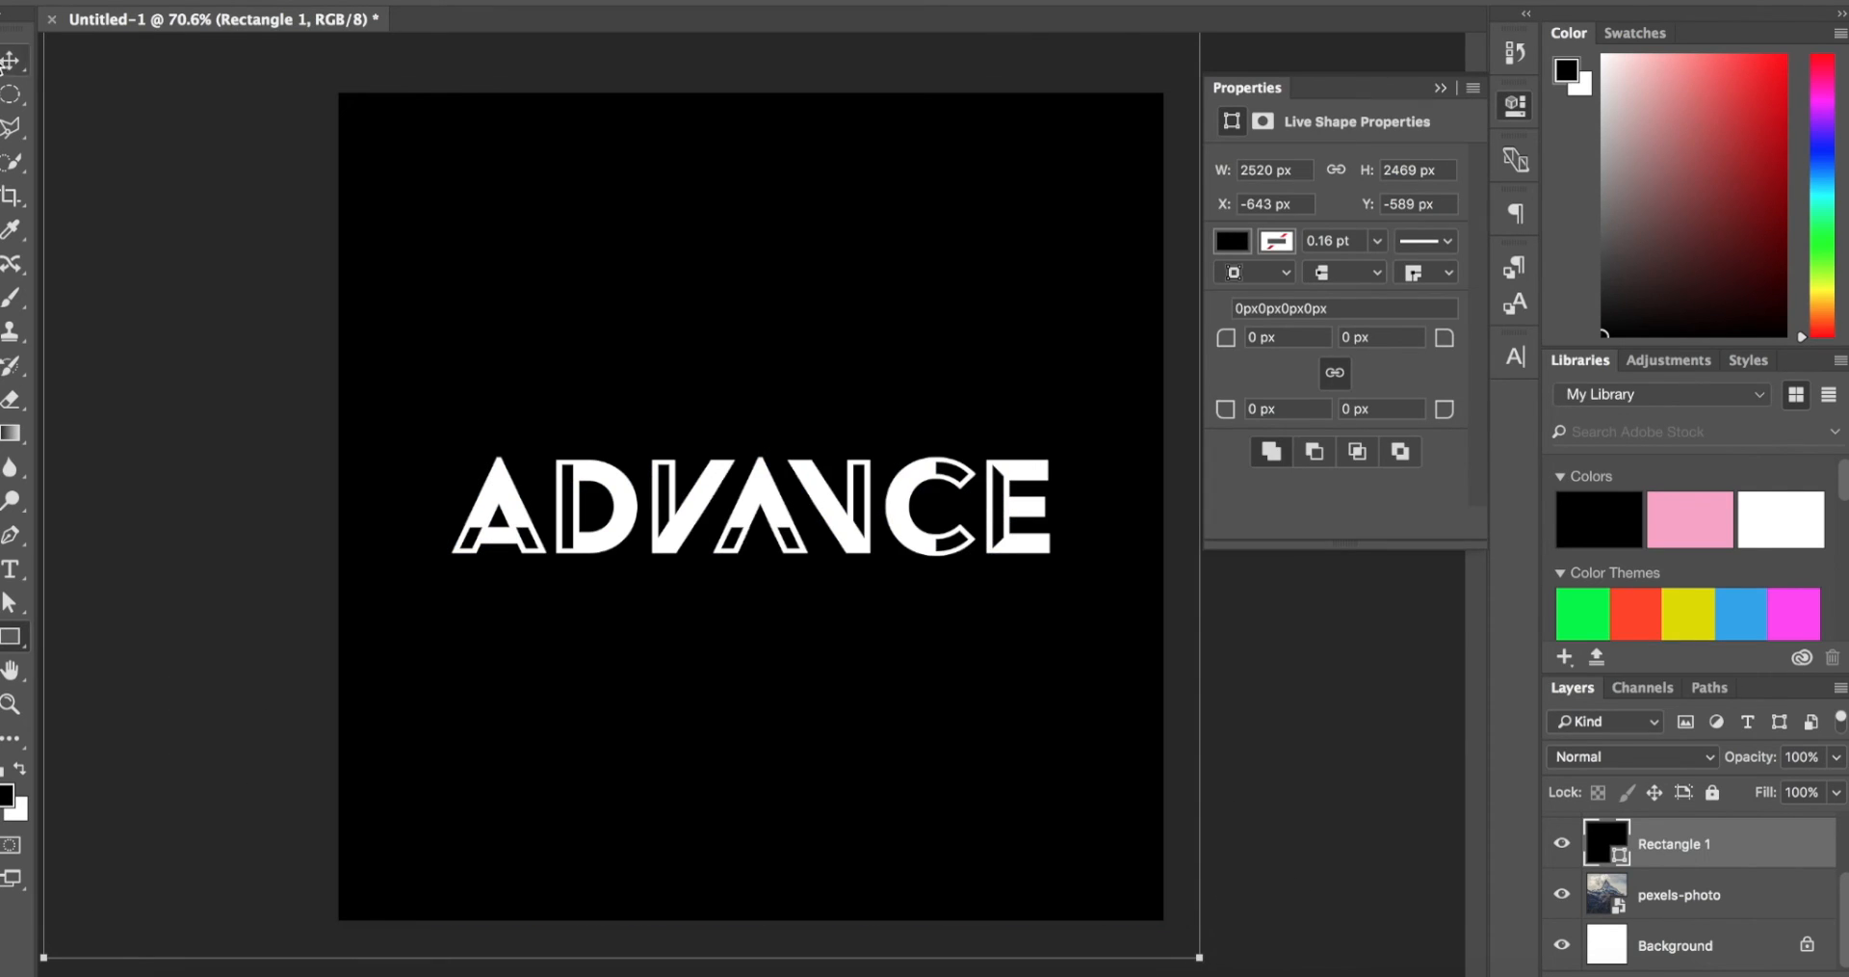
Step: Resize the black rectangle to 1800 by 1800 px at X 0, Y 0 so its edges match the canvas
left_click(4, 63)
scroll(370, 227, "down", 4)
left_click_drag(378, 229, 382, 274)
left_click_drag(283, 99, 478, 233)
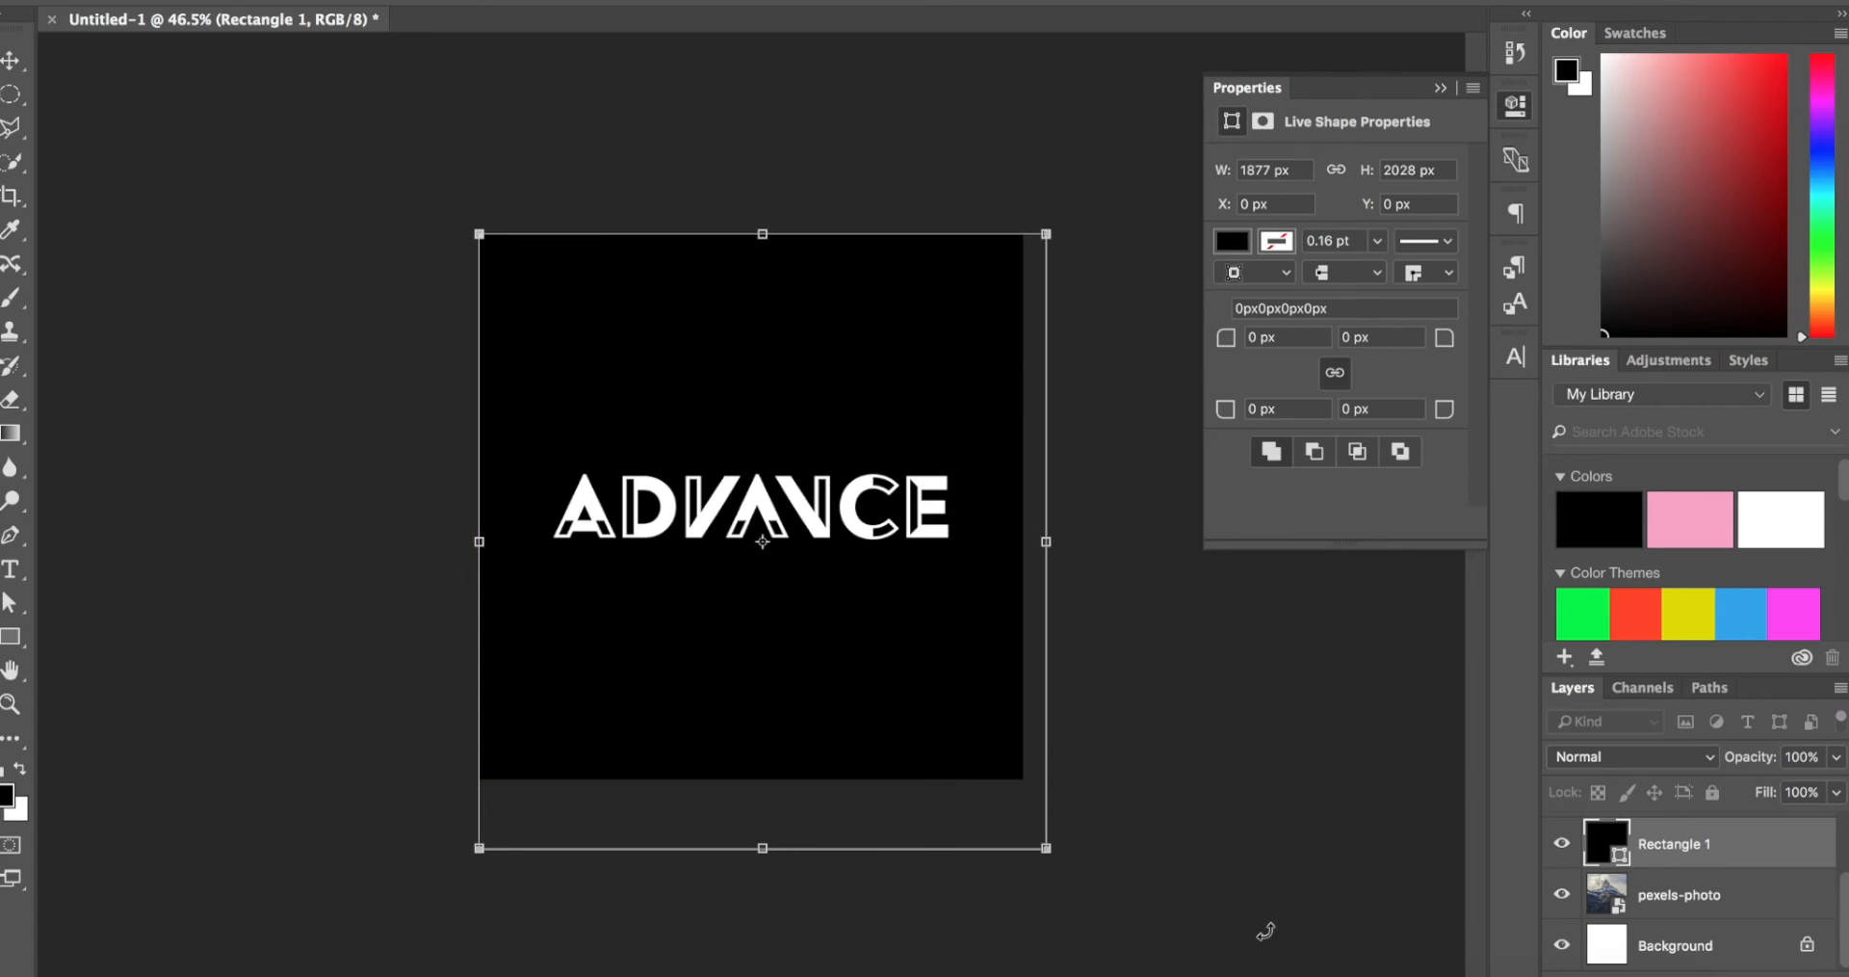
left_click_drag(1019, 843, 1023, 780)
key("Return")
Step: Change the full-canvas rectangle's fill from a recent grey swatch to dark grey 4b4b4b
key("z")
scroll(1023, 779, "up", 5)
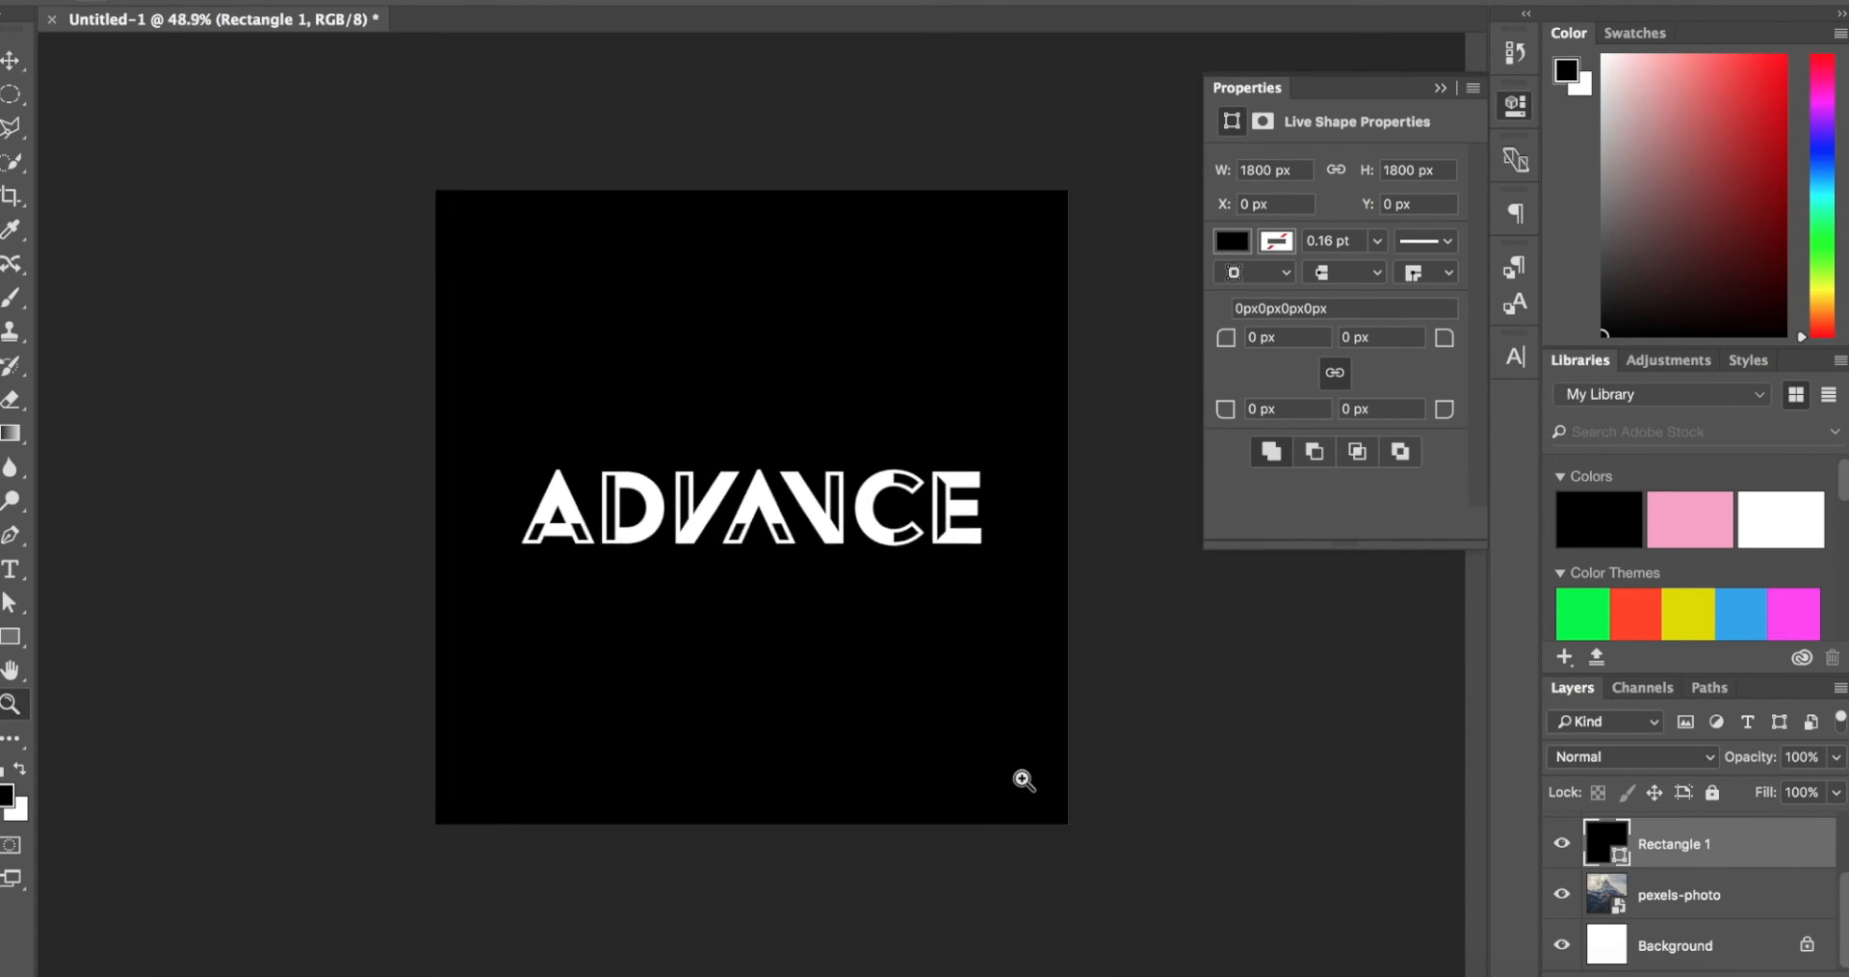
scroll(1024, 778, "down", 4)
scroll(1024, 778, "up", 1)
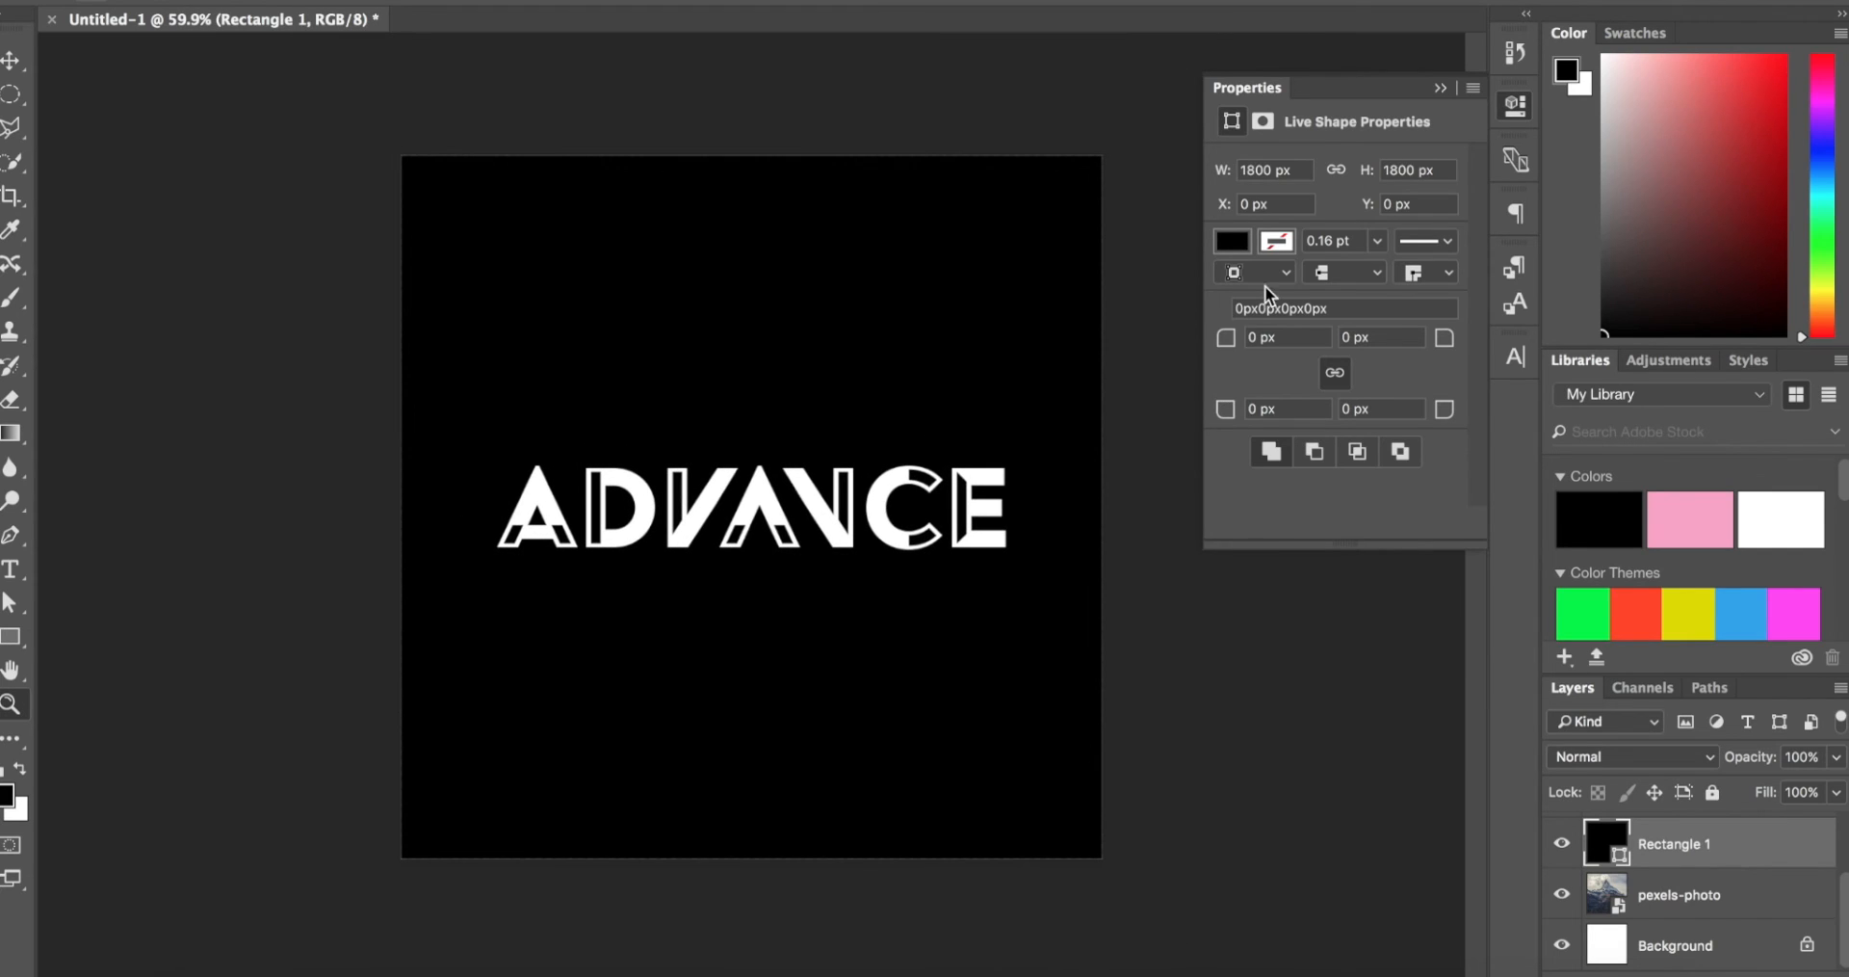
left_click(1233, 240)
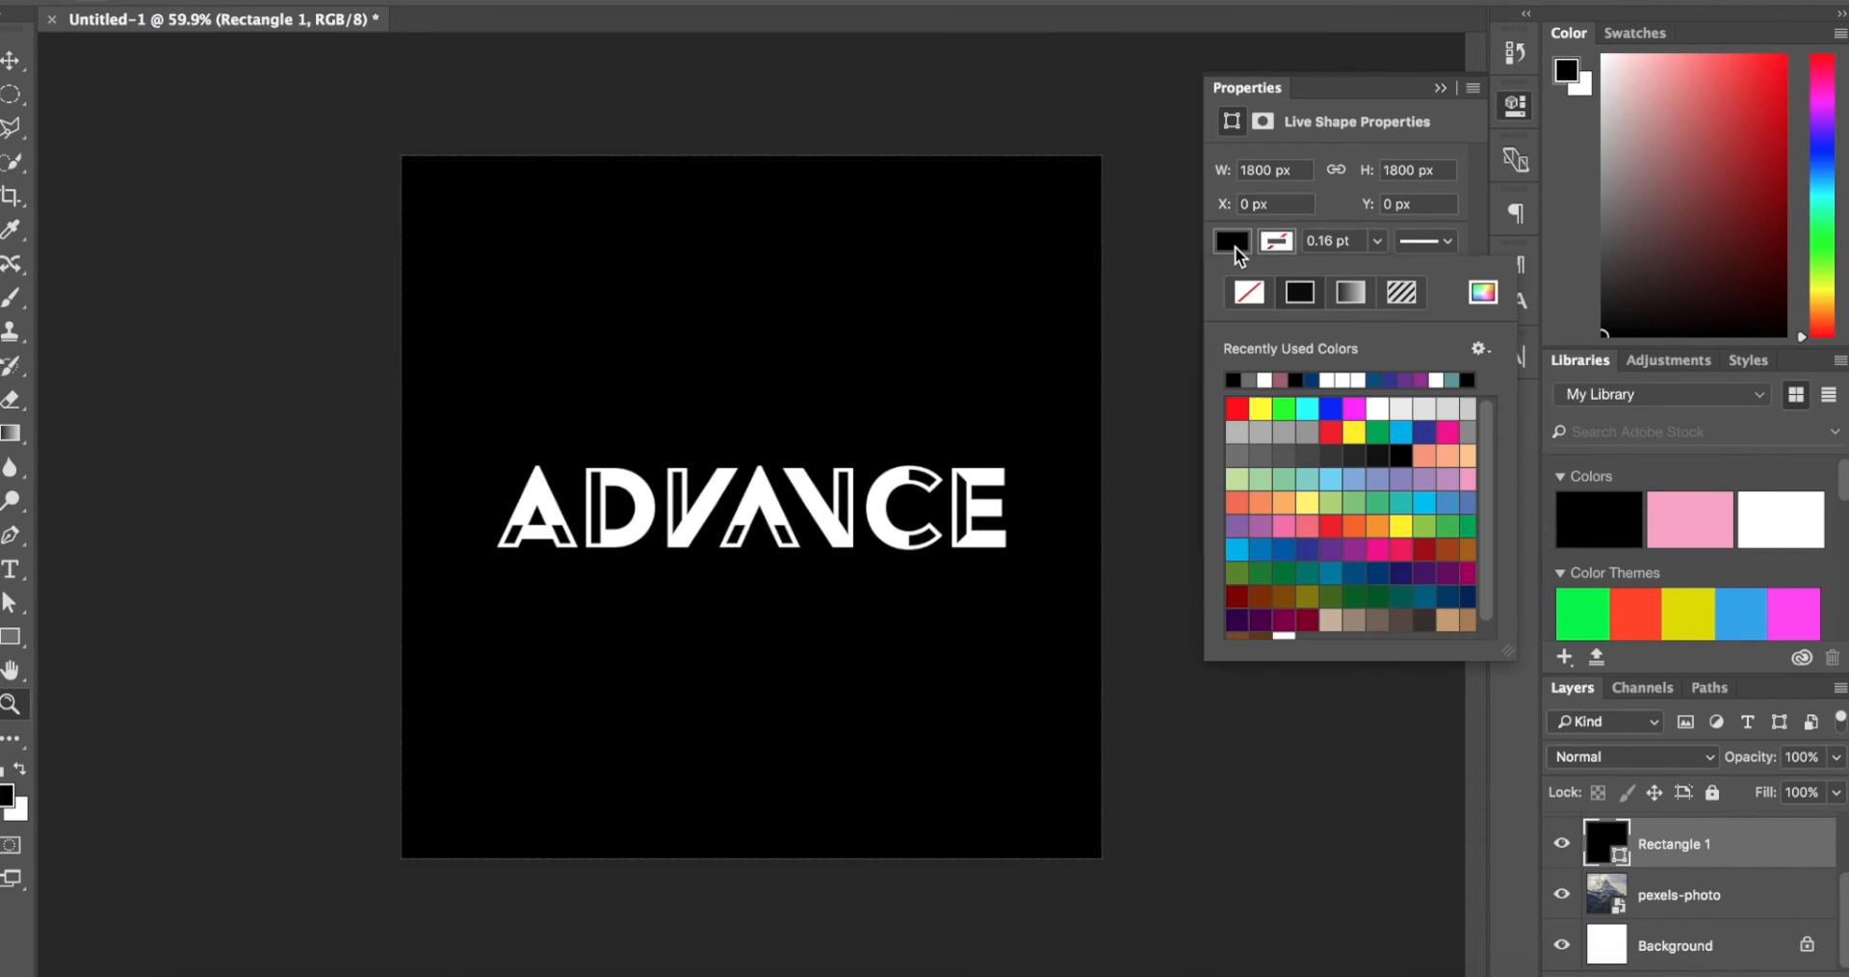
left_click(1479, 292)
key("Return")
left_click(1249, 380)
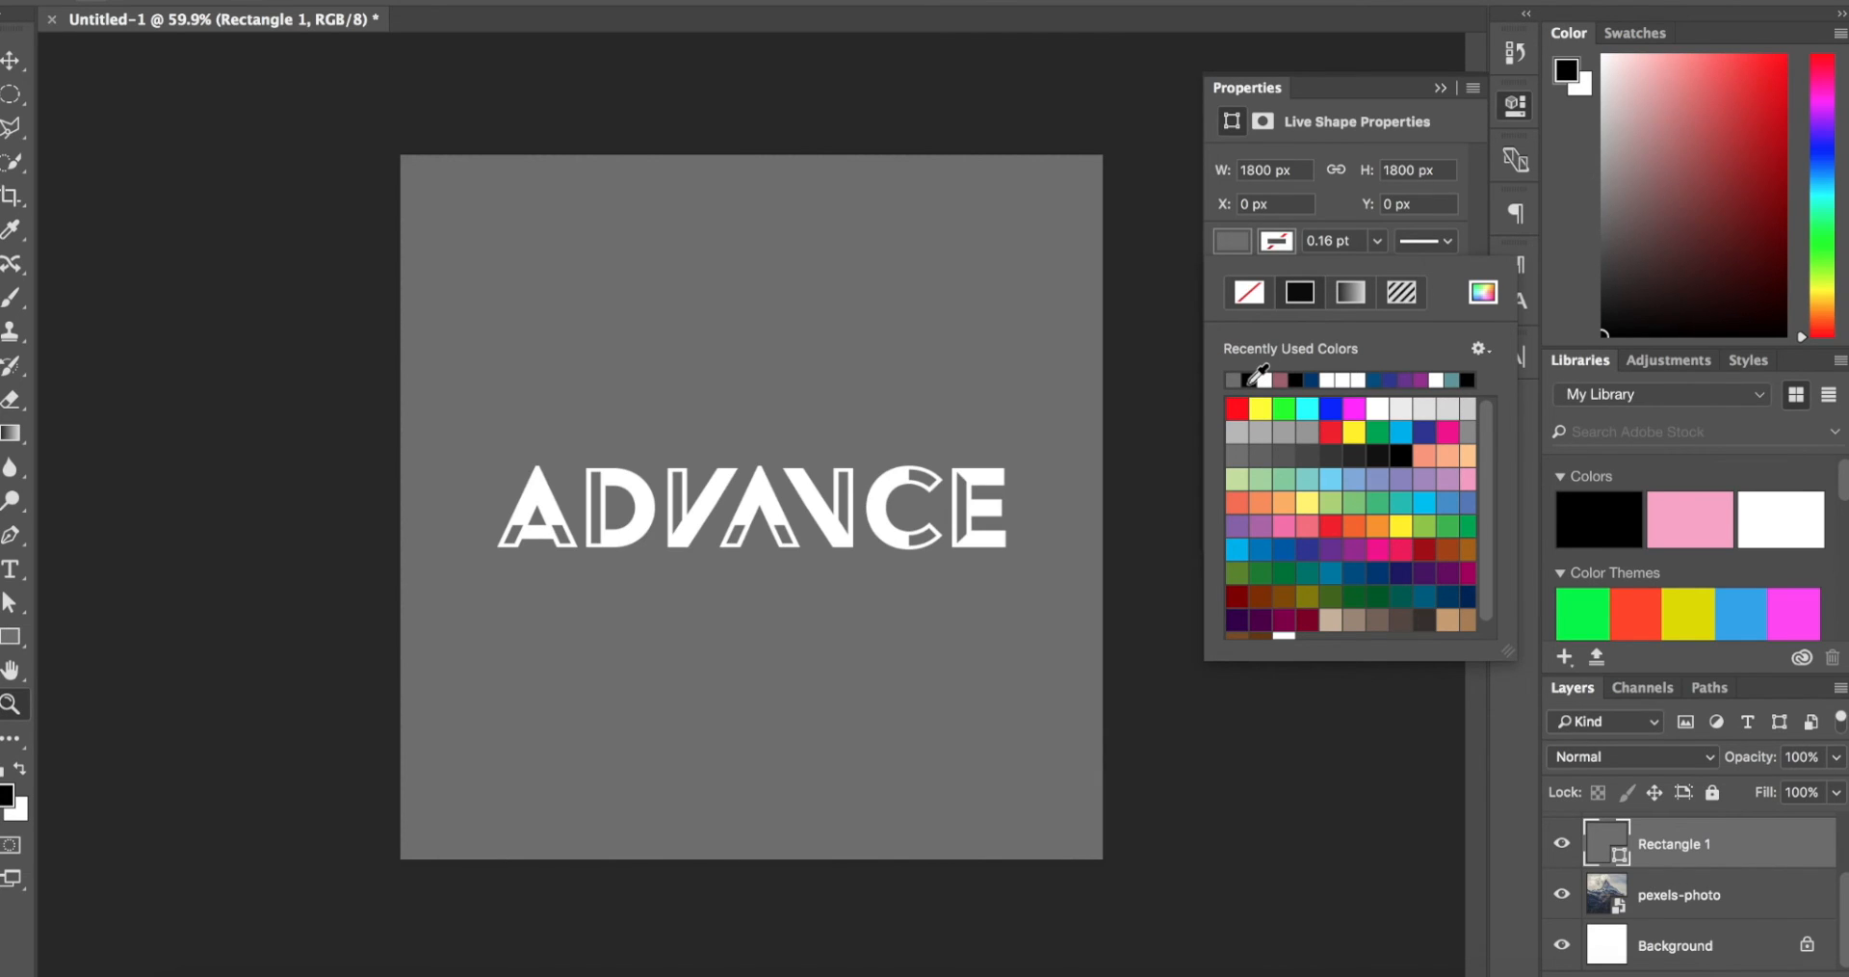
left_click(1483, 292)
left_click_drag(1250, 469, 1125, 502)
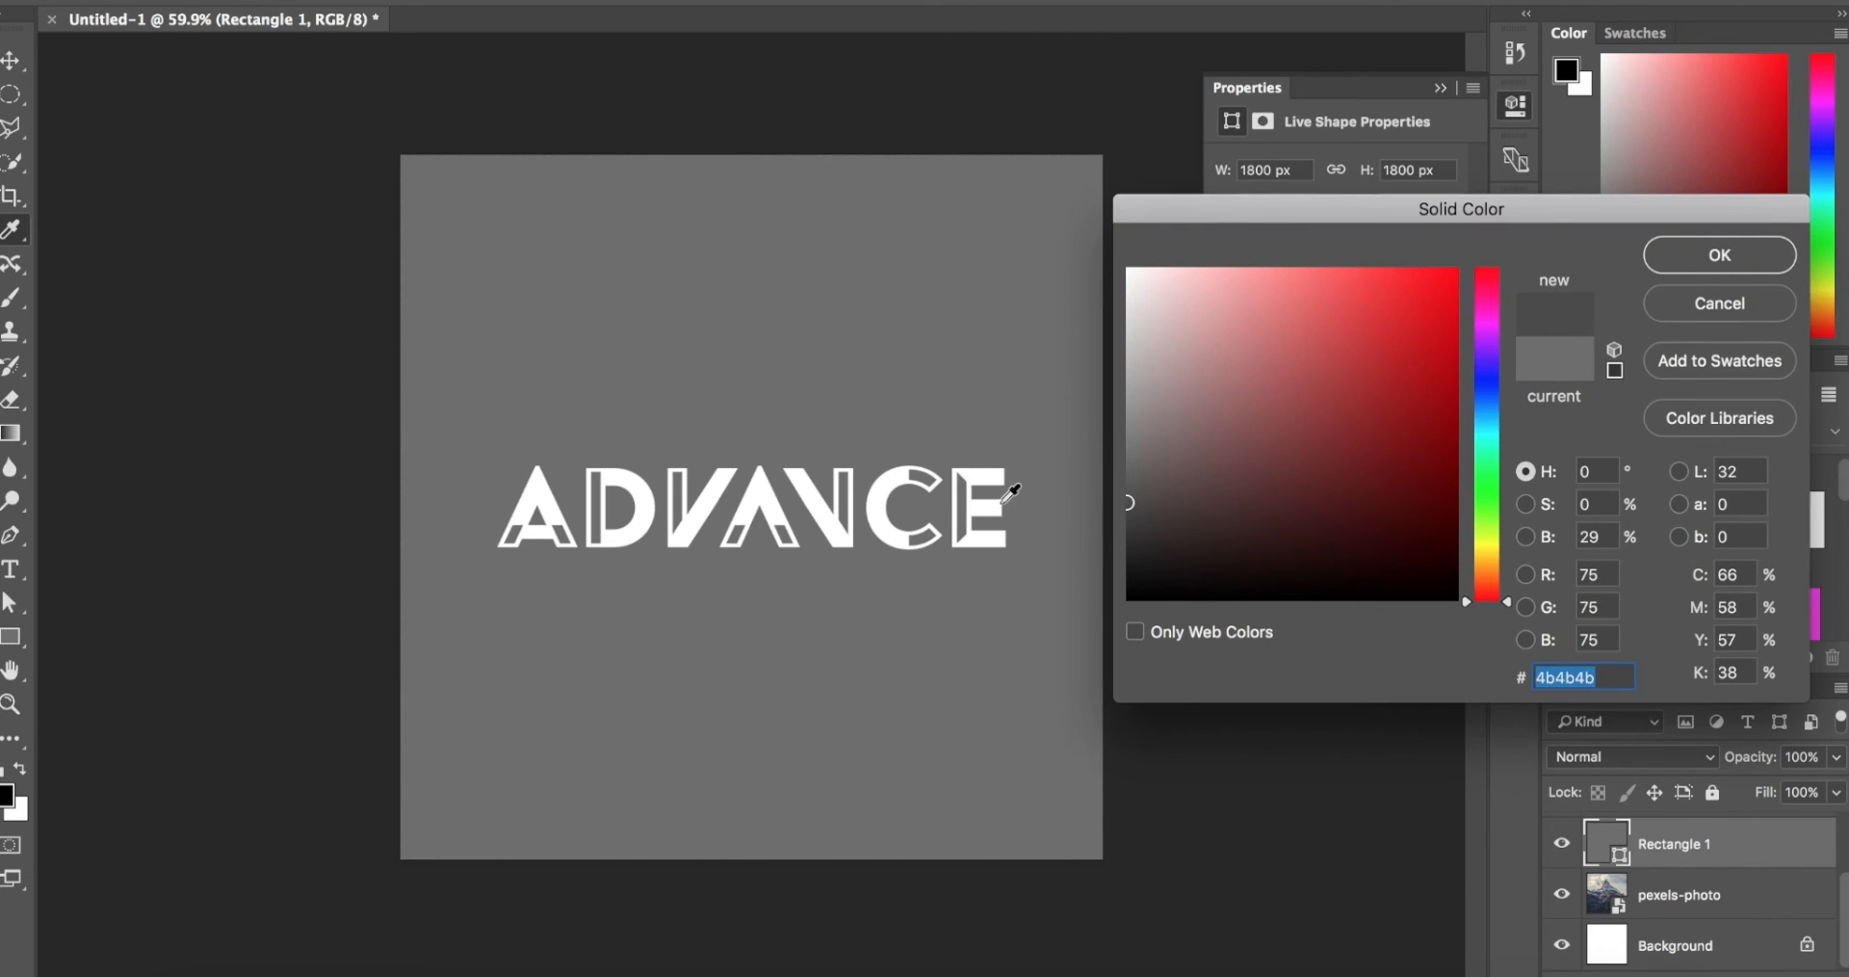
key("Return")
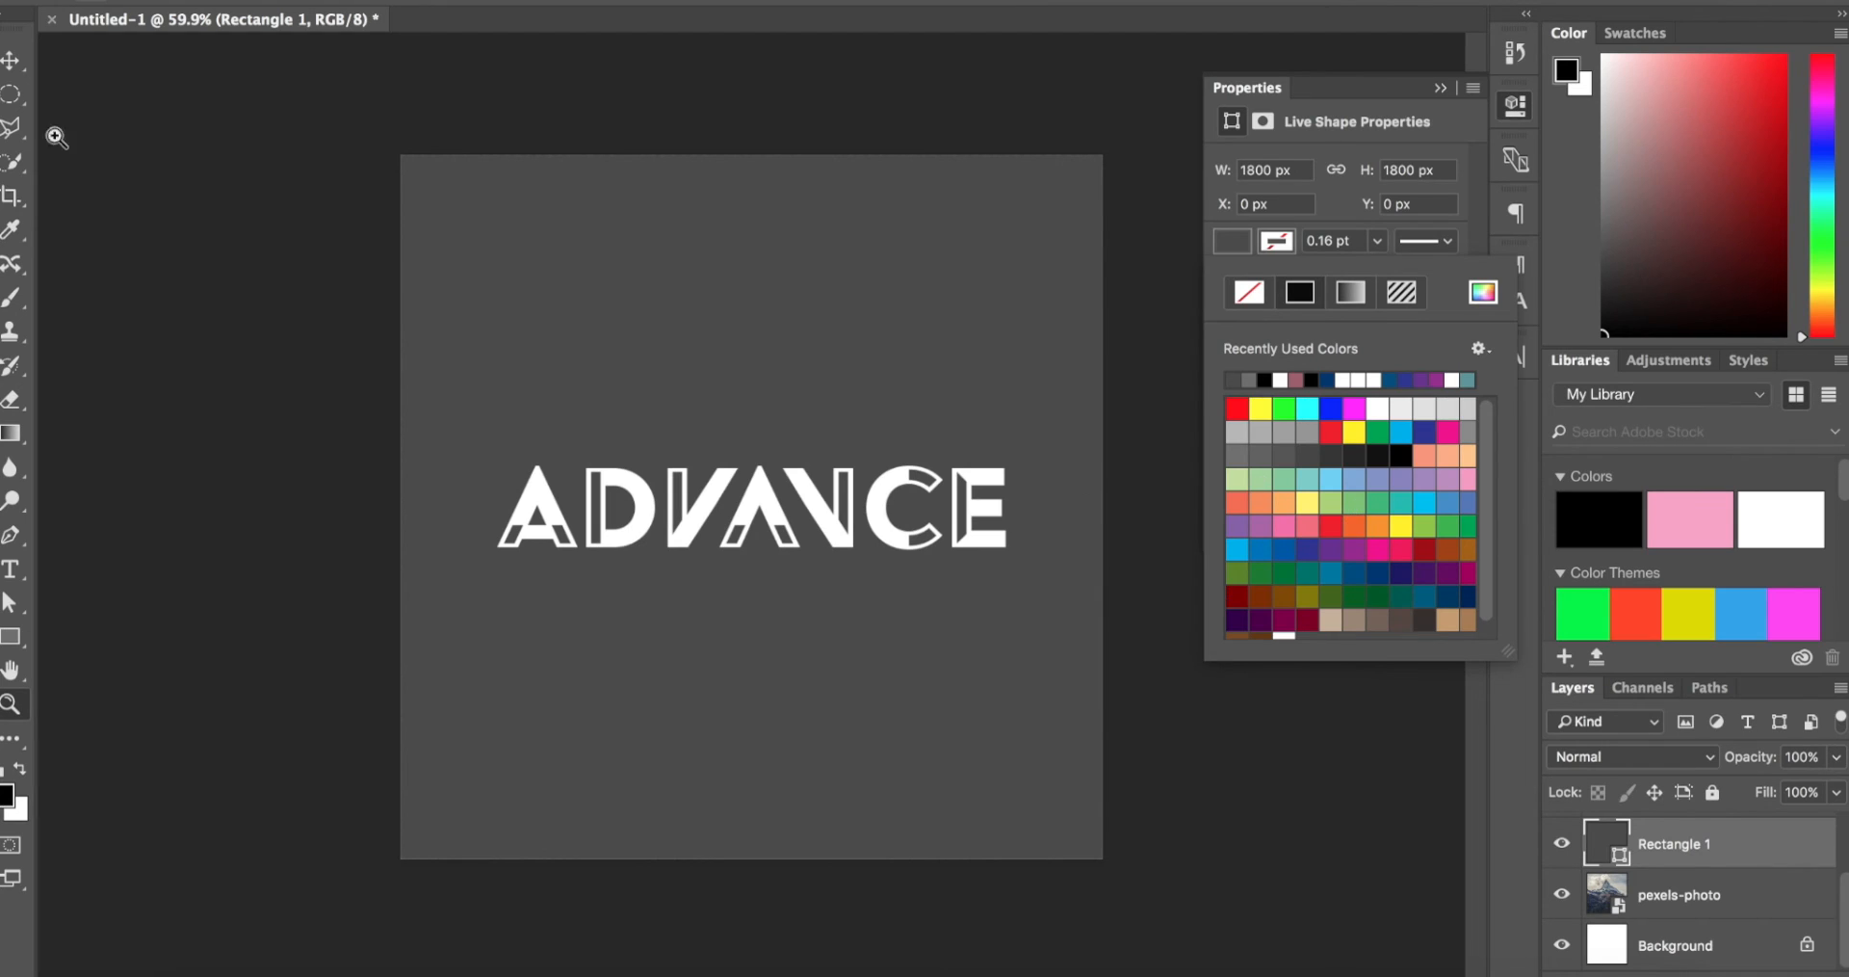
Step: Set the full-canvas rectangle's fill to the slate blue-grey 4d5157 and collapse its shape properties
left_click(11, 62)
left_click(1246, 245)
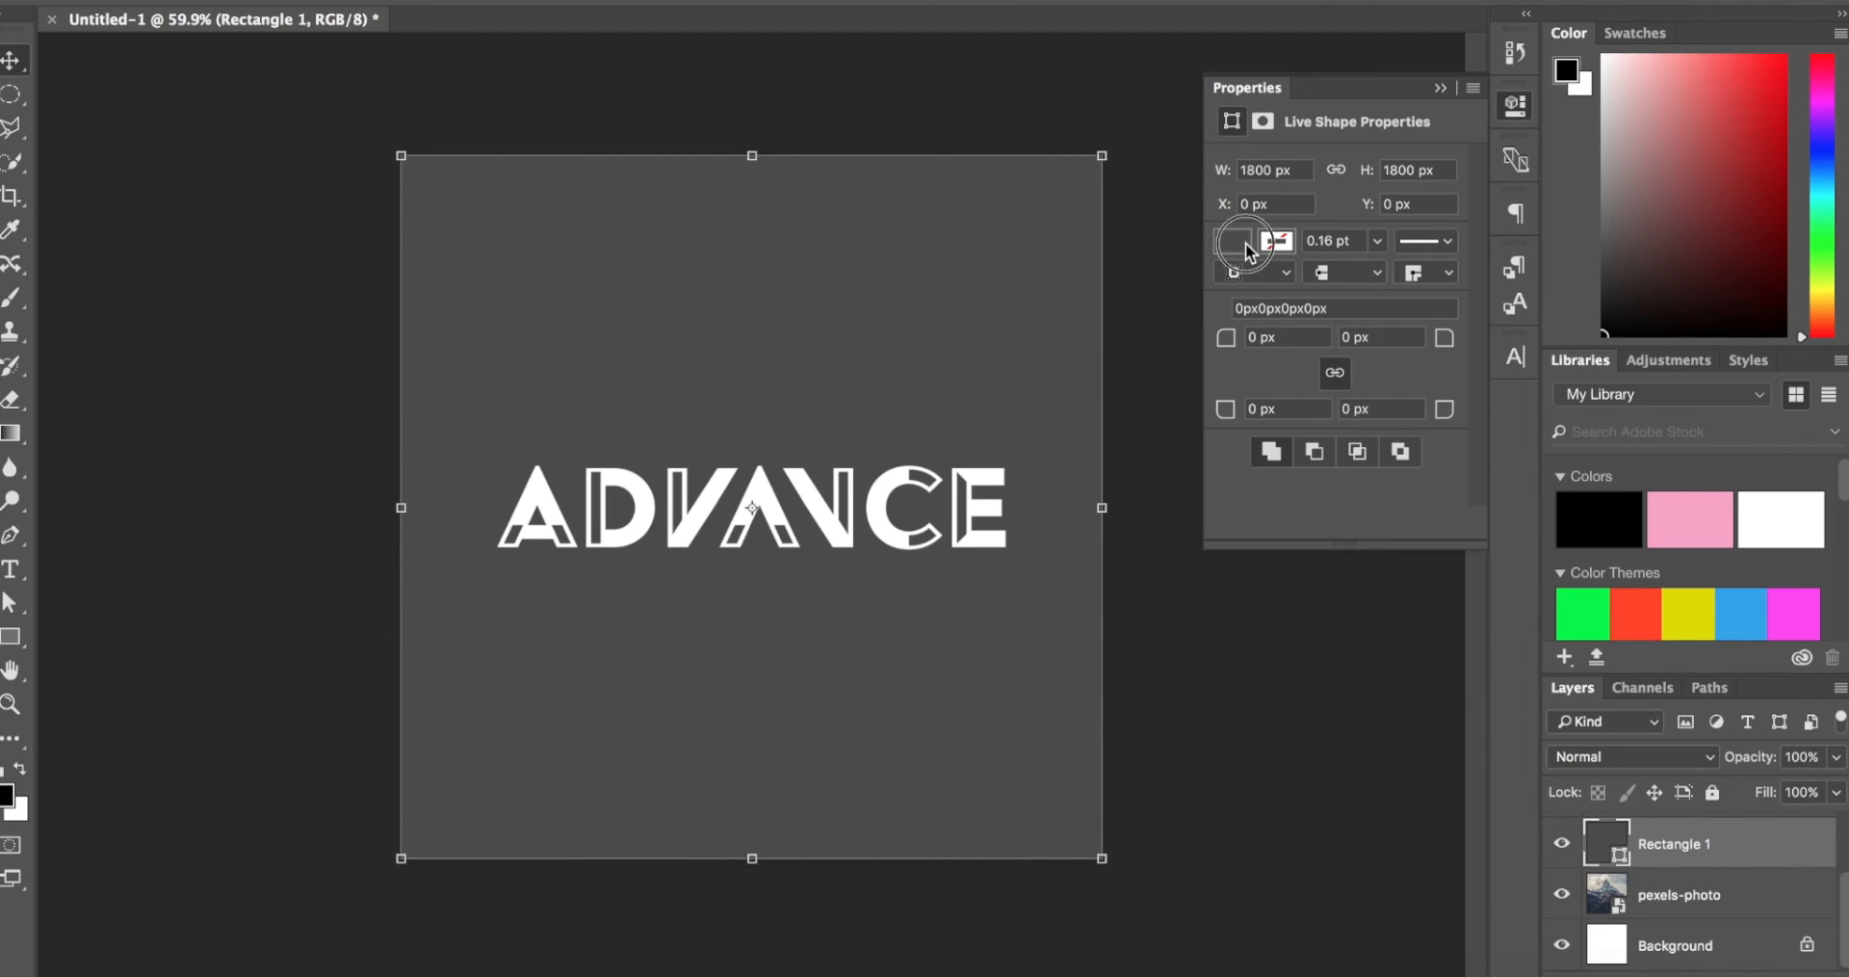
left_click(1485, 297)
left_click_drag(1498, 417, 1491, 399)
left_click(1171, 481)
left_click_drag(1171, 481, 1164, 486)
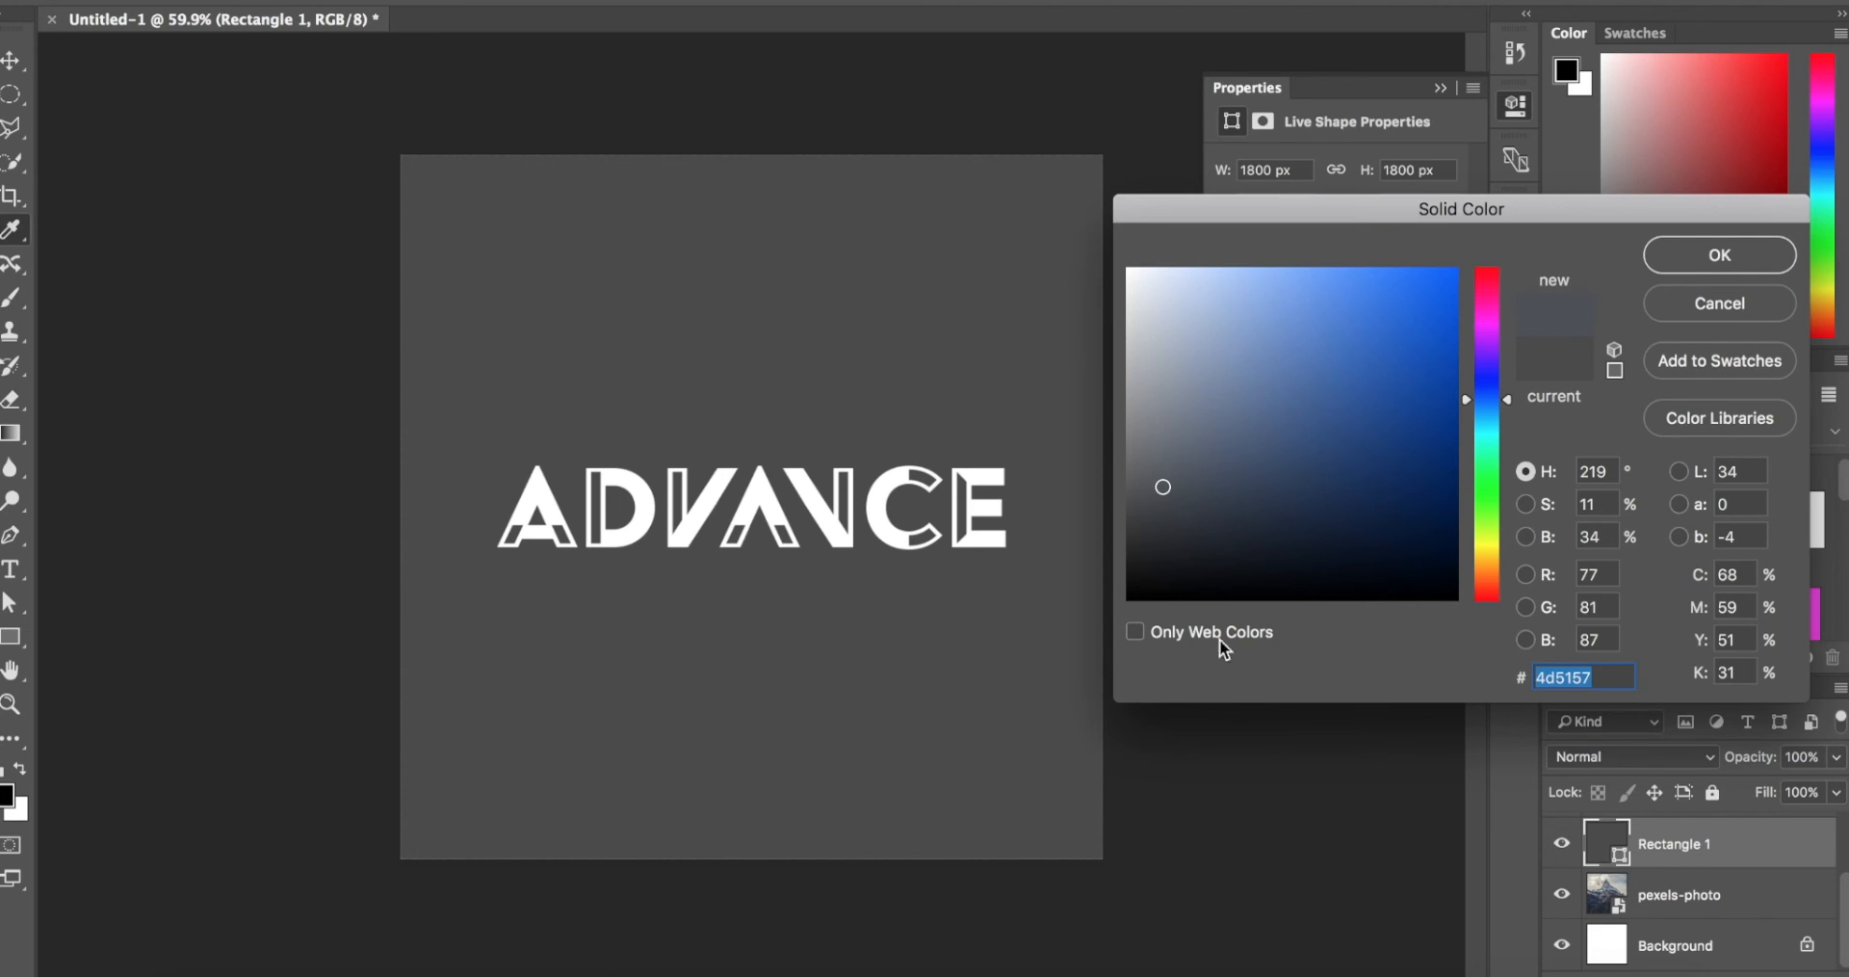
key("Return")
left_click(1439, 88)
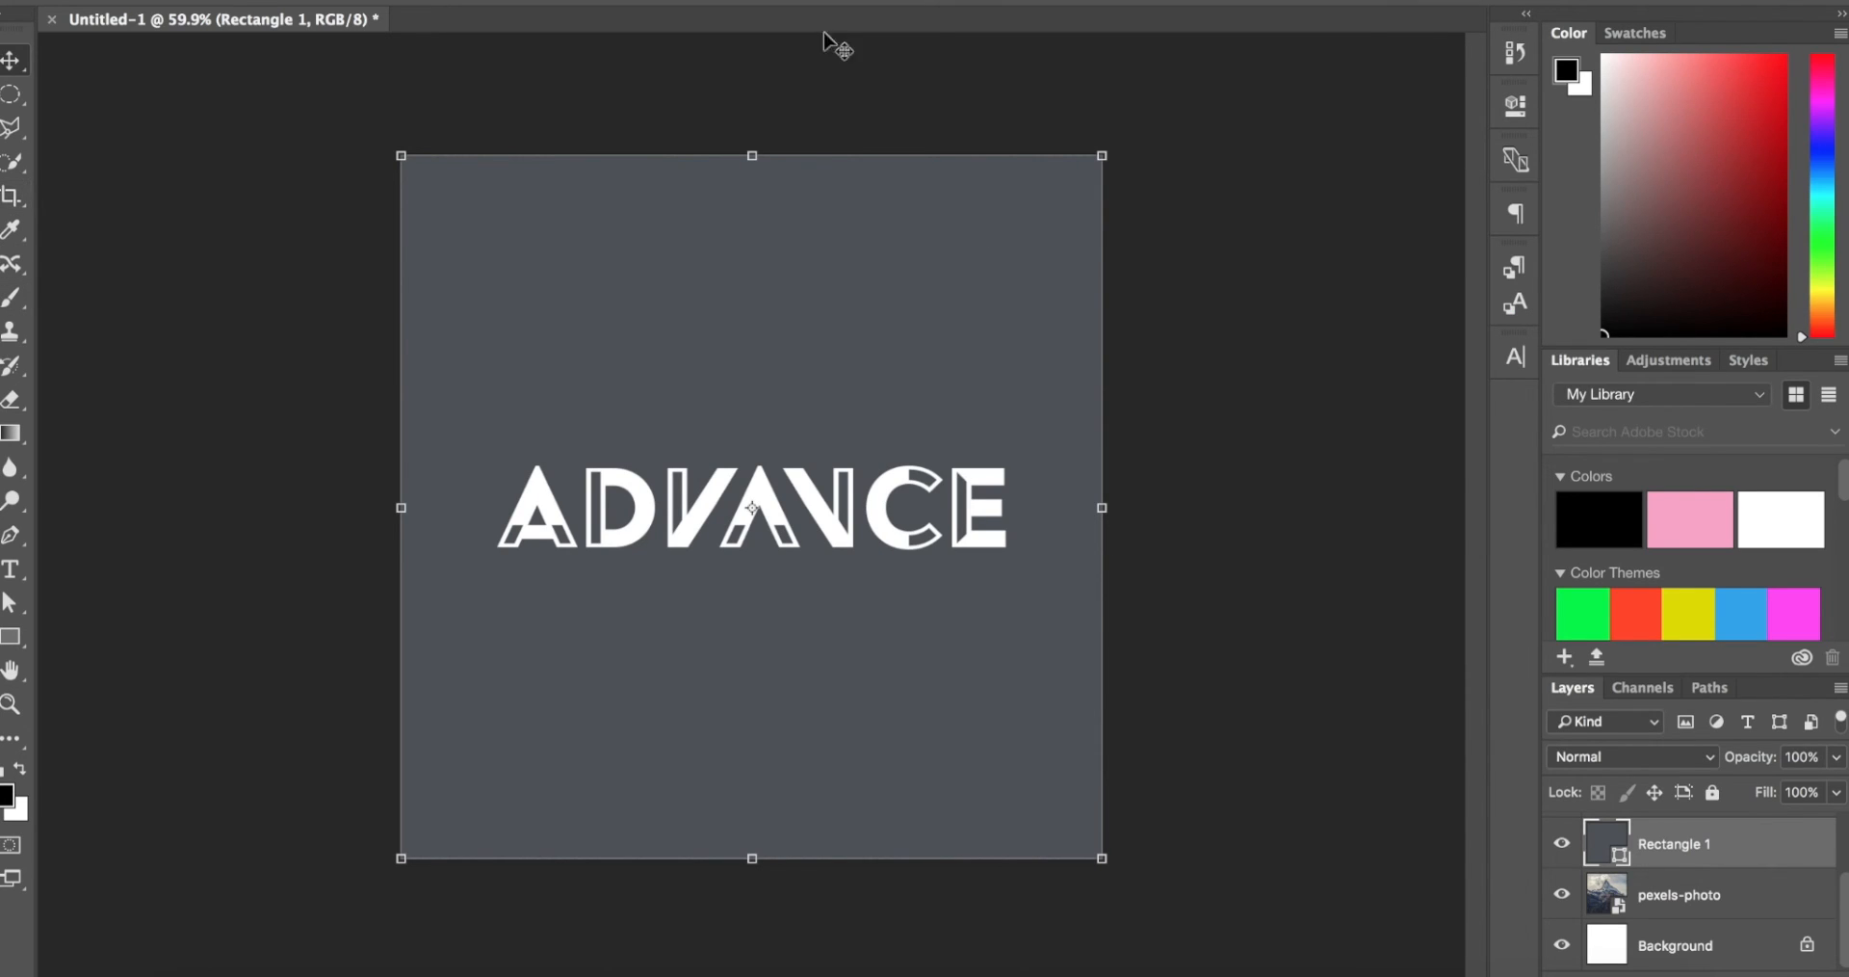
Step: Lower the Rectangle 1 layer's opacity to 63% over the mountain photo
left_click(1837, 757)
left_click_drag(1819, 795, 1799, 799)
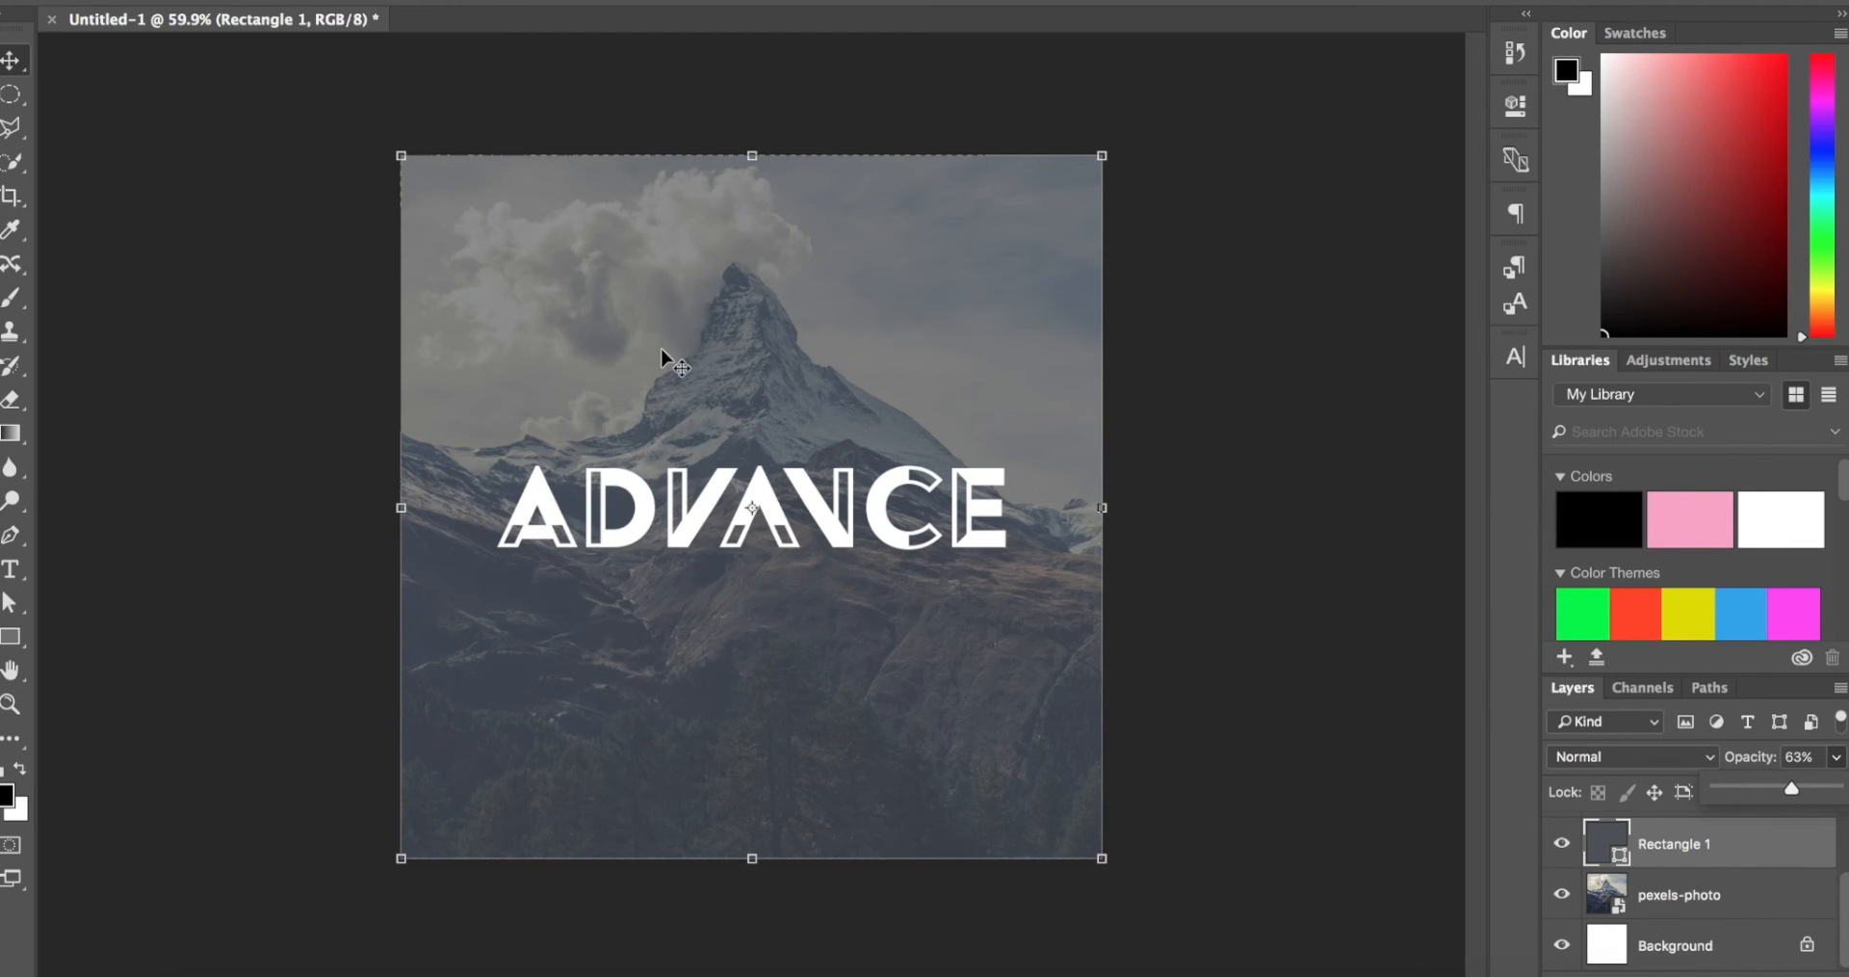
scroll(661, 355, "up", 2)
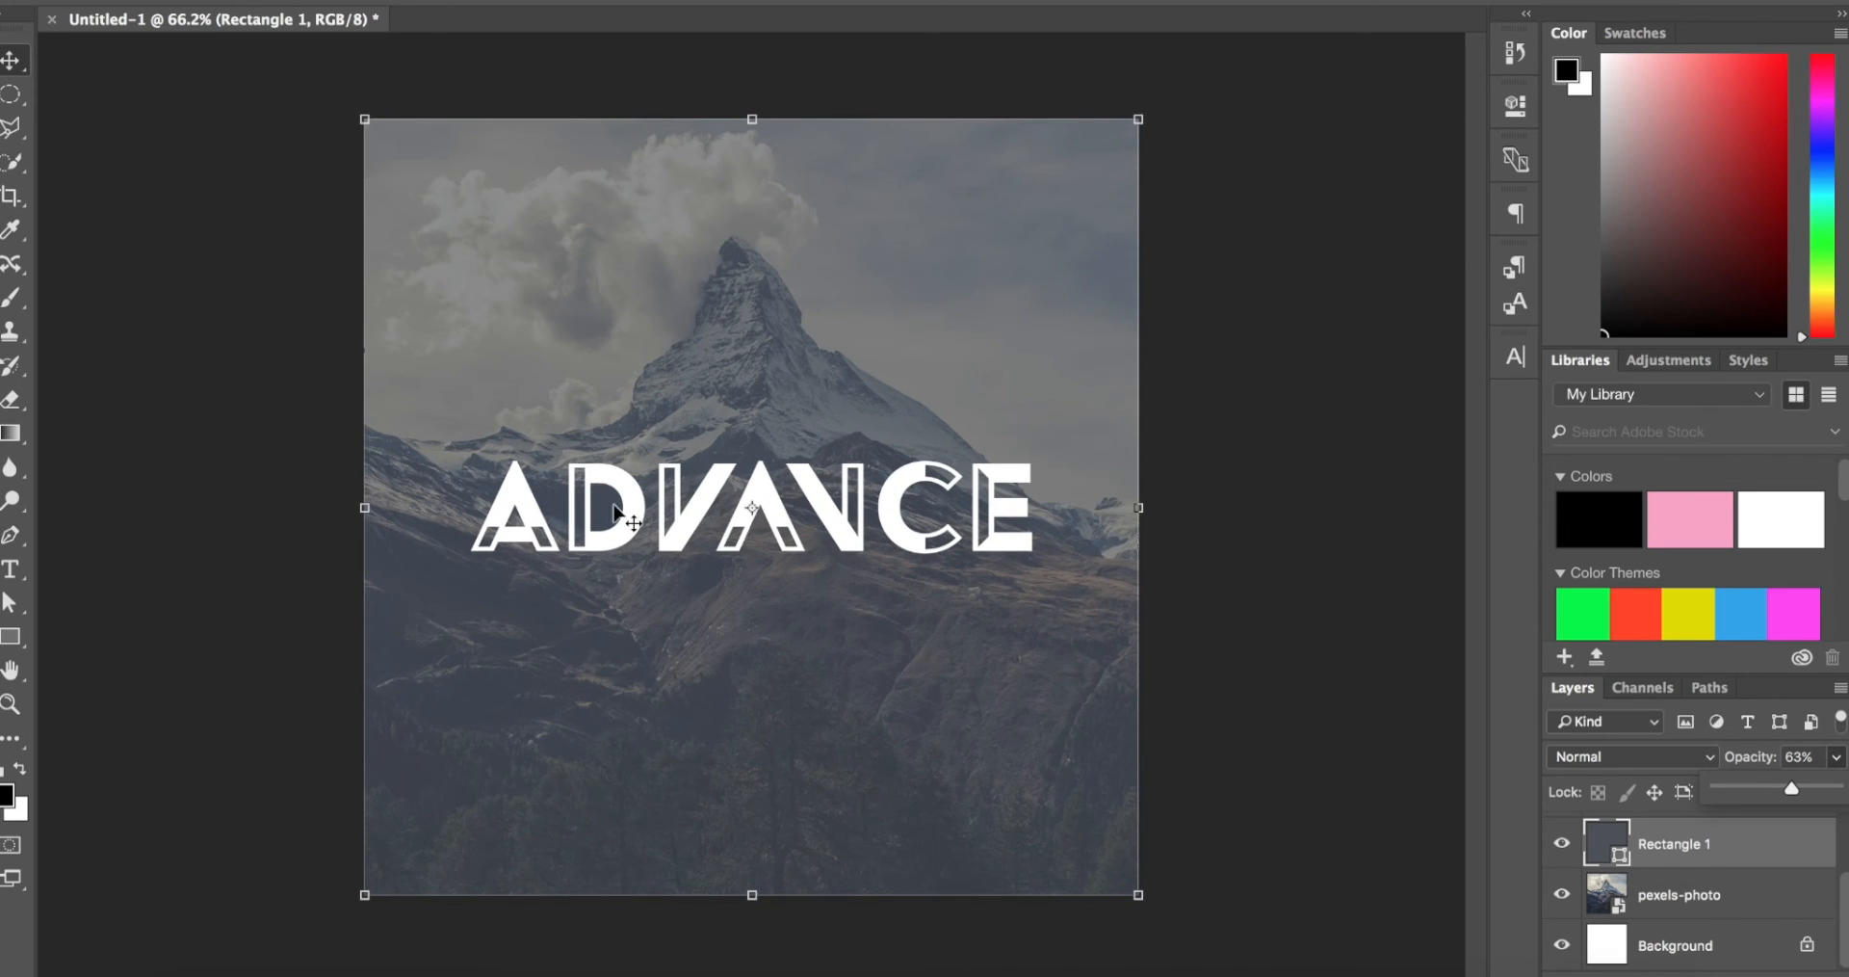
scroll(851, 508, "up", 4)
scroll(851, 508, "down", 5)
key("z")
scroll(850, 501, "up", 4)
scroll(851, 499, "down", 1)
left_click_drag(851, 500, 854, 499)
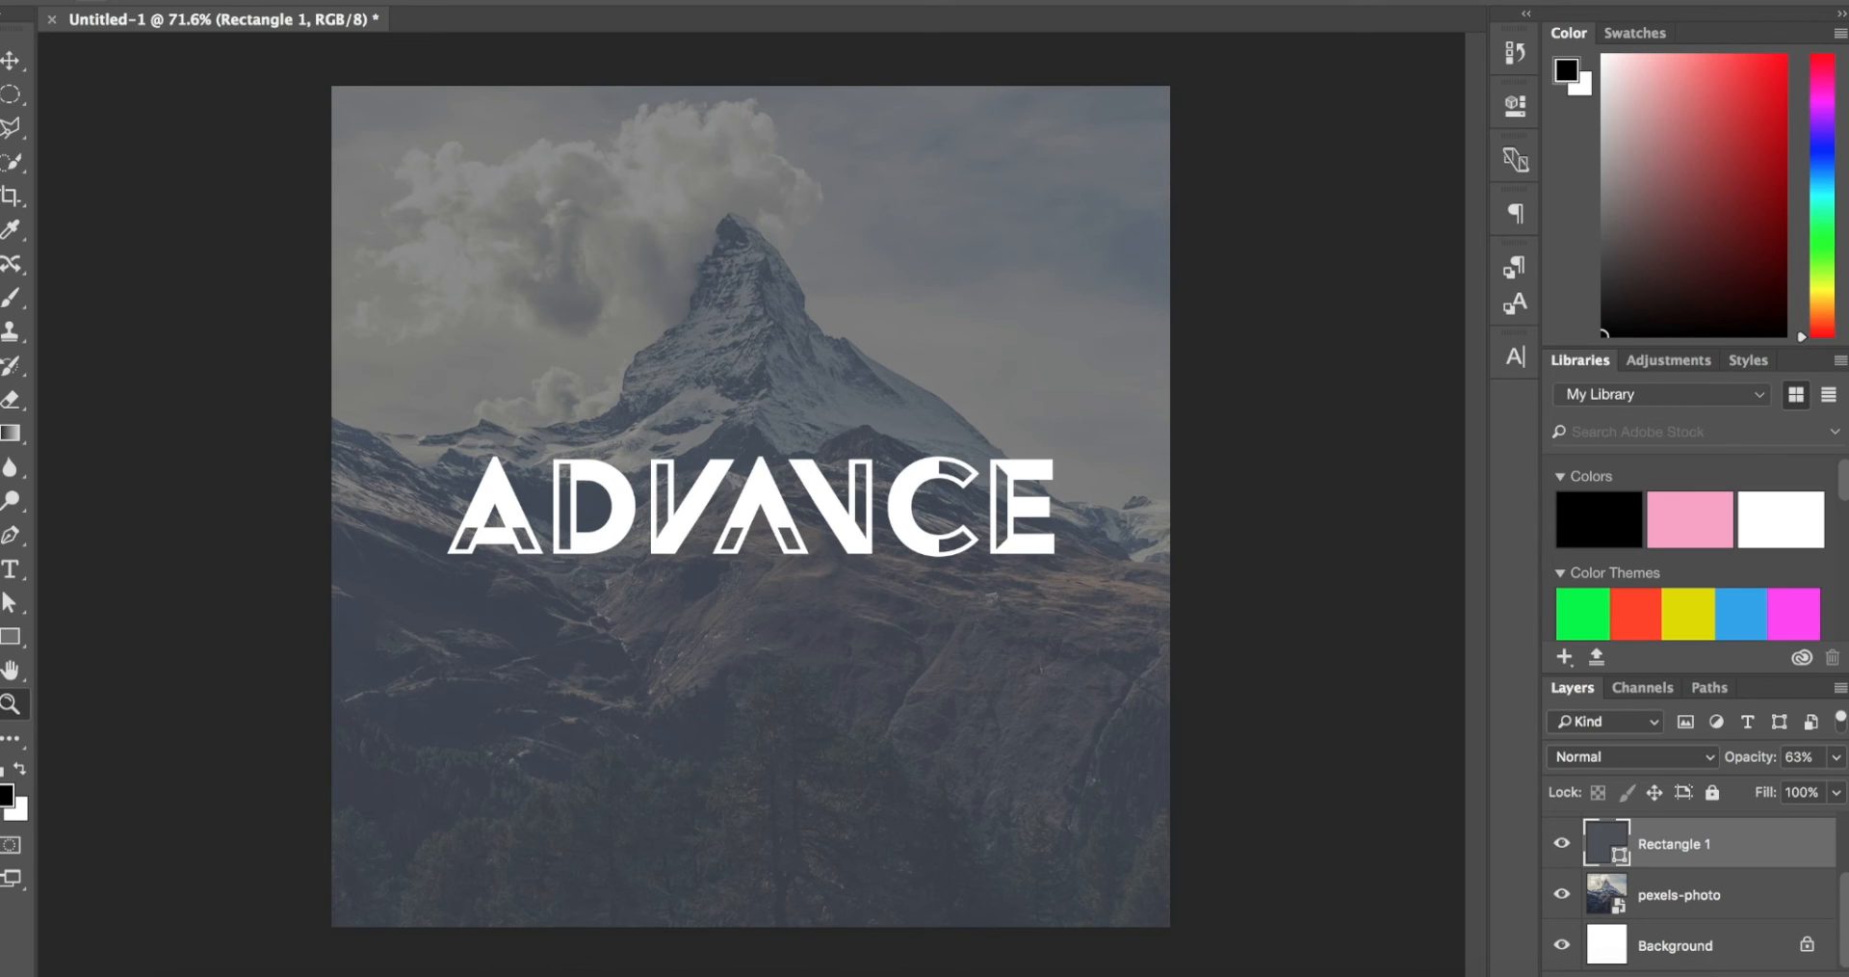
Step: Preview the reference image 4.jpg on the desktop and examine its lettering below the logo up close
left_click(192, 973)
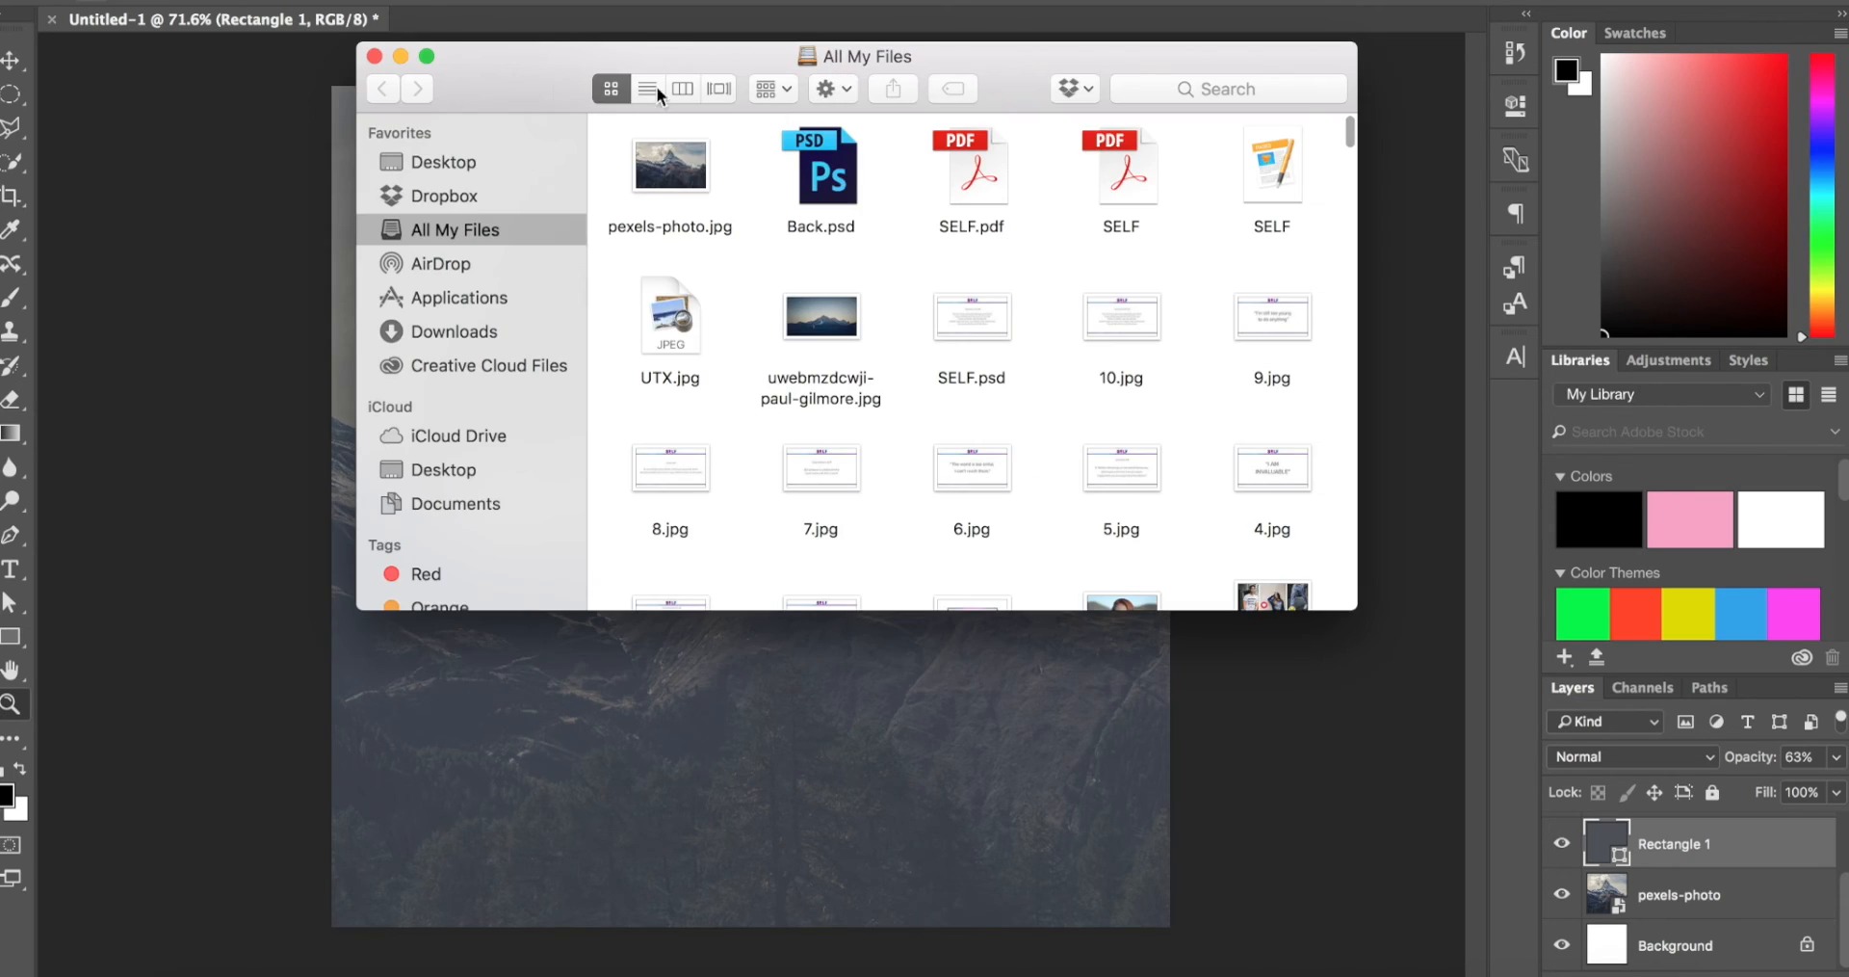
left_click(374, 56)
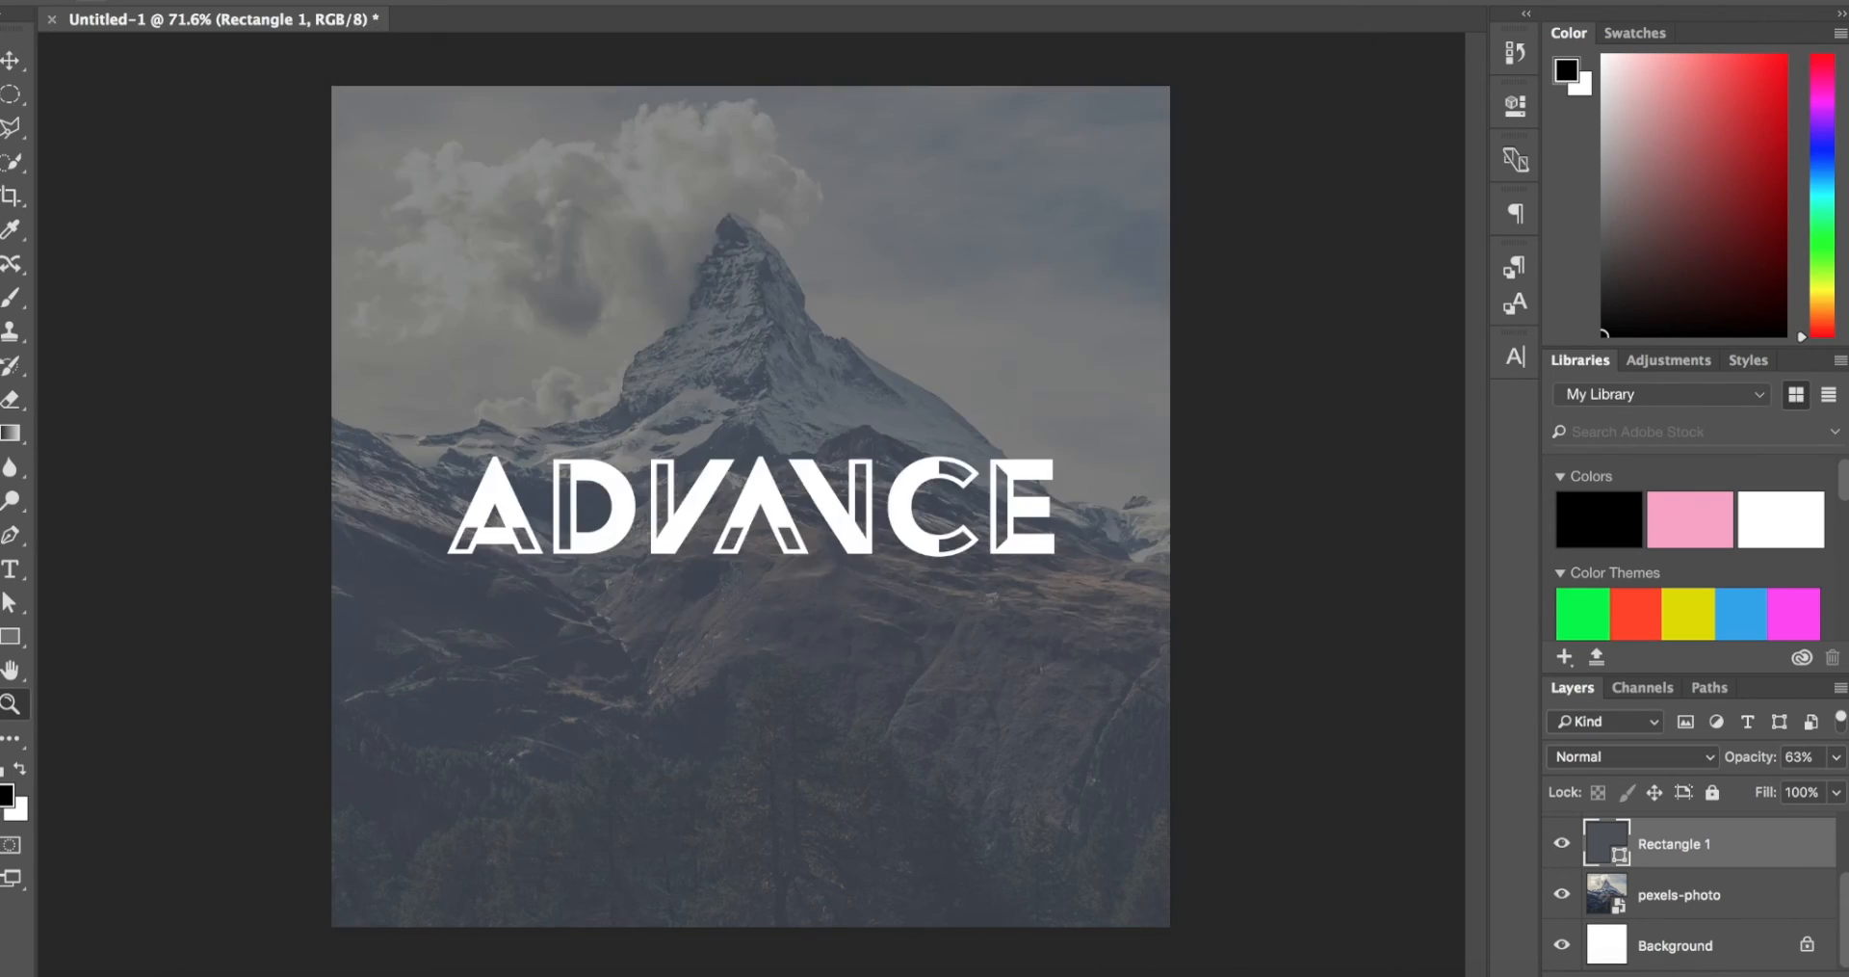
left_click_drag(405, 3, 1451, 2)
left_click(894, 671)
key("space")
scroll(764, 474, "up", 5)
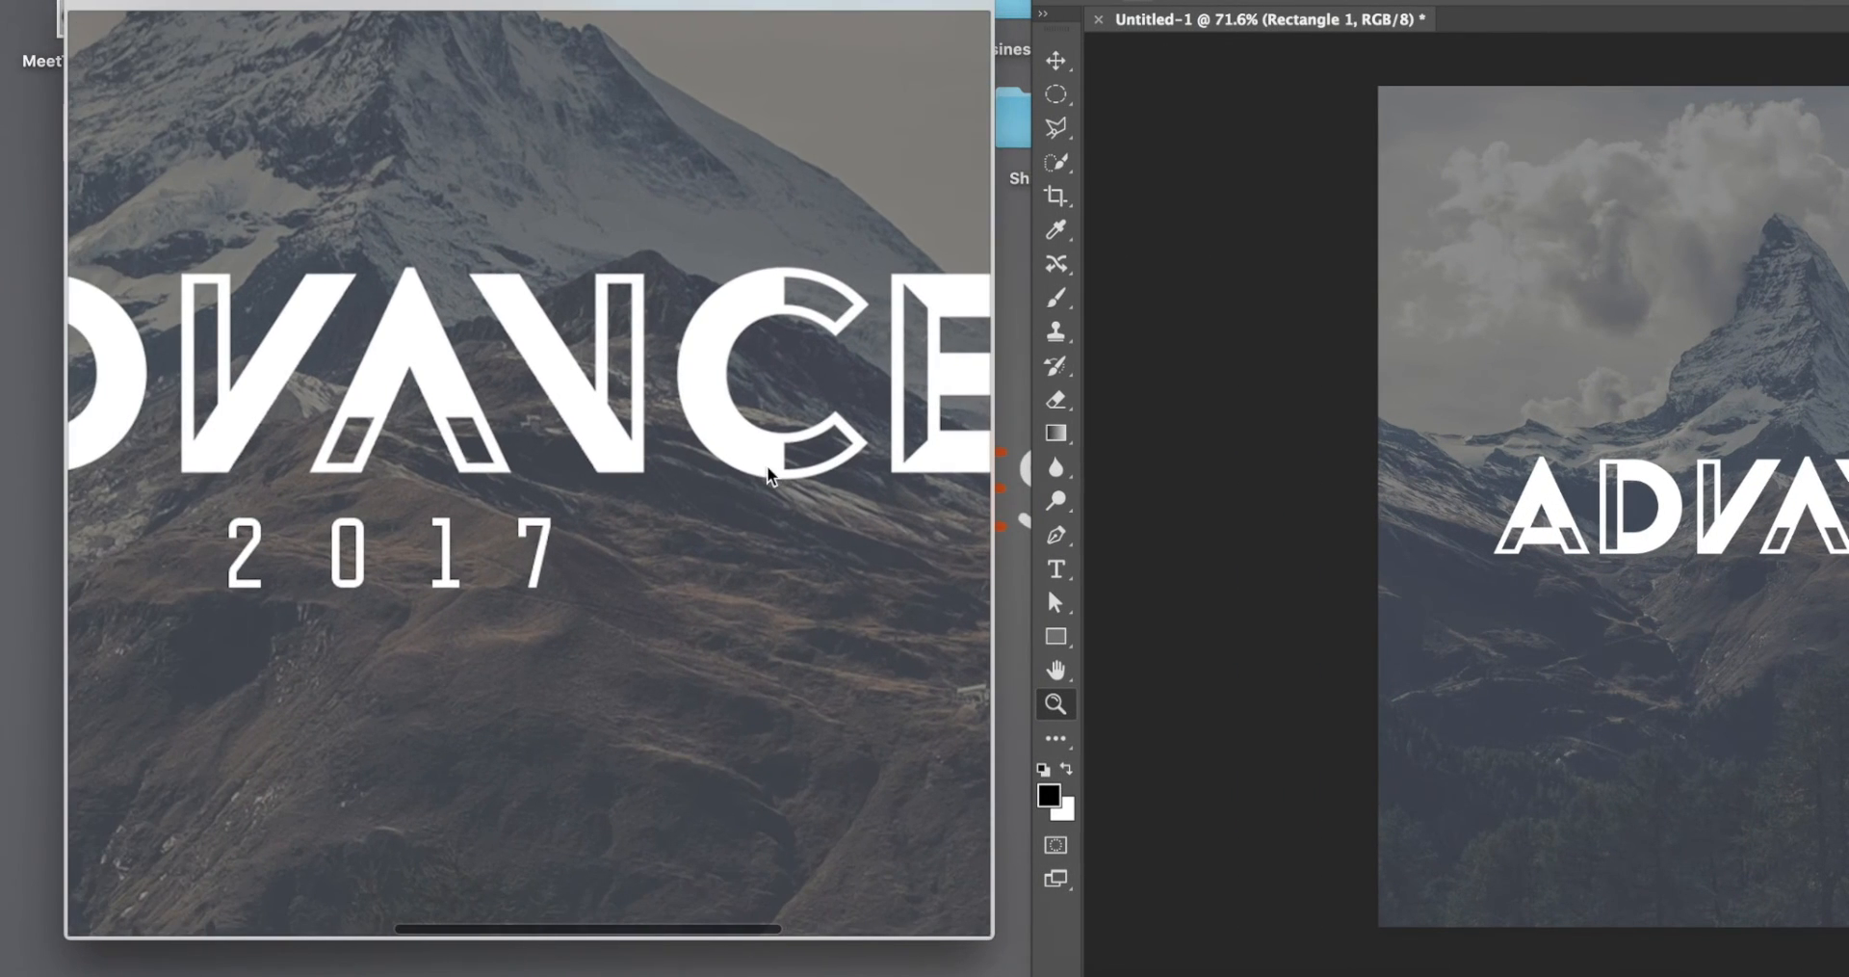
key("space")
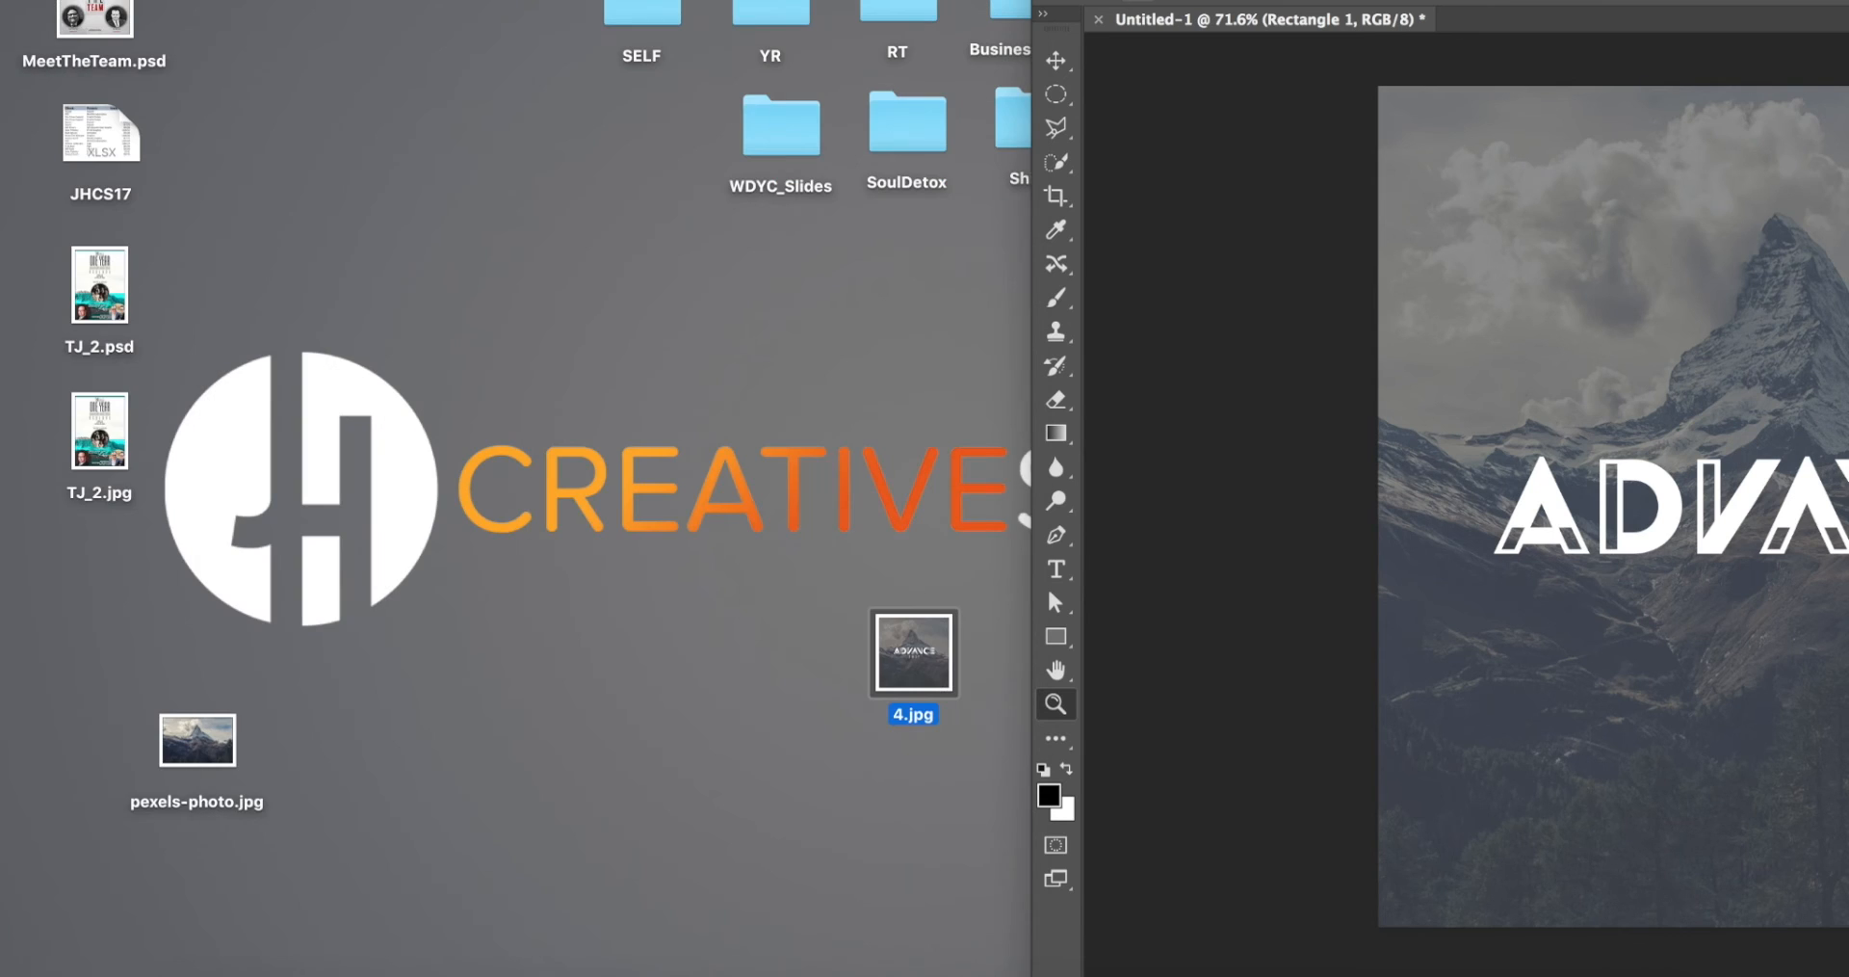
left_click_drag(1451, 3, 404, 3)
Step: Add the text 2017 below the logo on a new text layer above the ADVANCE layer
key("t")
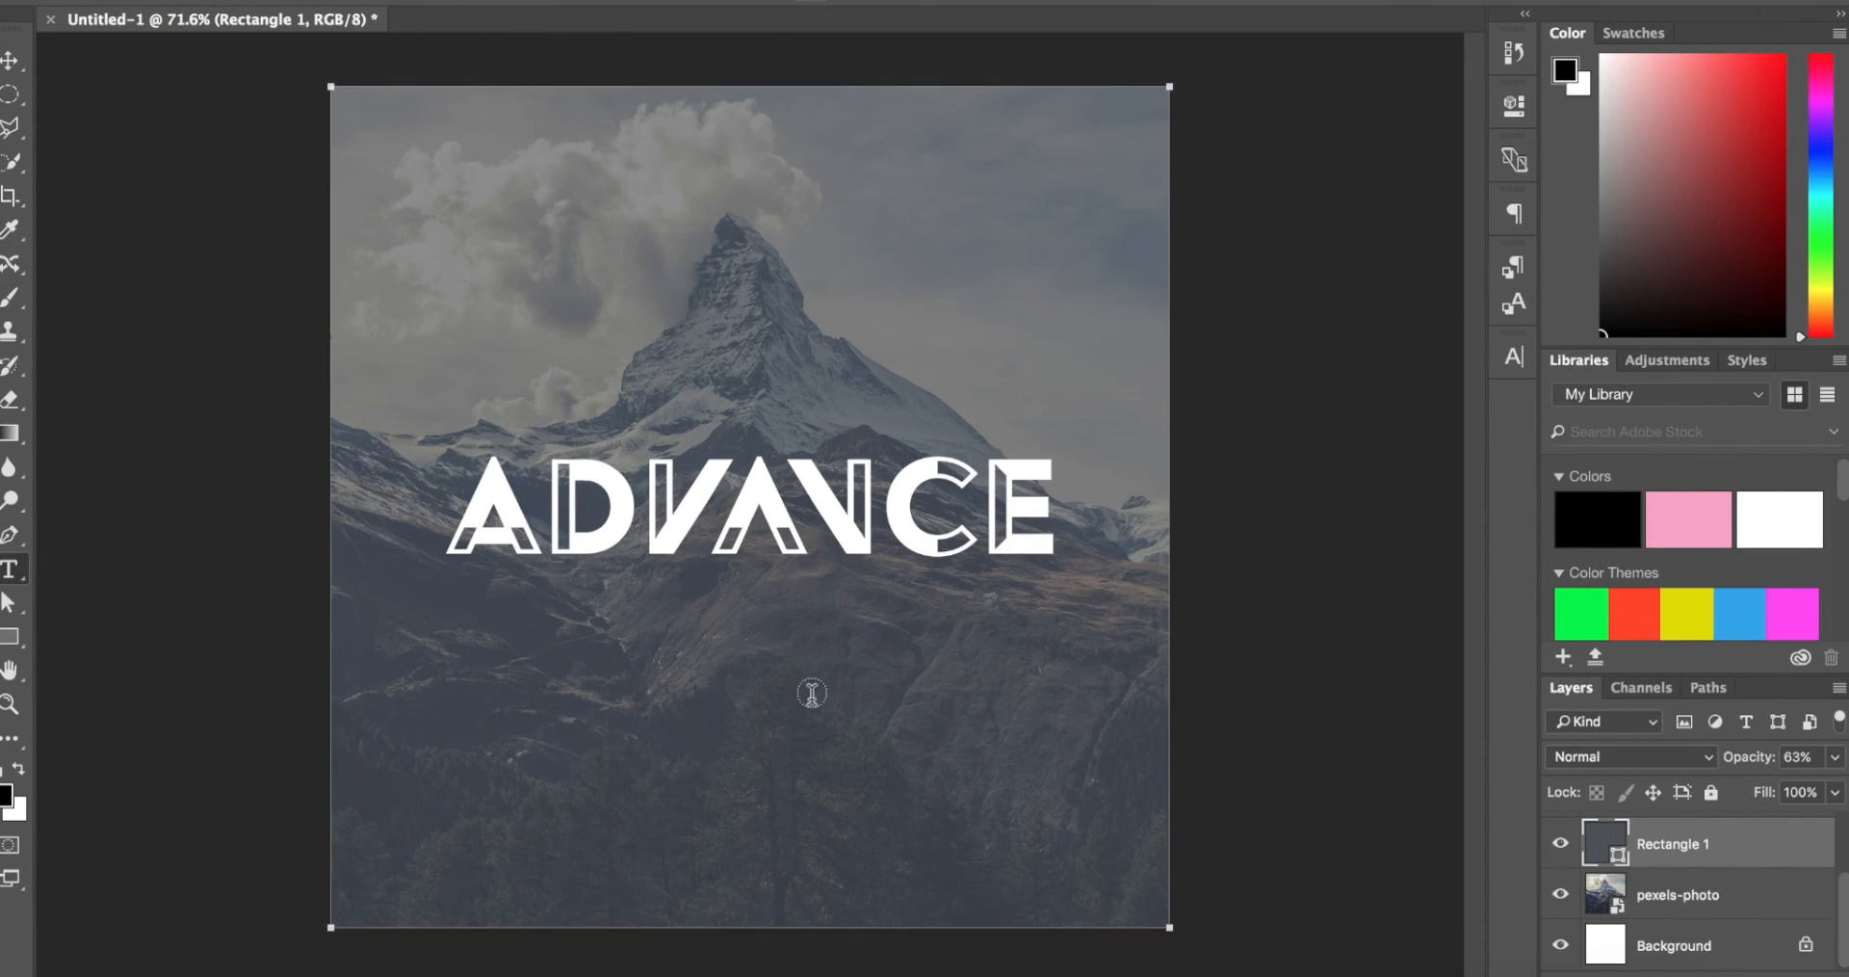
scroll(1704, 910, "up", 3)
left_click(1759, 840)
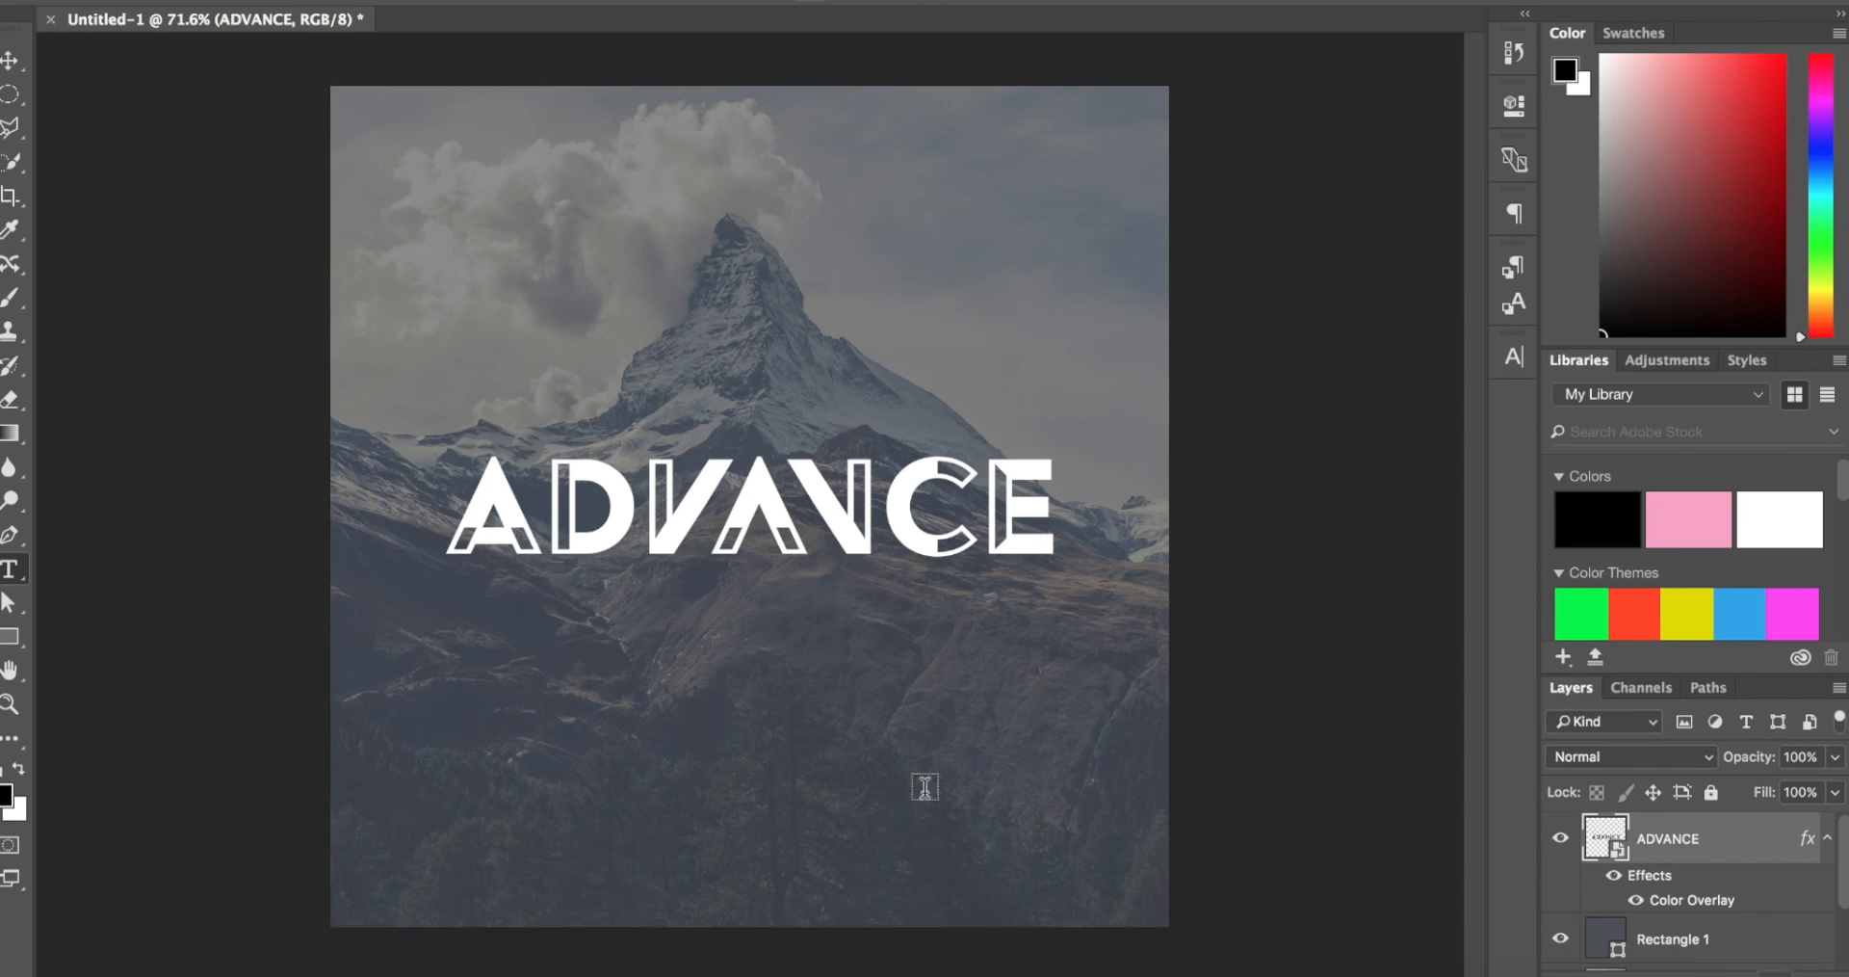
left_click(732, 684)
type("2017")
key("ctrl+Return")
Step: Select the whole 2017 text and set its colour to white, ffffff
double_click(732, 693)
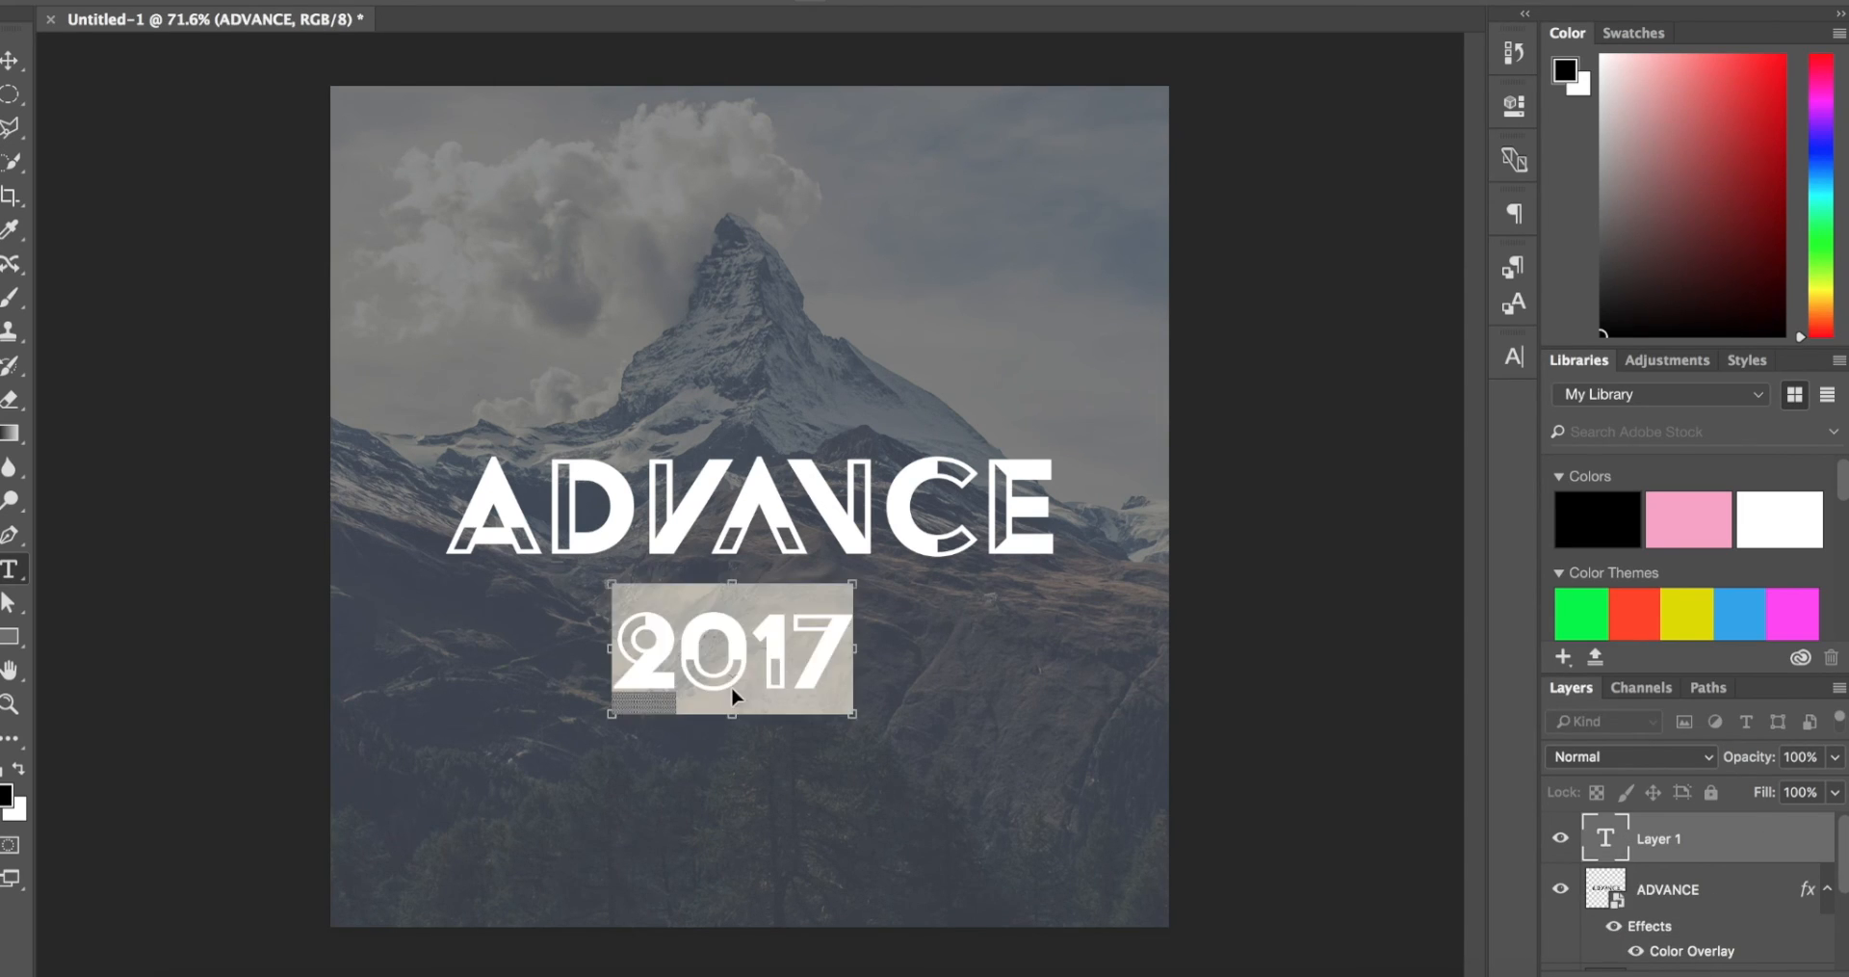
left_click(896, 4)
type("ffffff")
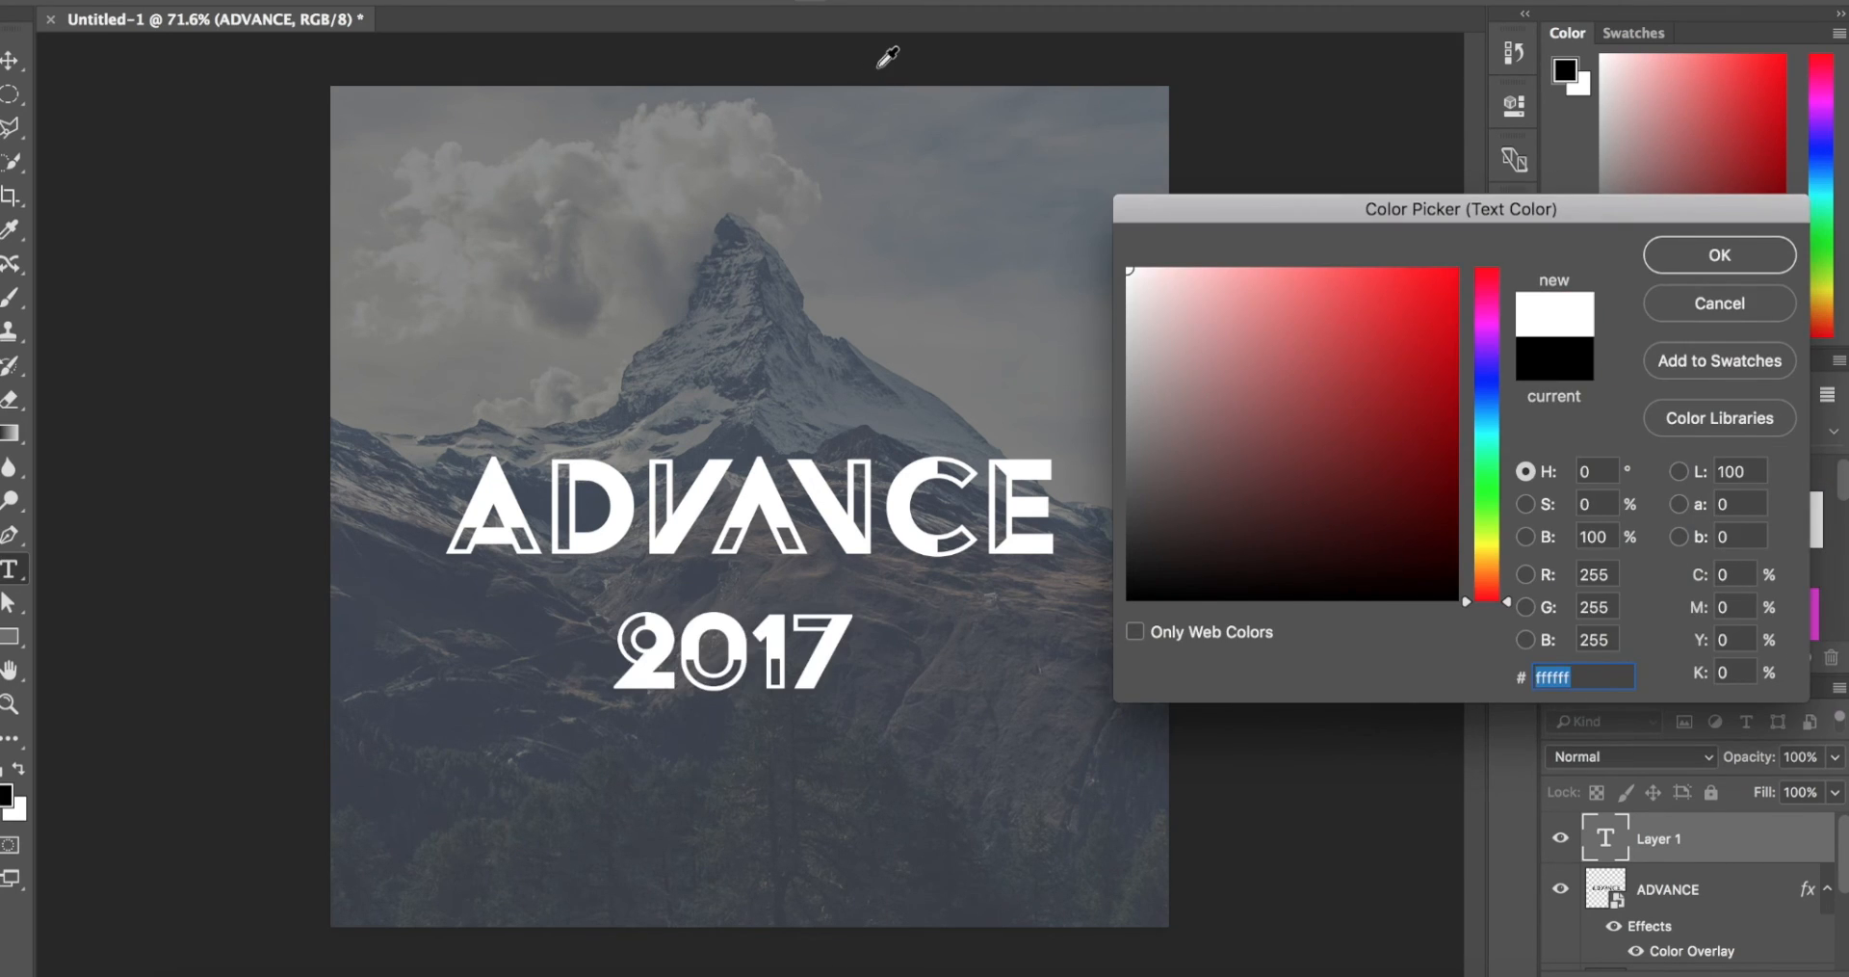
key("Return")
Step: Format the 2017 text in Refrigerator Deluxe Regular at 26.01 pt with tracking of 500
left_click(1514, 357)
left_click(1353, 376)
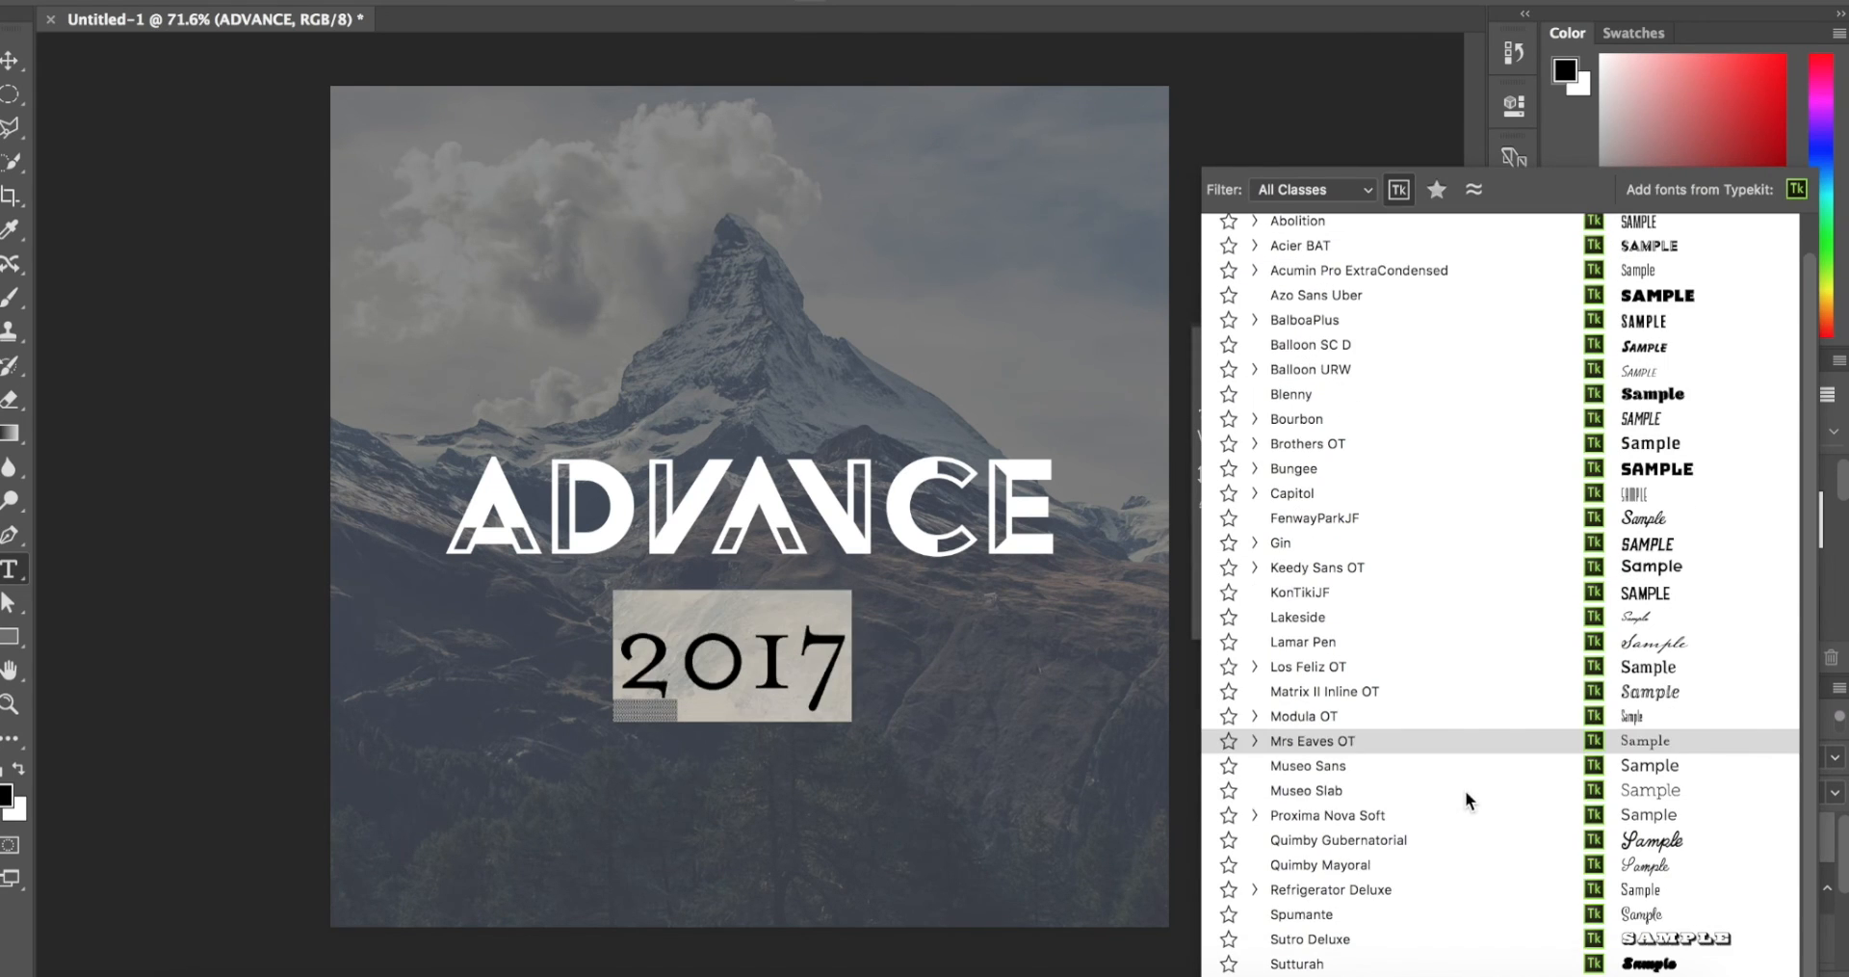
left_click(1444, 886)
left_click(1211, 413)
left_click_drag(1211, 412, 1146, 415)
left_click_drag(1361, 438, 1387, 448)
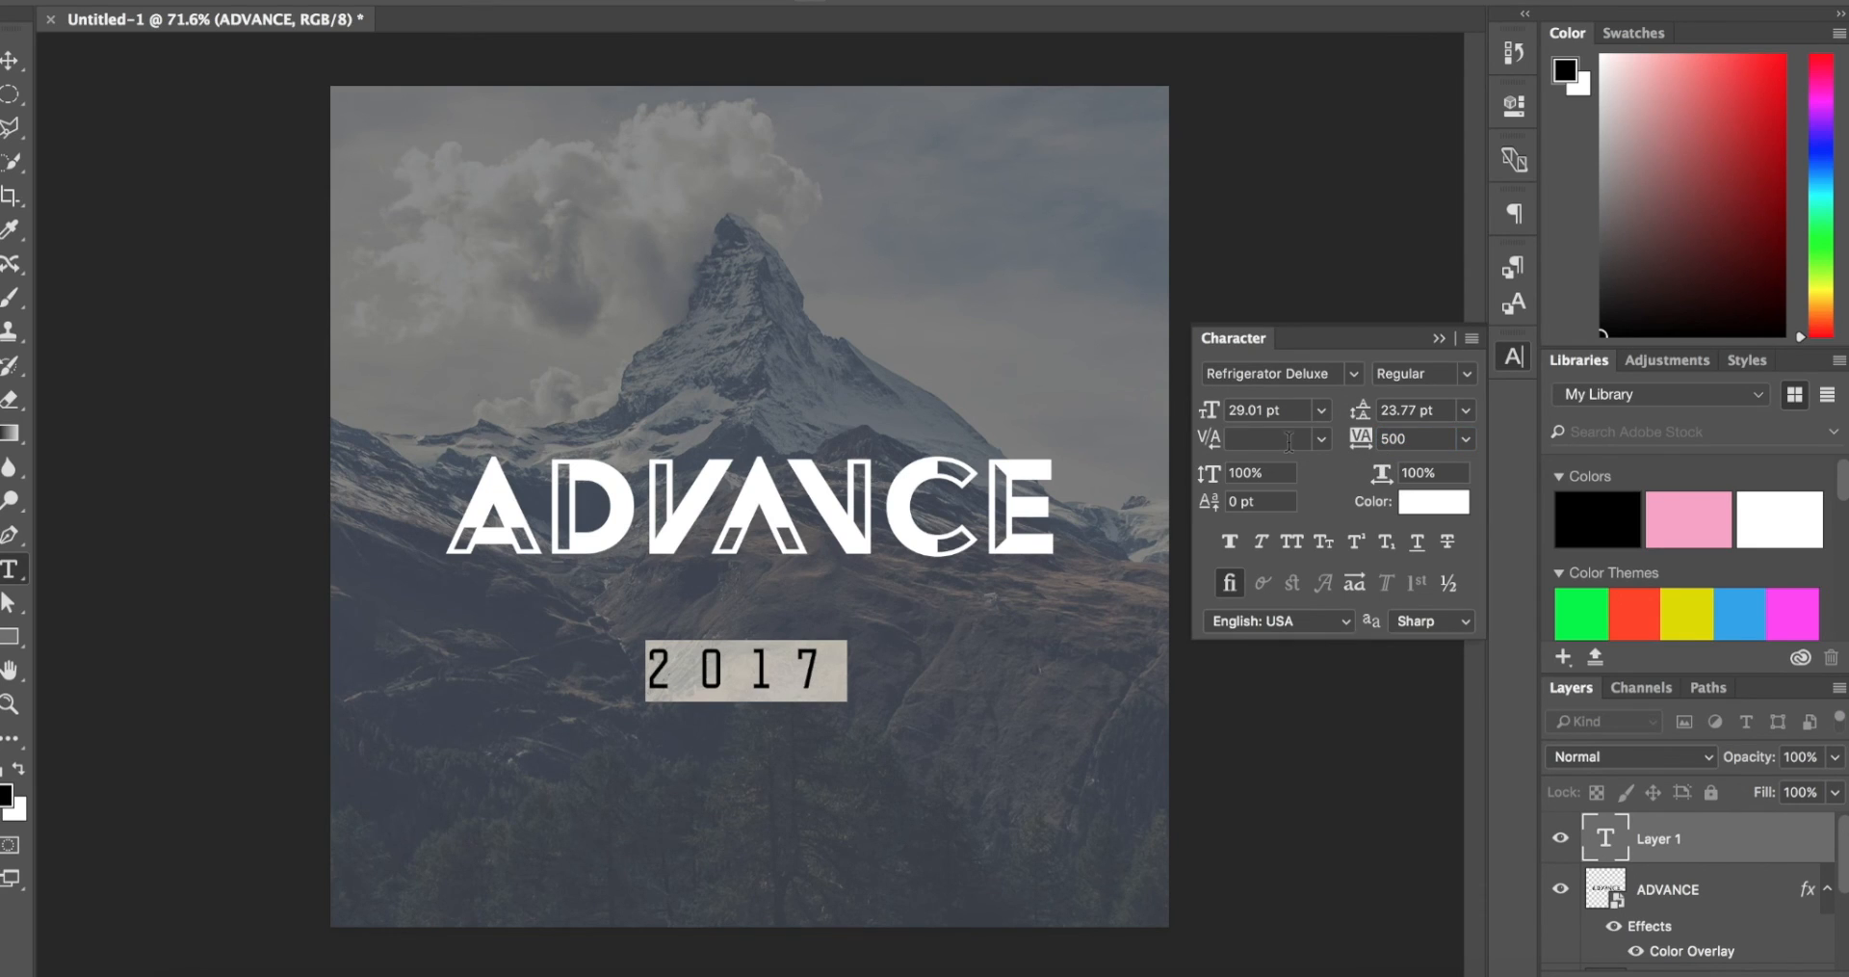
left_click_drag(1214, 414, 1204, 415)
Step: Move the 2017 text up so it sits centred just beneath the ADVANCE logo
left_click(10, 60)
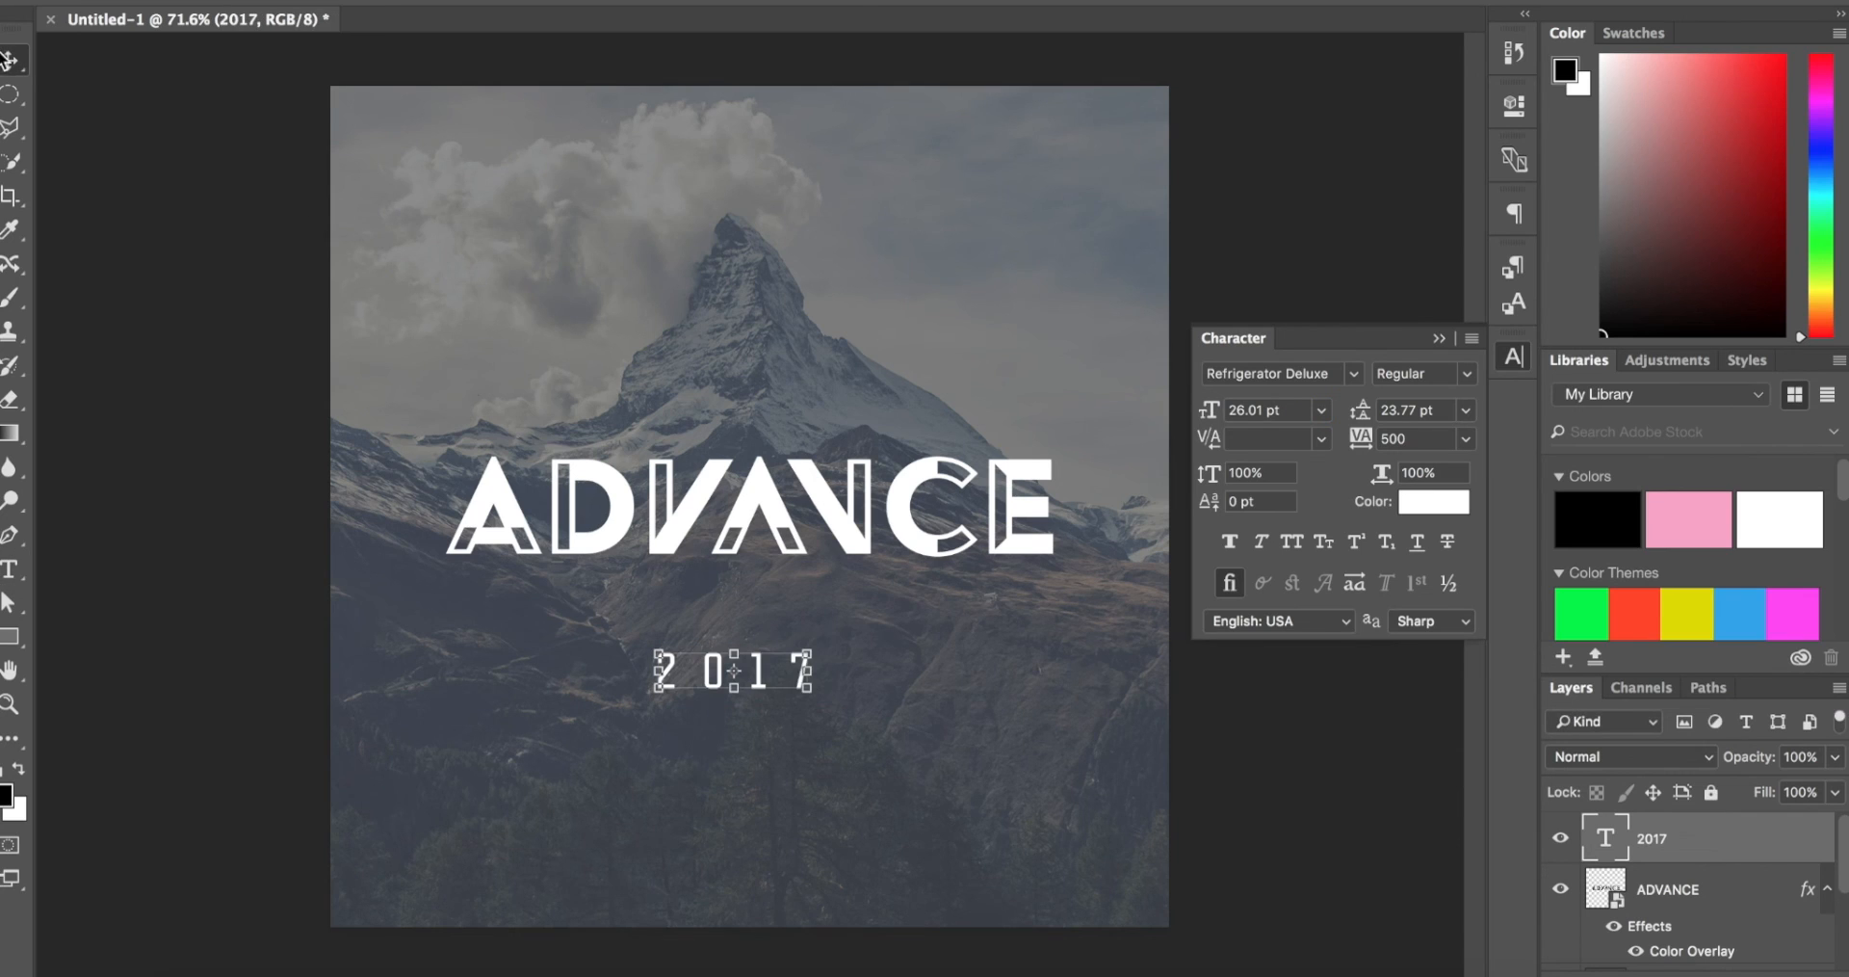
left_click_drag(782, 680, 795, 607)
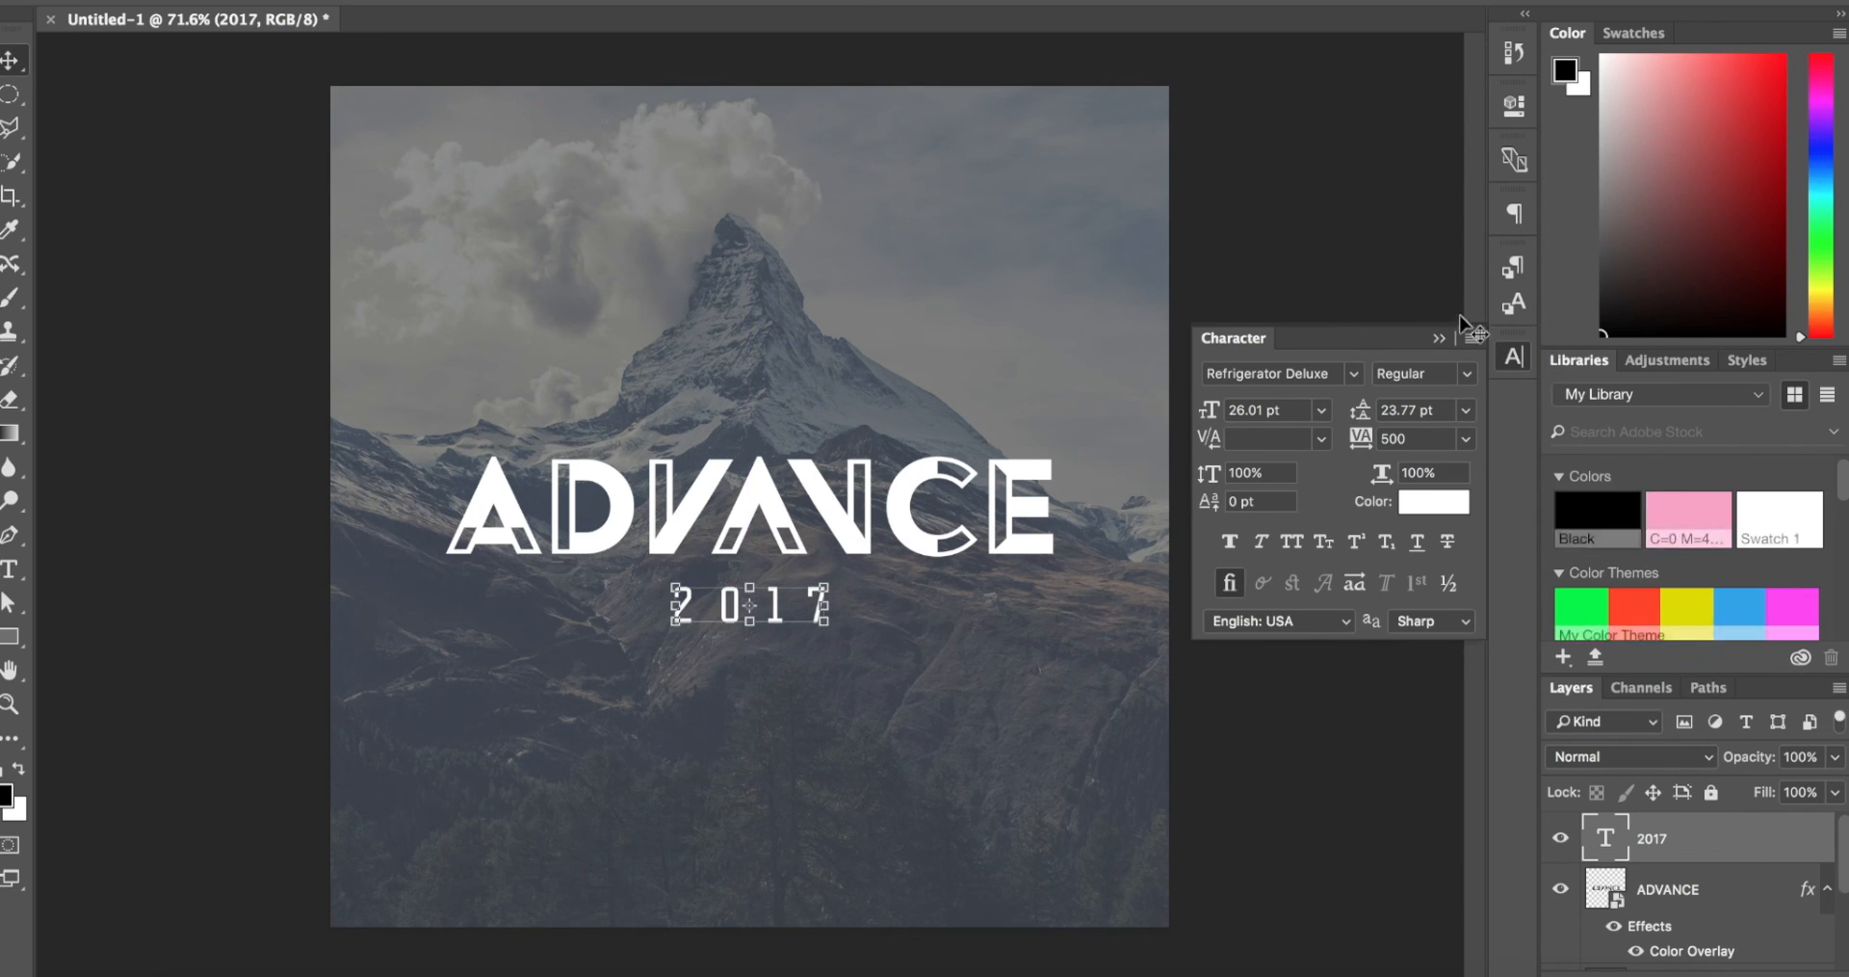
left_click(1439, 338)
key("super+0")
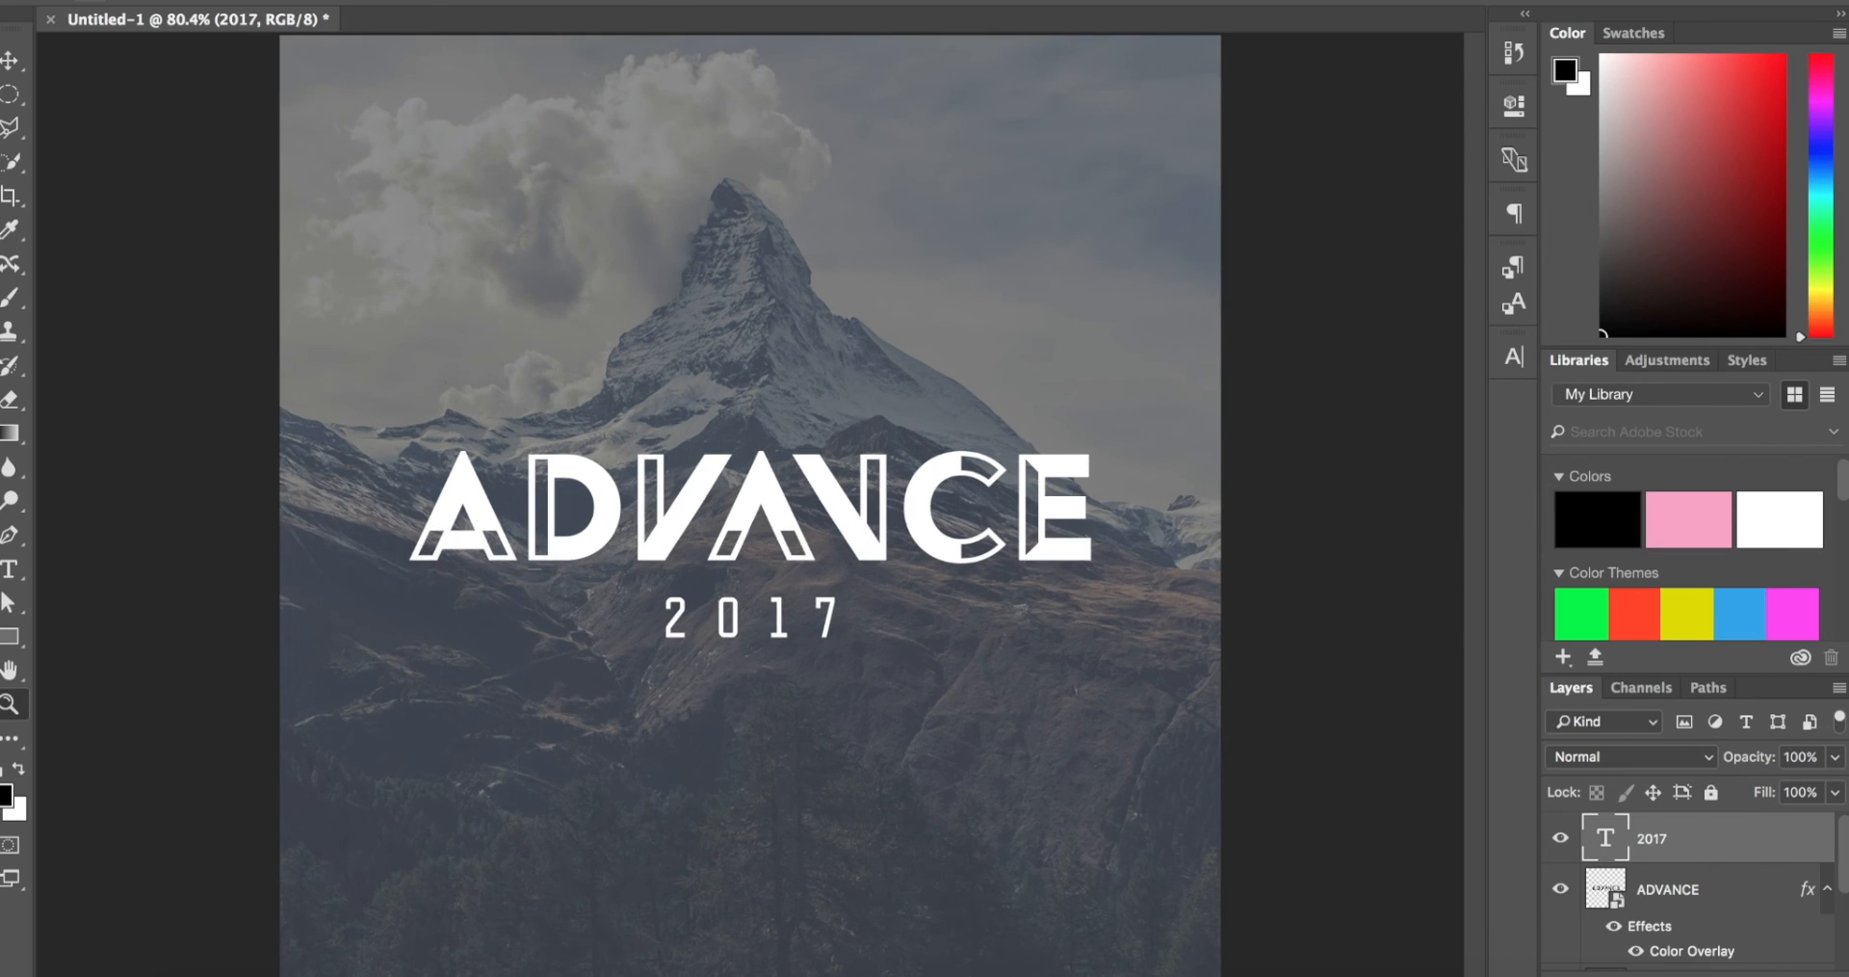
Step: Compare the composition side by side with a preview of the reference image 4.jpg, then restore the document window's position
left_click_drag(1, 586, 1081, 586)
left_click_drag(887, 637, 116, 608)
key("space")
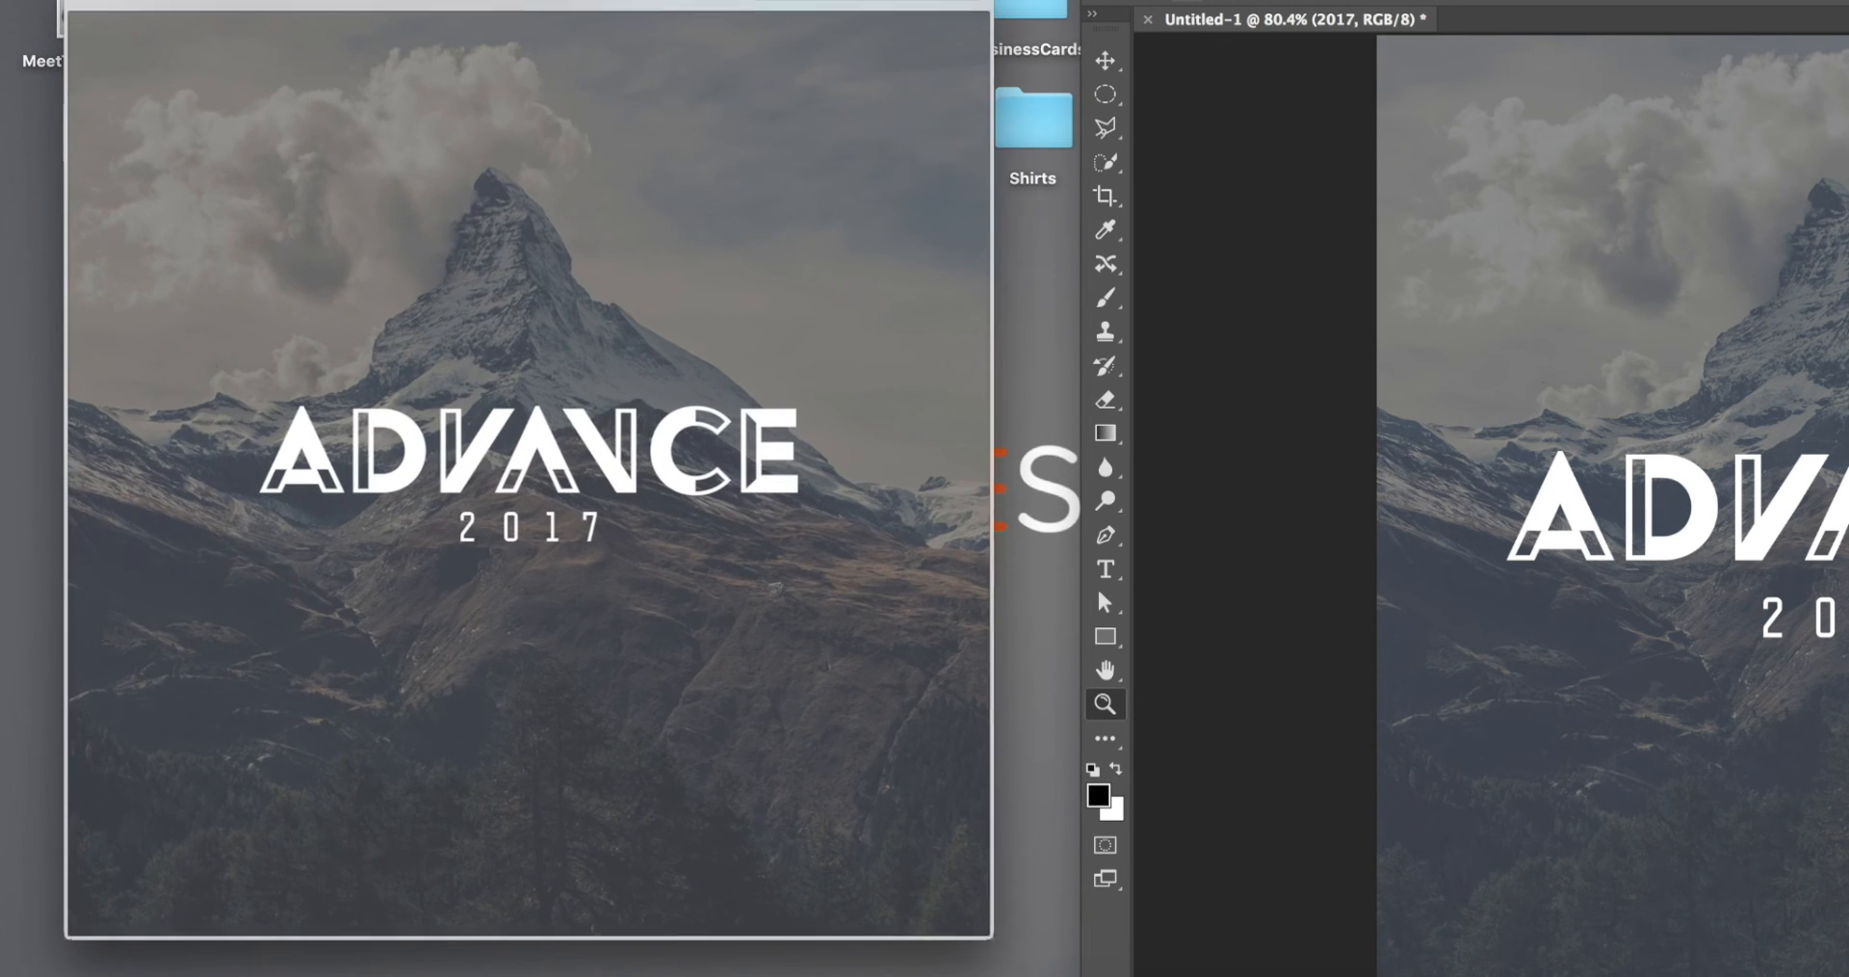
left_click_drag(1081, 539, 795, 539)
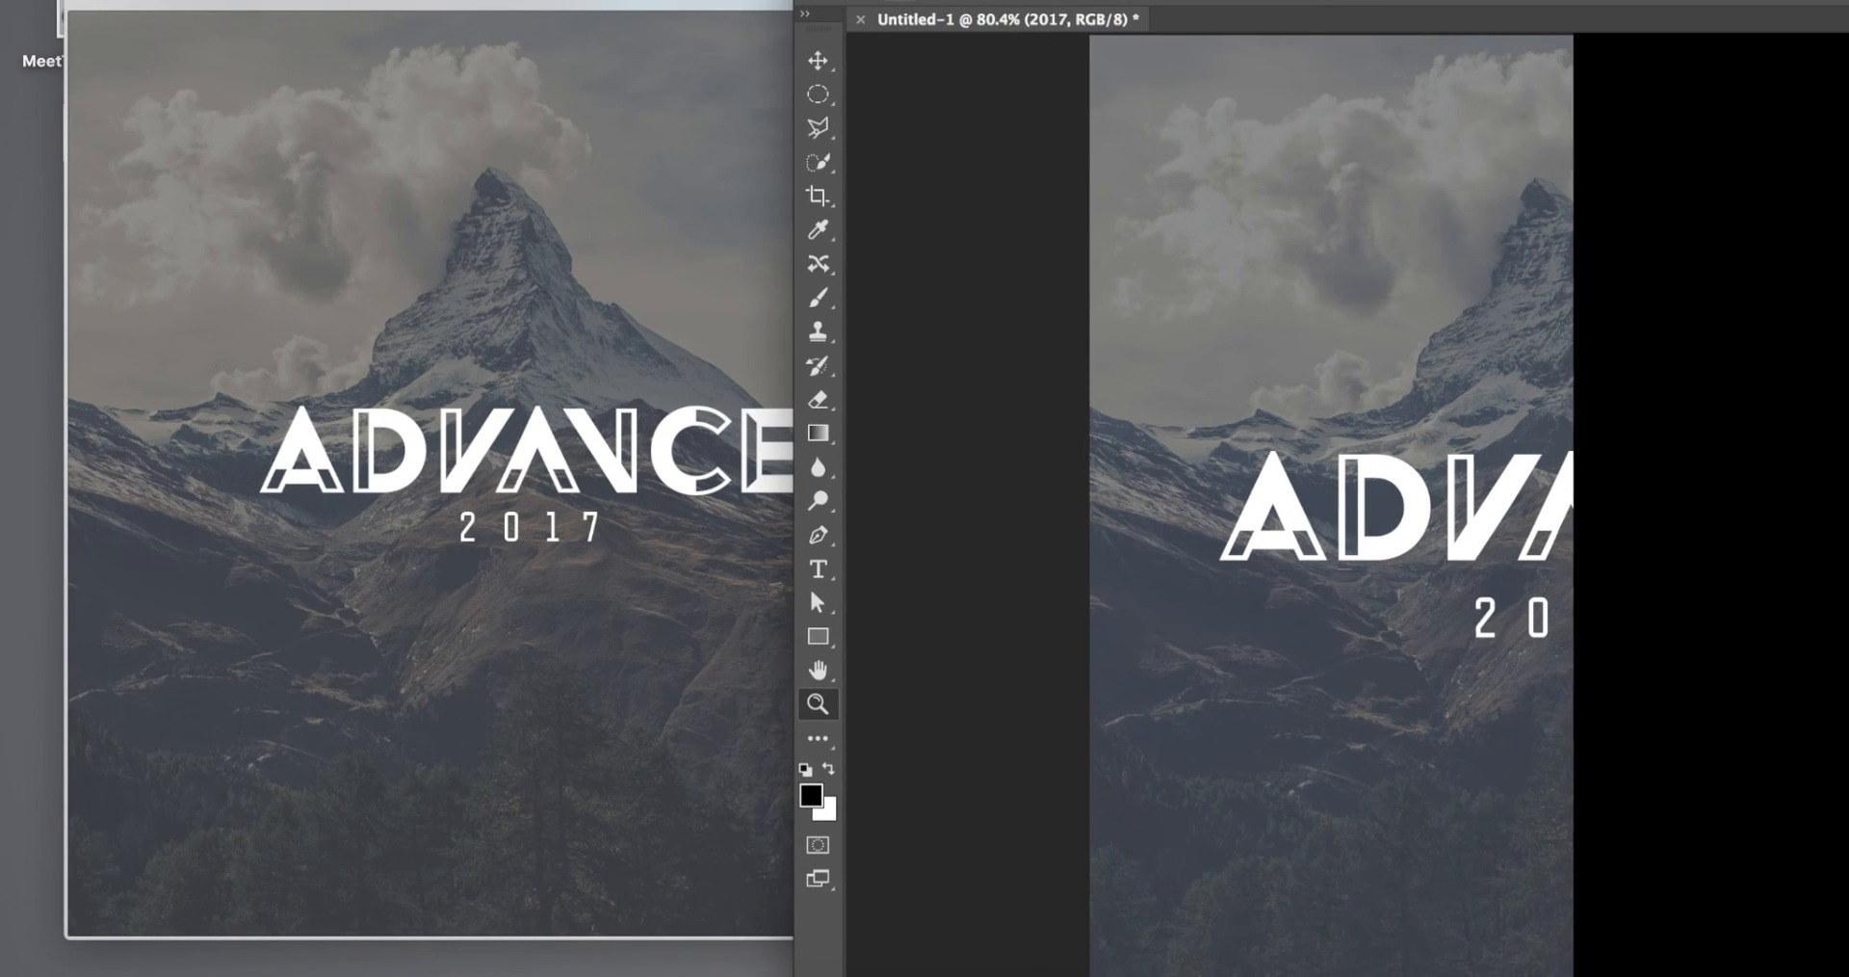
scroll(1297, 468, "down", 4)
scroll(1298, 469, "up", 3)
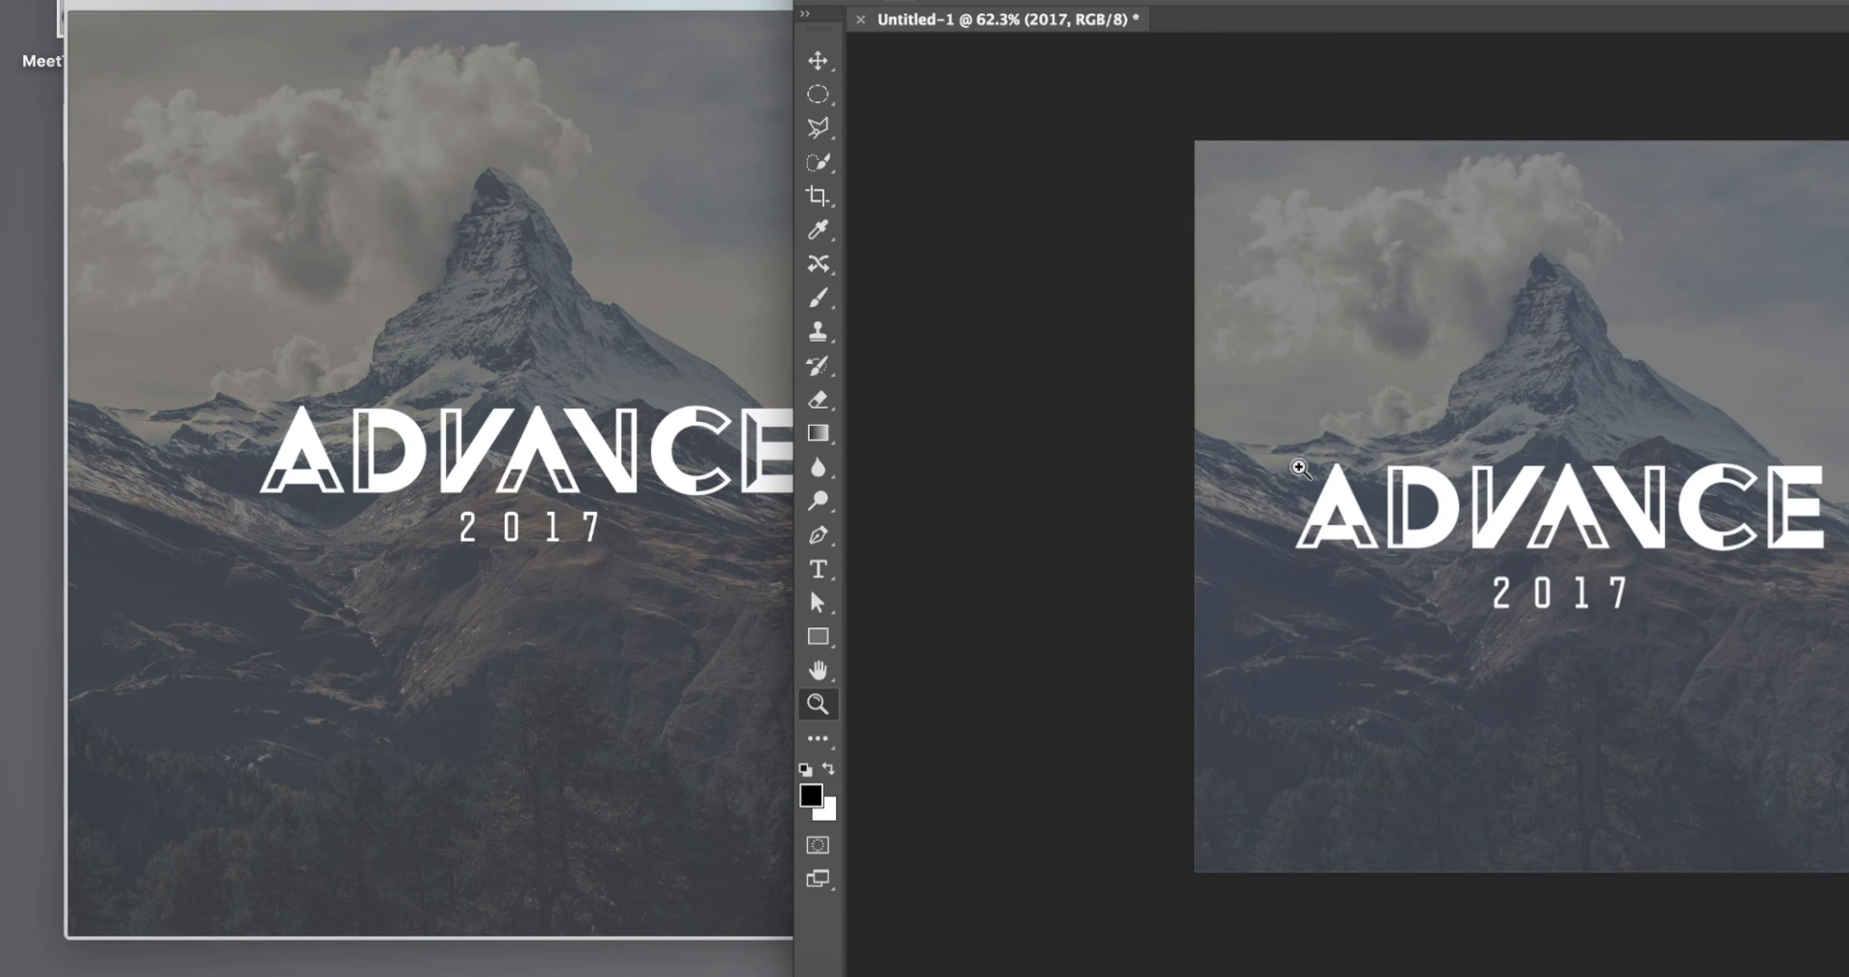
left_click_drag(809, 586, 668, 586)
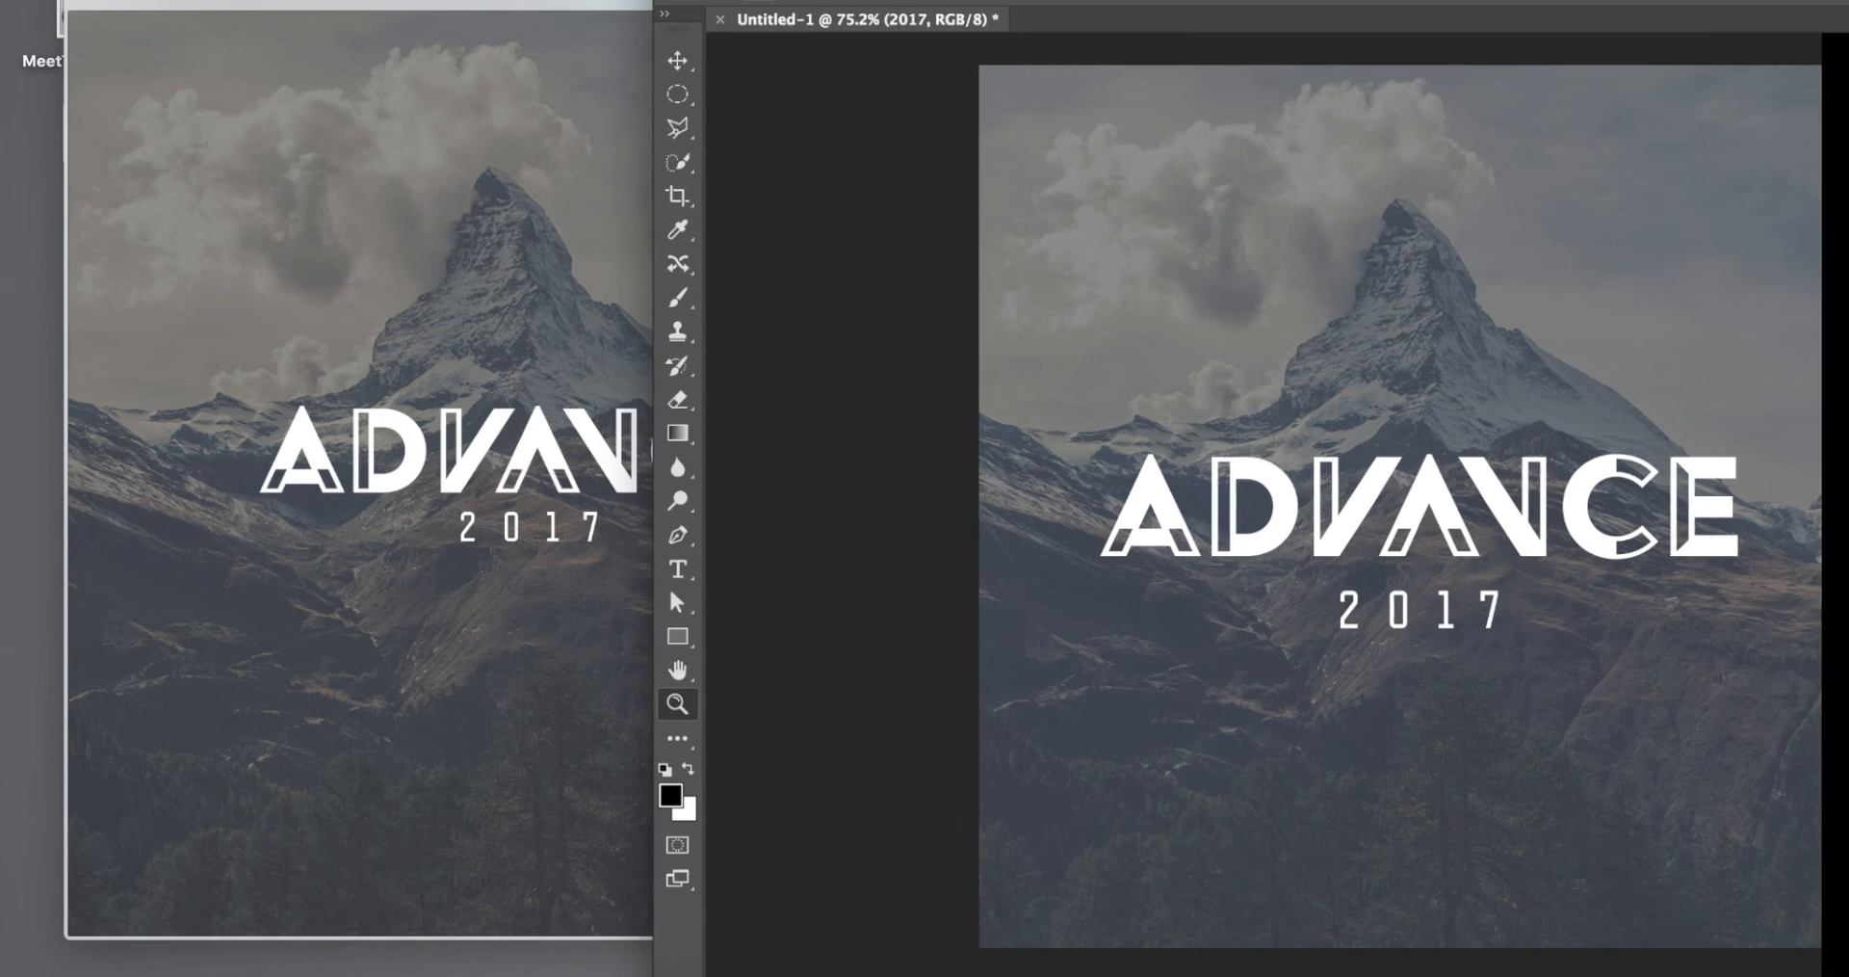
mouse_move(529, 16)
left_mouse_down()
mouse_move(453, 14)
mouse_move(504, 17)
left_mouse_up()
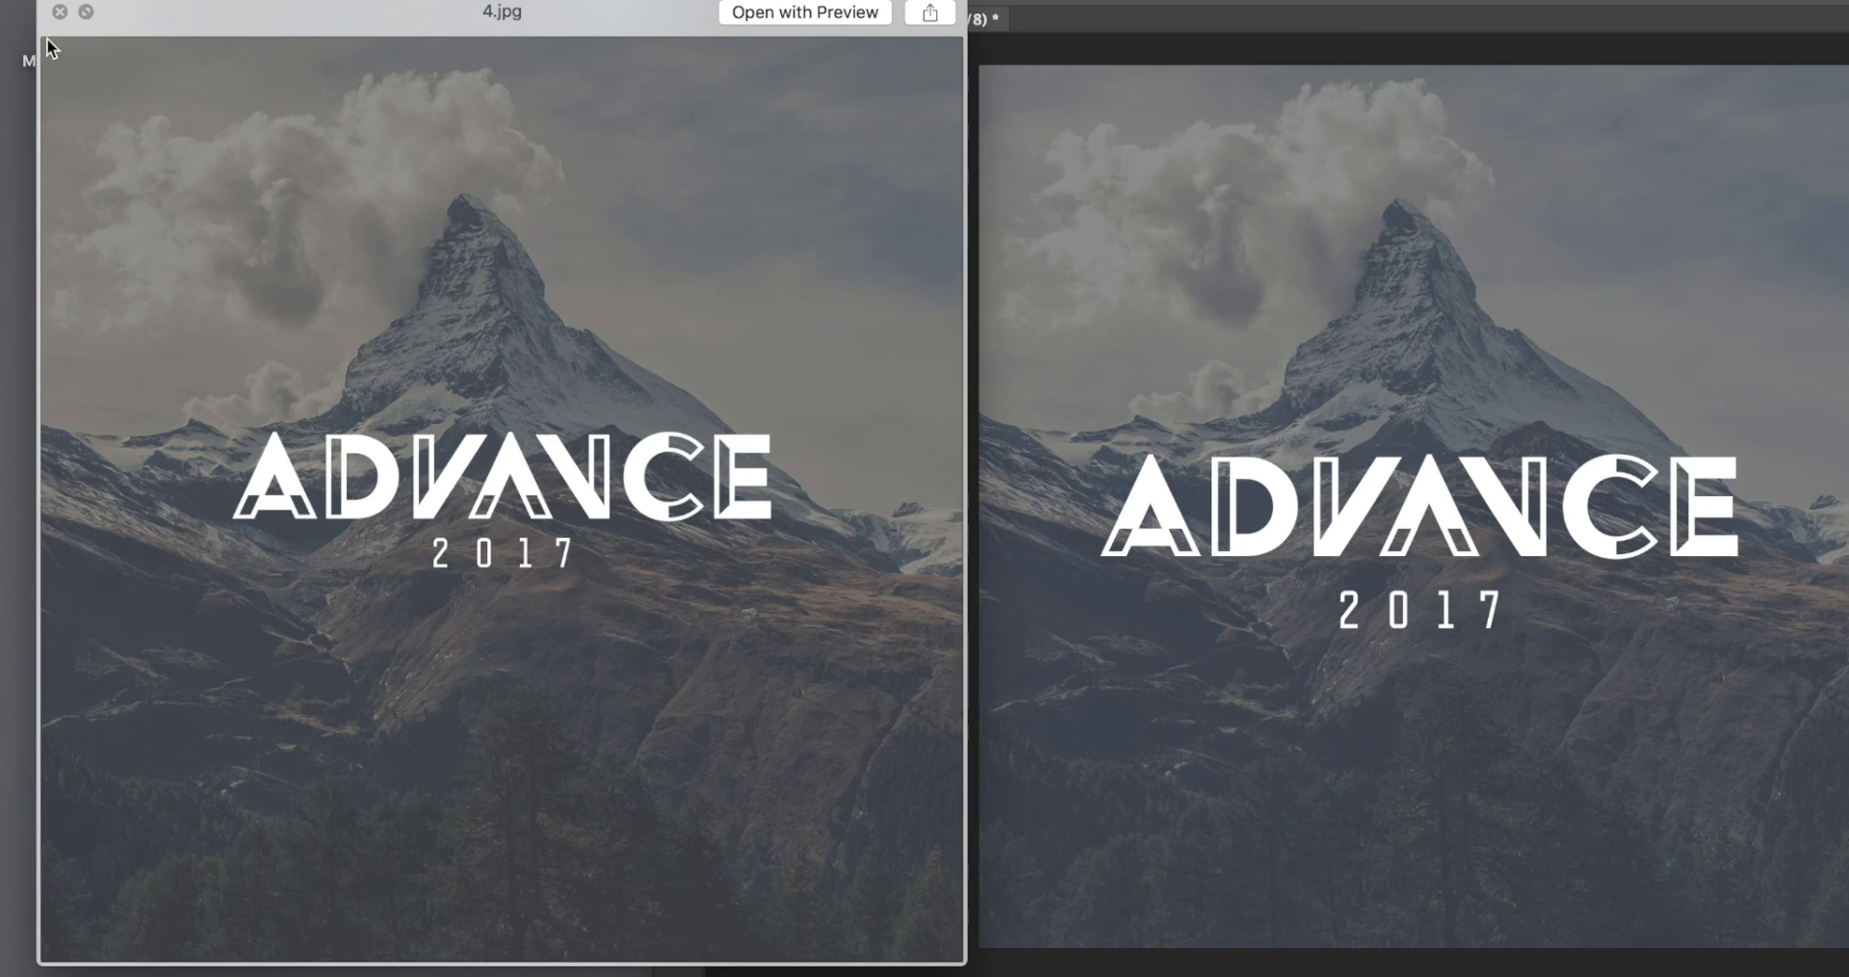
left_click(60, 11)
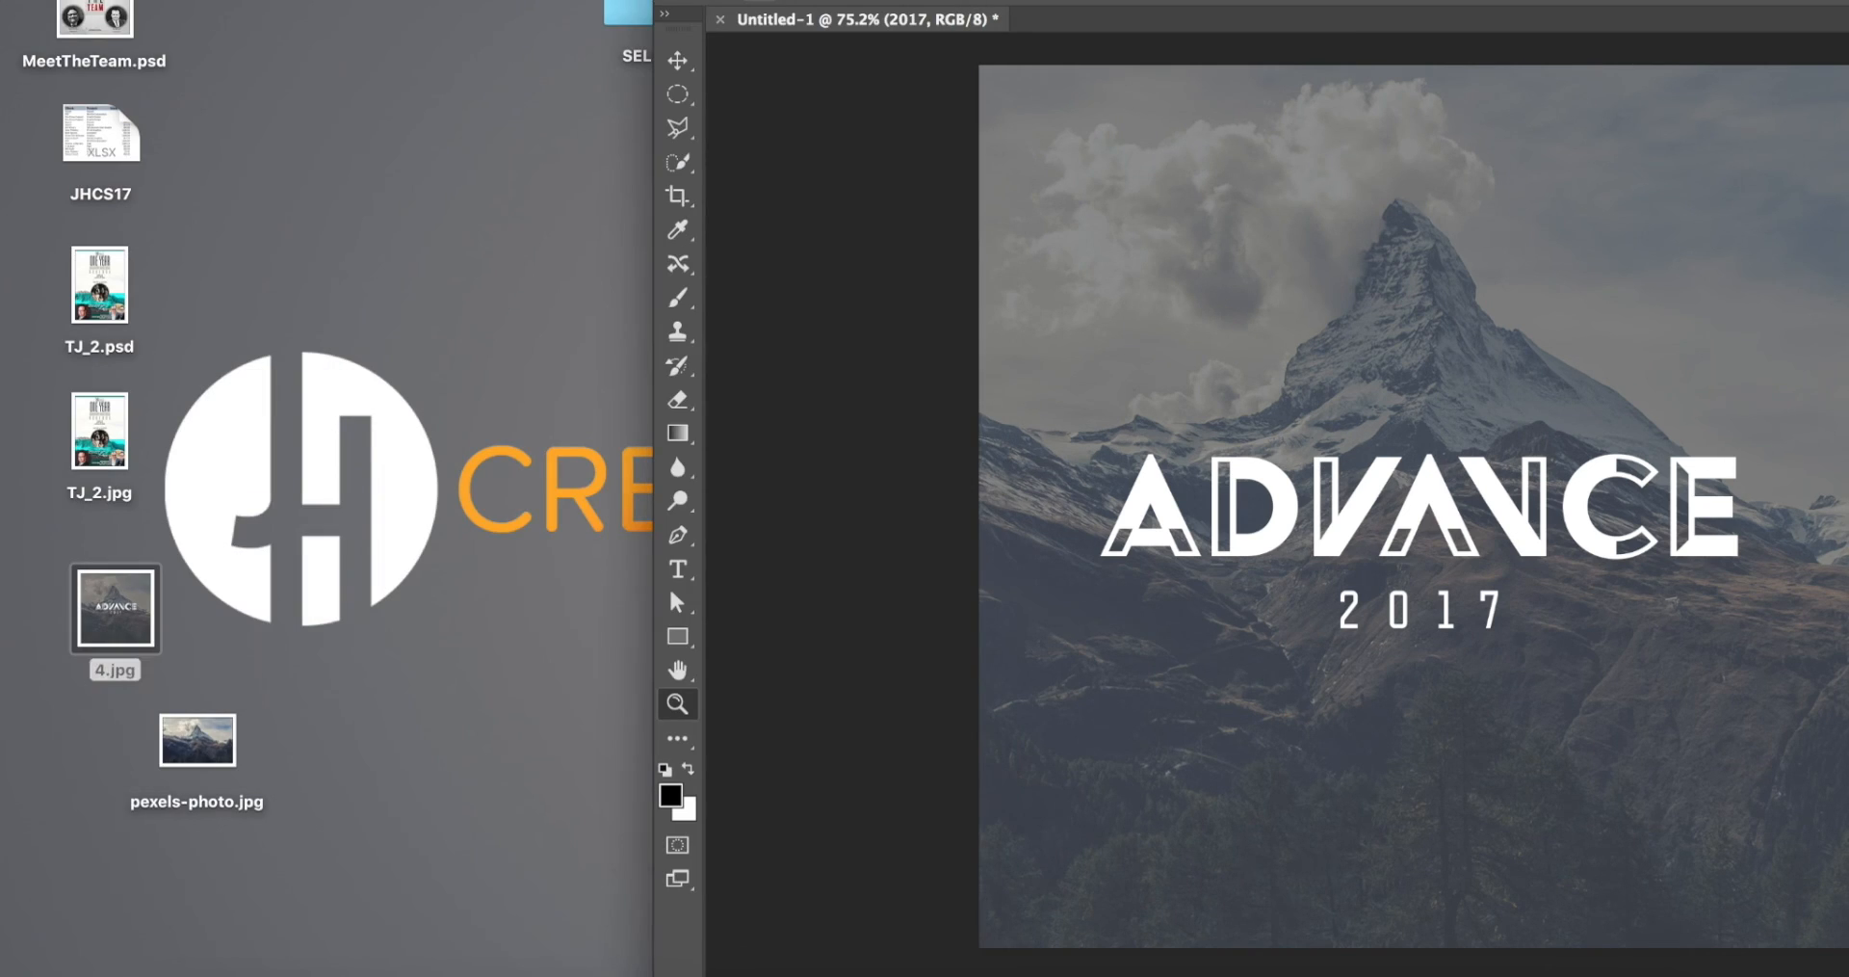
left_click_drag(1113, 2, 447, 2)
Step: Inspect the ADVANCE logo and 2017 text up close, followed by the whole composition
left_click_drag(453, 232, 995, 488)
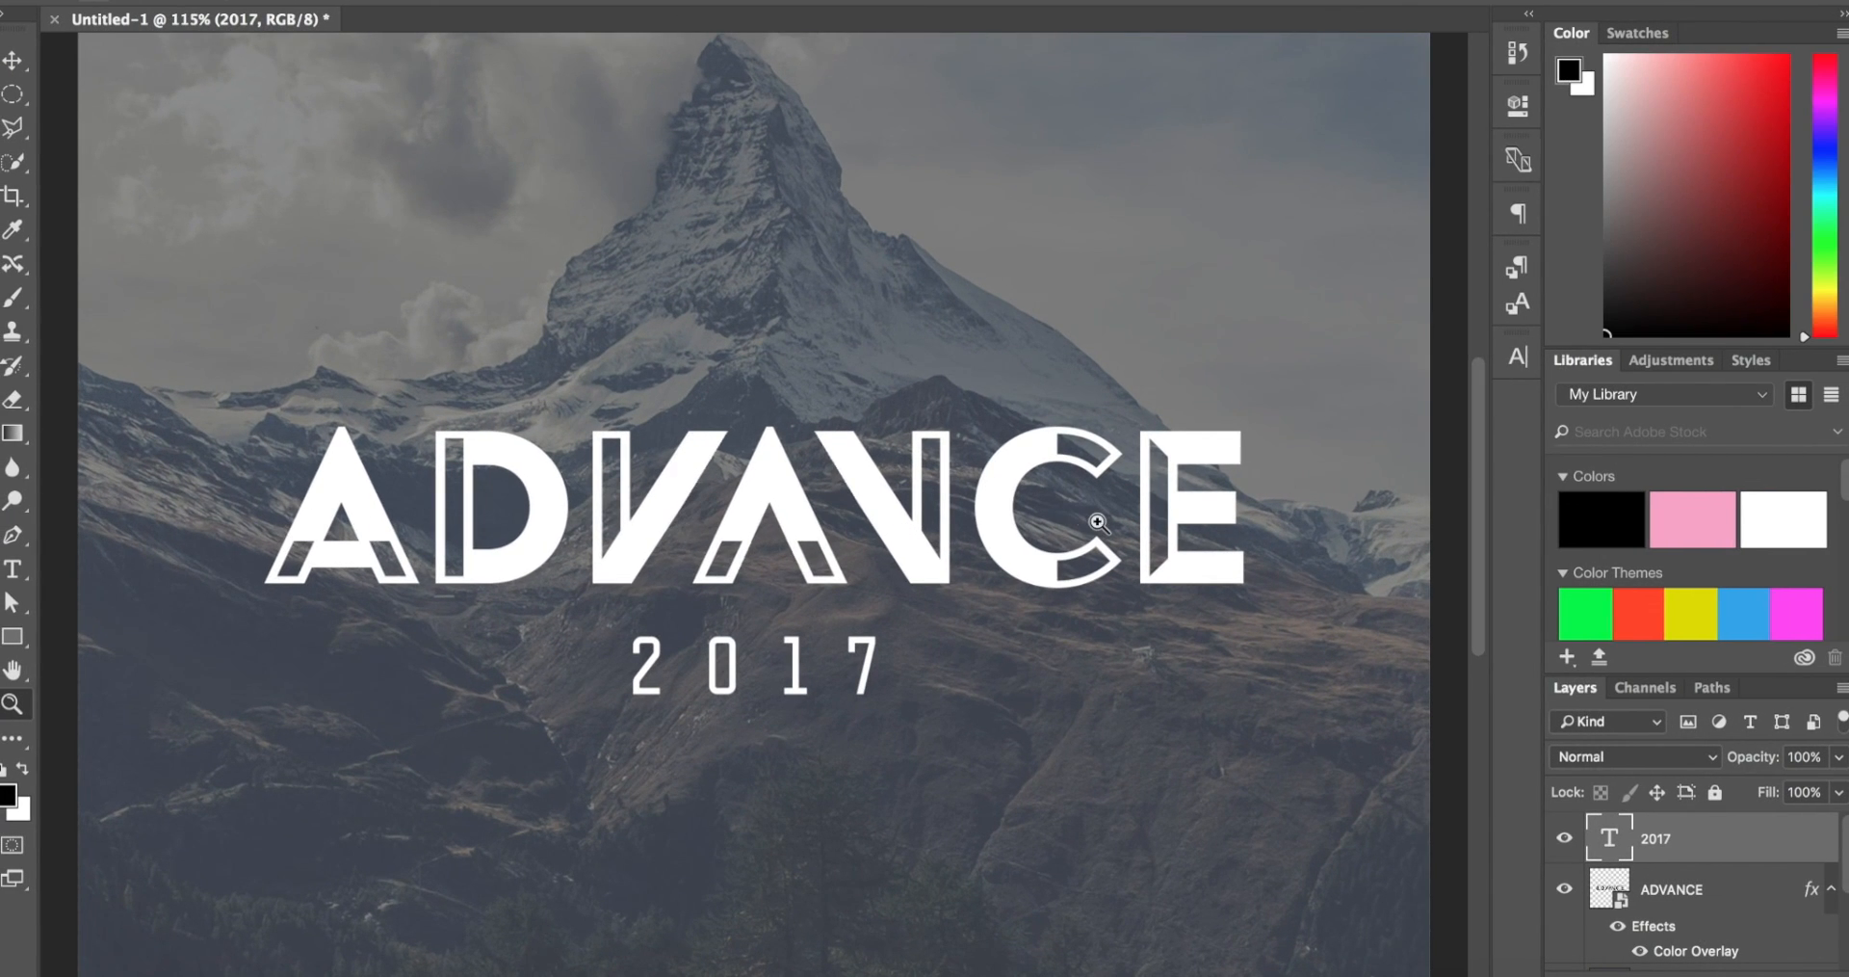
key("super+0")
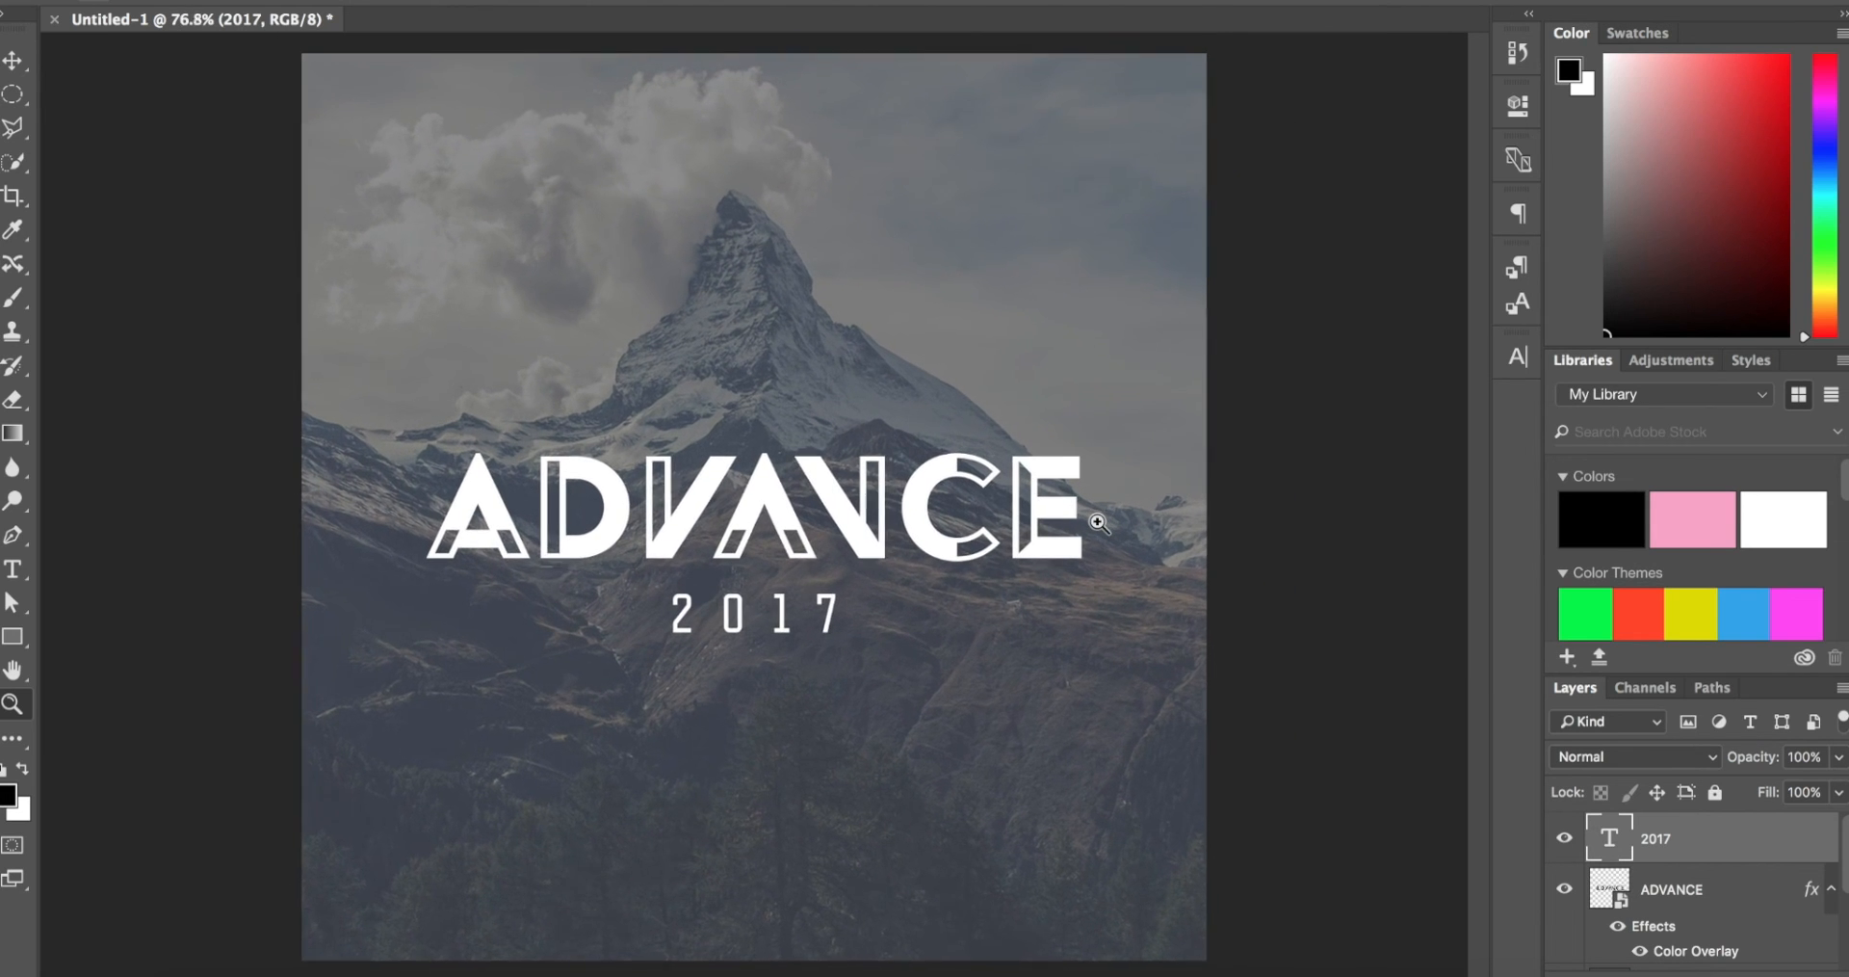
scroll(1099, 523, "up", 1)
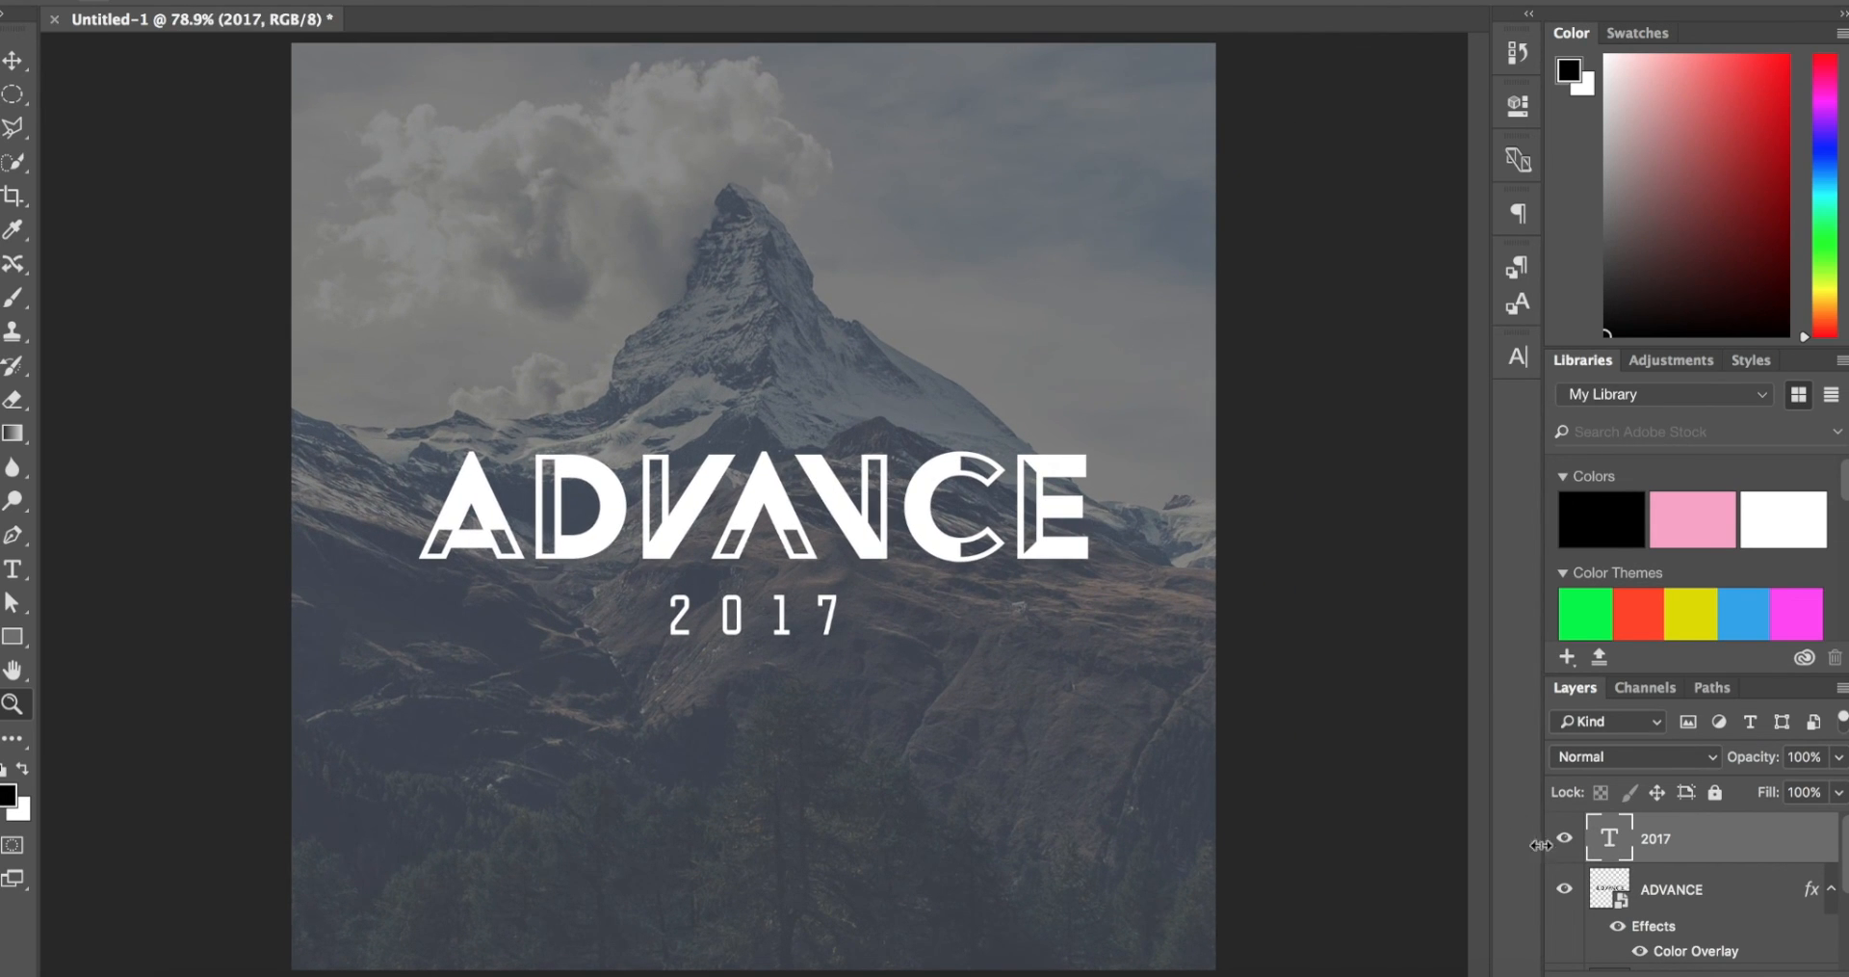
scroll(942, 555, "up", 4)
scroll(942, 555, "down", 1)
scroll(941, 556, "down", 3)
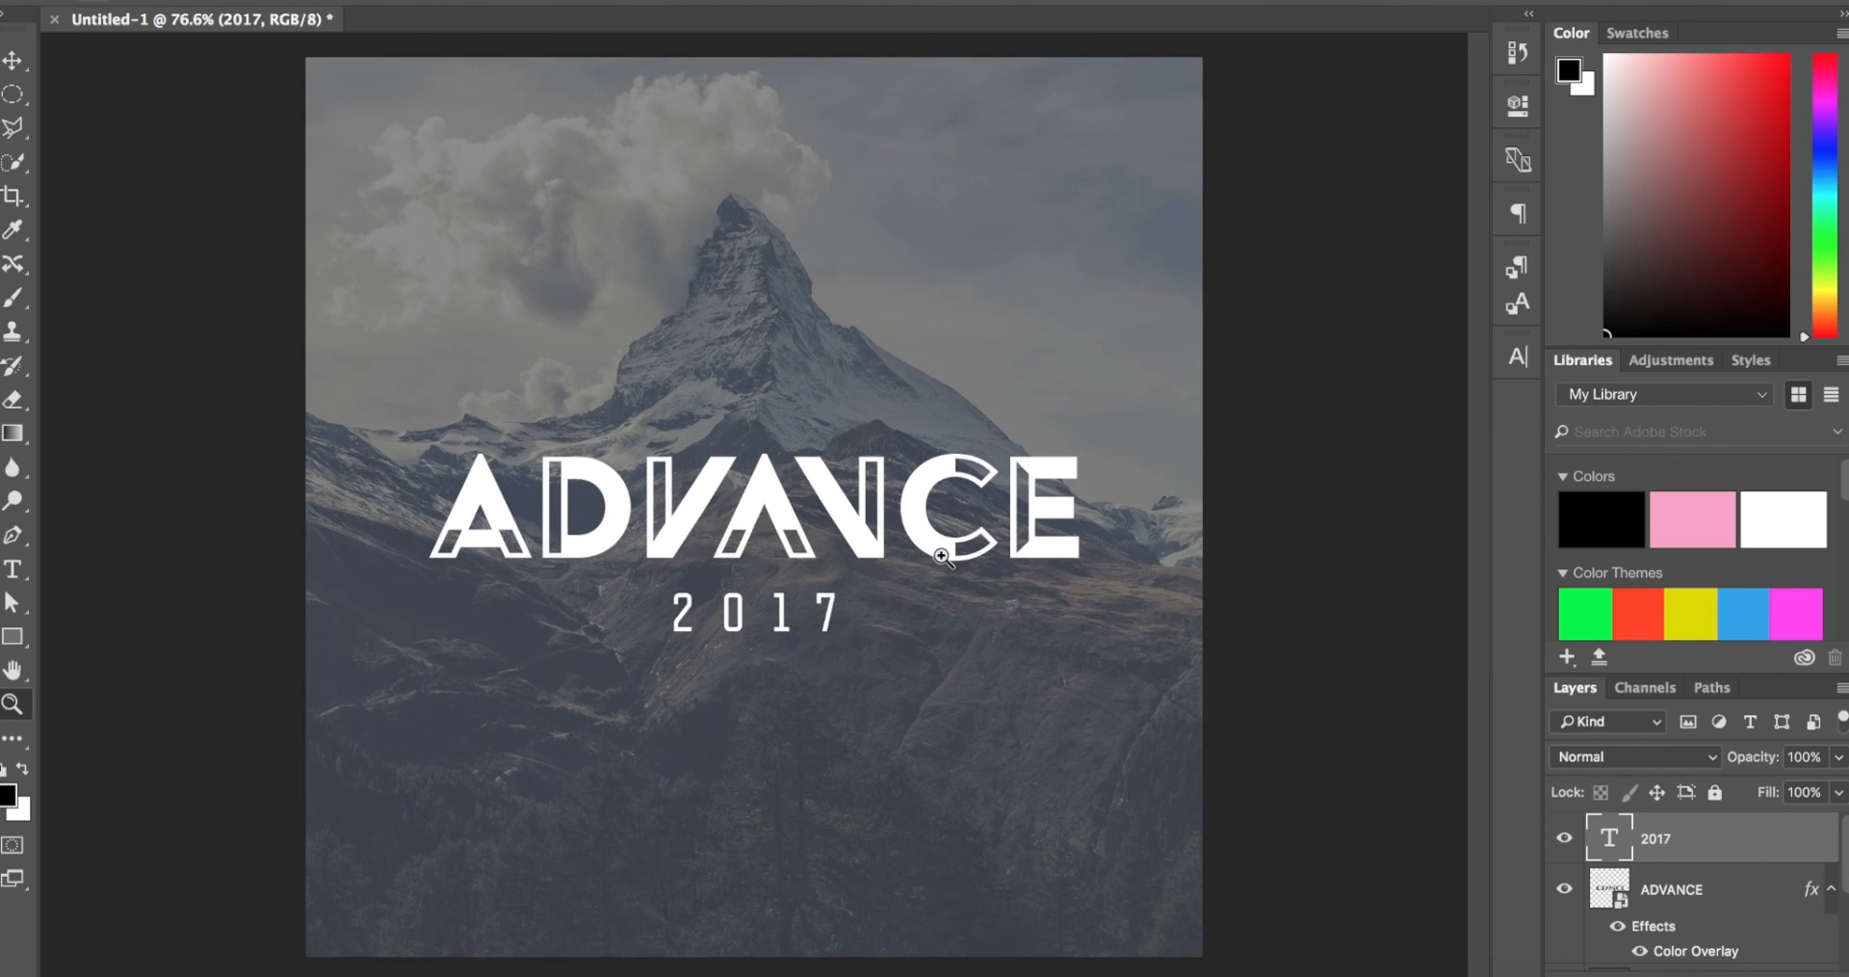
Step: Raise the opacity of the Rectangle 1 overlay layer to 100%
scroll(1769, 911, "down", 4)
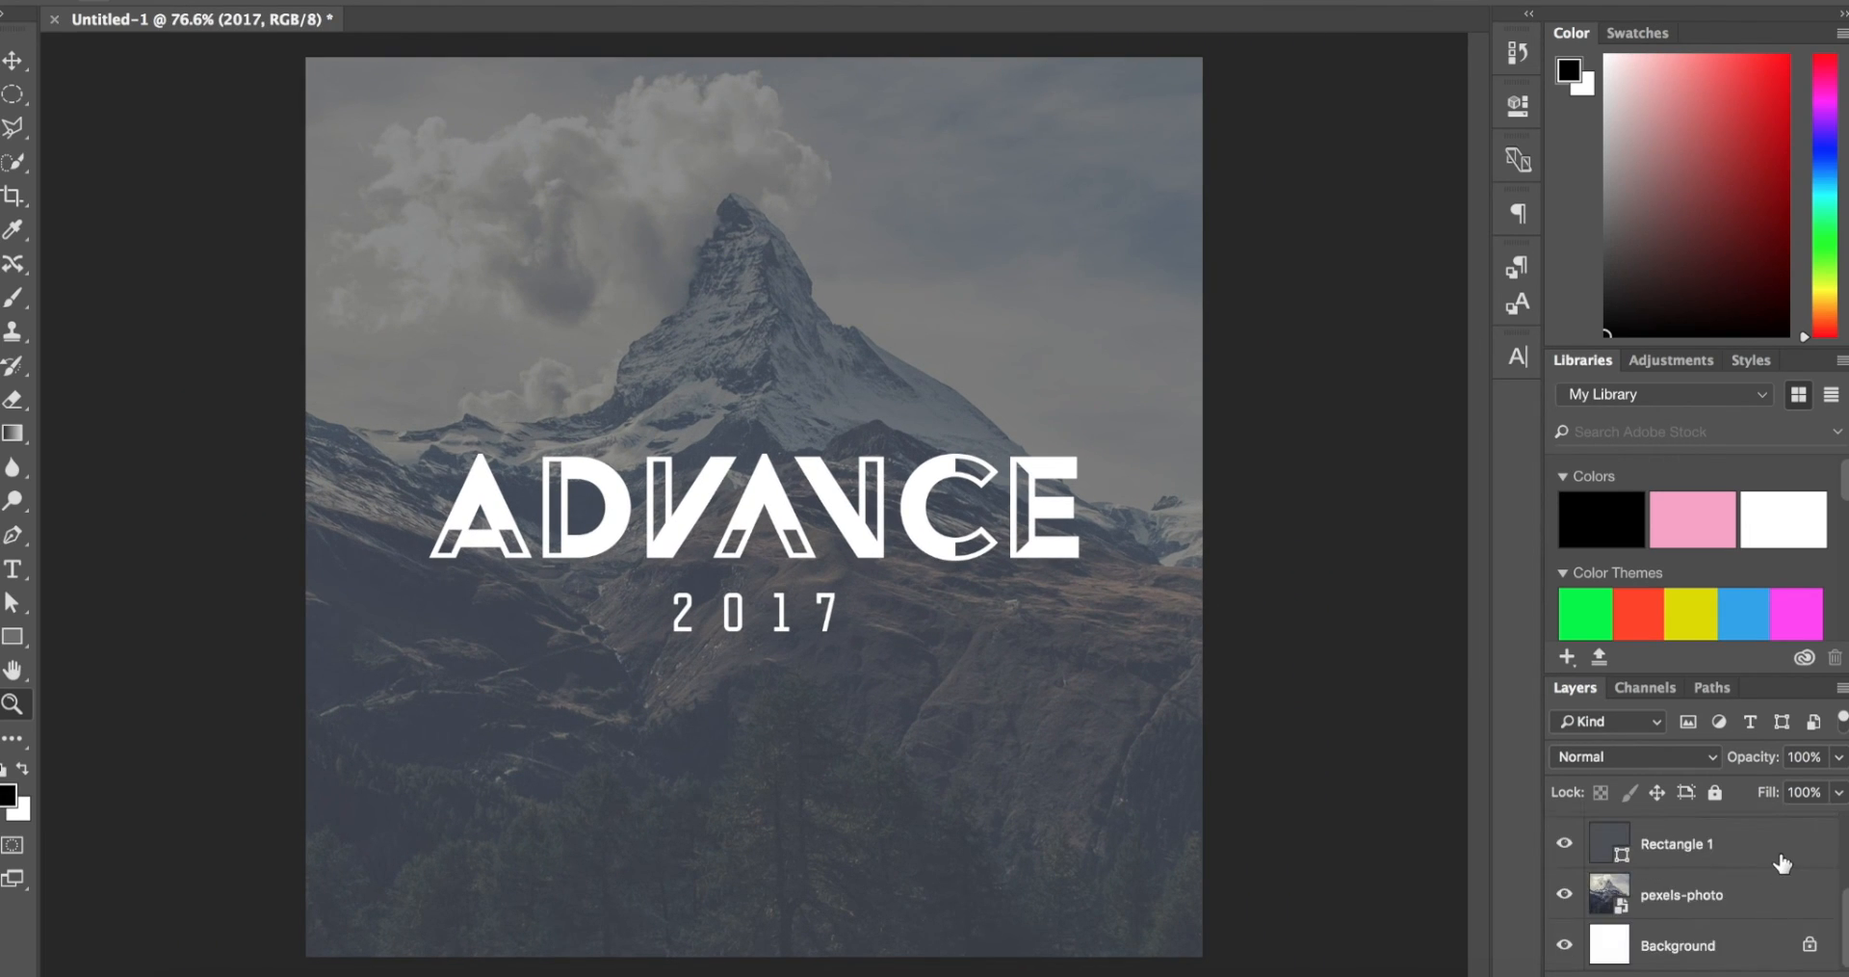
left_click(1781, 857)
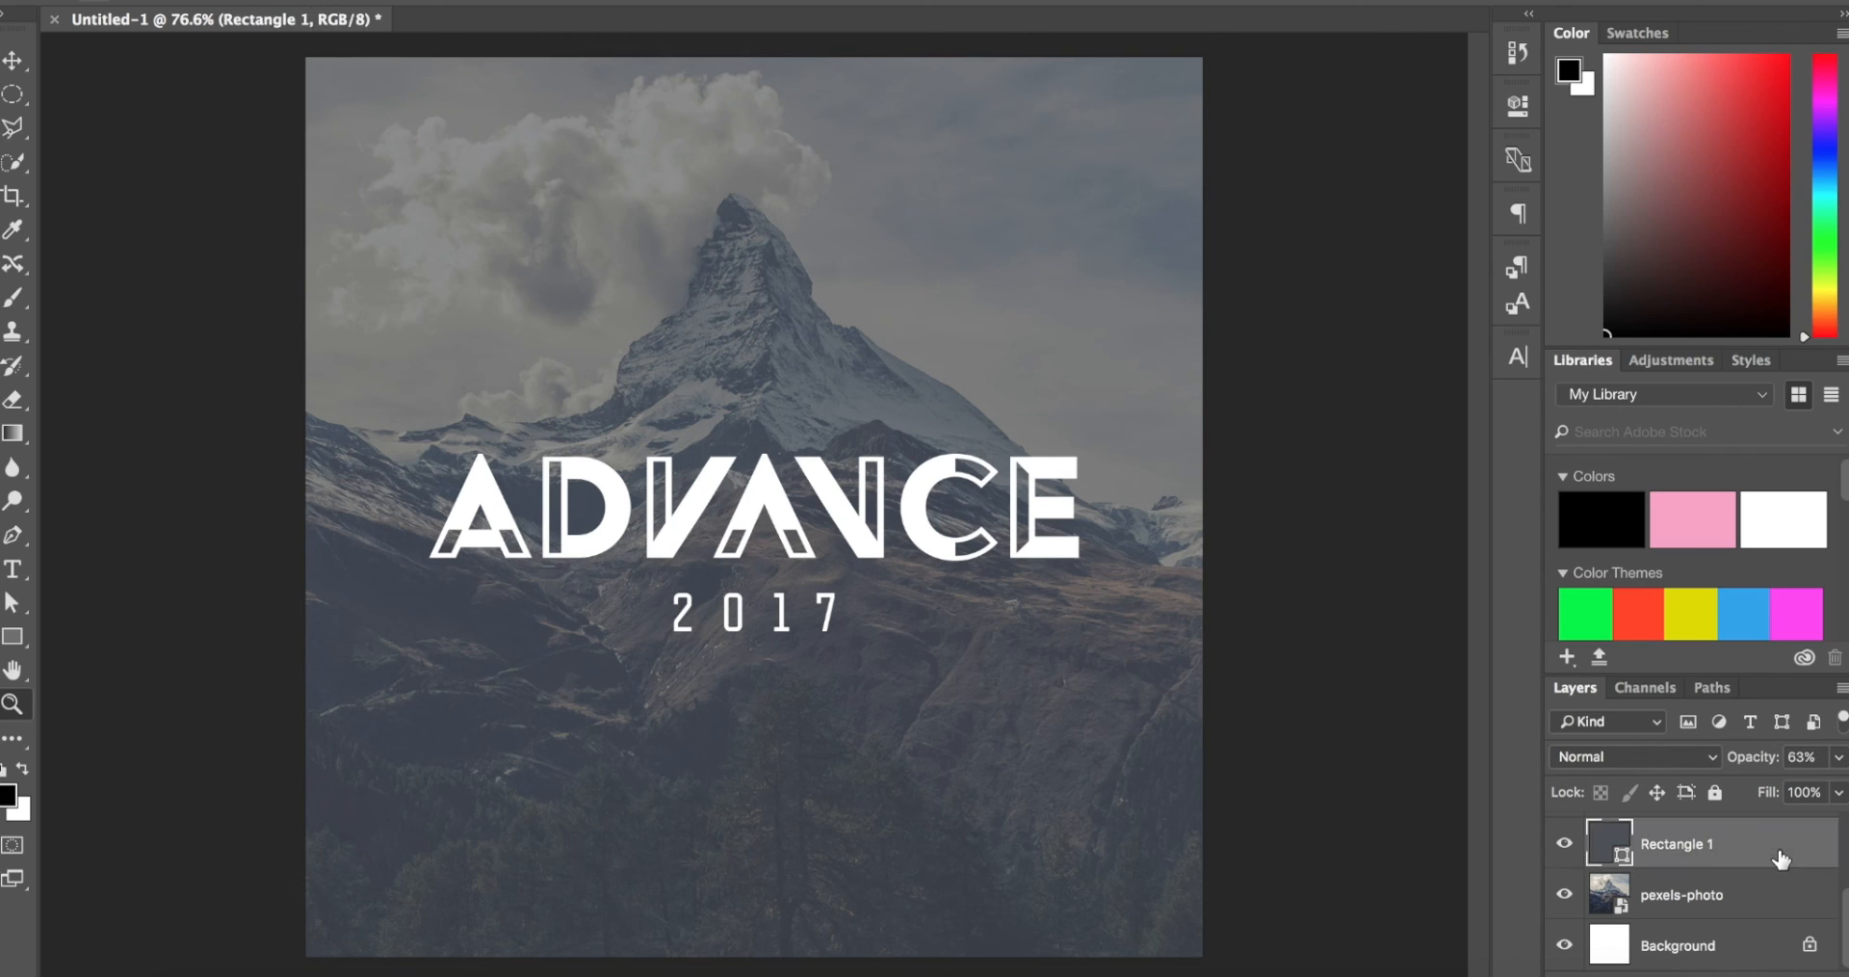
key("v")
key("6")
key("3")
left_click(1838, 760)
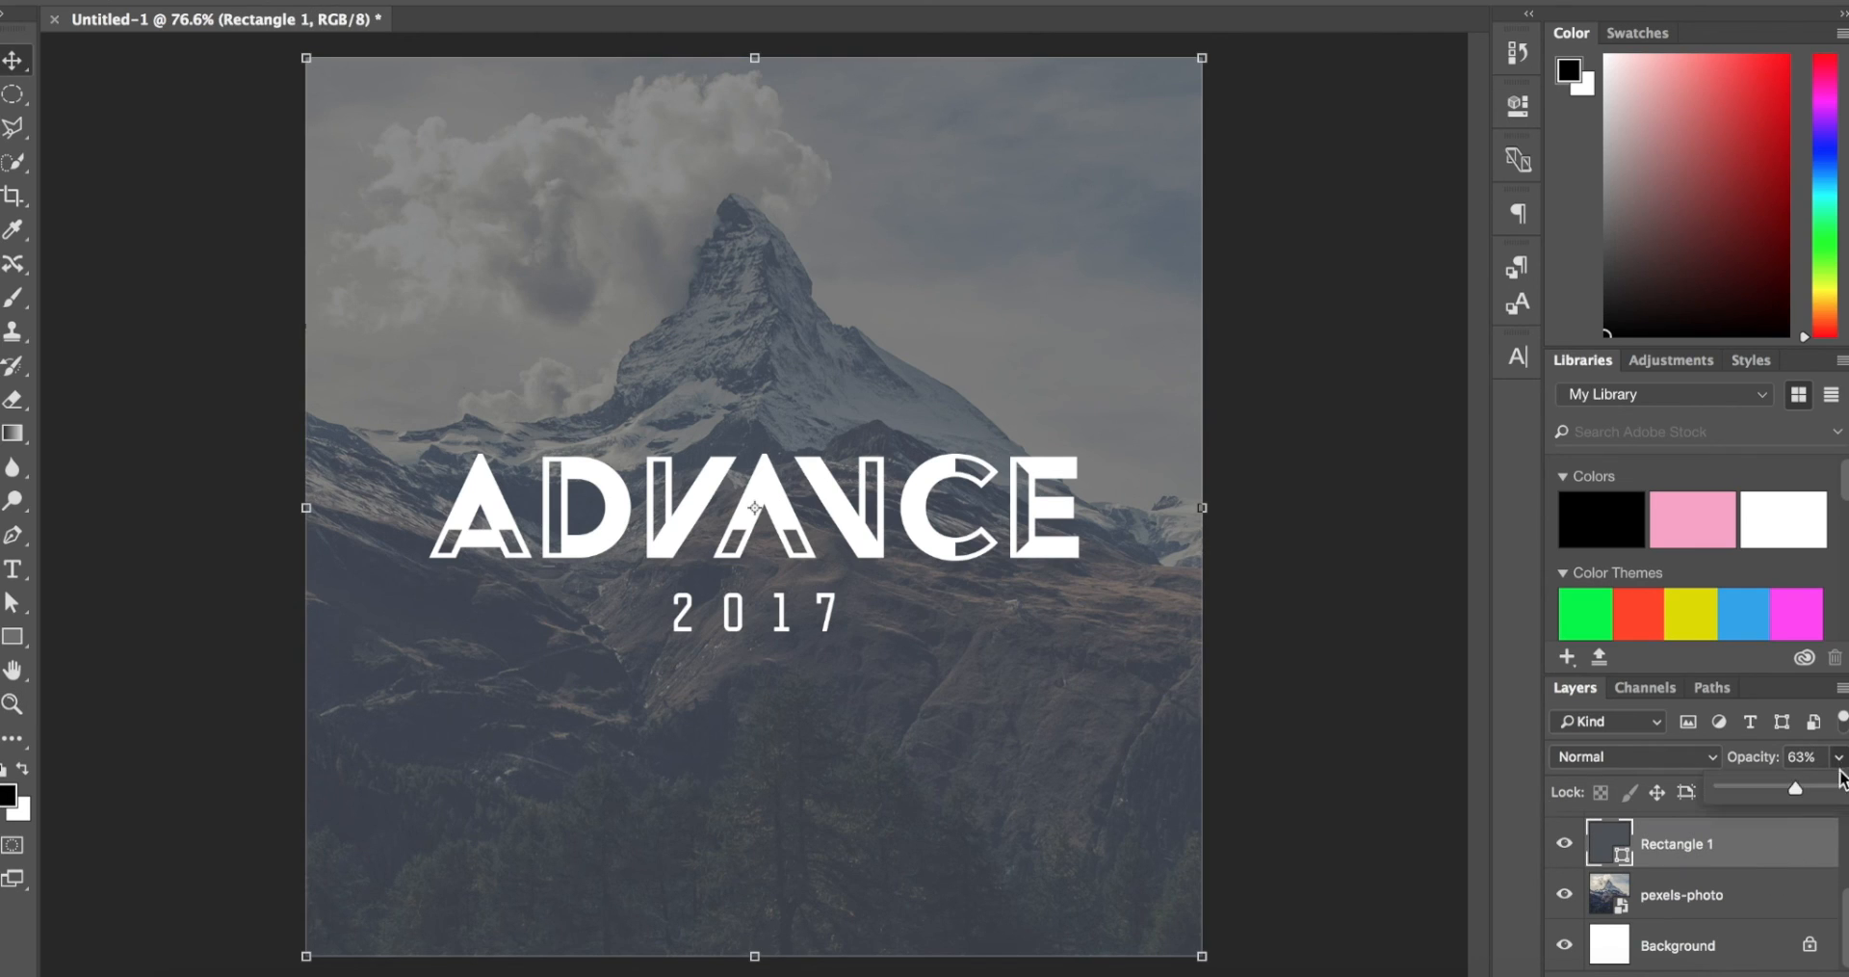
left_click_drag(1827, 791, 1844, 792)
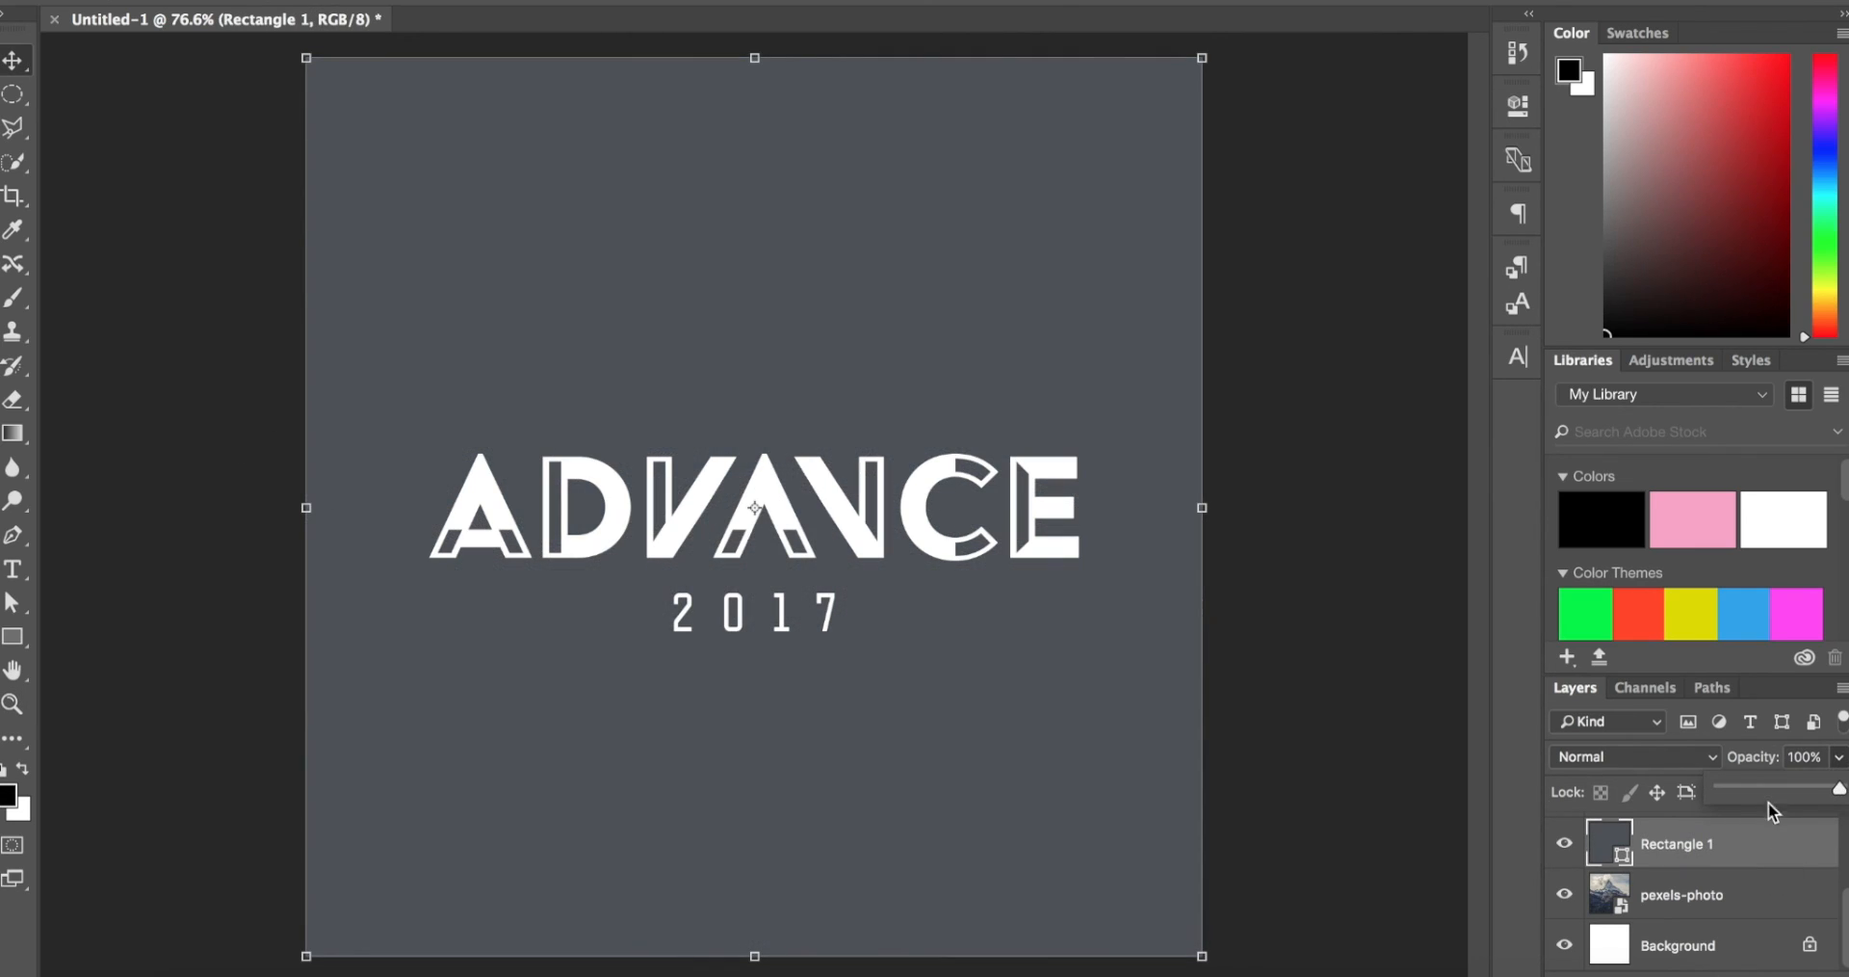
Step: Exclude the red channel in the blending options of Rectangle 1 and reposition the dialog to uncover the artwork
double_click(1772, 849)
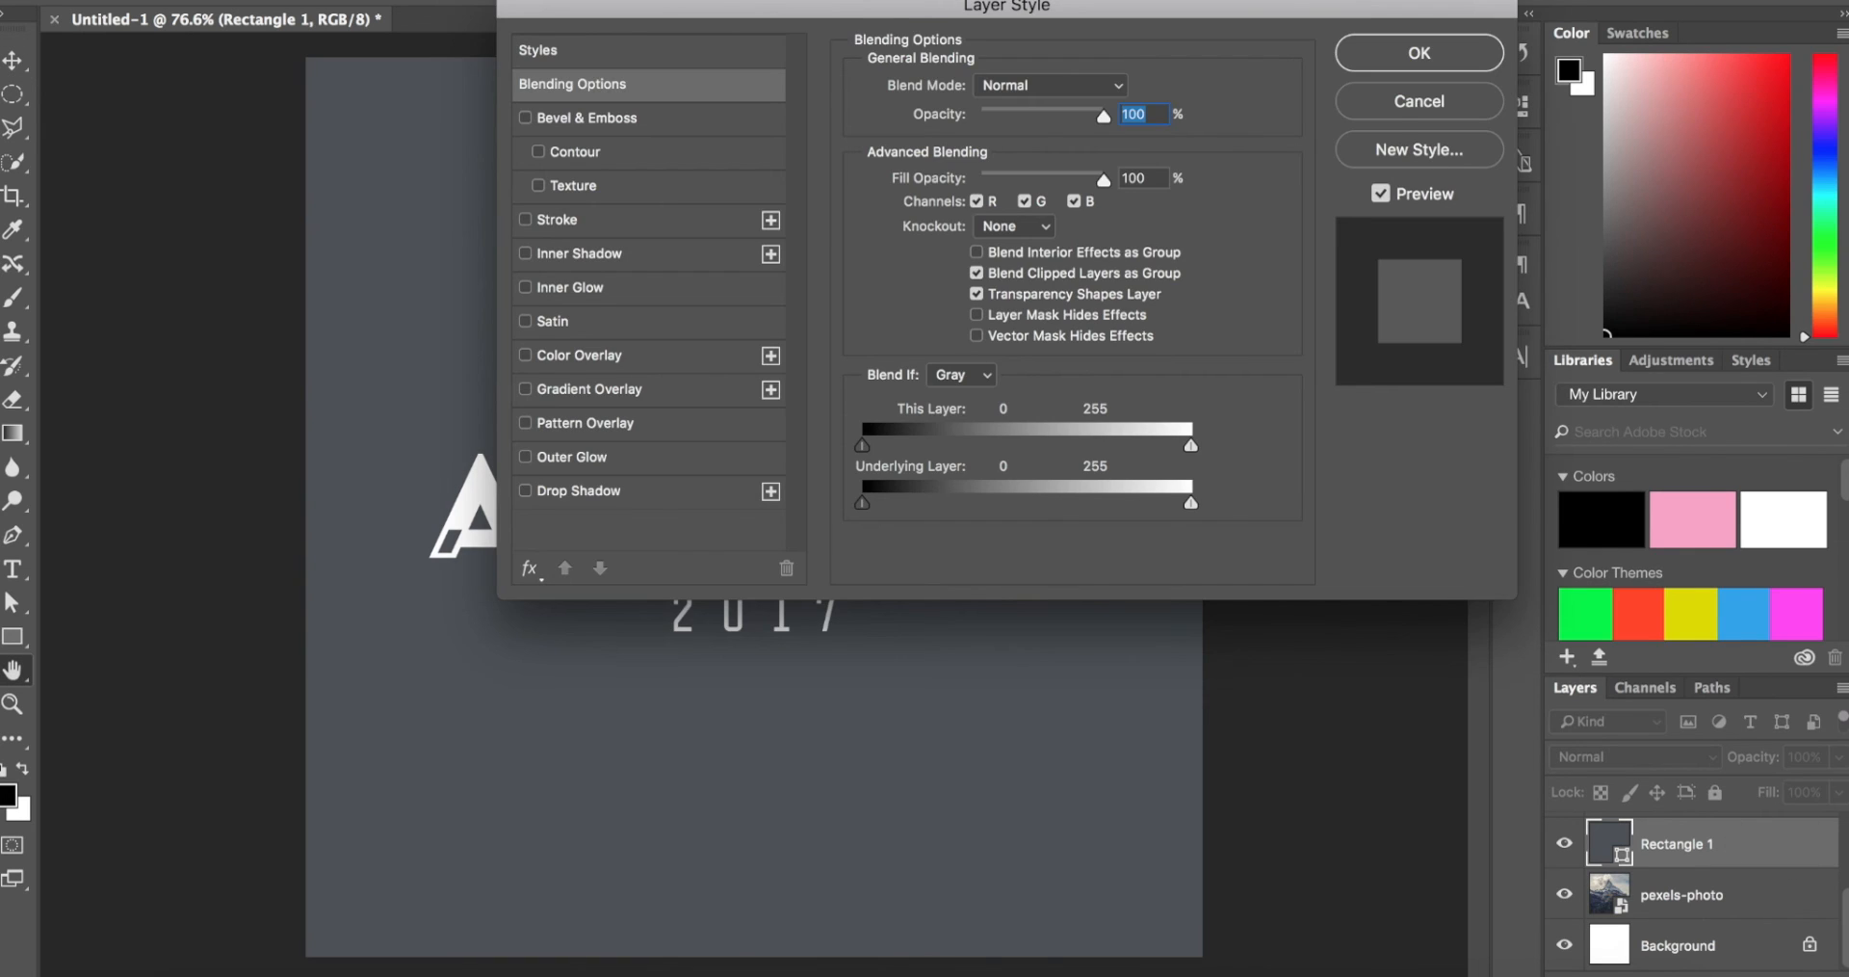
left_click_drag(890, 19, 1280, 0)
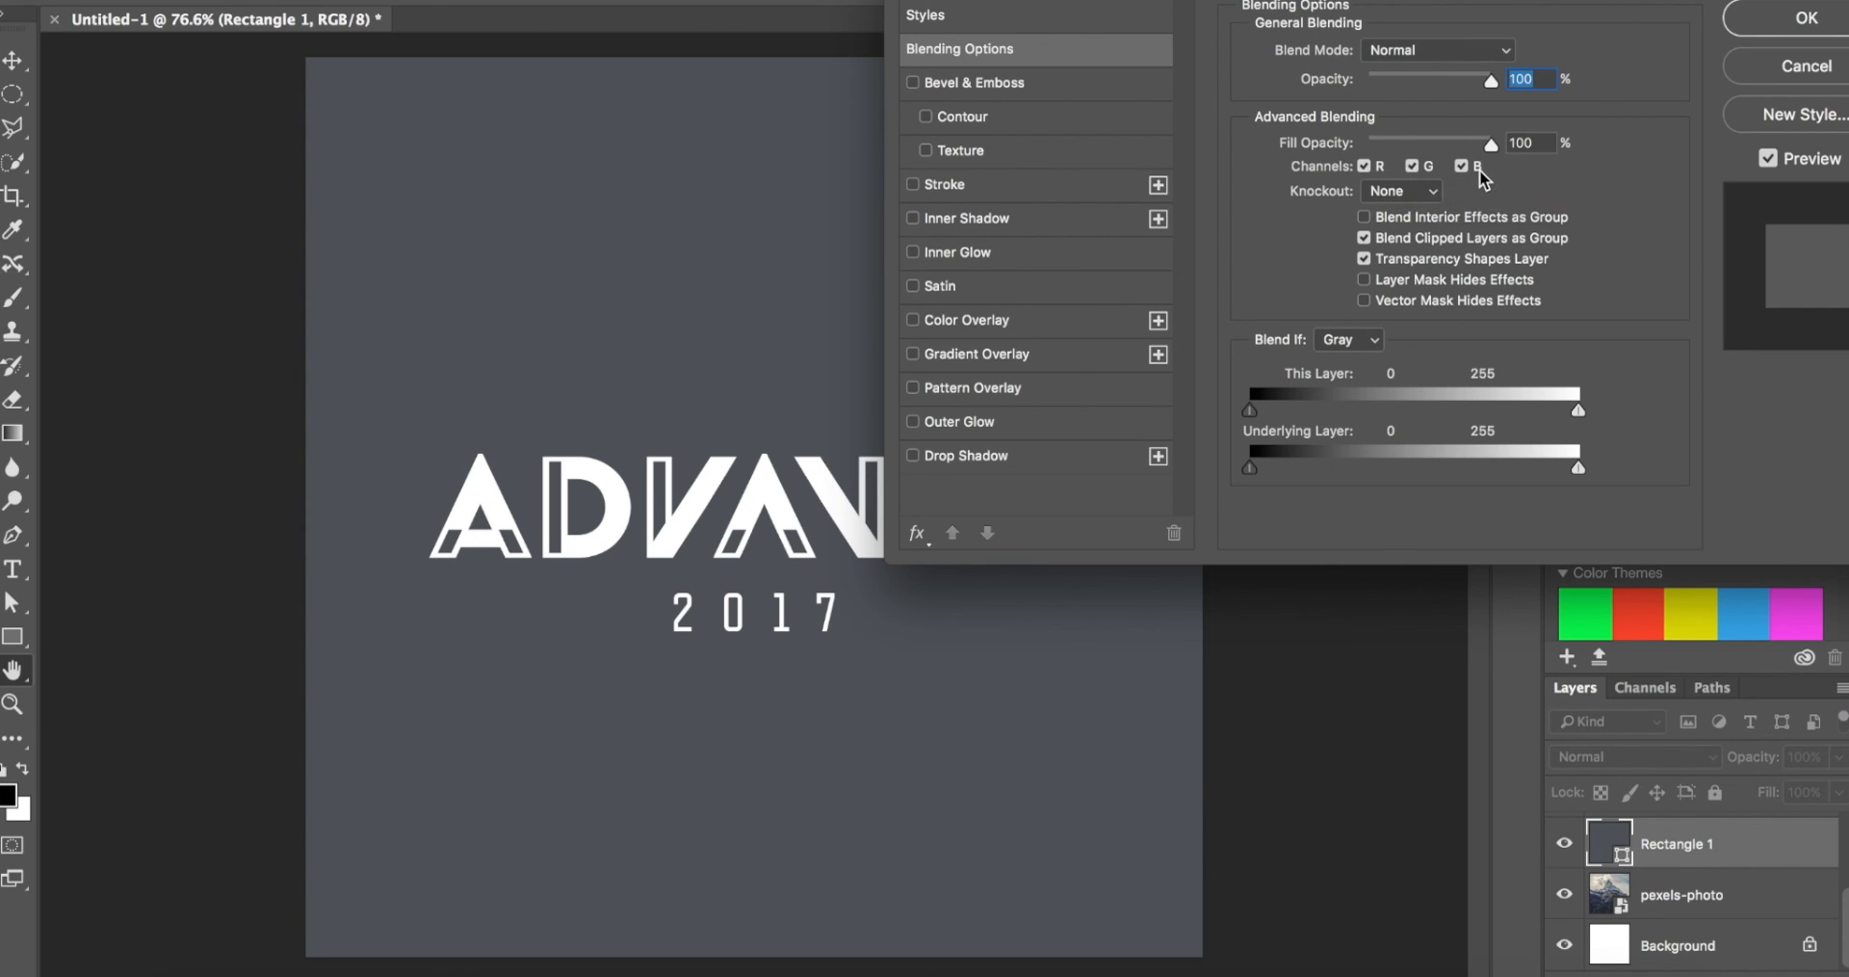
left_click(1369, 166)
left_click_drag(987, 1, 1367, 54)
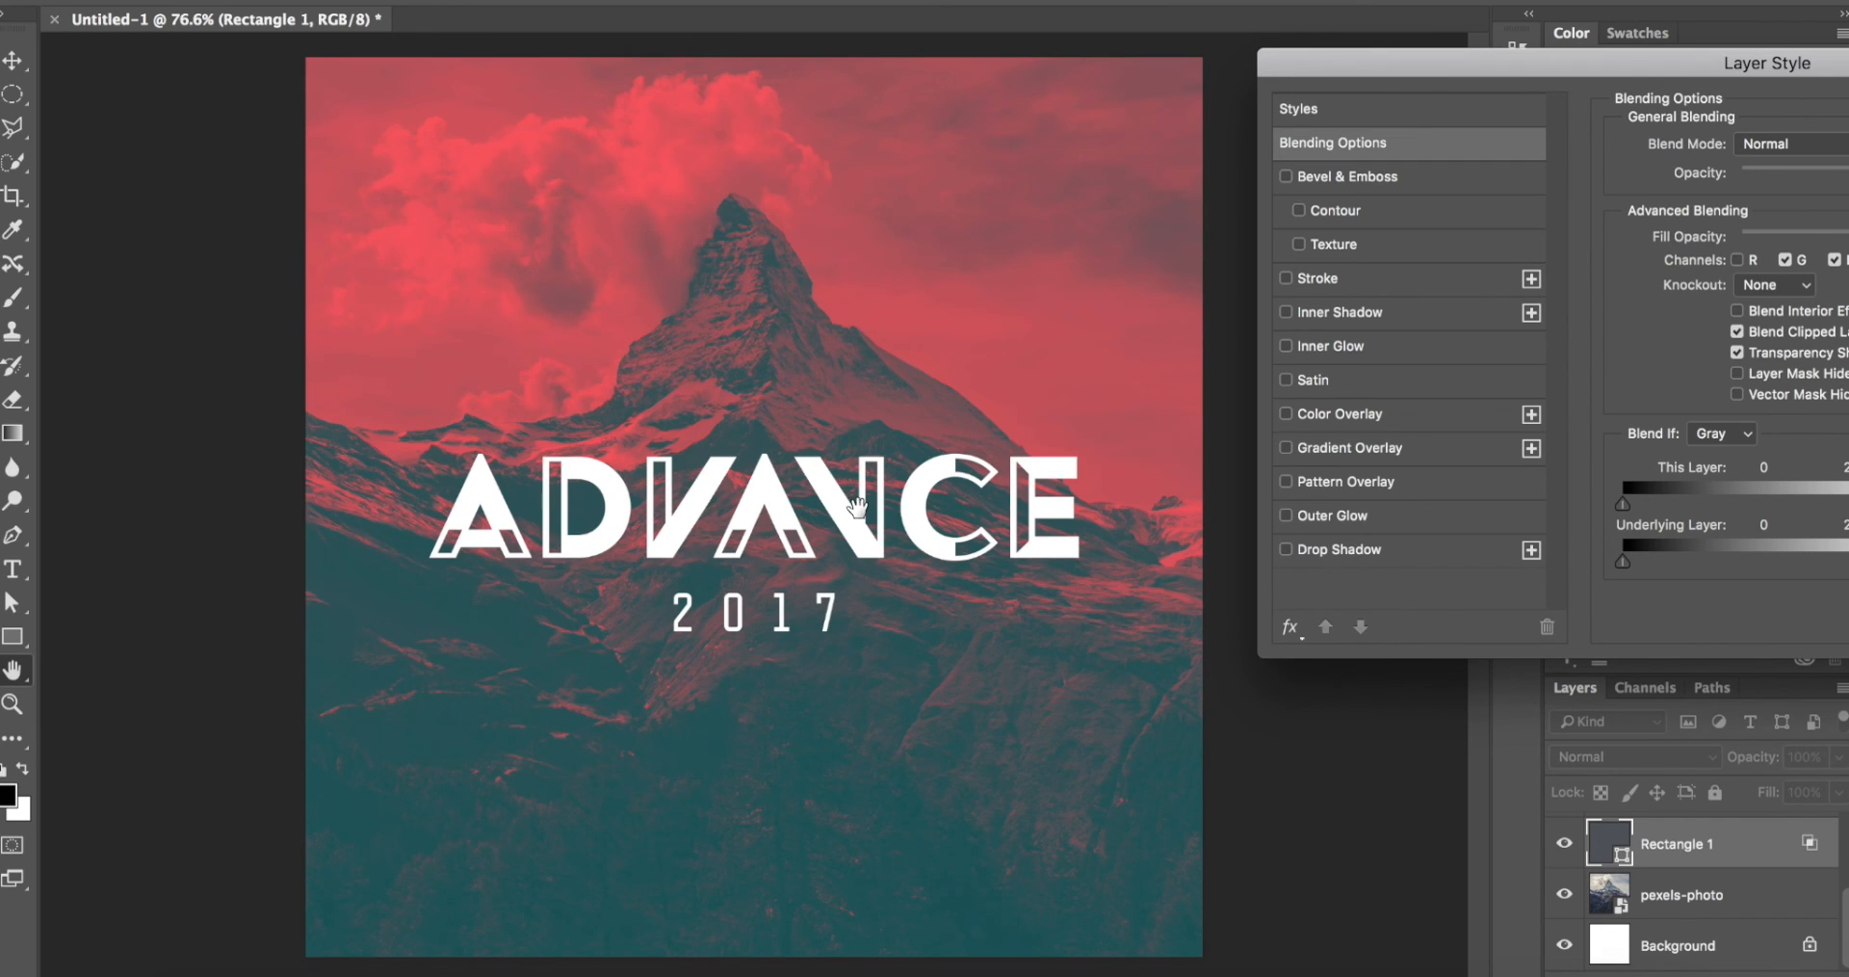
left_click_drag(1627, 72, 1506, 44)
Step: Exclude the green and blue channels from Rectangle 1's blending as well, then re-enable all three channels
left_click(1665, 233)
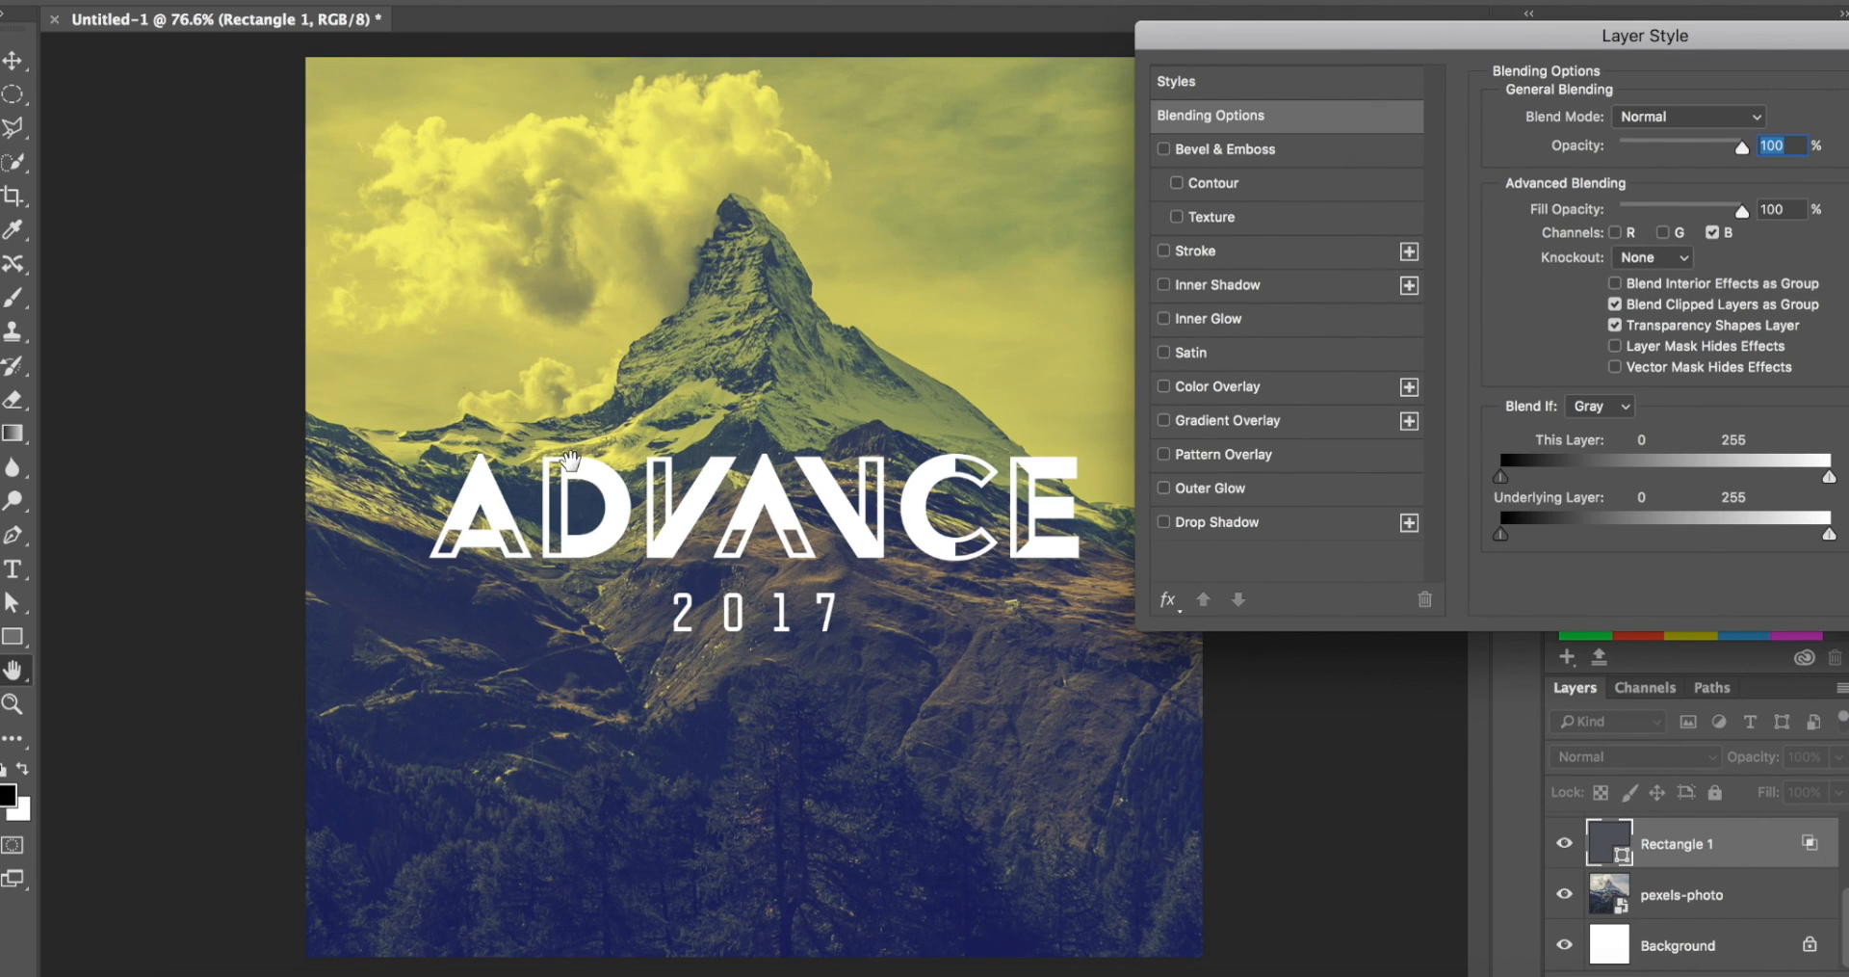
left_click(1715, 233)
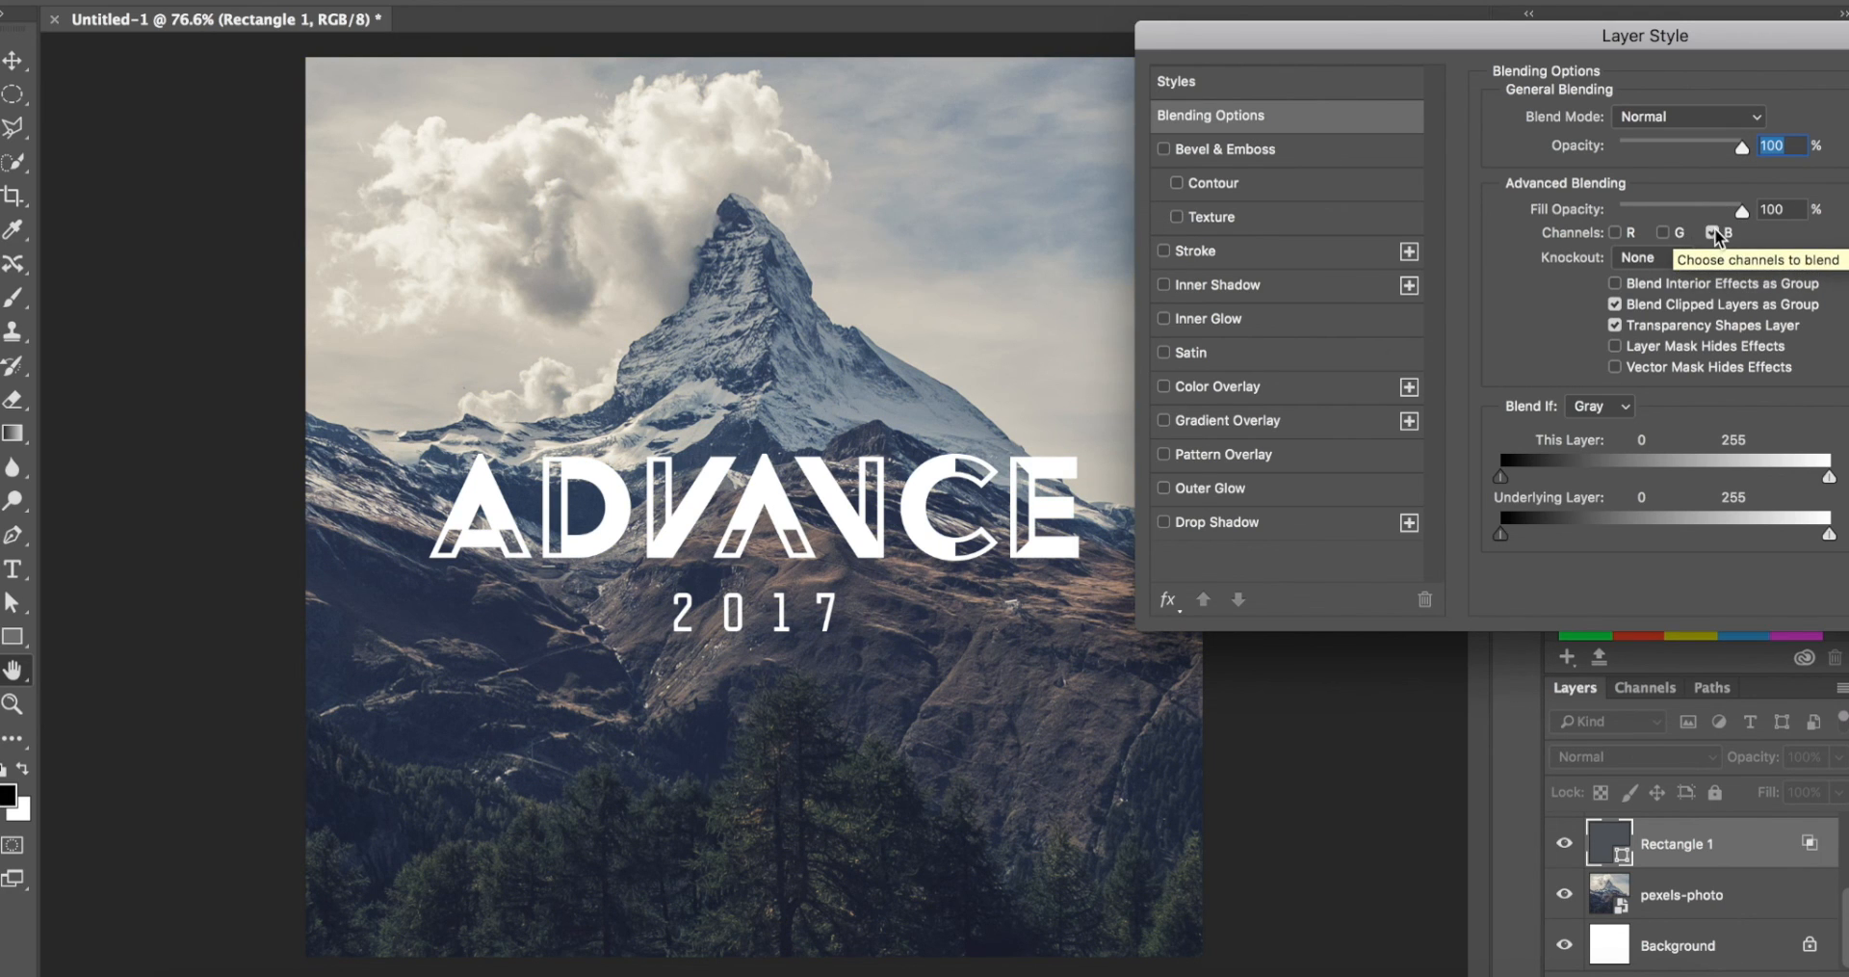
left_click(1713, 233)
left_click(1663, 233)
left_click(1616, 233)
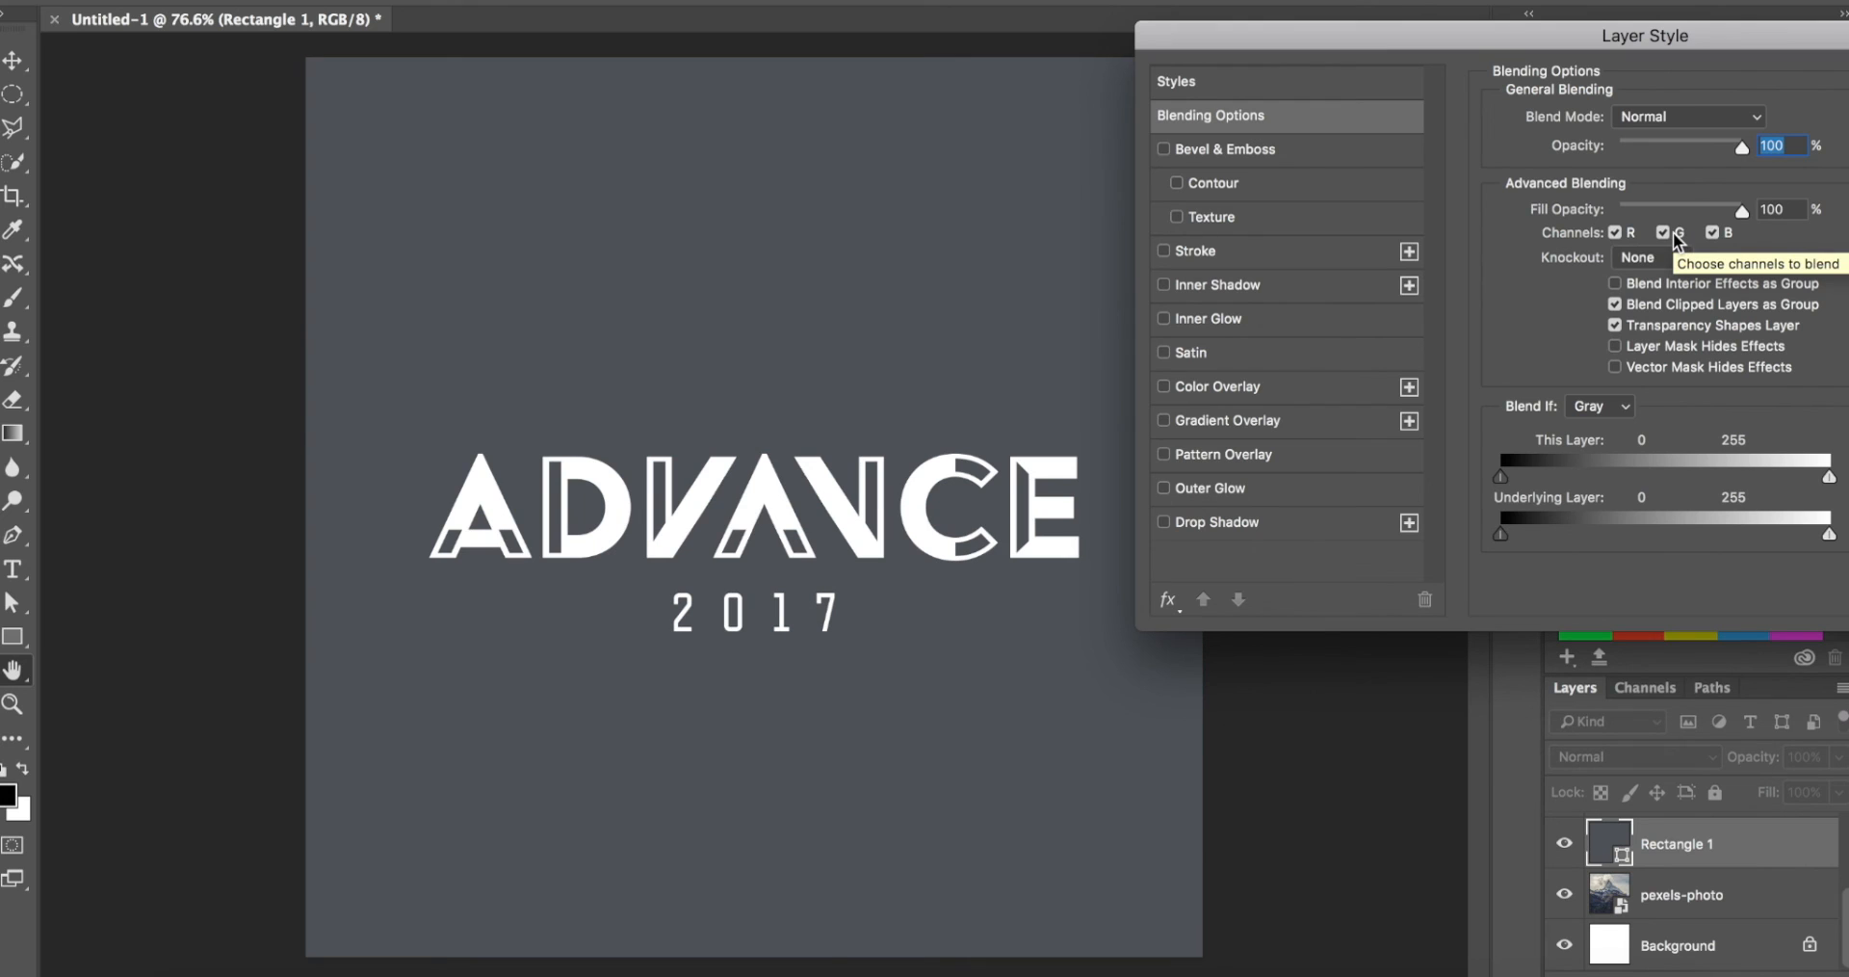
Step: Try excluding only the green channel and then only the blue channel from the overlay's blending, restoring each one
left_click(1674, 237)
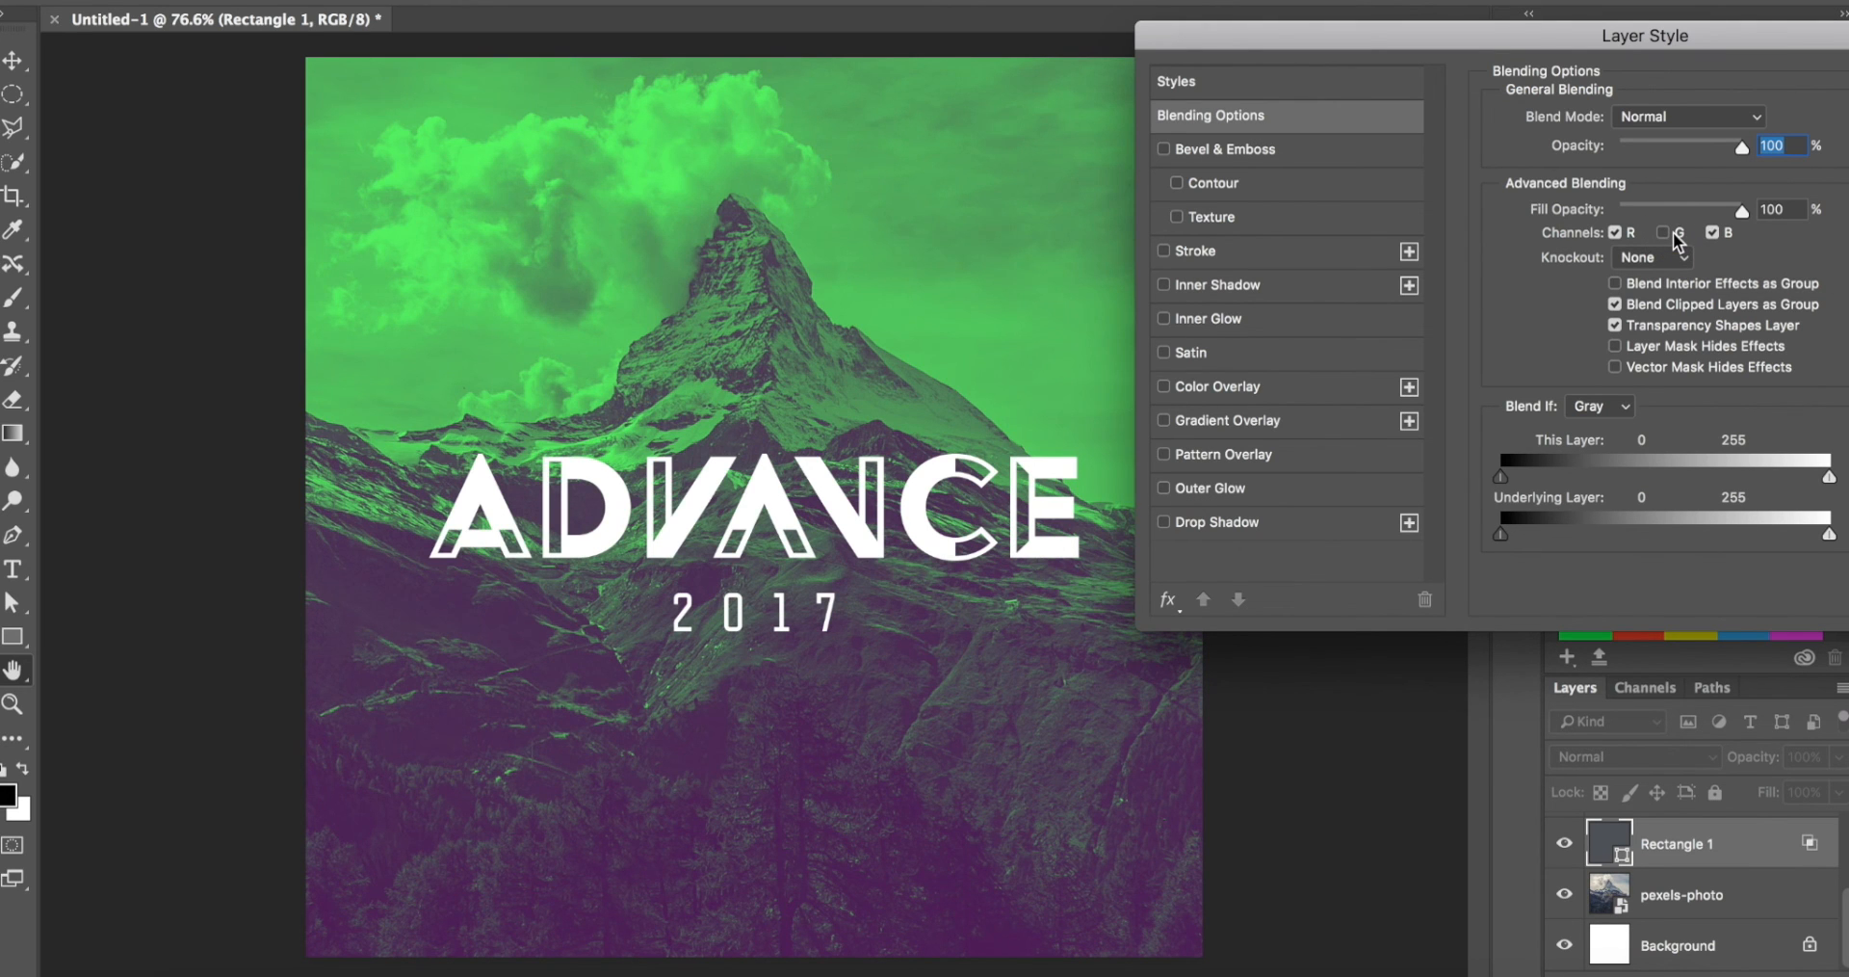
left_click(1677, 242)
left_click(1714, 231)
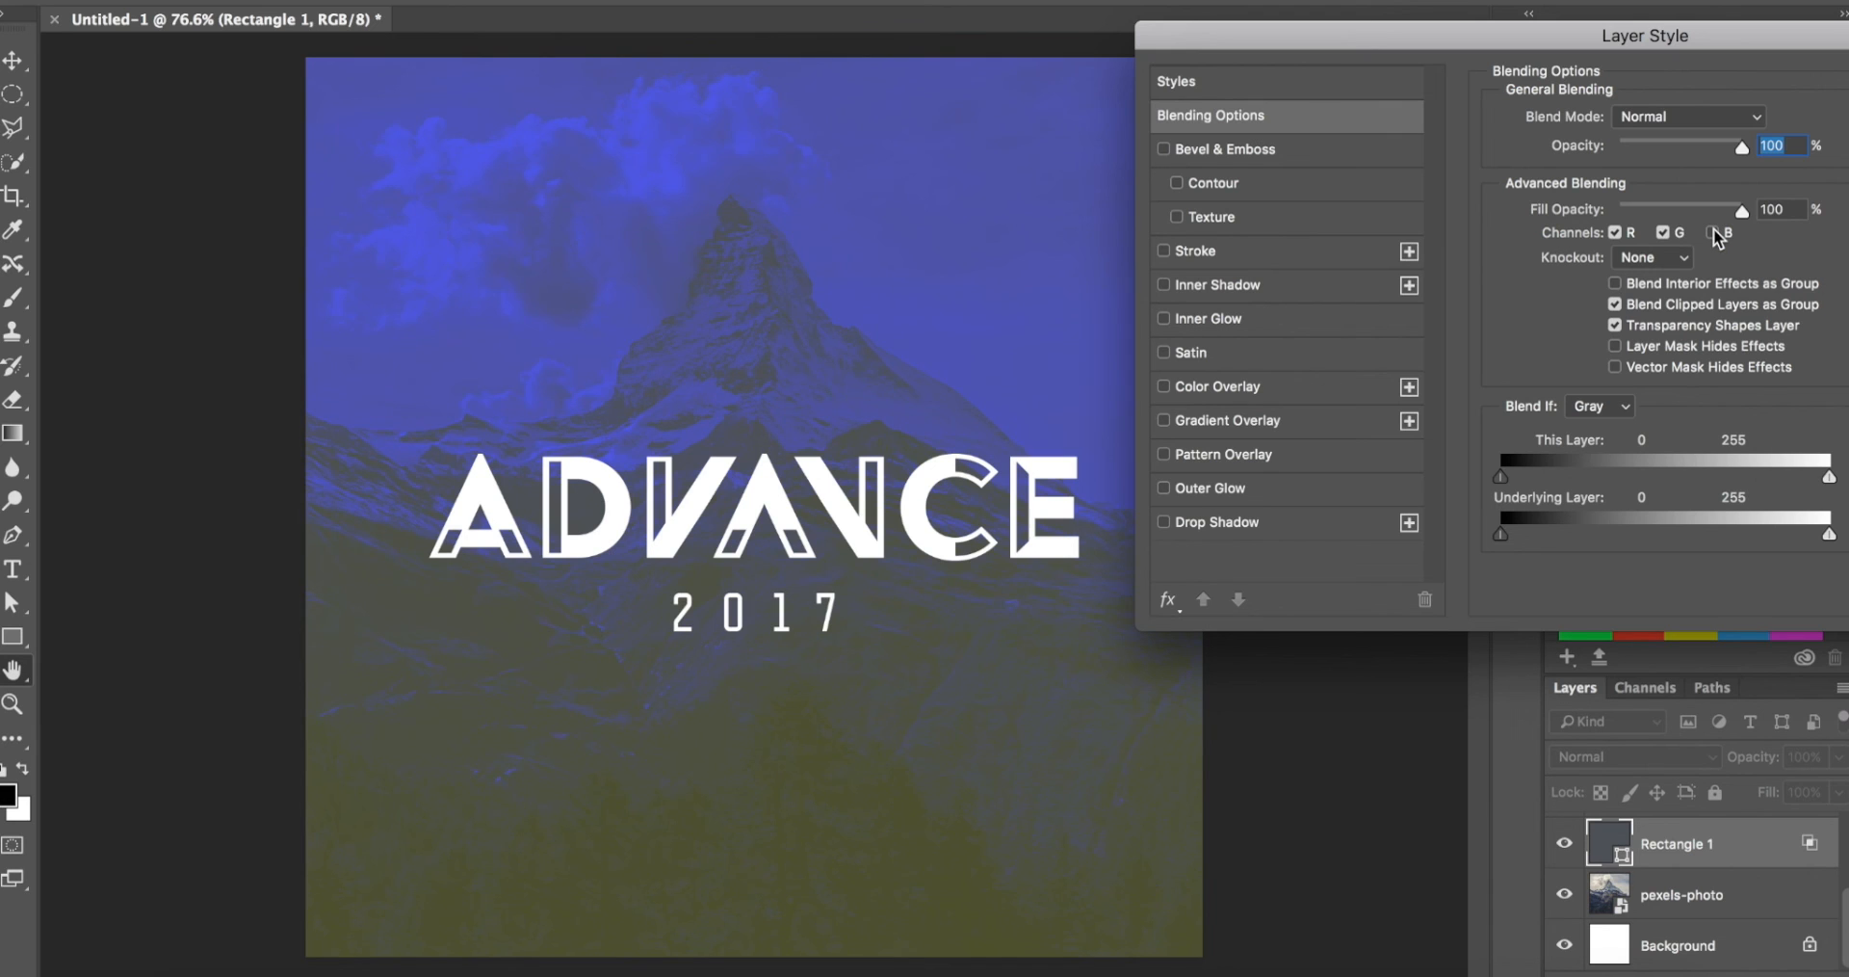
left_click(1712, 231)
Step: Try blending the overlay with only the red channel enabled, then restore the green and blue channels
left_click(1663, 232)
left_click(1713, 233)
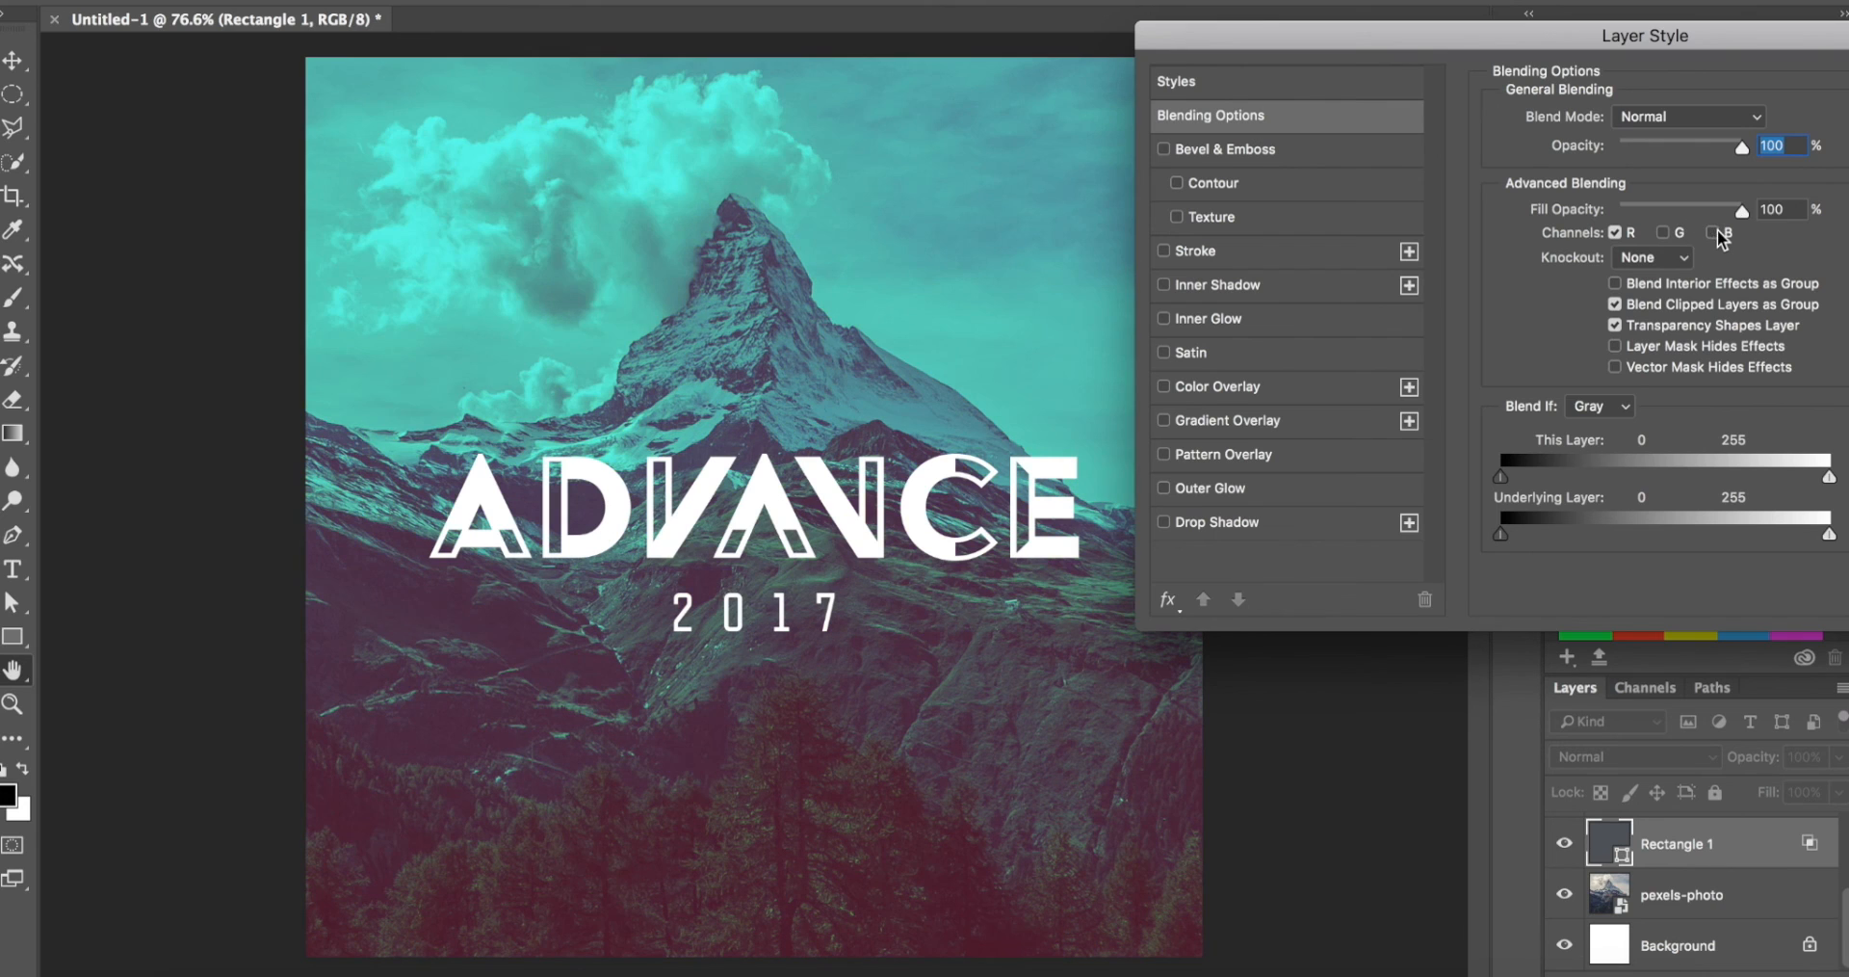
left_click(1712, 232)
left_click(1663, 232)
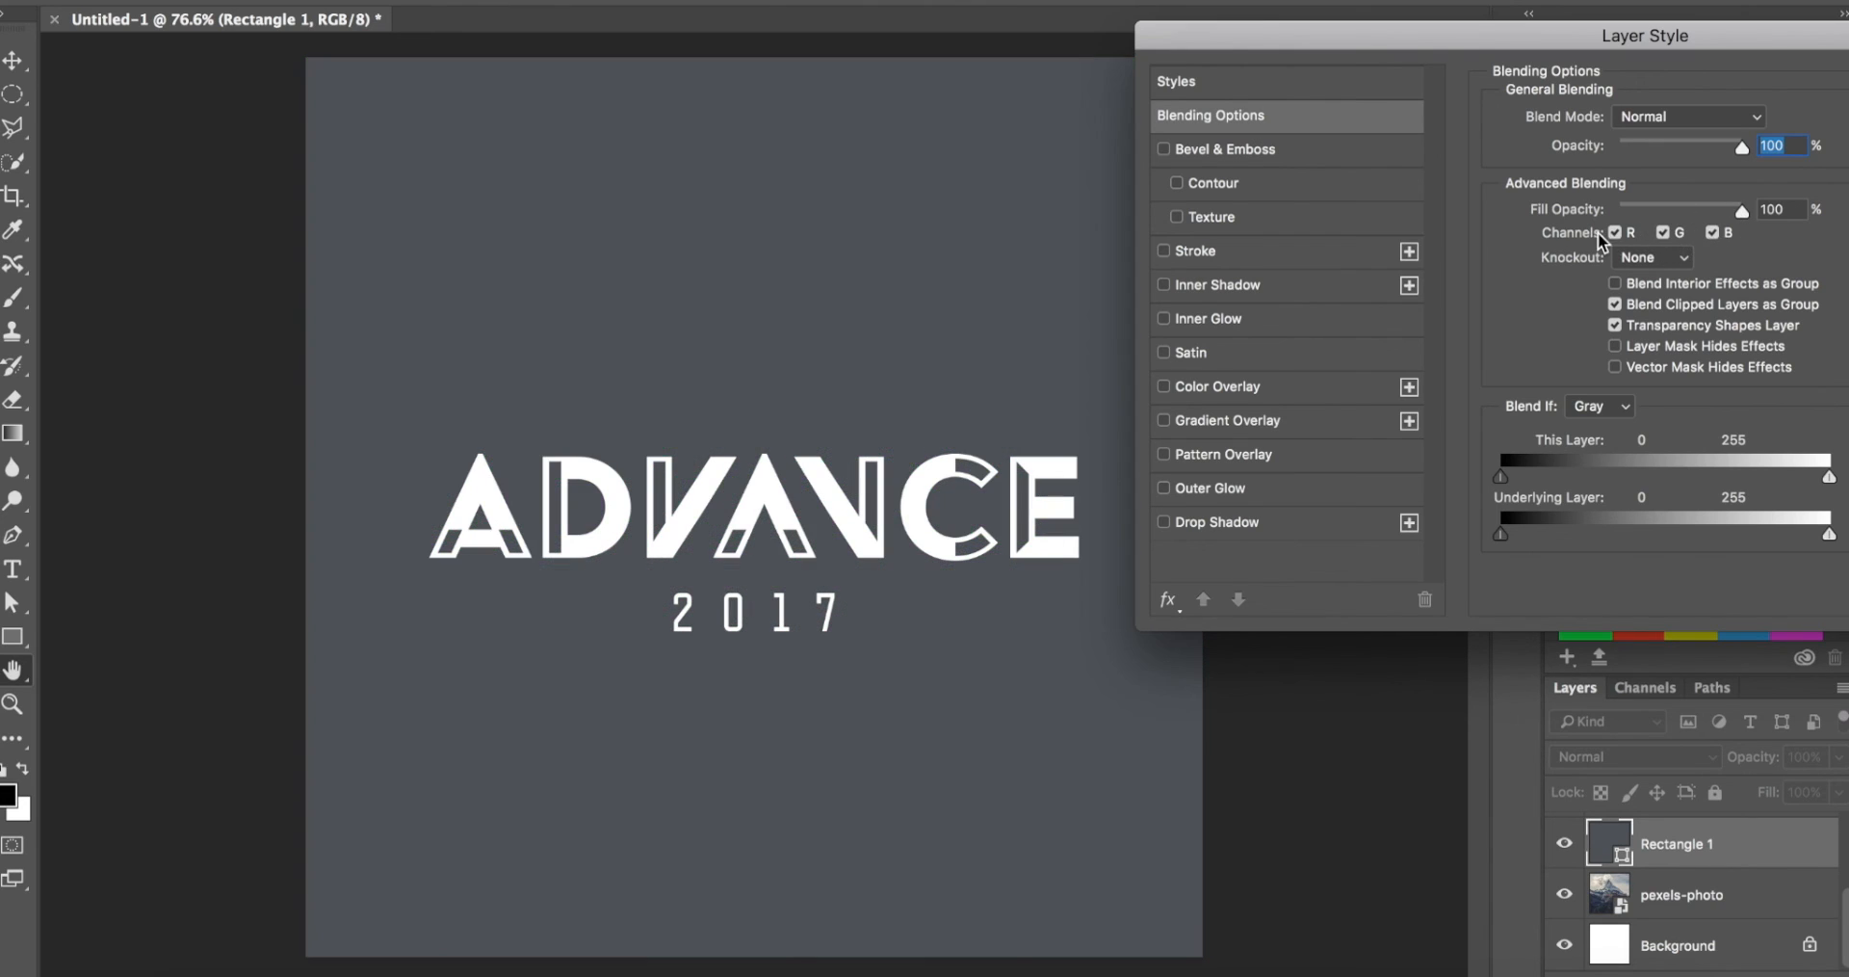
Step: Try blending the overlay with only the green channel enabled, then restore the red and blue channels
left_click(1614, 232)
left_click(1711, 232)
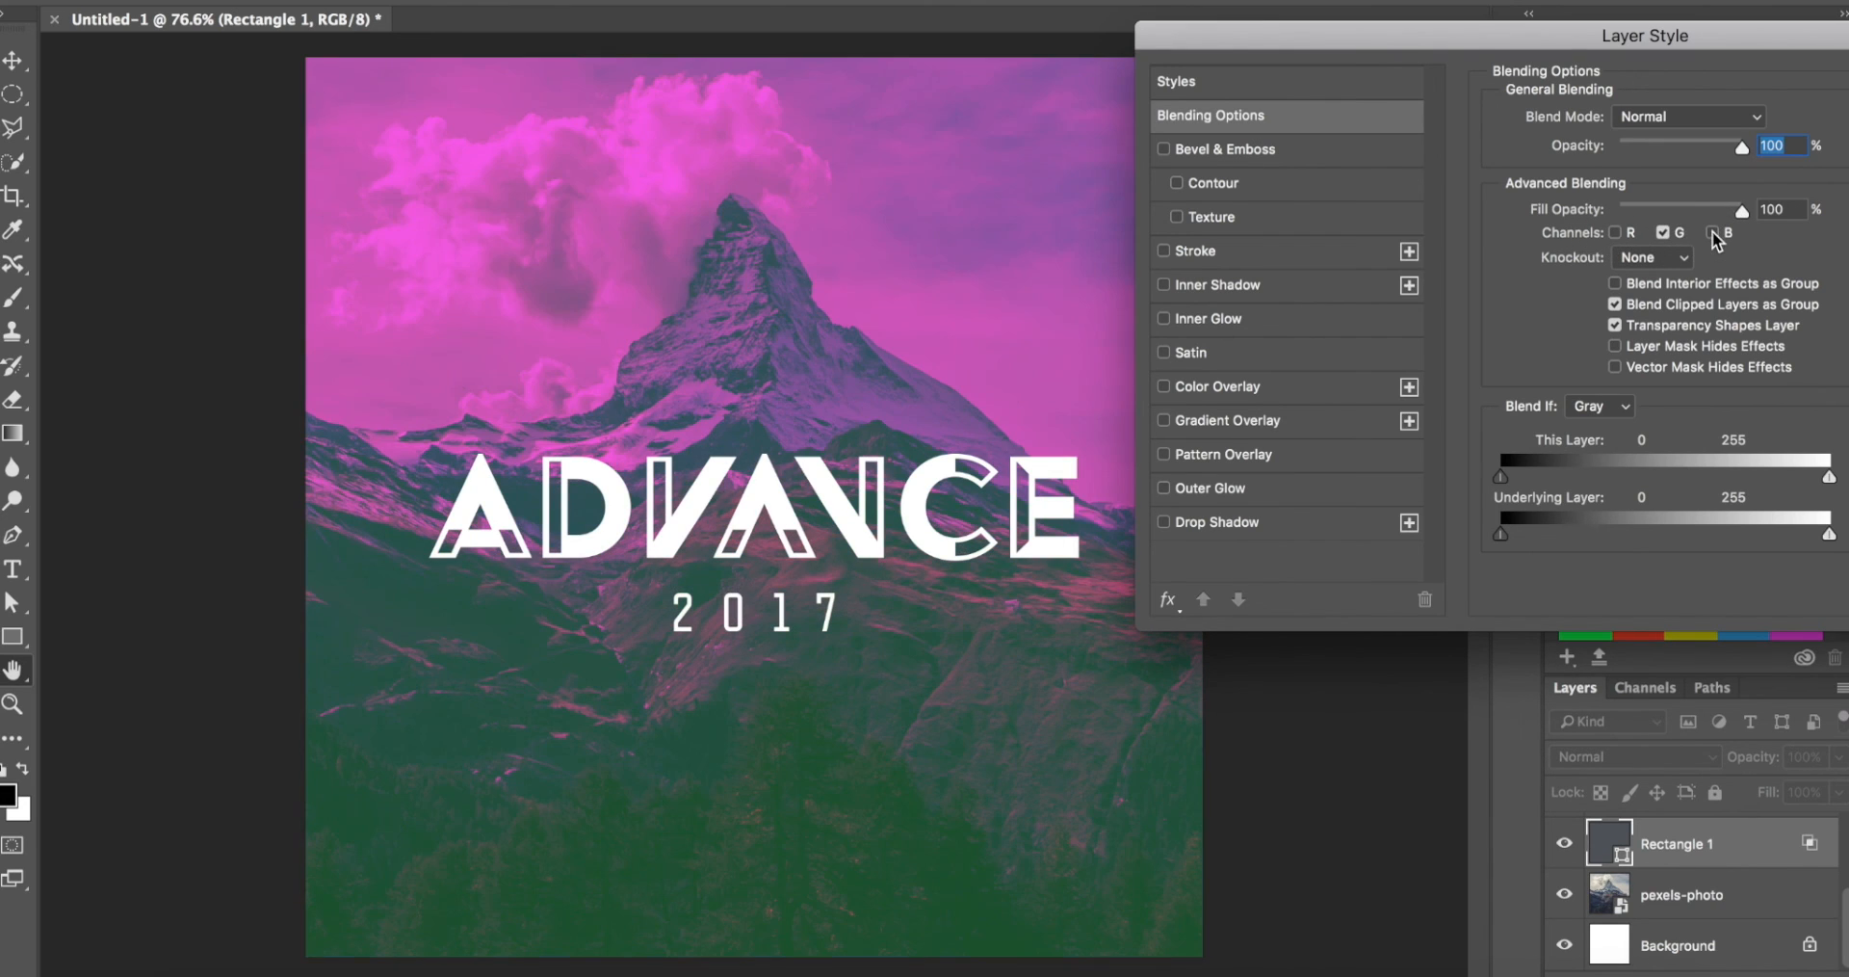
left_click(1713, 232)
left_click(1632, 232)
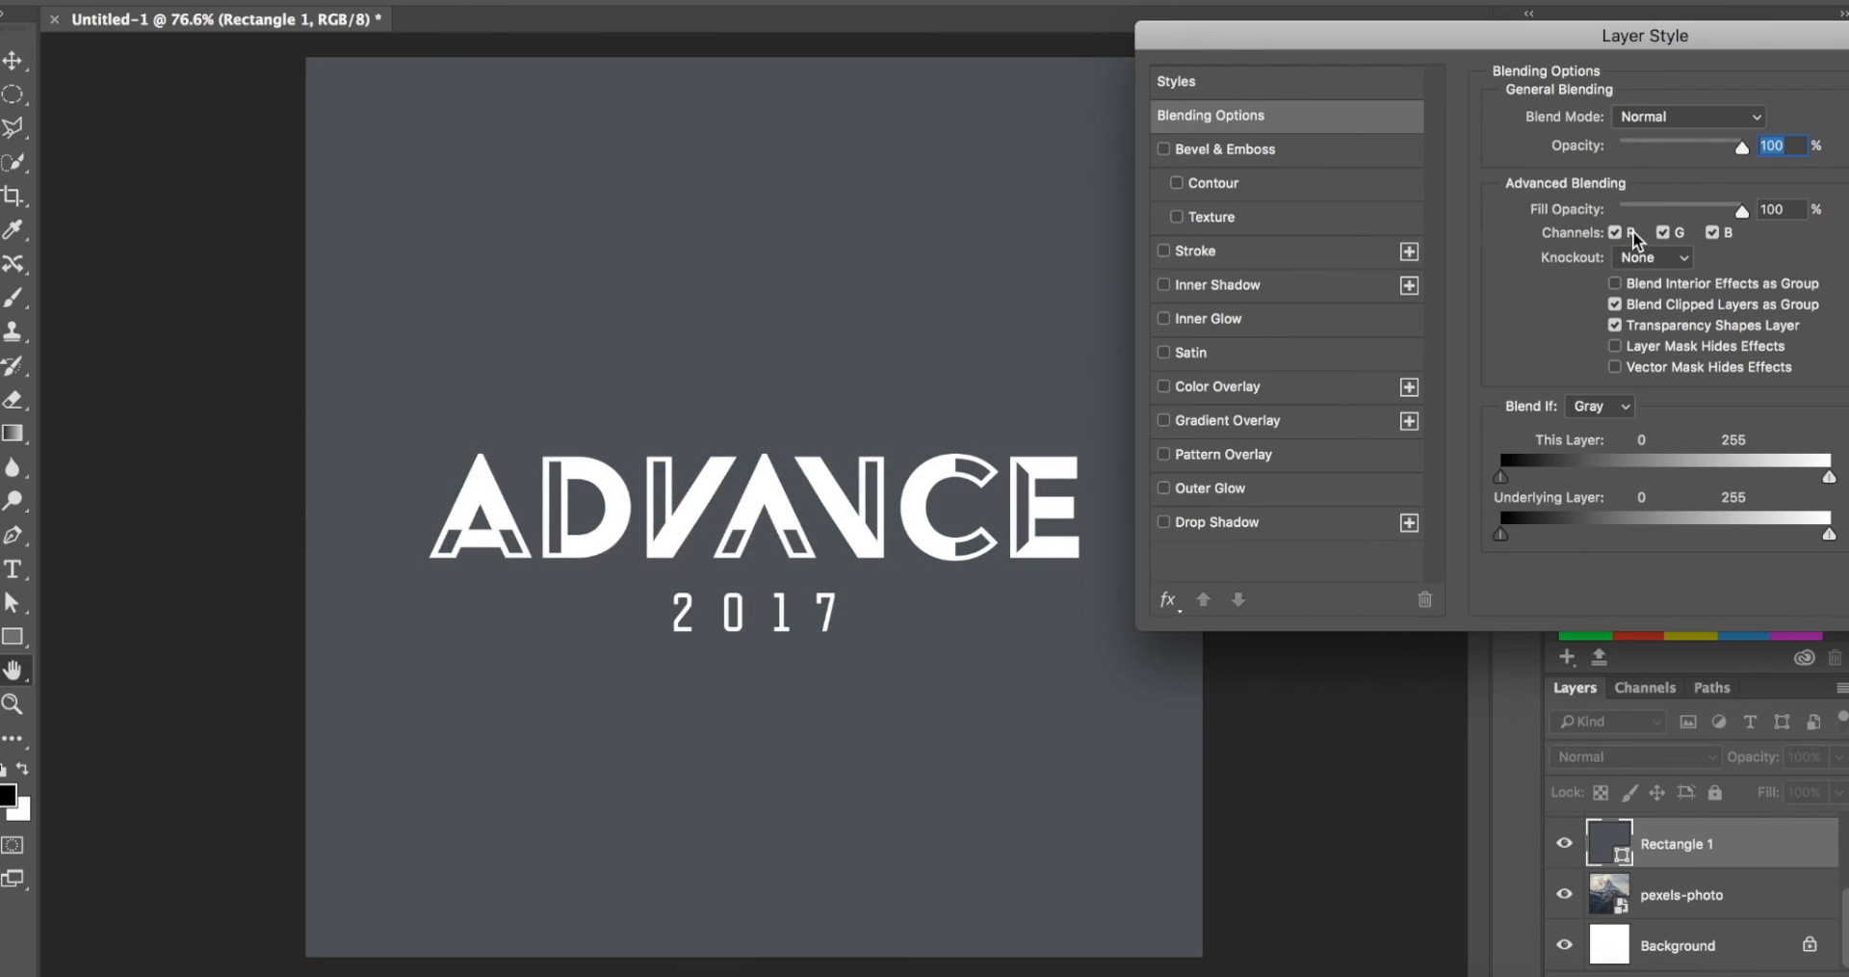
Step: Apply the overlay's blending with only the red channel excluded and view the recoloured composition
left_click(1633, 231)
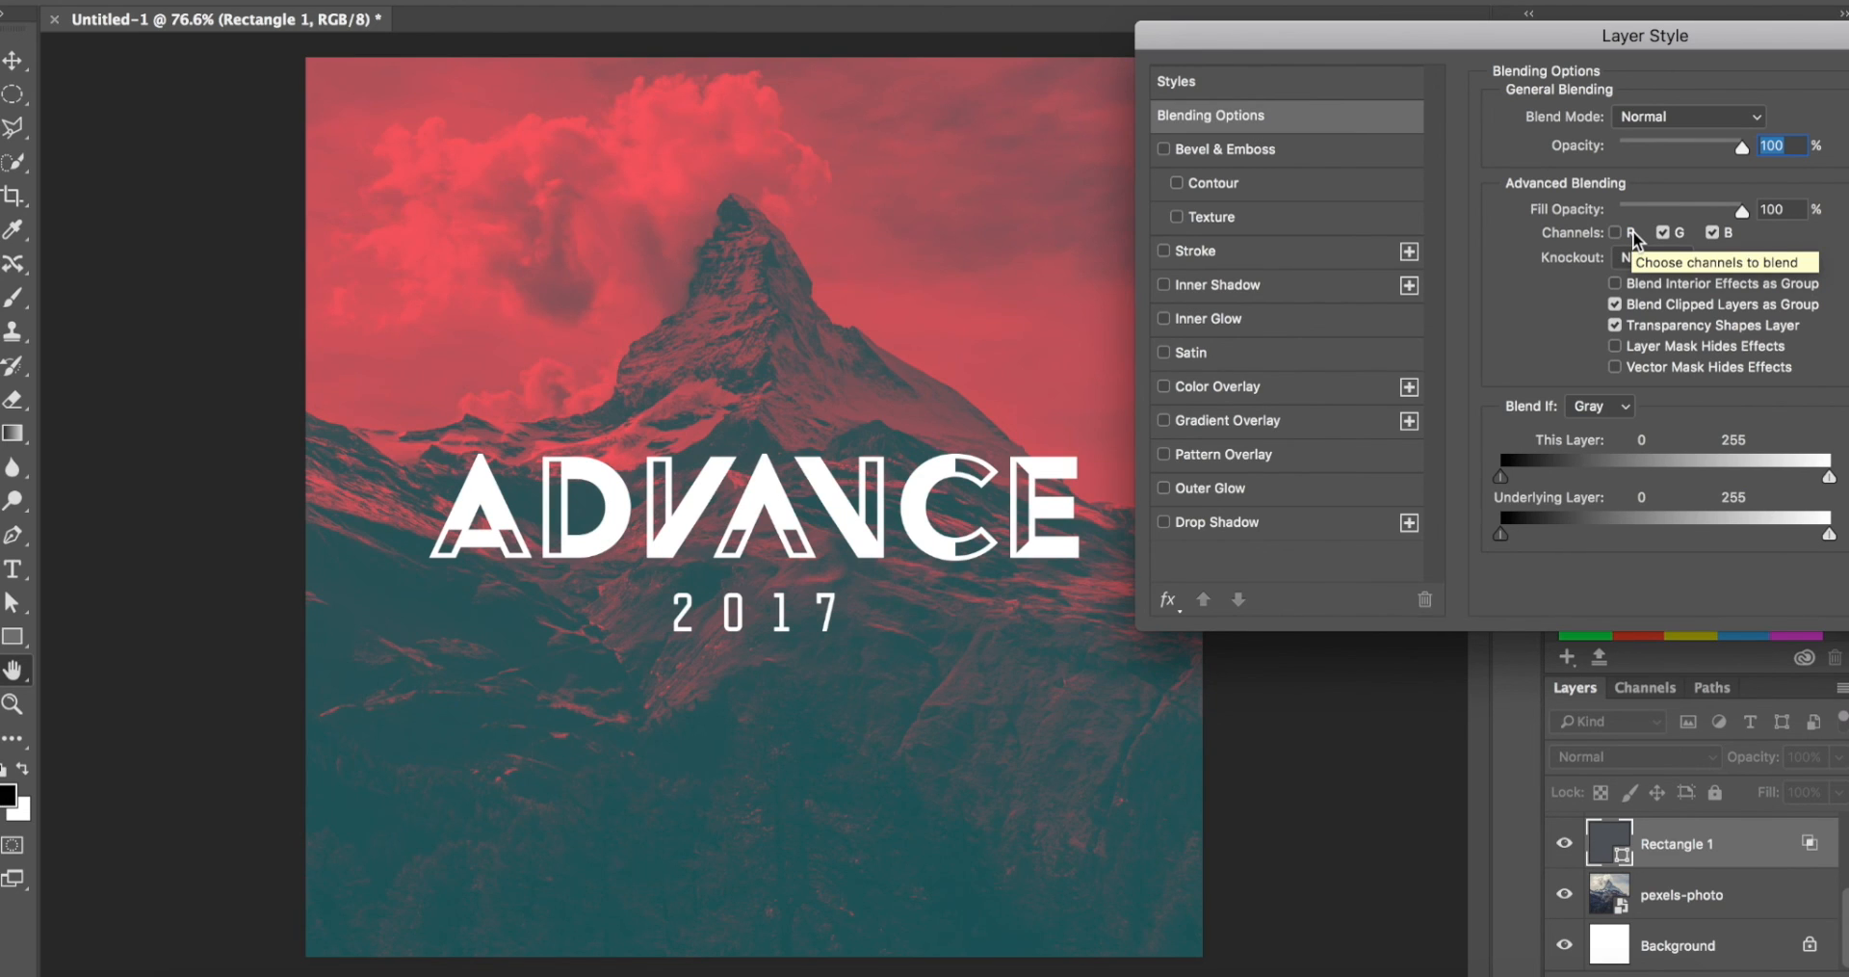
key("Return")
key("z")
left_click_drag(756, 626, 766, 626)
scroll(1775, 844, "up", 2)
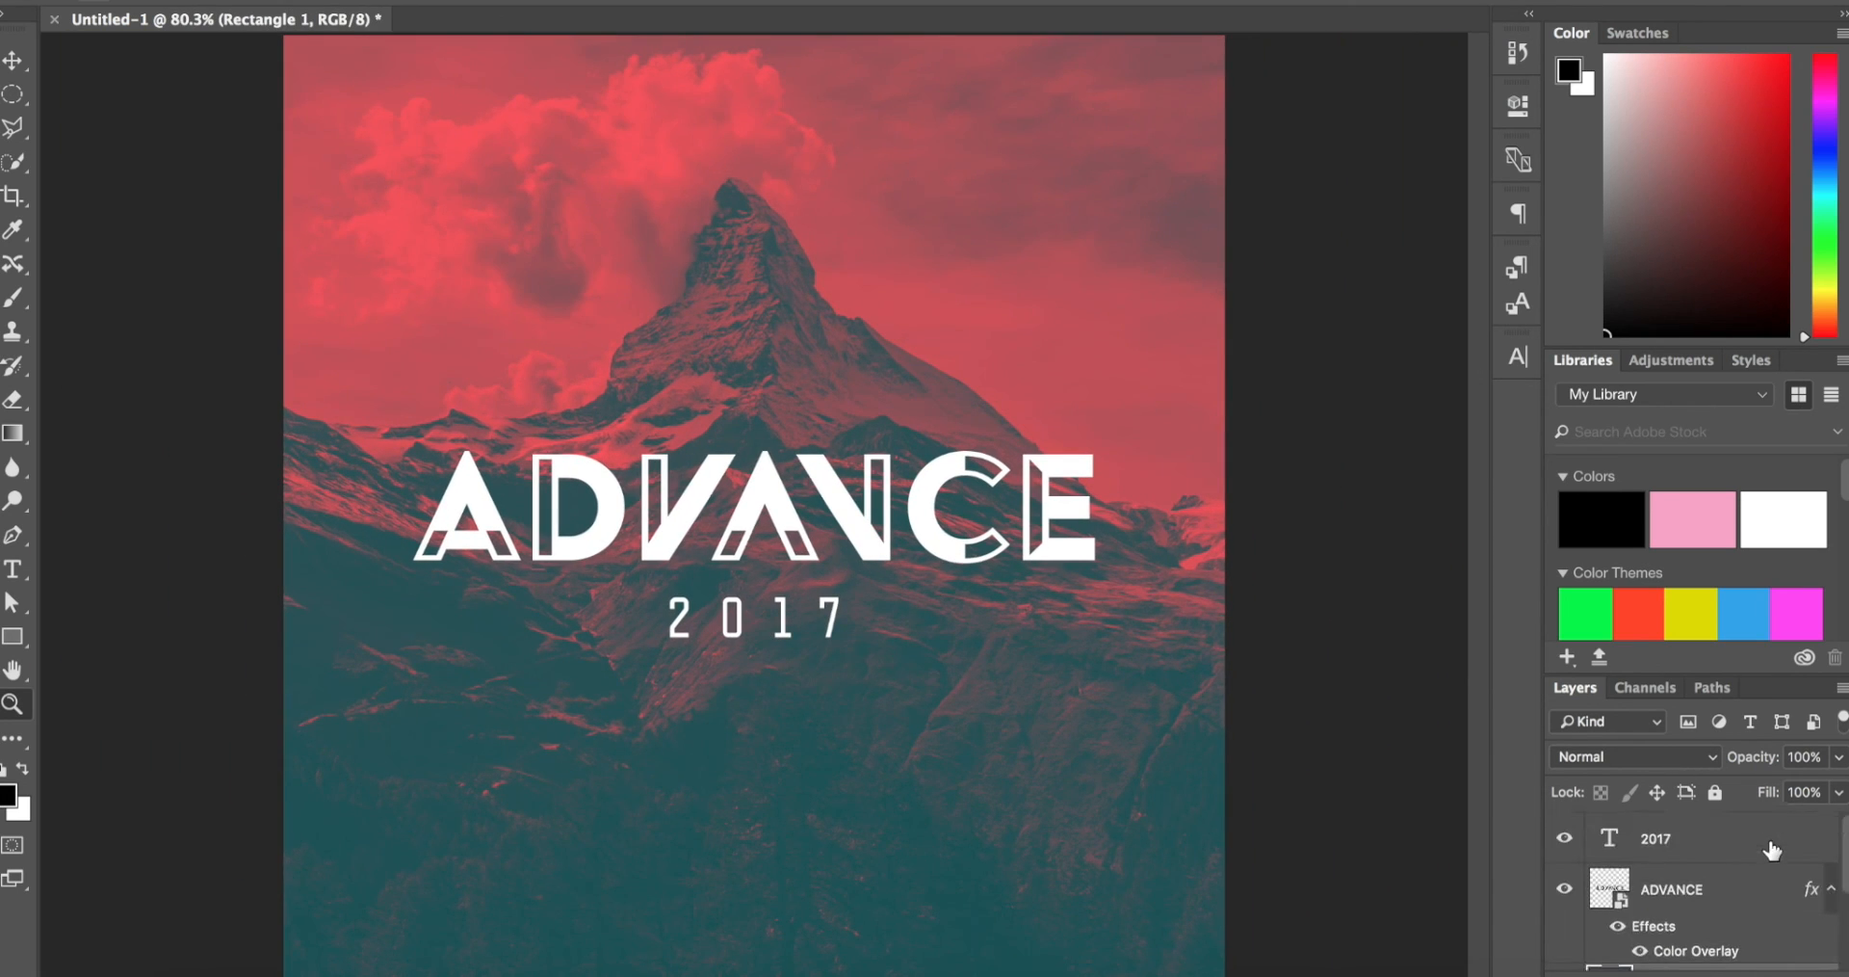
Step: Re-enable the red channel in Rectangle 1's blending options and apply the change
scroll(1772, 849, "down", 2)
double_click(1755, 865)
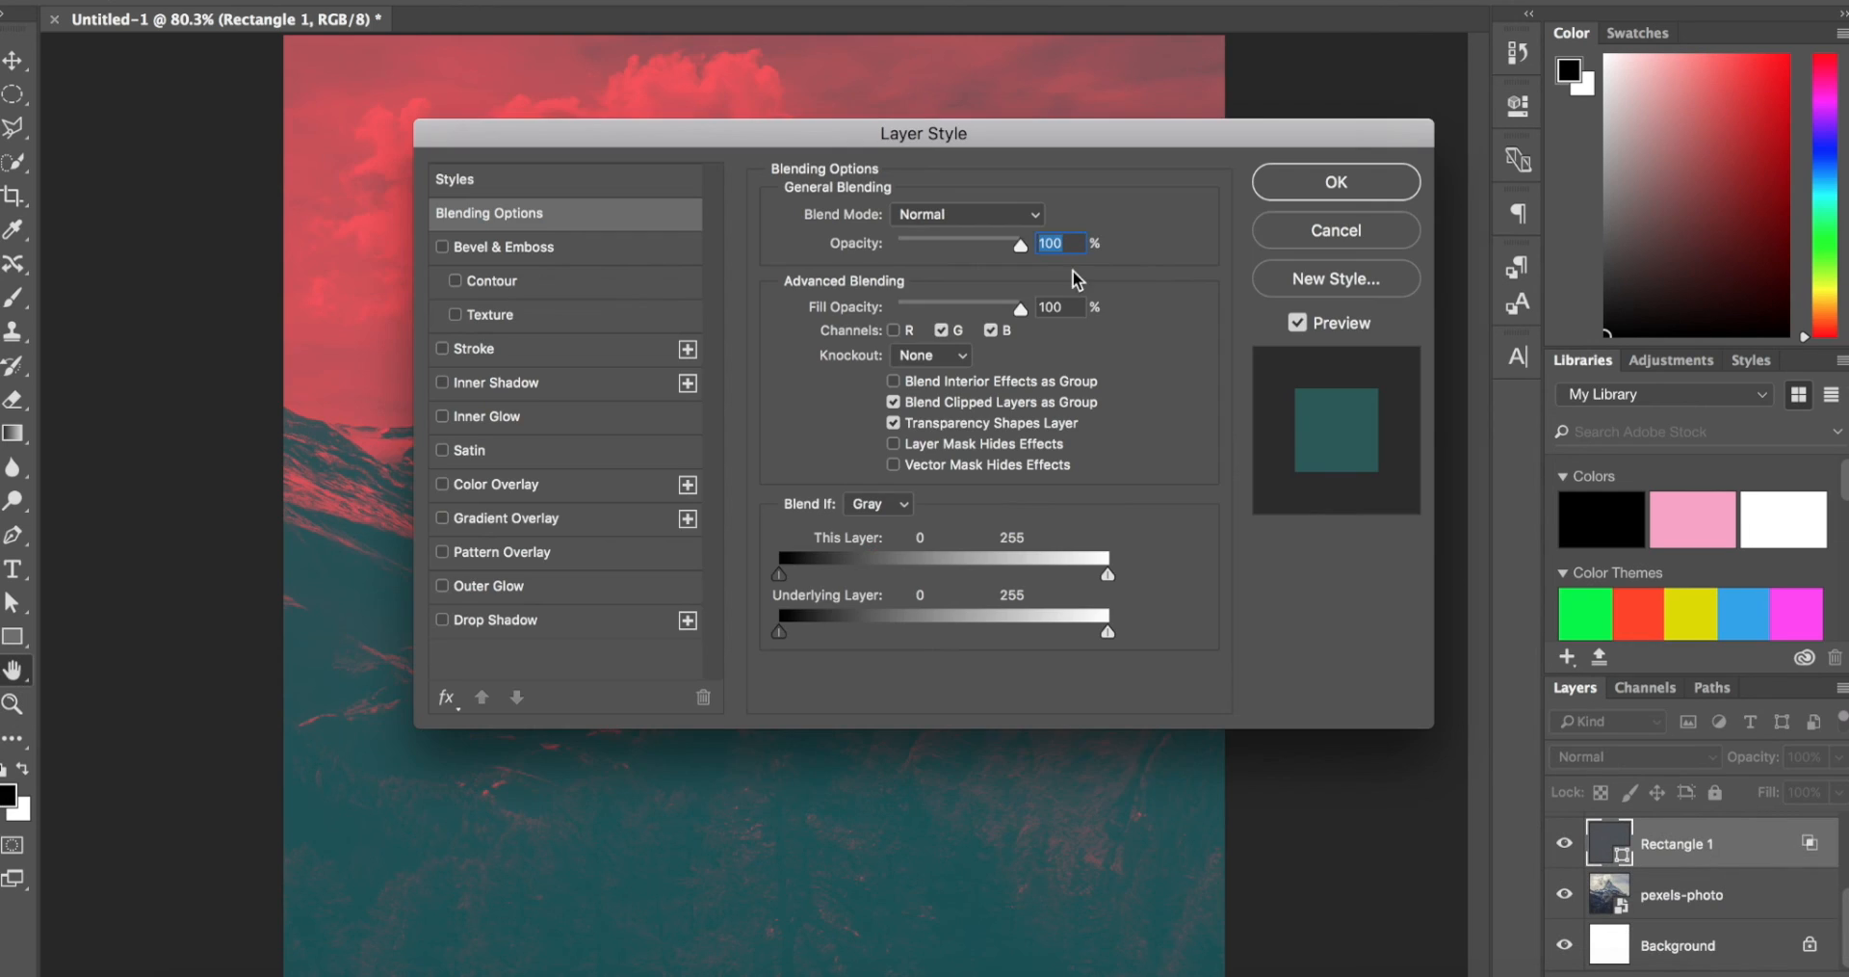
left_click(893, 331)
key("Return")
Step: Set the opacity of the Rectangle 1 overlay to 60% and check the whole composition
left_click(1837, 756)
left_click(1795, 788)
left_click_drag(1795, 787, 1790, 789)
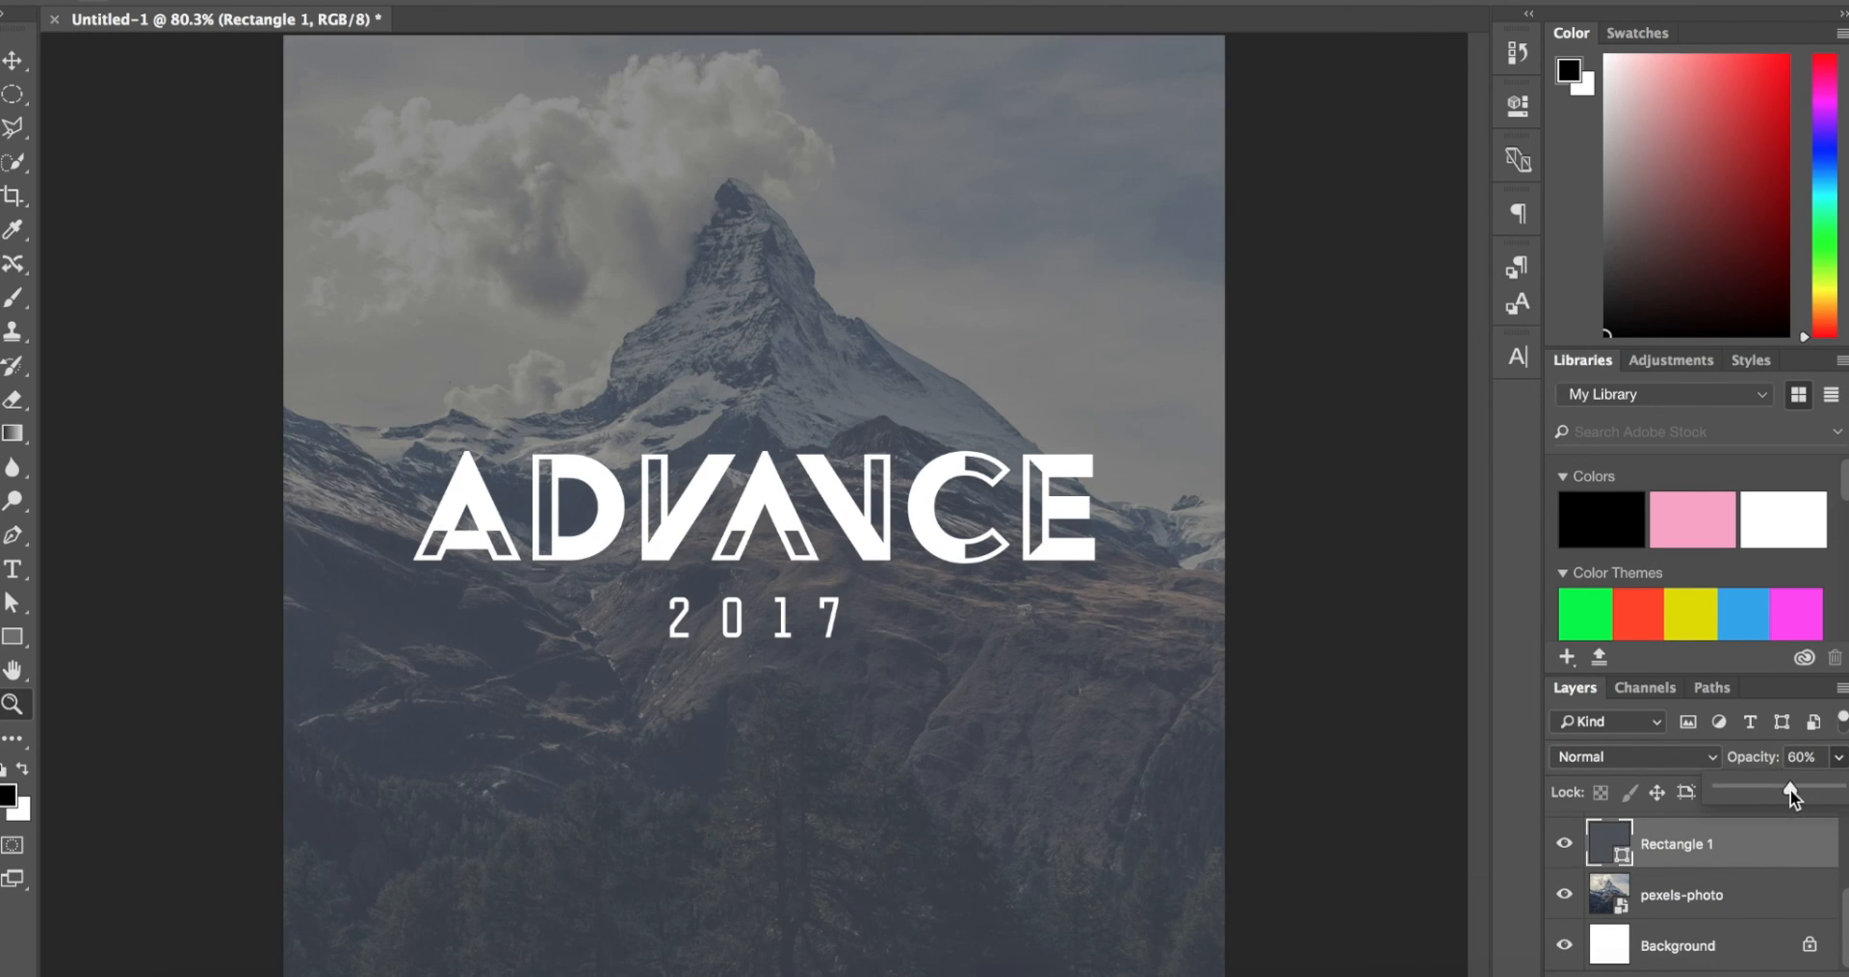
scroll(1267, 501, "down", 2)
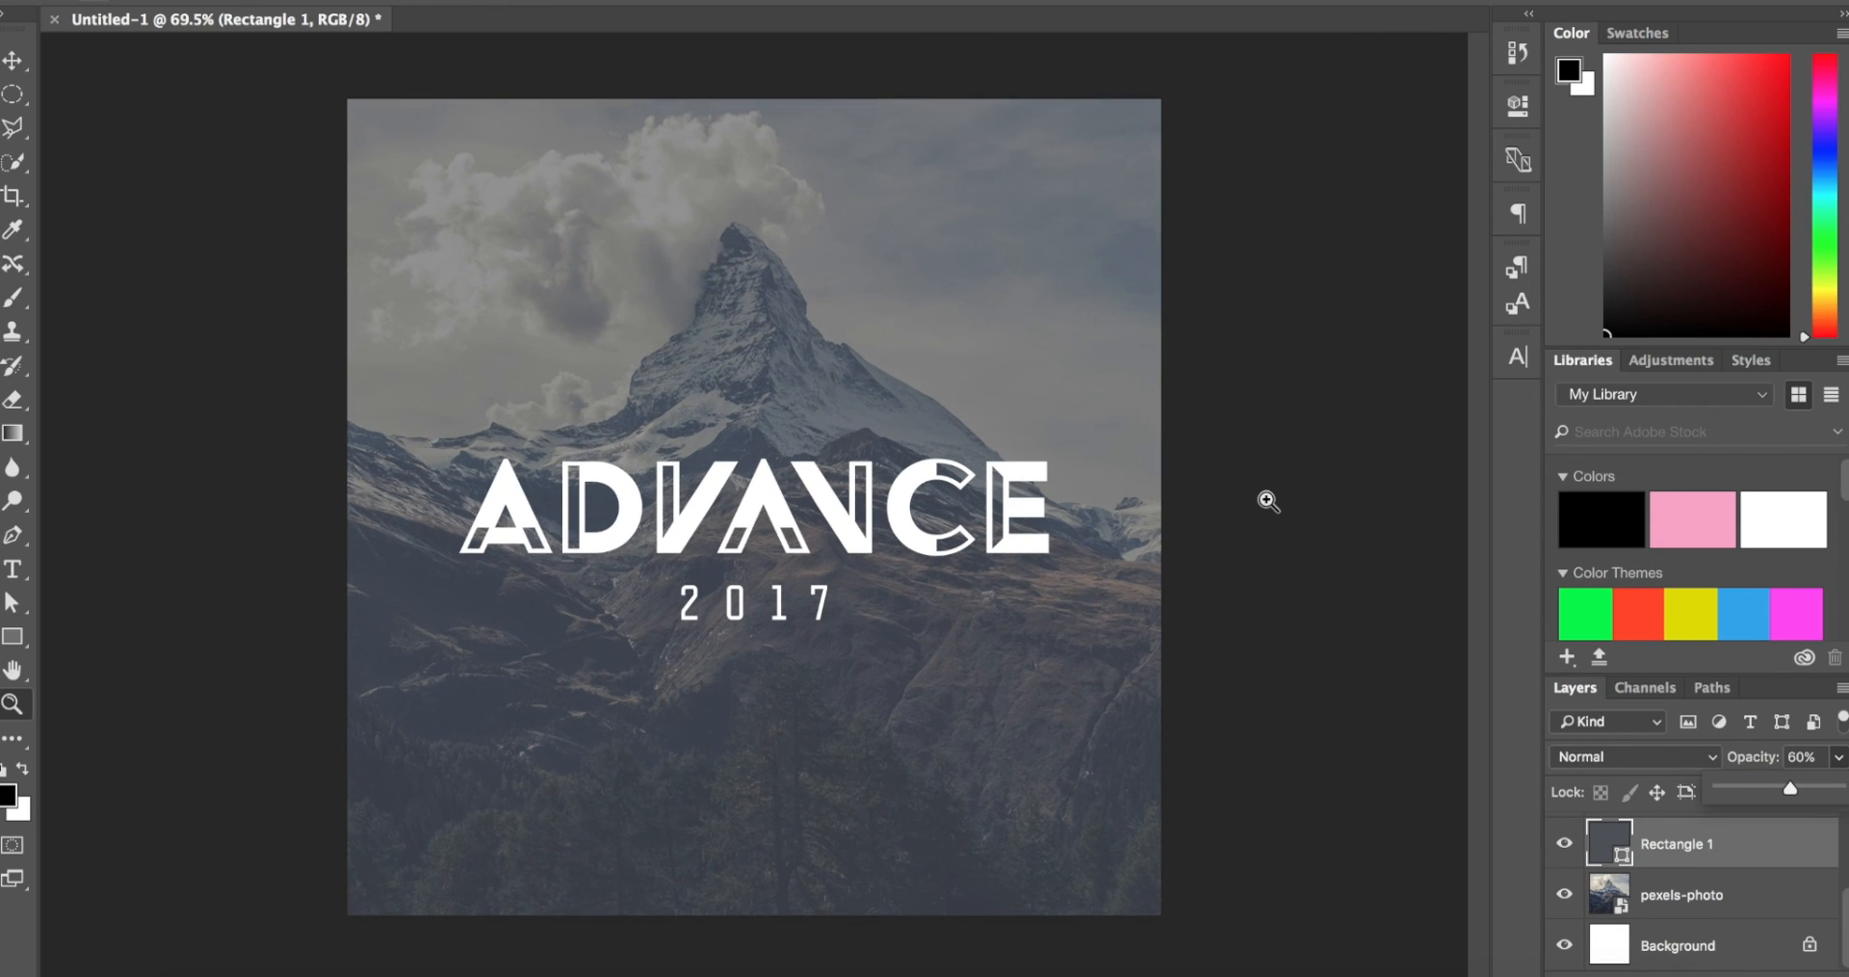
scroll(1267, 501, "up", 2)
scroll(1267, 500, "down", 1)
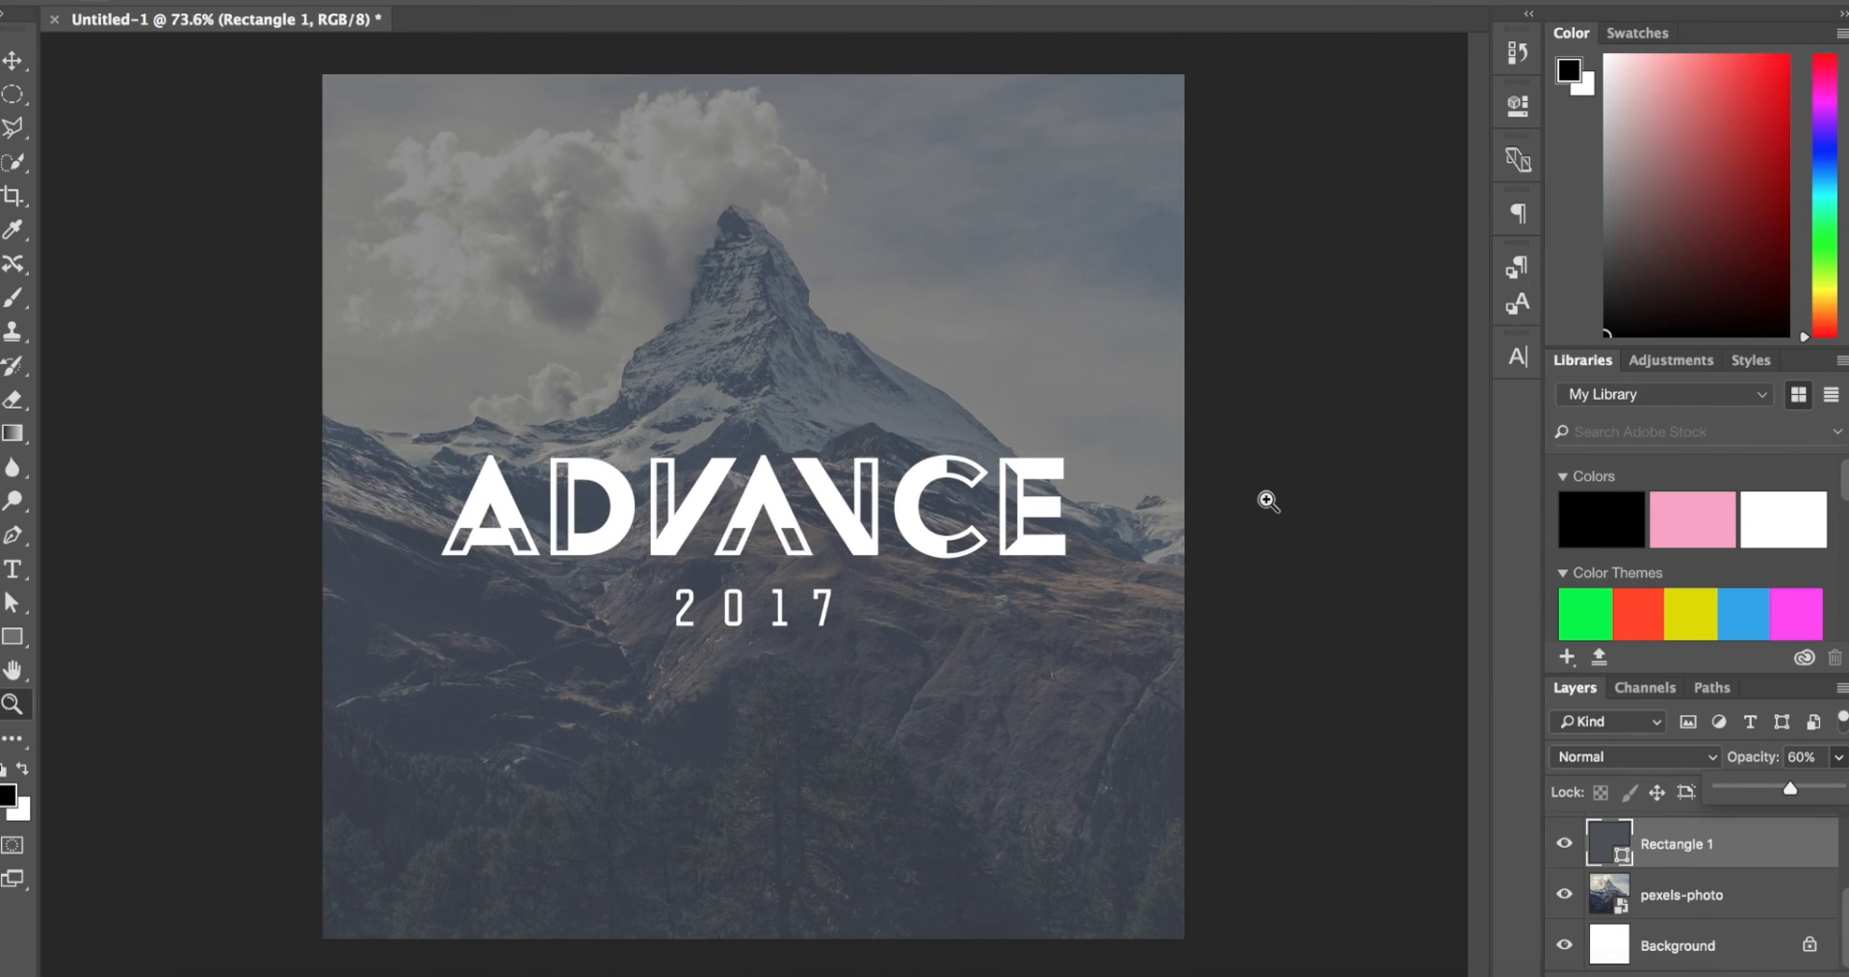